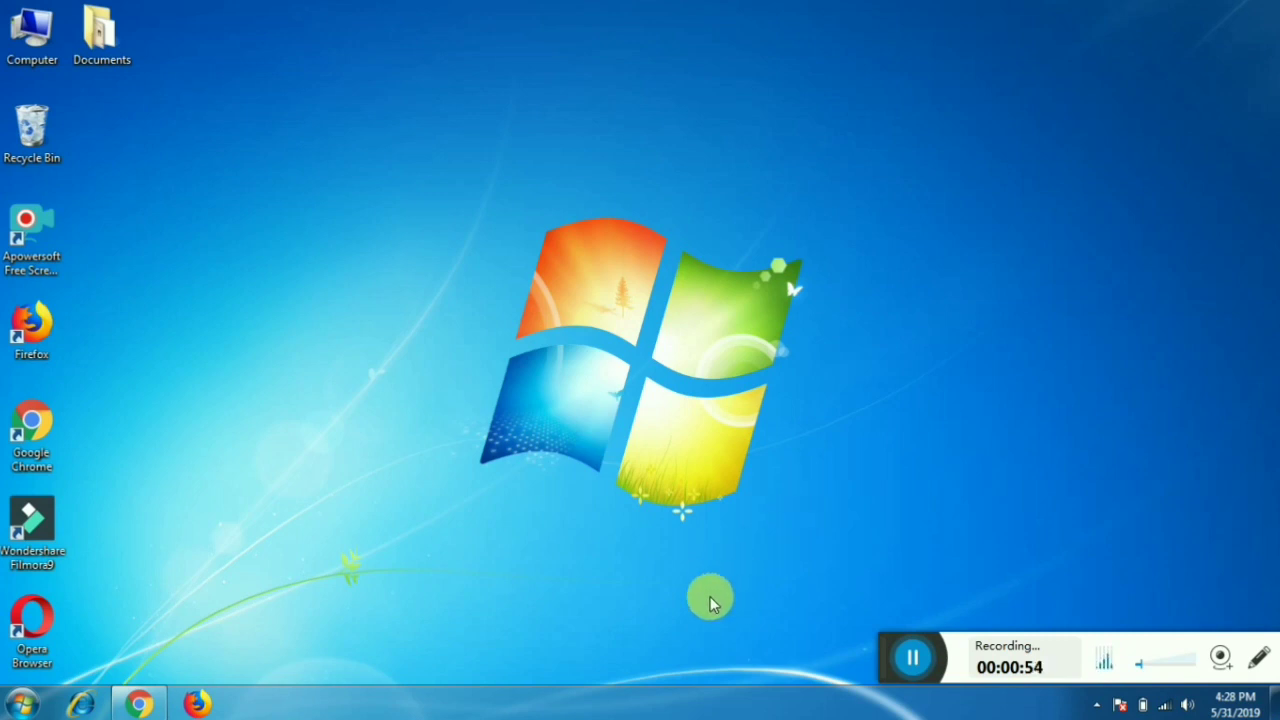
- Bring the Google Chrome window with the Google home page back onto the desktop
click(148, 708)
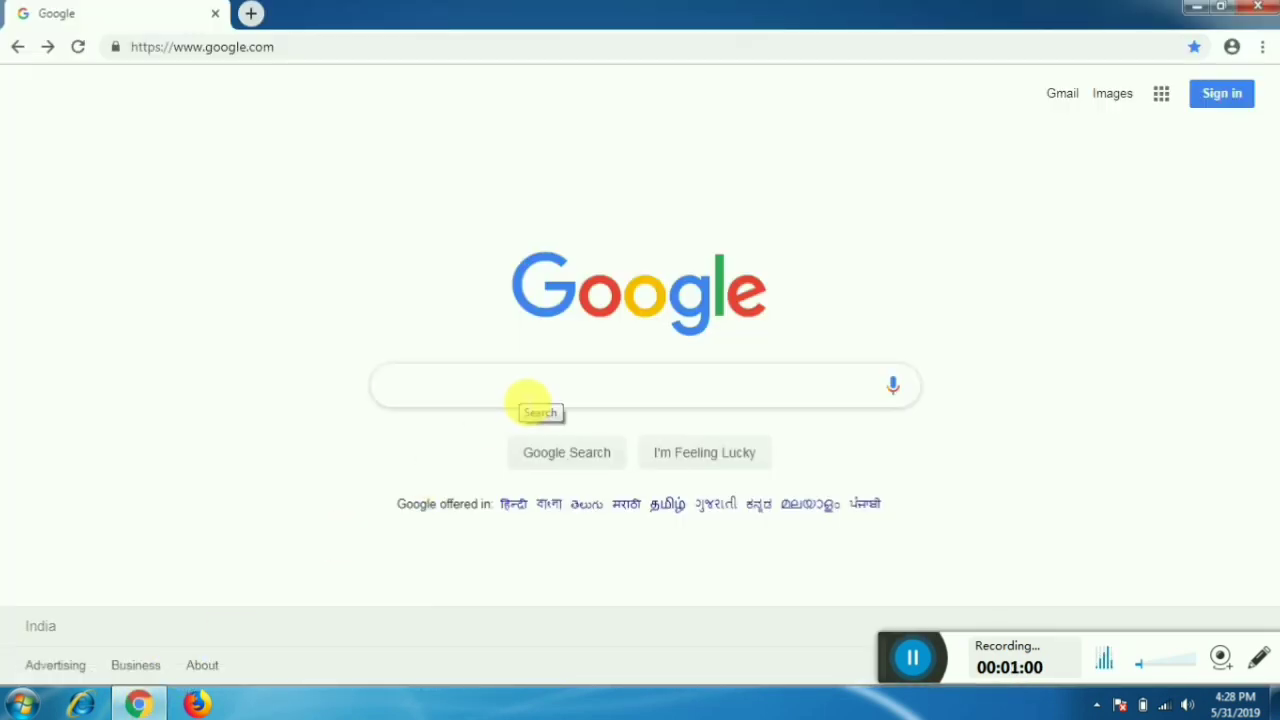
- Search Google for 'berhampore college' and open the official Berhampore College website result
text(ber)
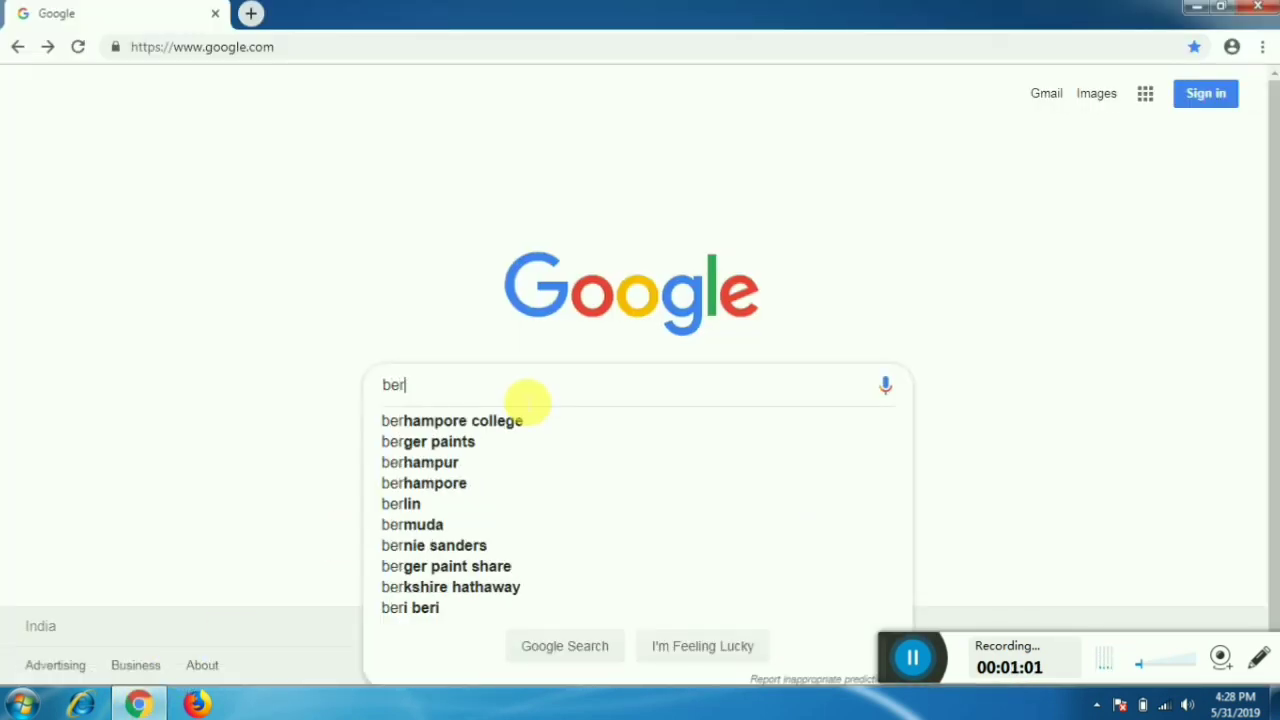
text(hampo)
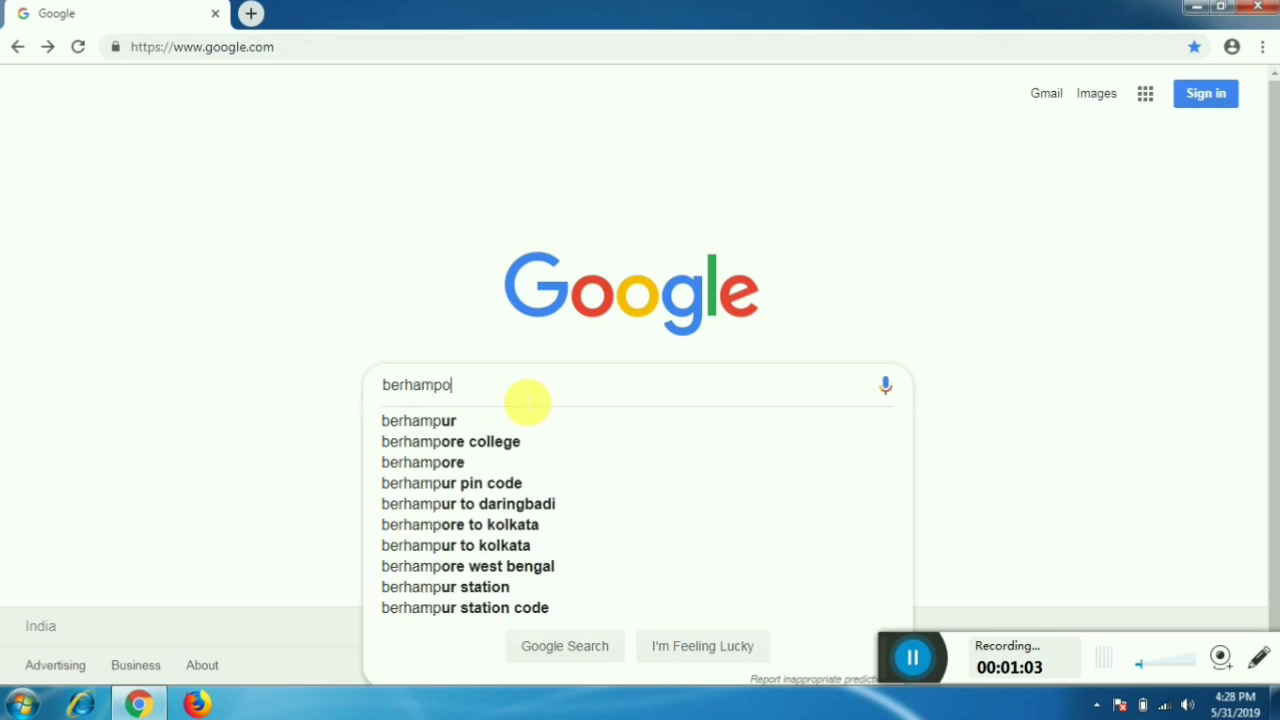
text(re college)
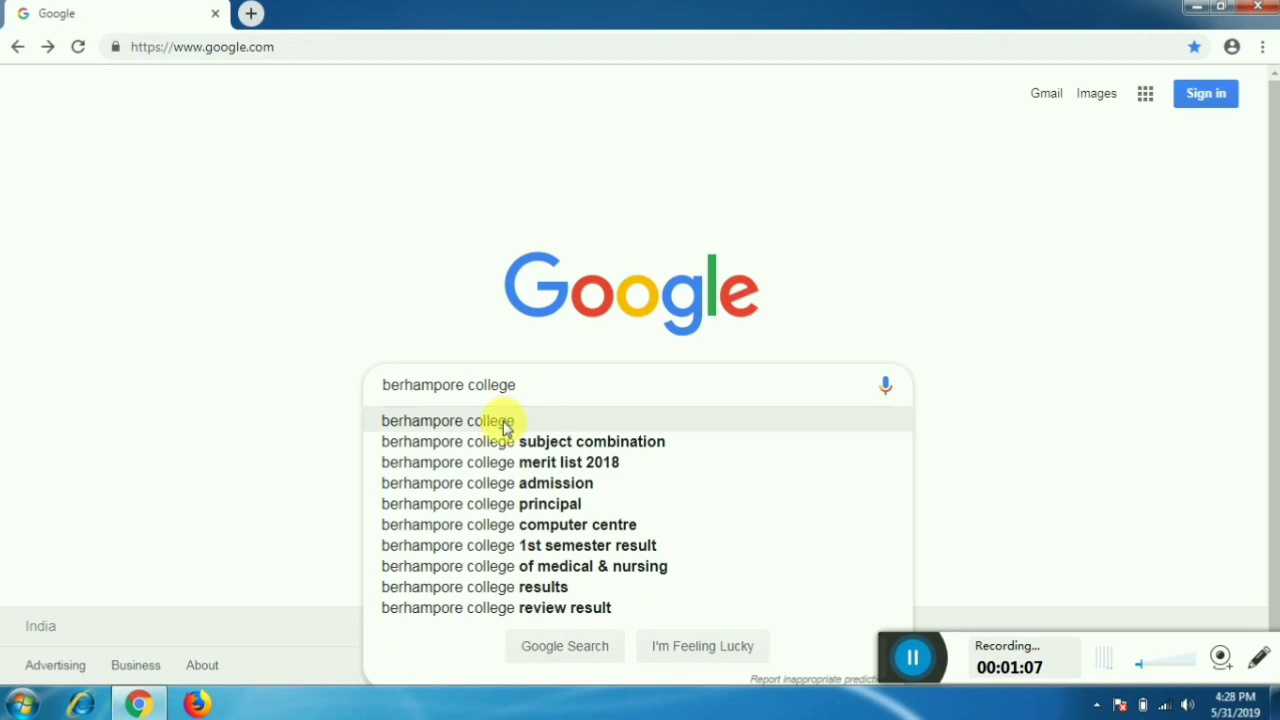
click(503, 420)
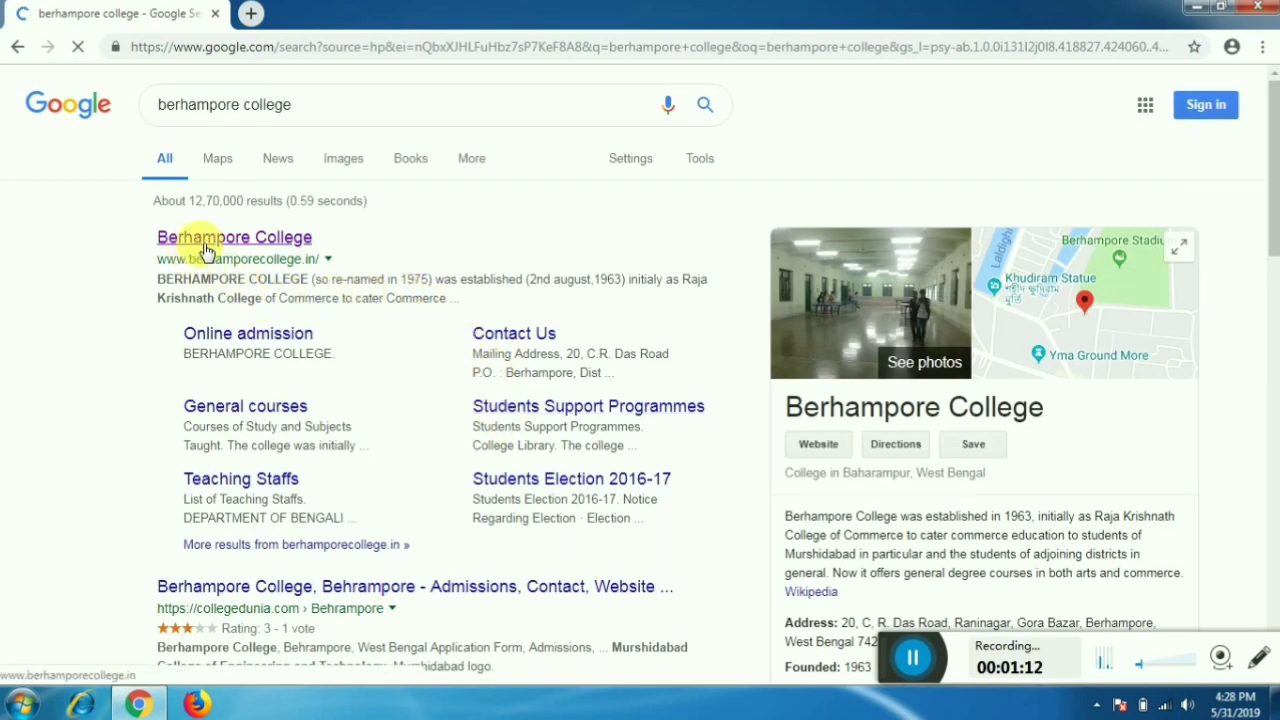
click(291, 245)
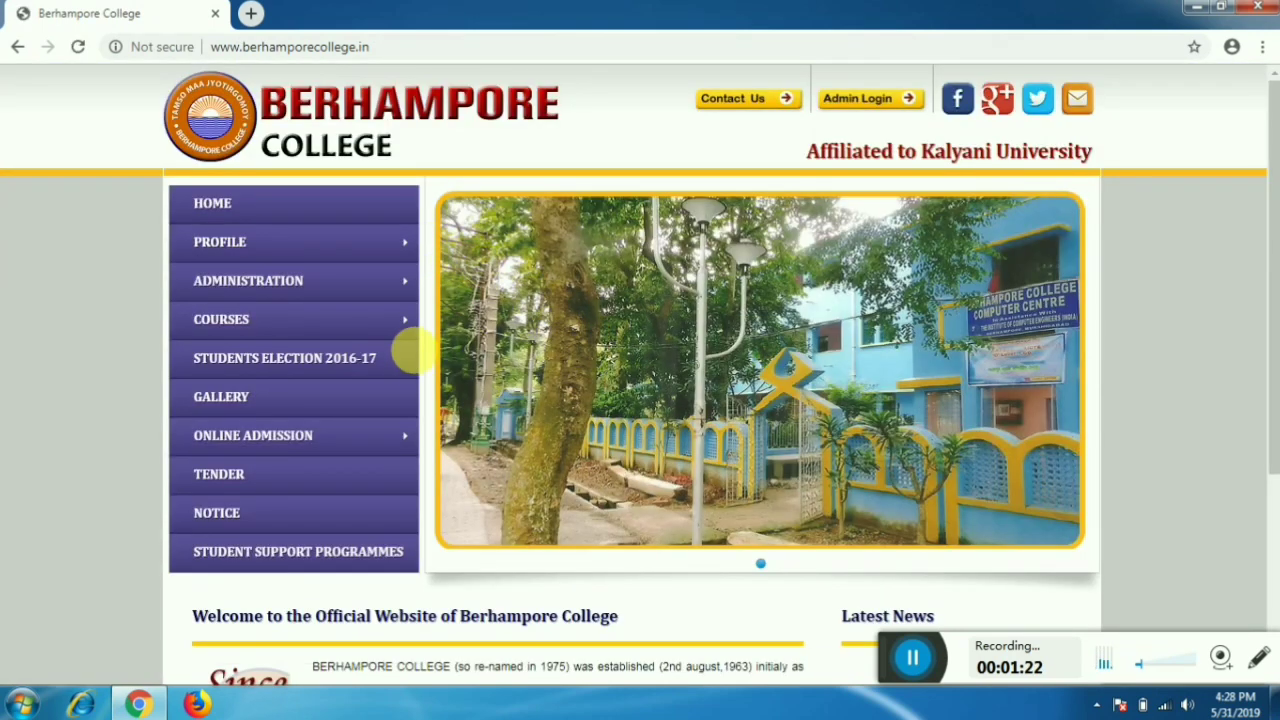
- Reach the ONLINE ADMISSION page from the side menu and open its DATE CALENDAR PDF
mouse_move(312, 452)
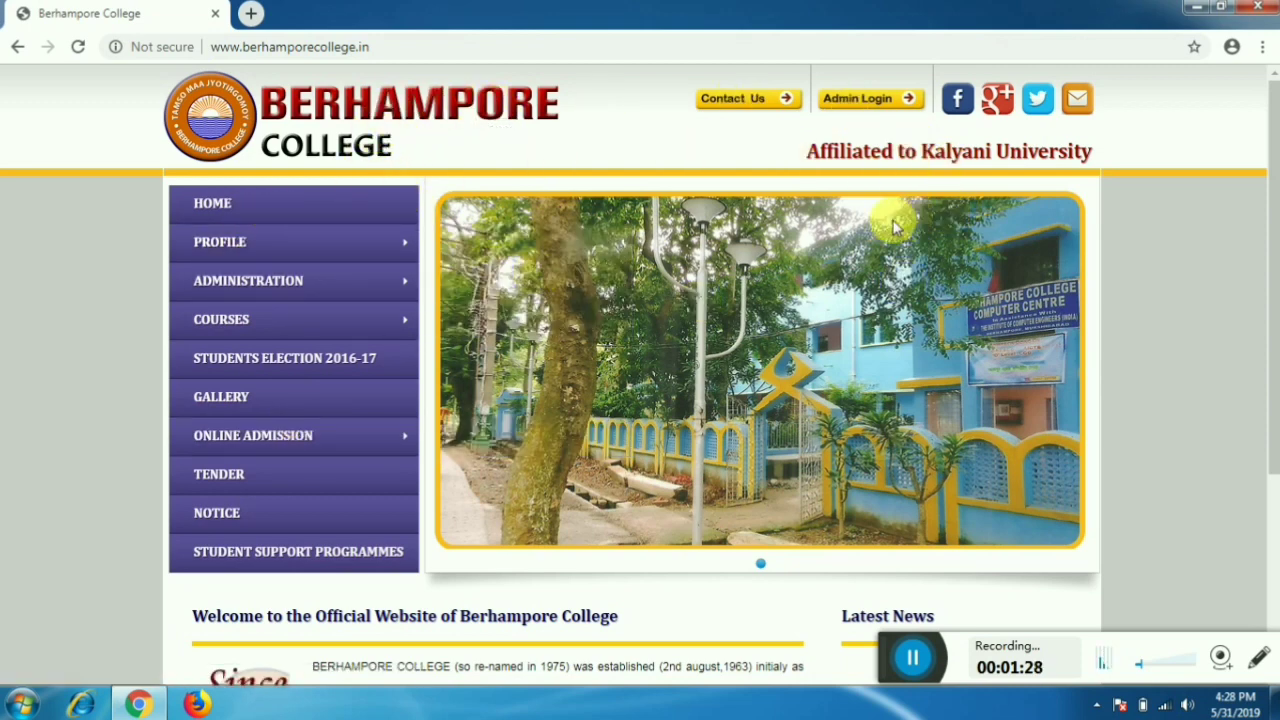
mouse_move(328, 250)
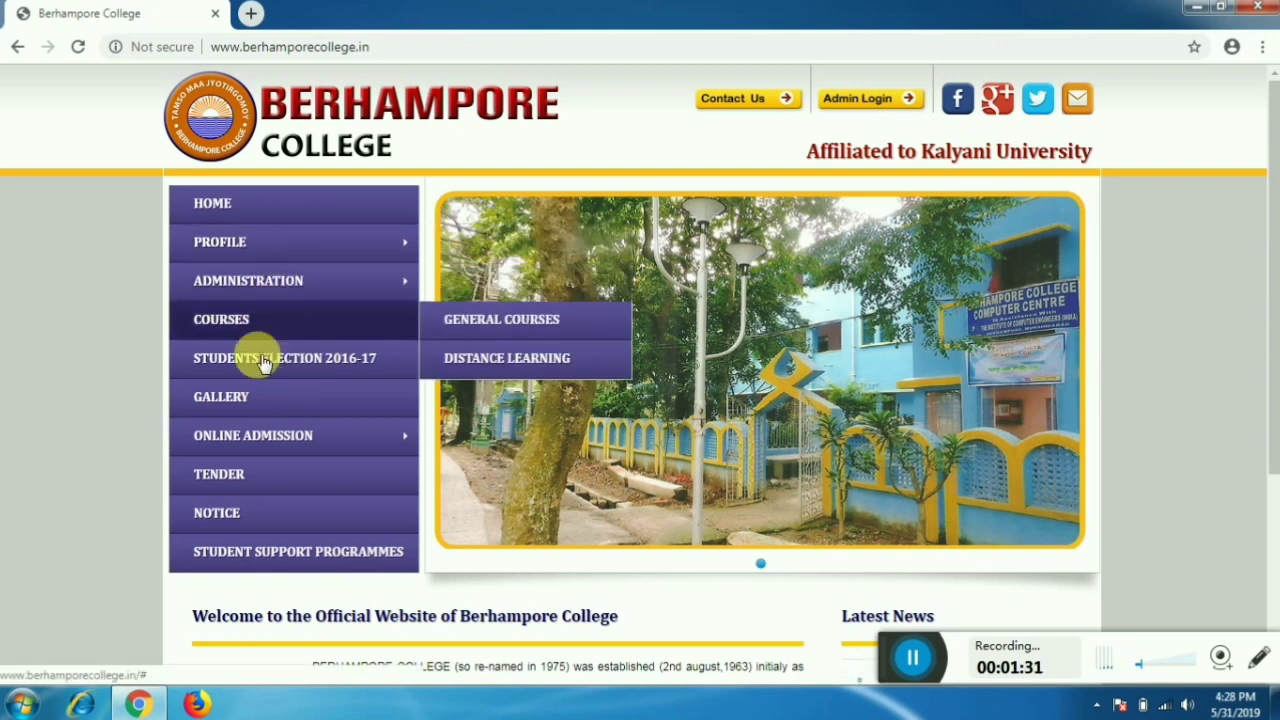
mouse_move(251, 434)
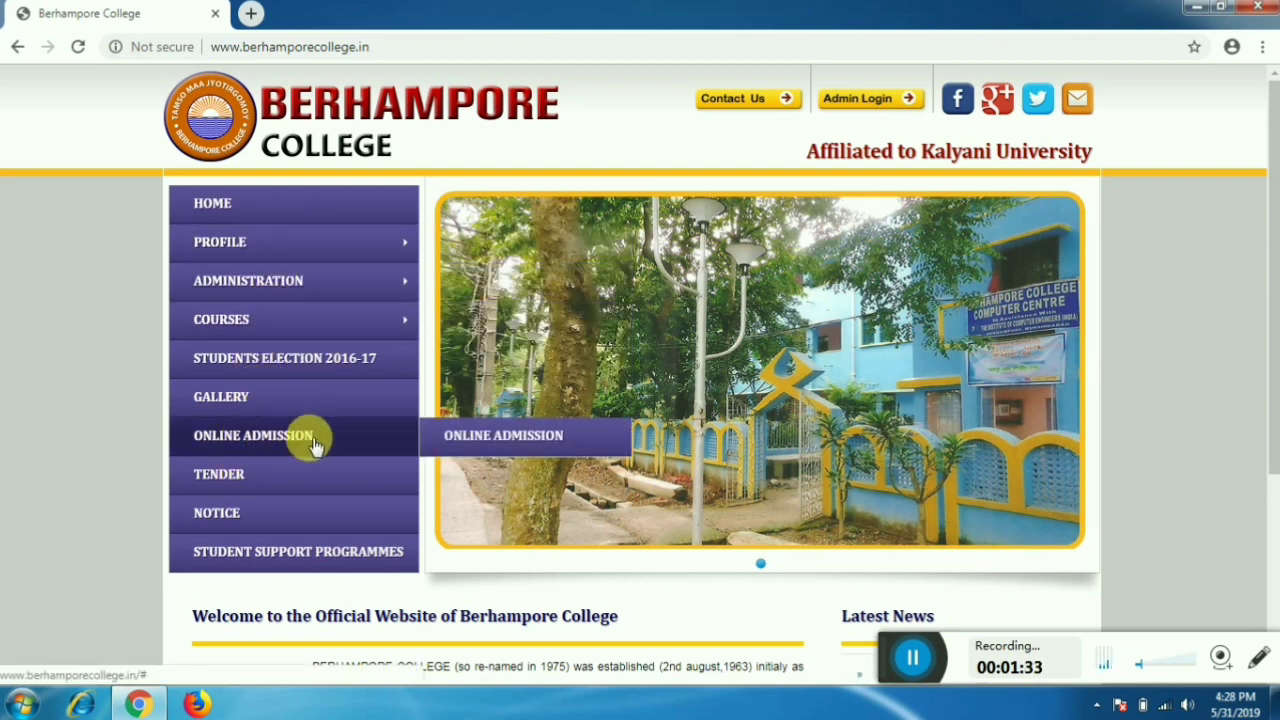
click(504, 440)
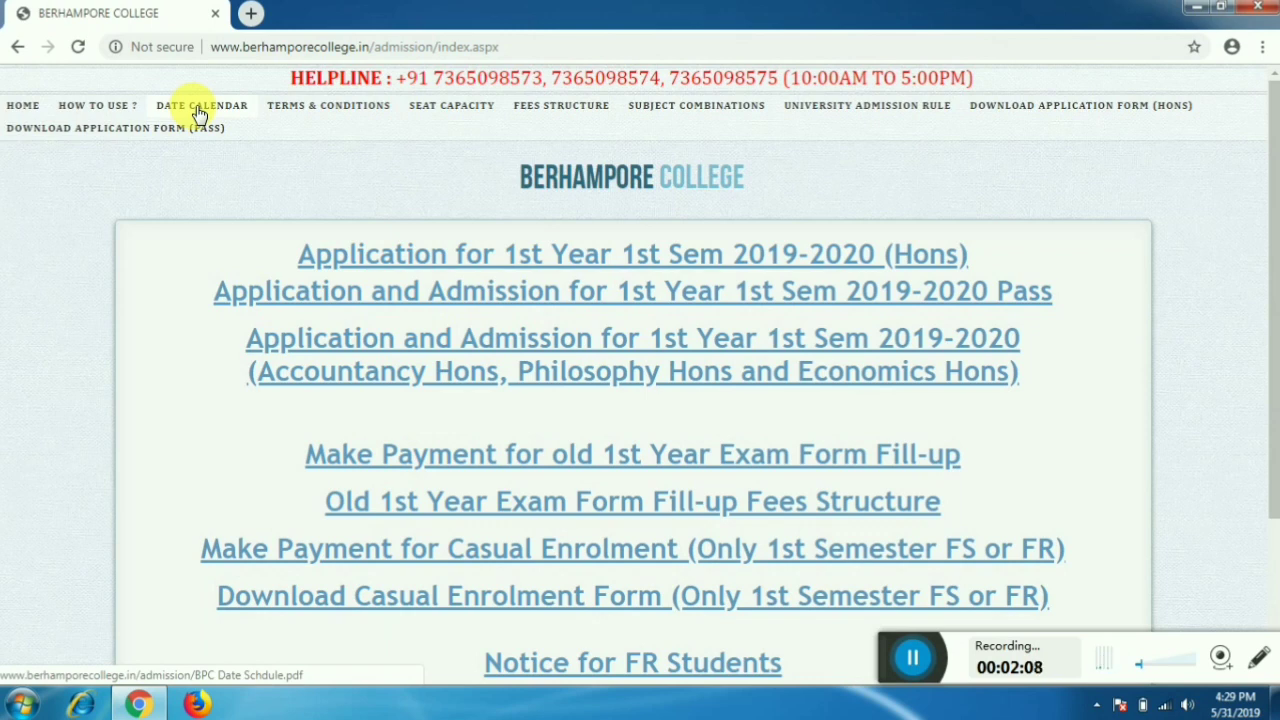
click(198, 113)
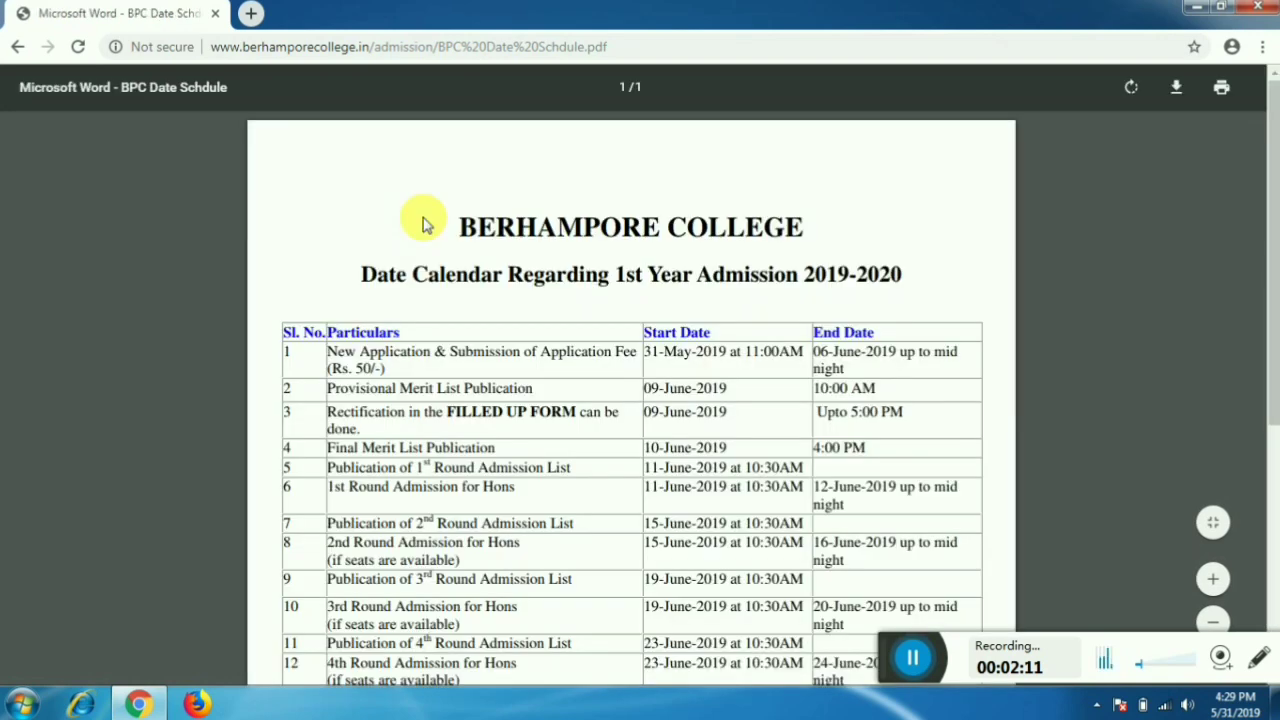
- Scroll the 2019-2020 admission date calendar PDF so its full twelve-event table is visible
scroll(426, 228, down, 2)
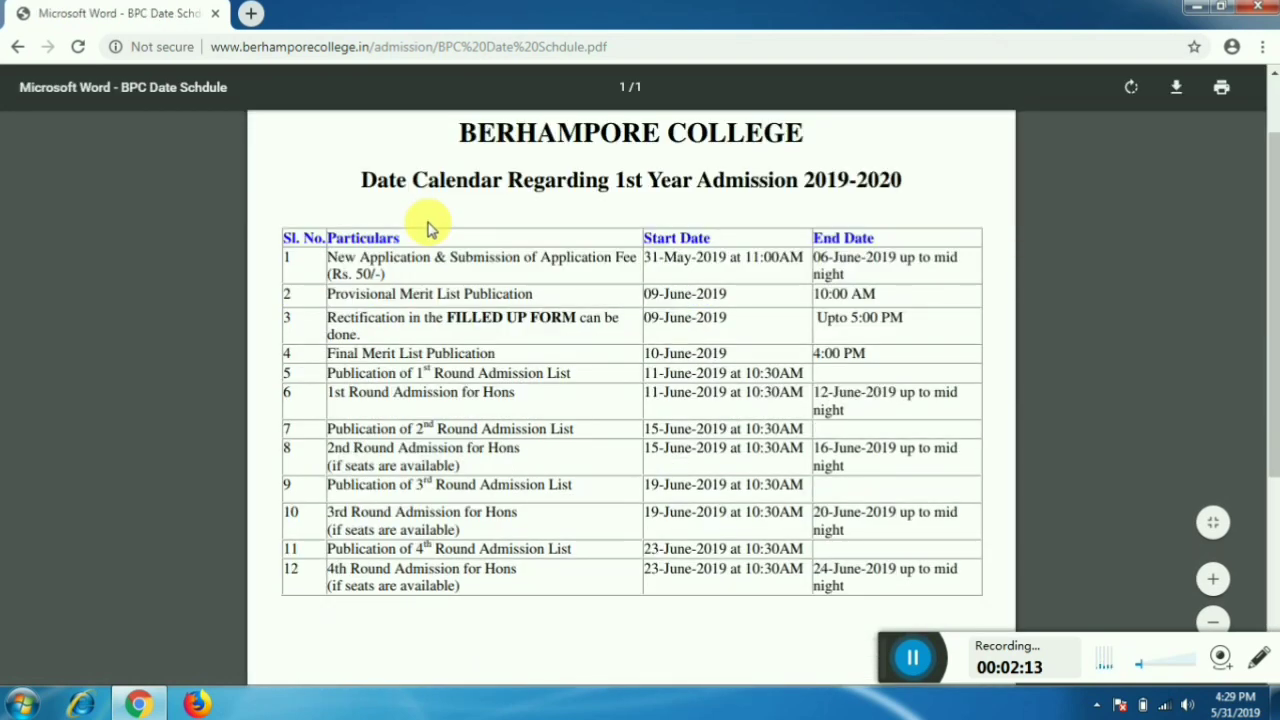
scroll(428, 228, up, 2)
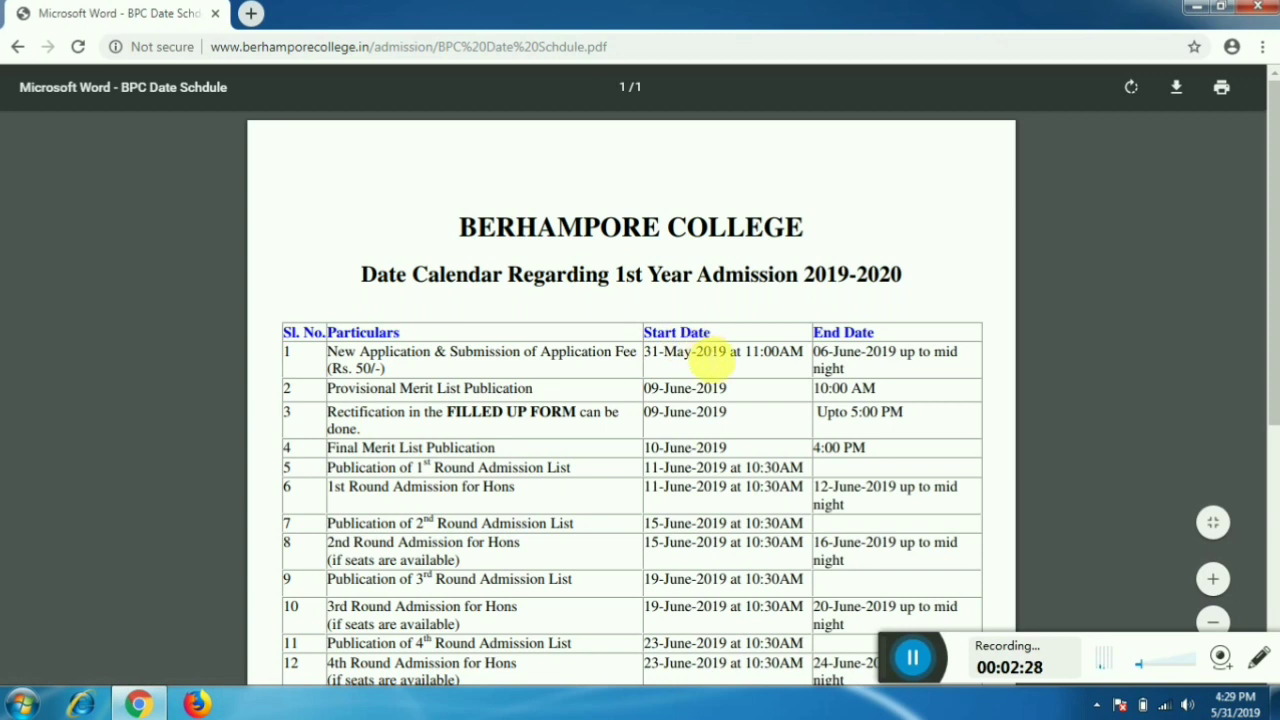
scroll(890, 355, down, 1)
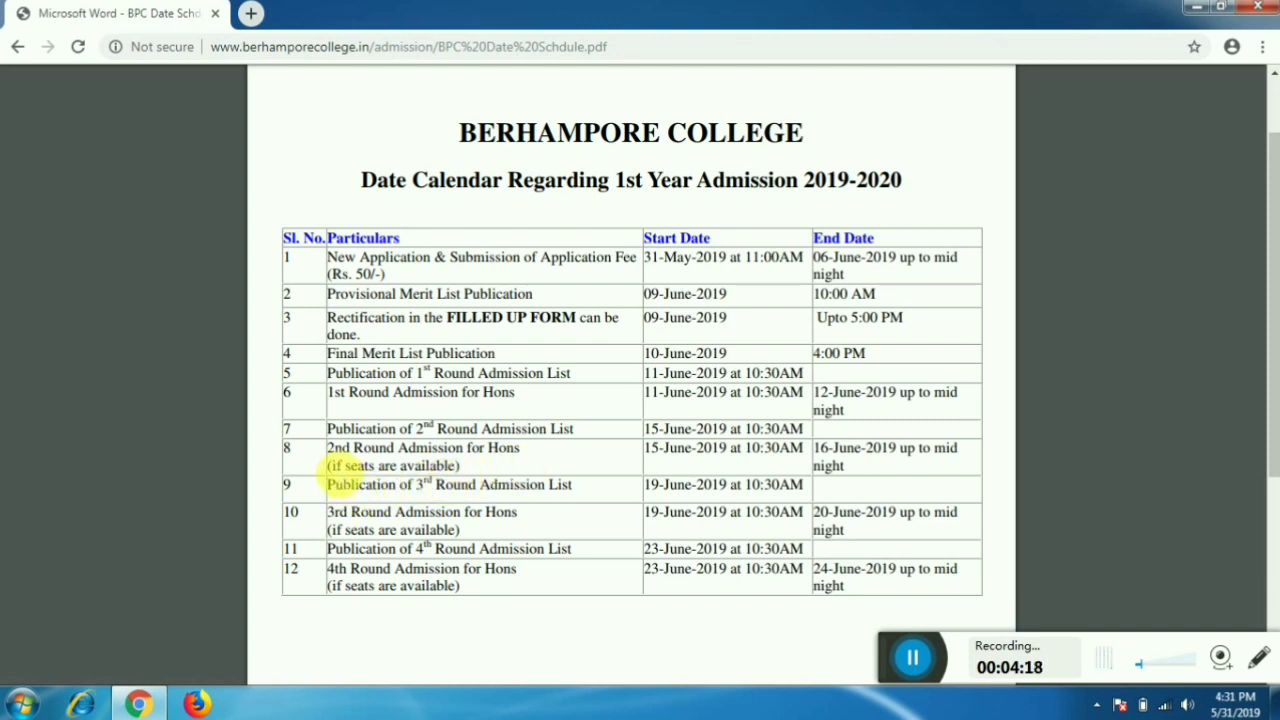
- Select the '(if seats are available)' note in the 2nd Round Admission for Hons row
drag(330, 467, 465, 470)
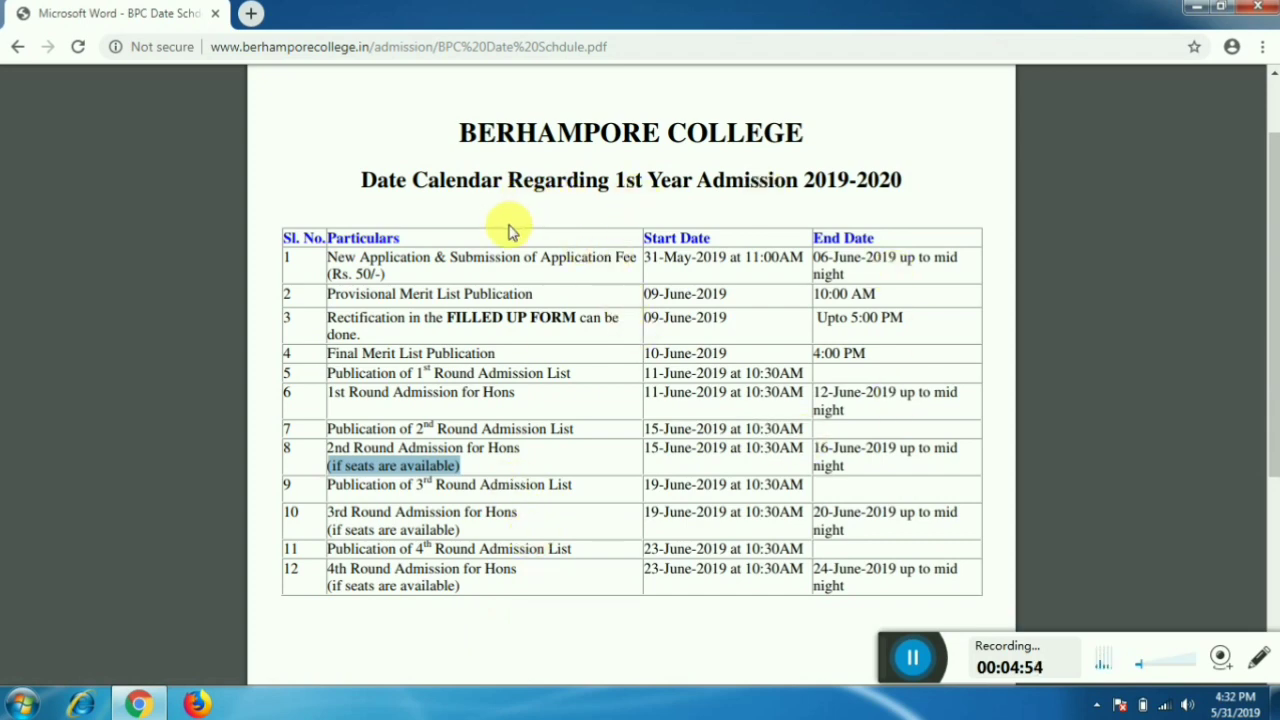
- Return to the admission page and open the SEAT CAPACITY PDF for the 1st Year 2019-2020 session
click(17, 47)
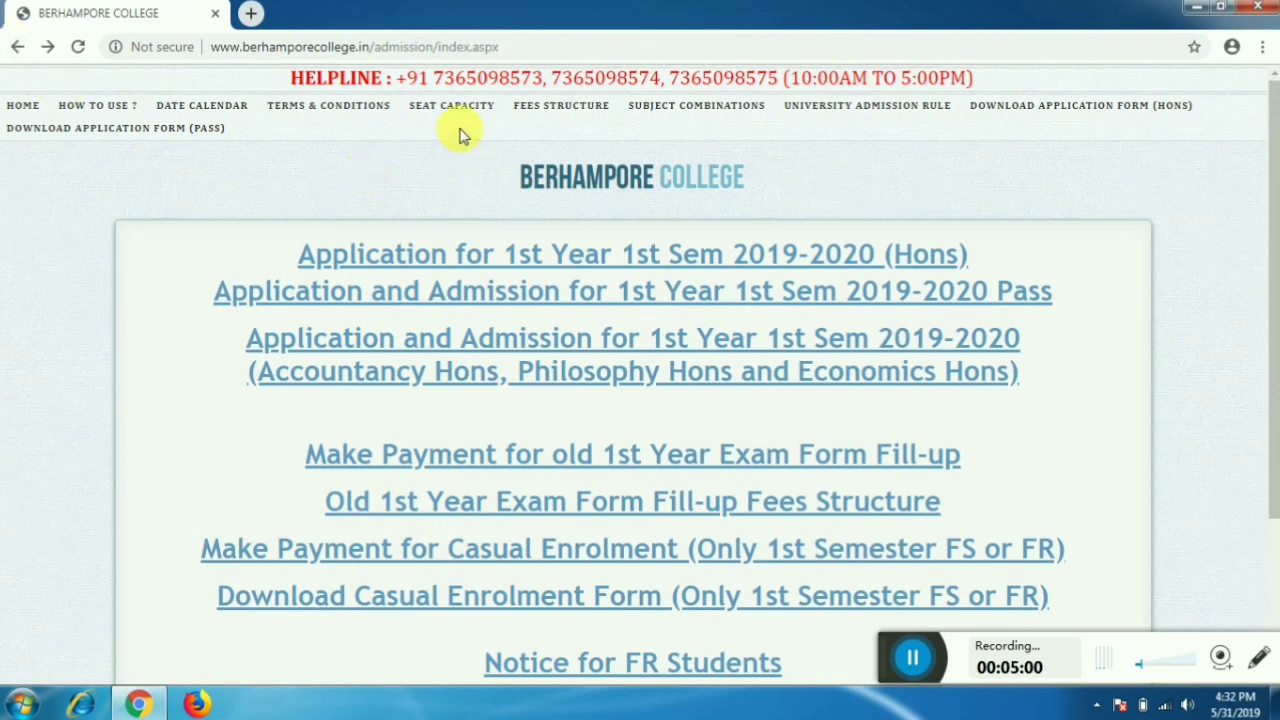
drag(914, 658, 873, 643)
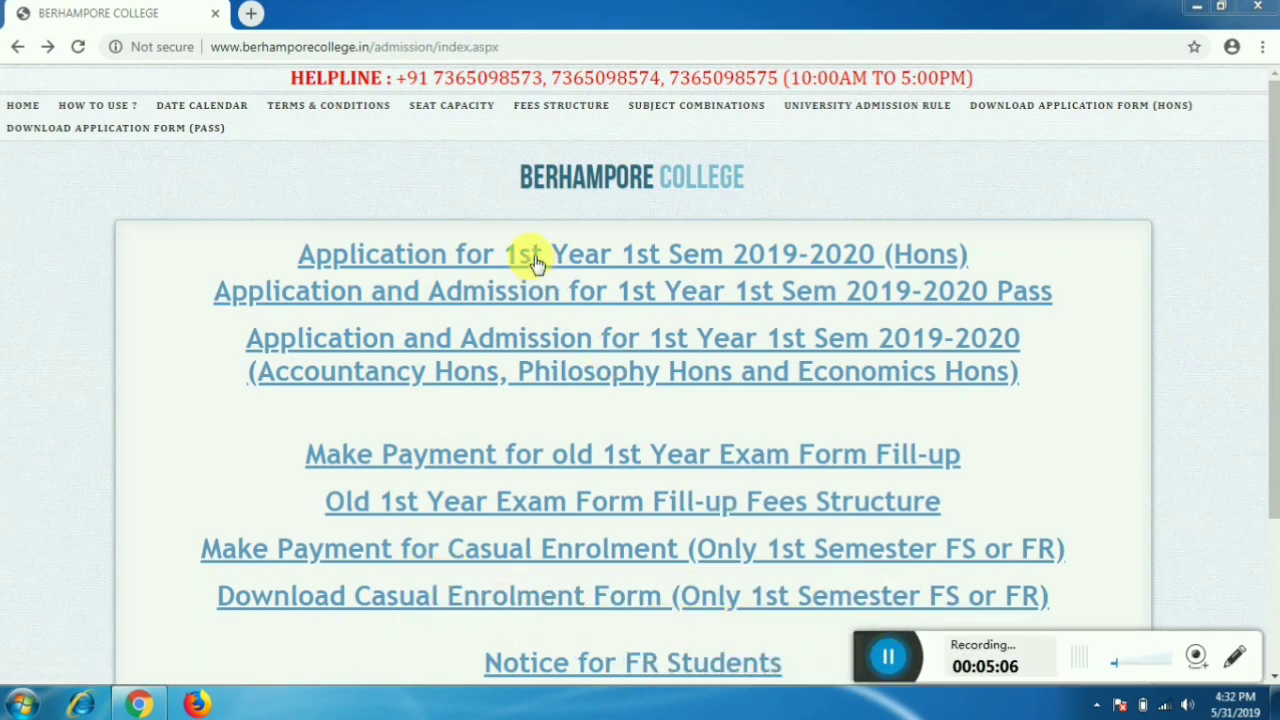
click(453, 112)
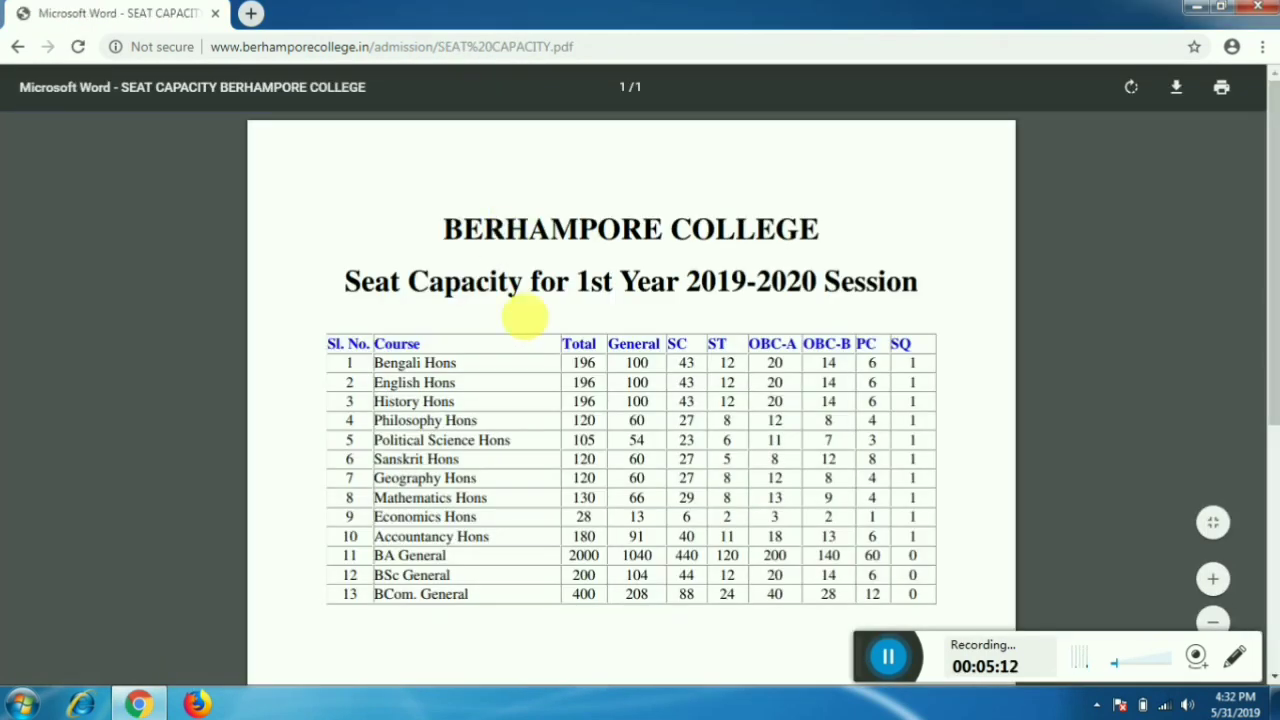
scroll(565, 315, down, 1)
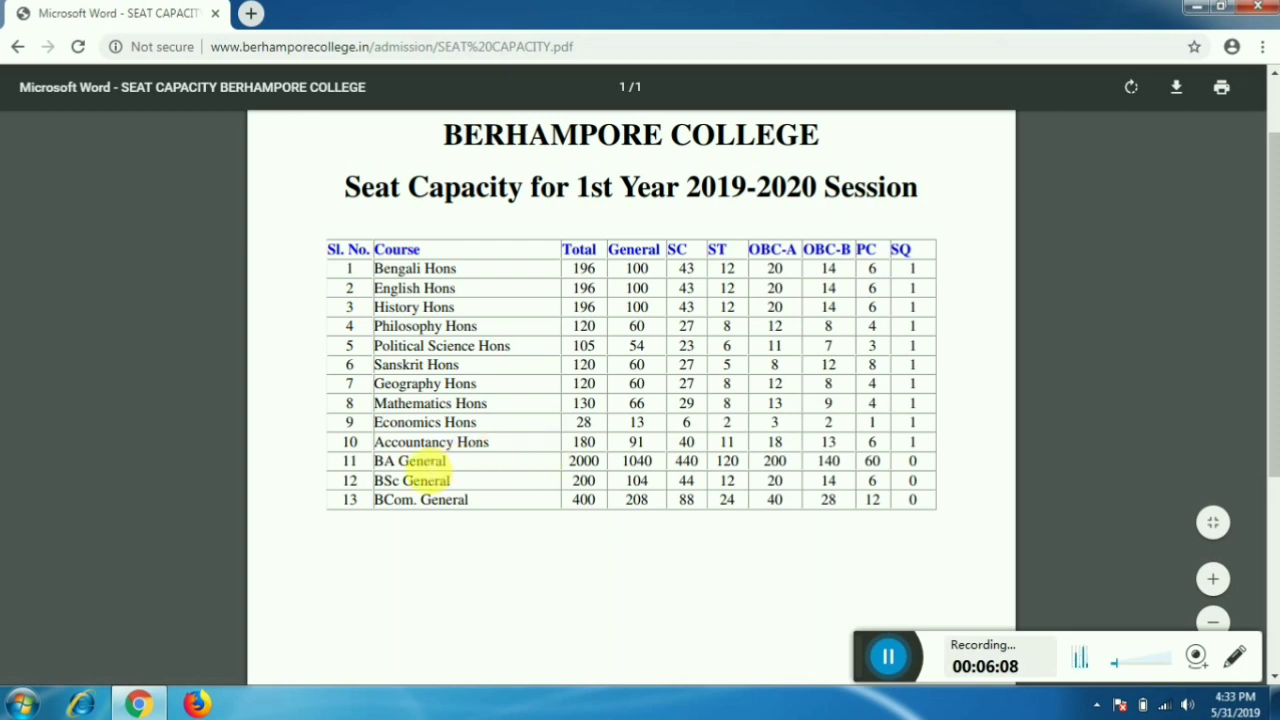
- Highlight the BA, BSc and BCom General seat rows in turn, then return to the admission index page
scroll(405, 460, down, 1)
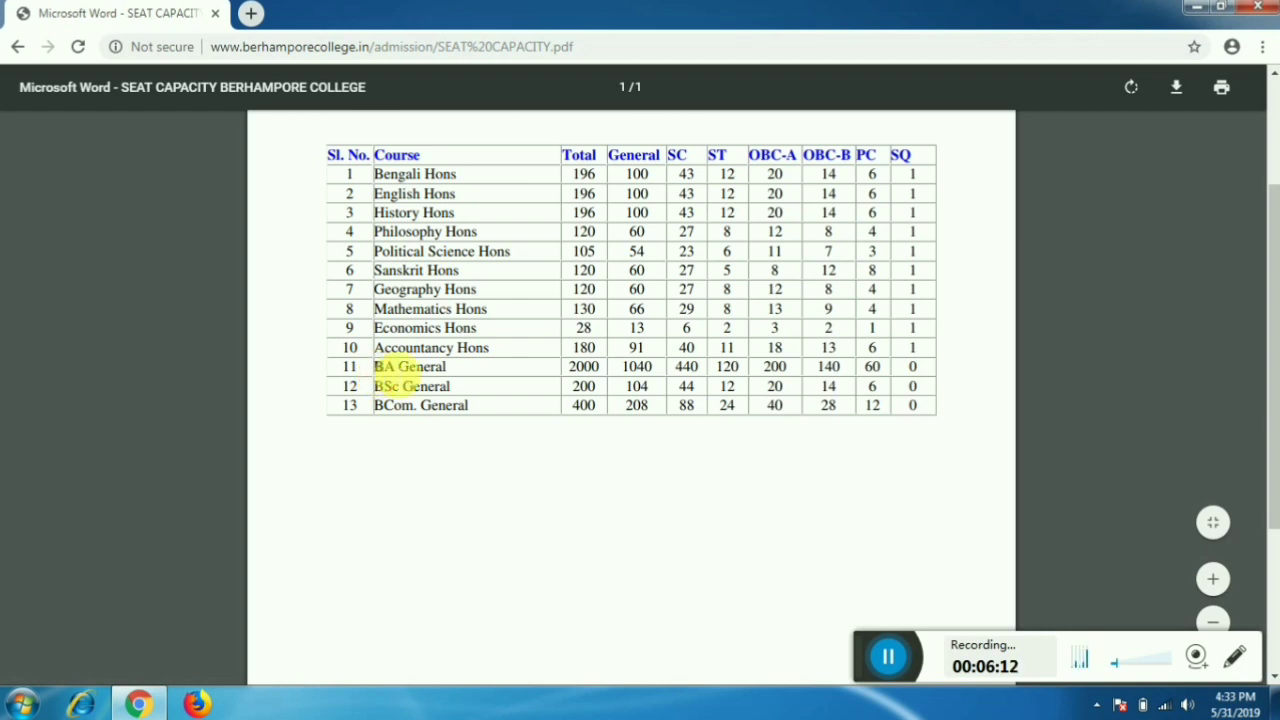
drag(373, 367, 940, 378)
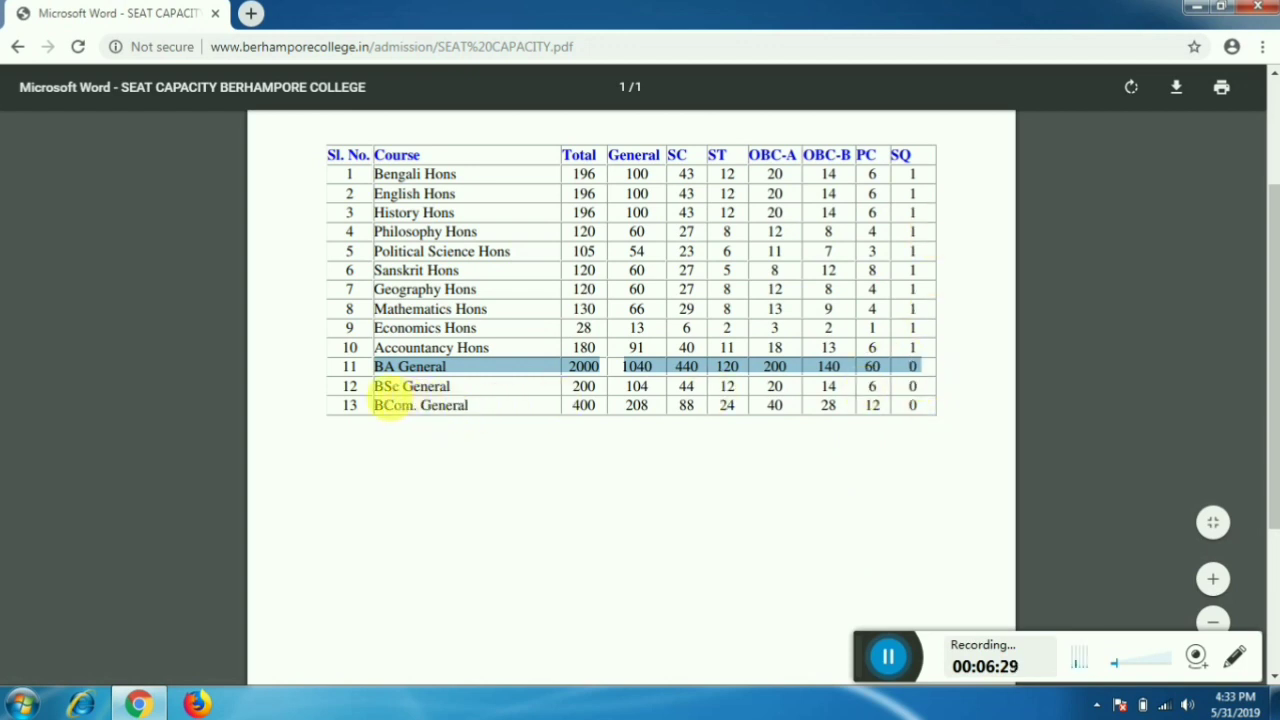
drag(372, 388, 930, 397)
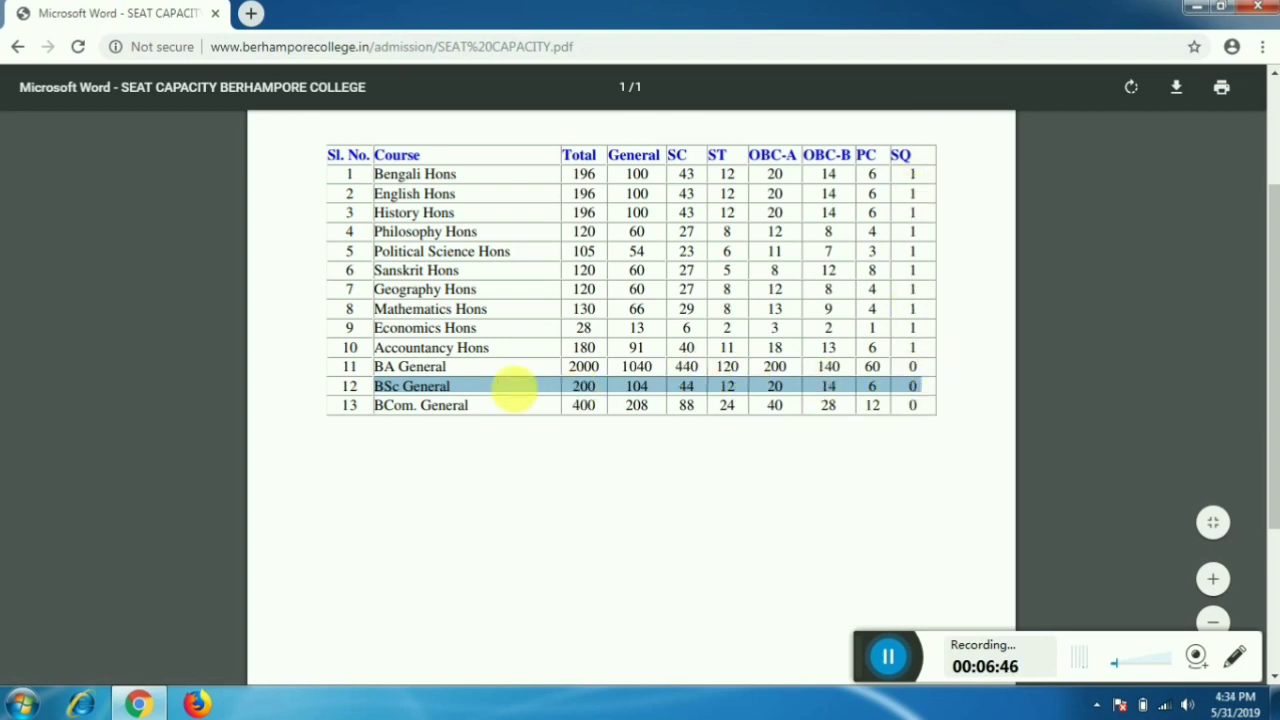
drag(375, 415, 905, 405)
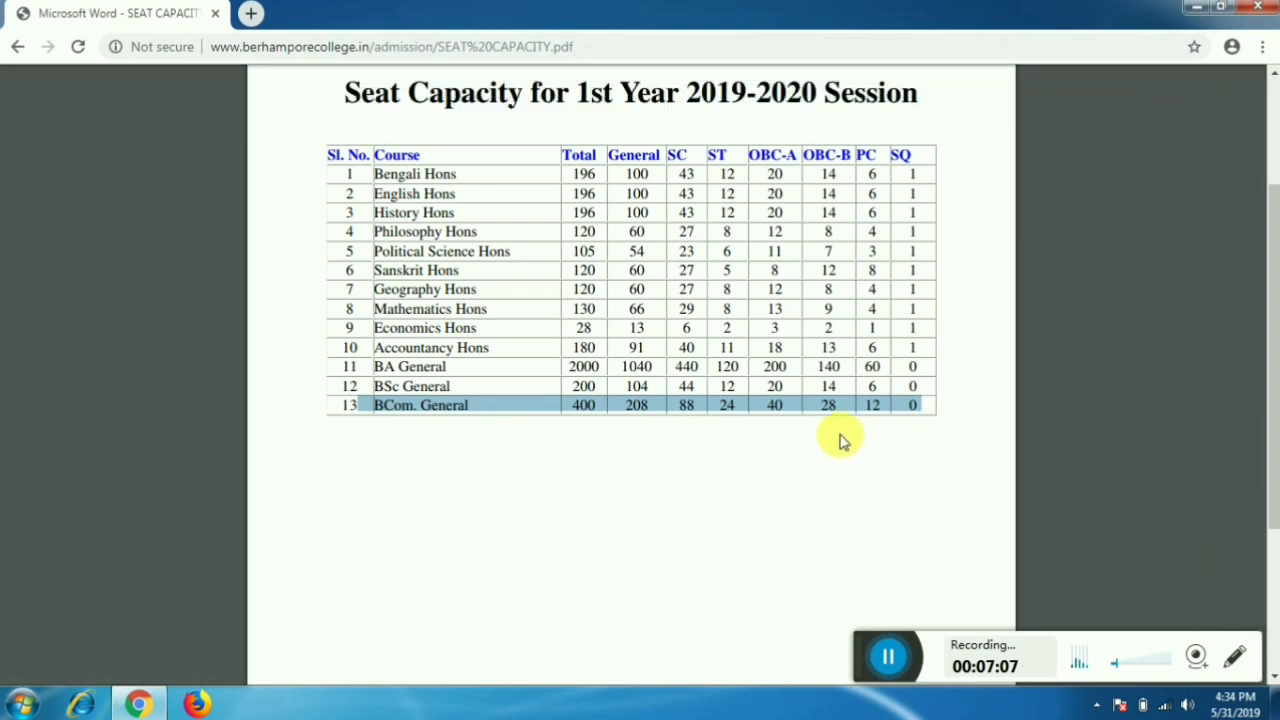
click(19, 50)
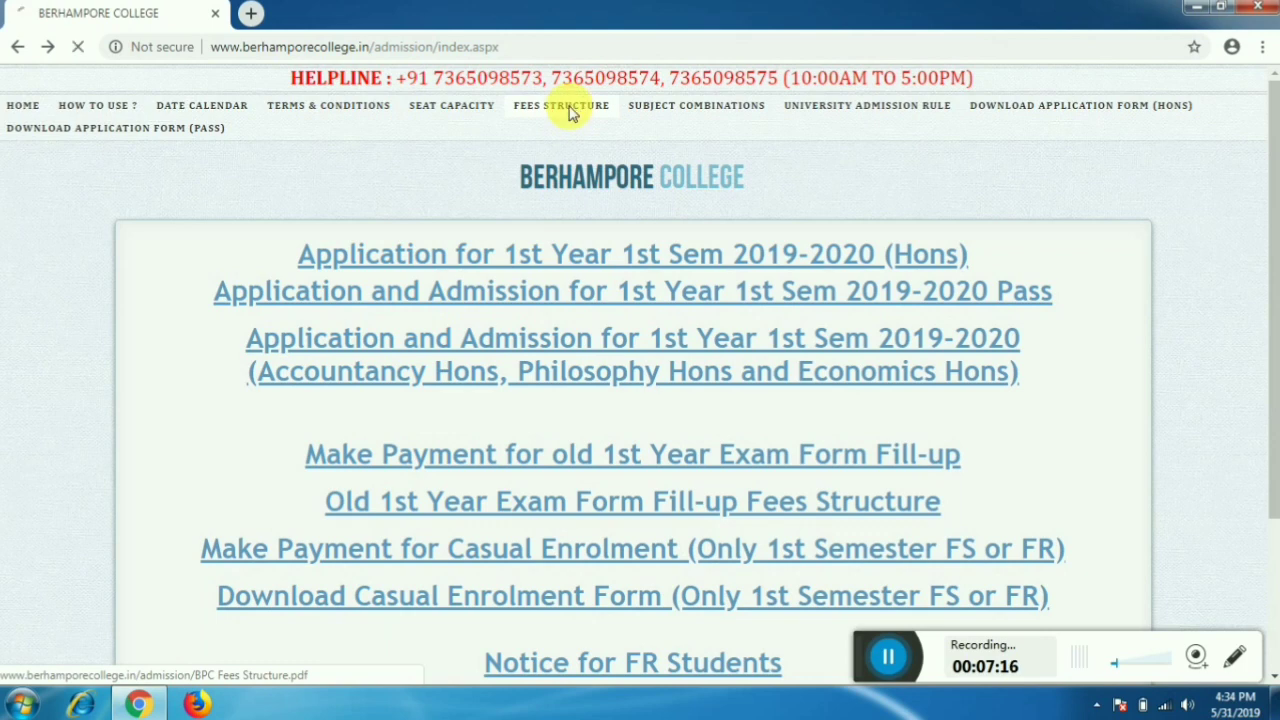
- Open the Fees Structure PDF, select the 1955 Bengali Hons fee, and return to the admission page
click(570, 110)
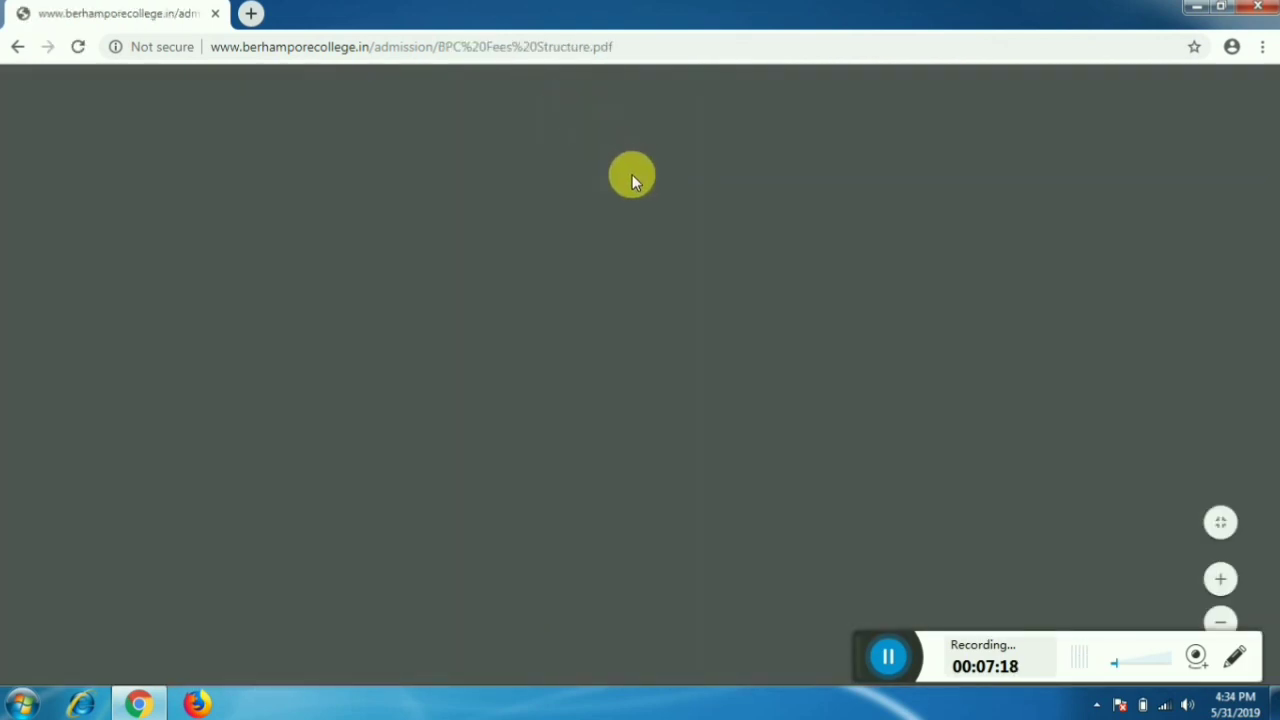
scroll(518, 336, down, 1)
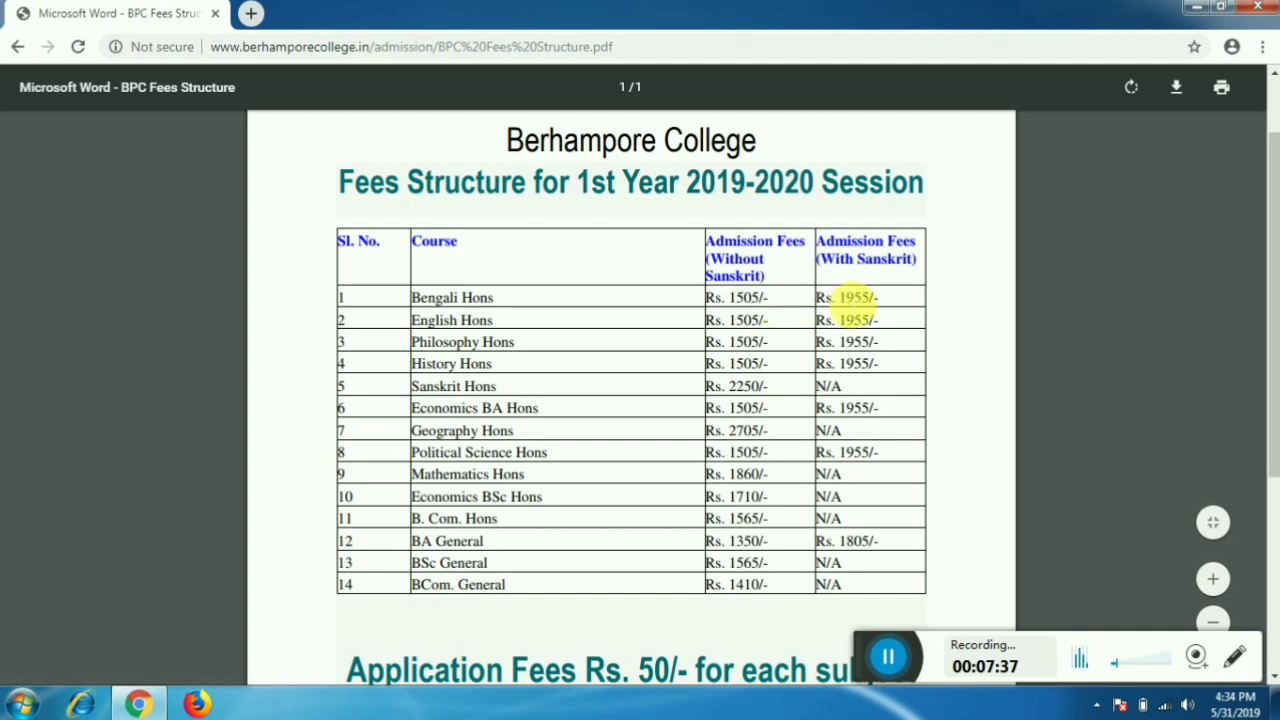
double_click(856, 298)
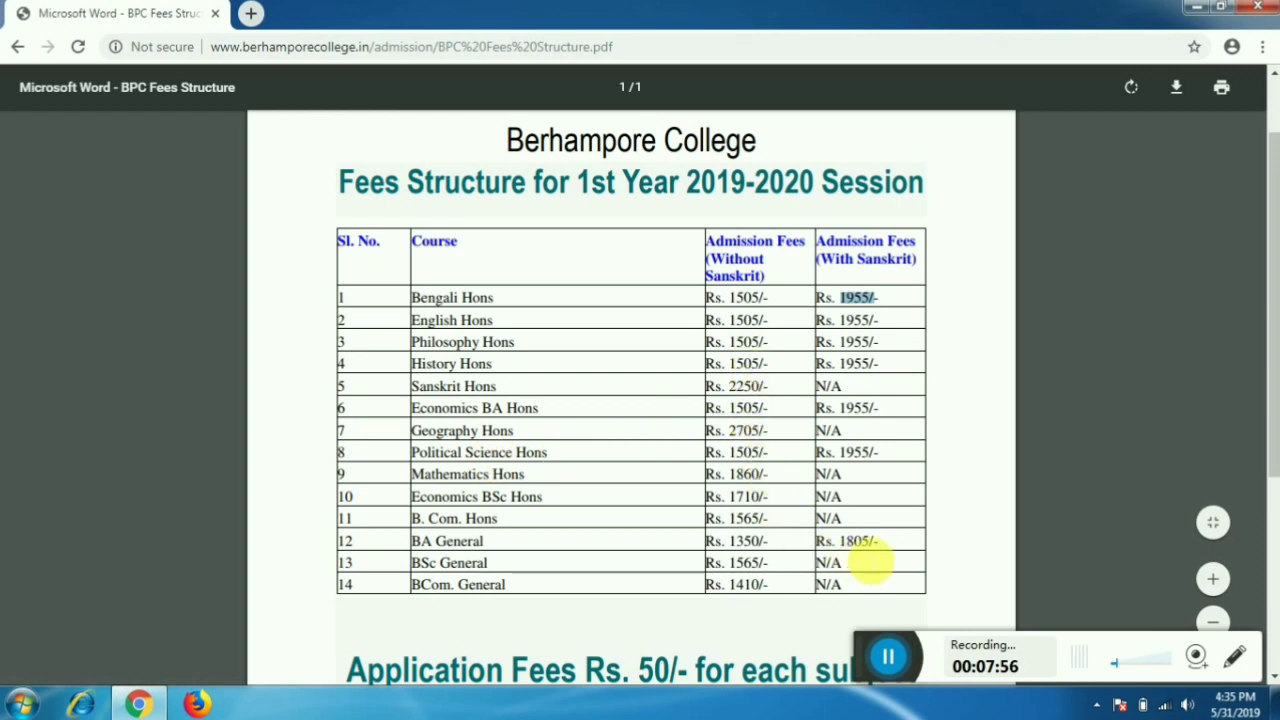
scroll(849, 514, down, 2)
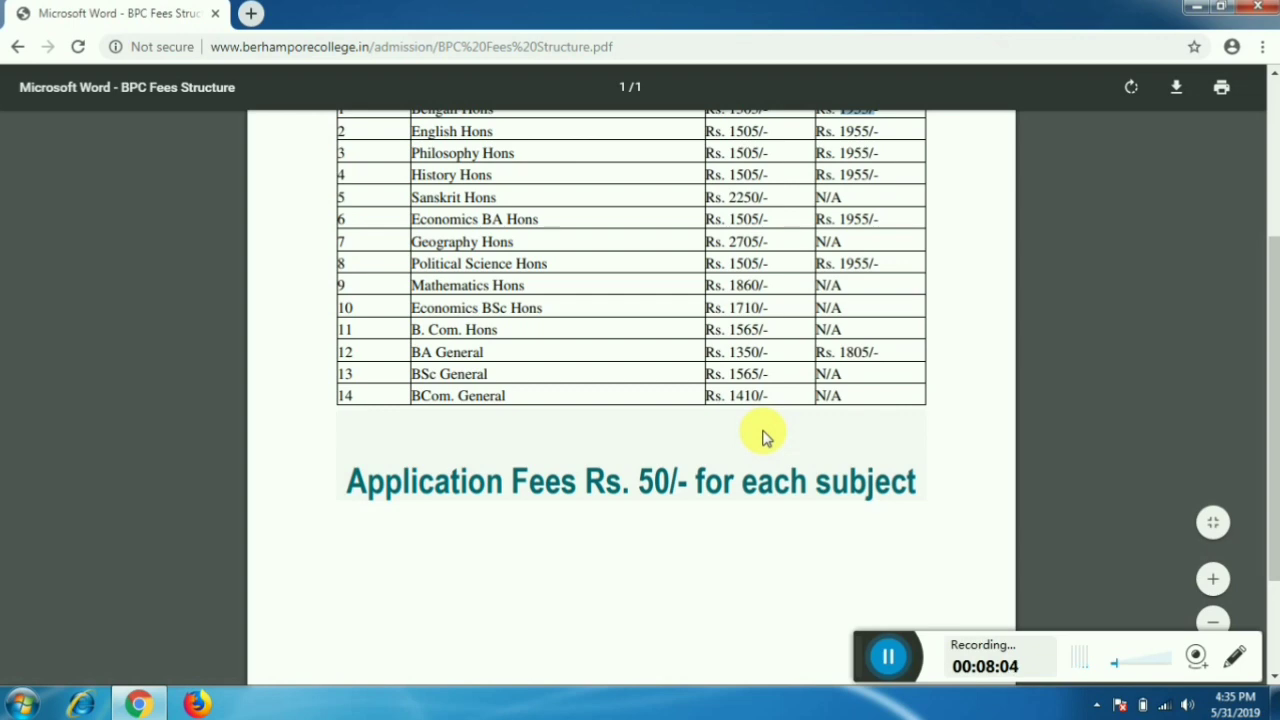
scroll(762, 437, up, 3)
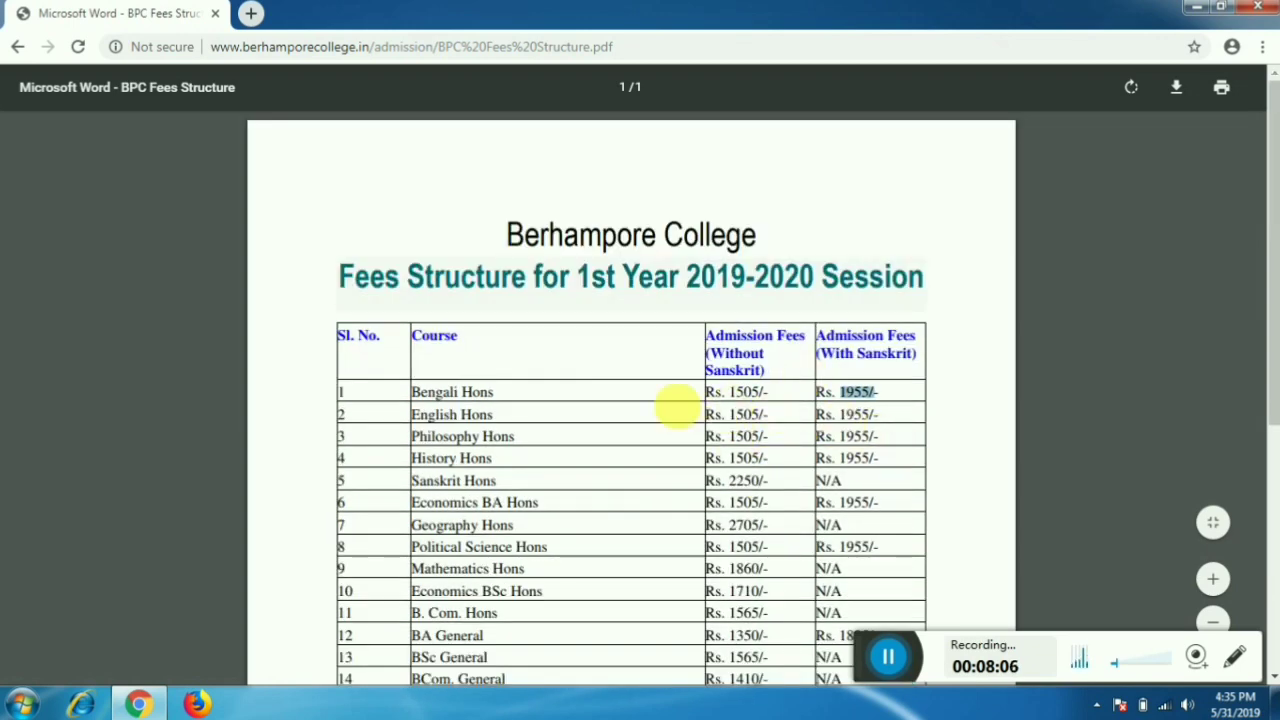
scroll(846, 451, down, 2)
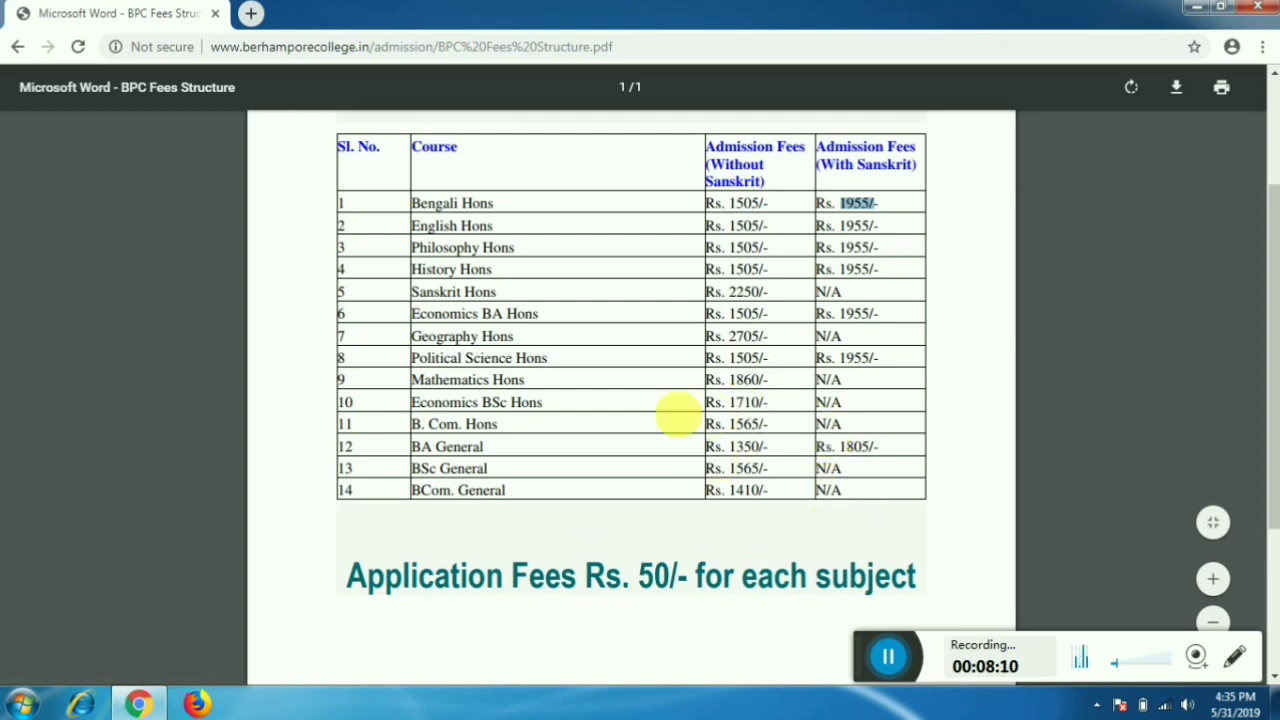
click(20, 49)
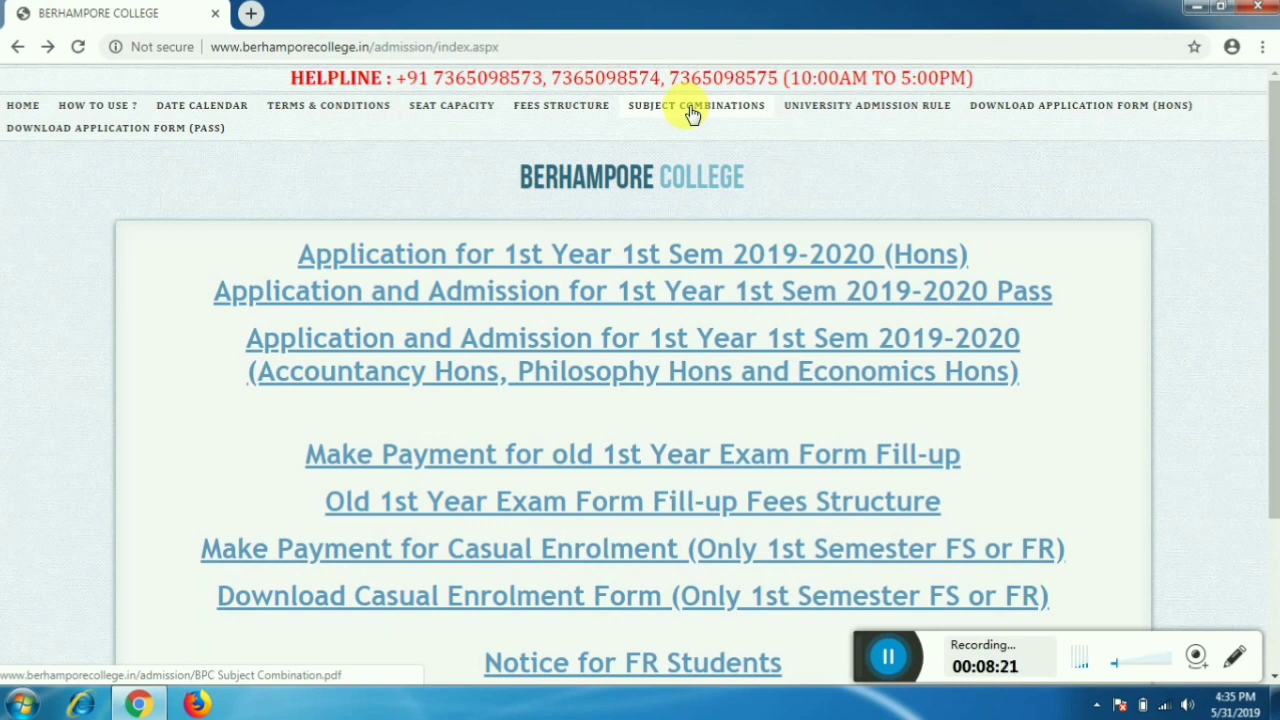
- Open the SUBJECT COMBINATIONS PDF for 1st Year 2019-20 and scroll through it briefly
click(688, 108)
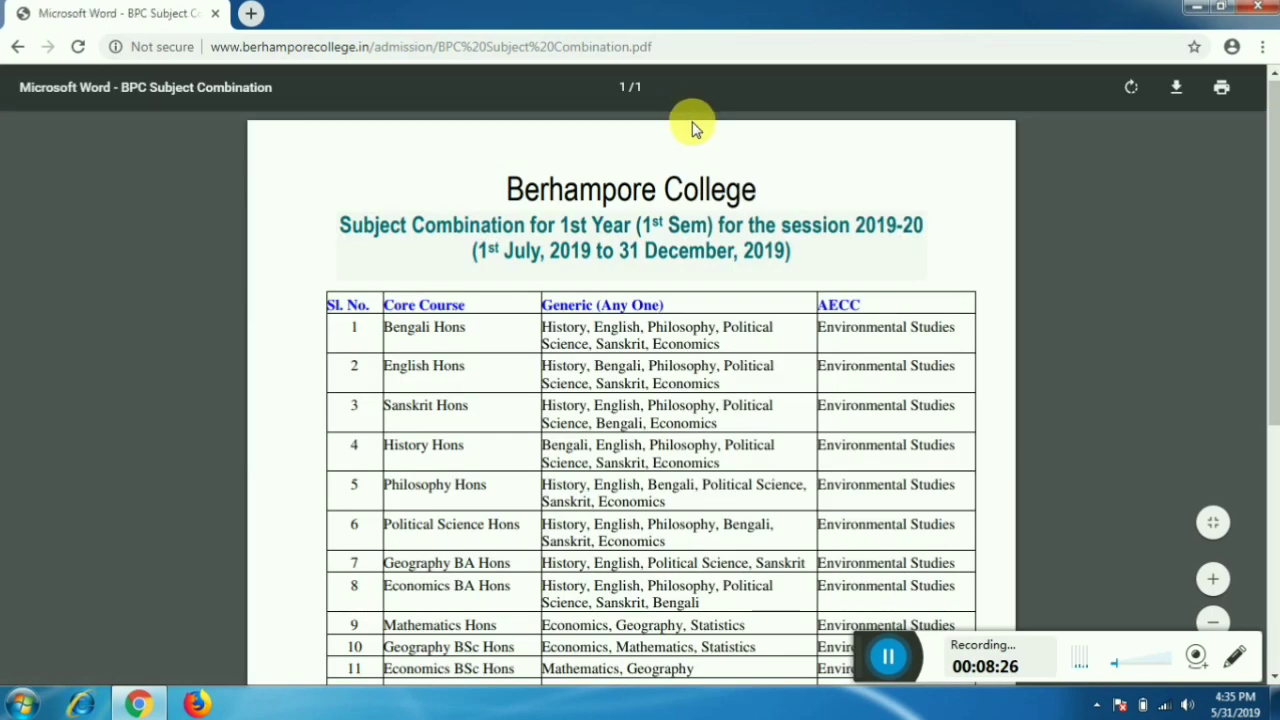
scroll(610, 240, down, 2)
scroll(613, 240, up, 2)
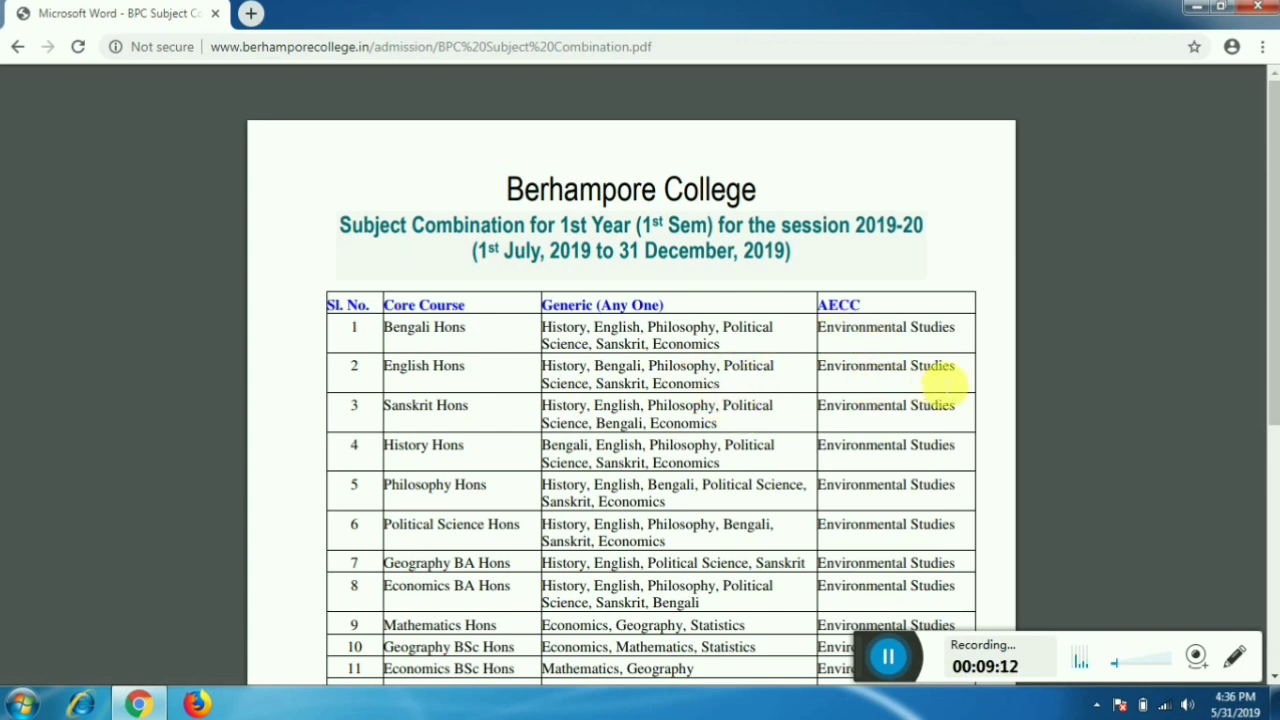
scroll(945, 380, down, 3)
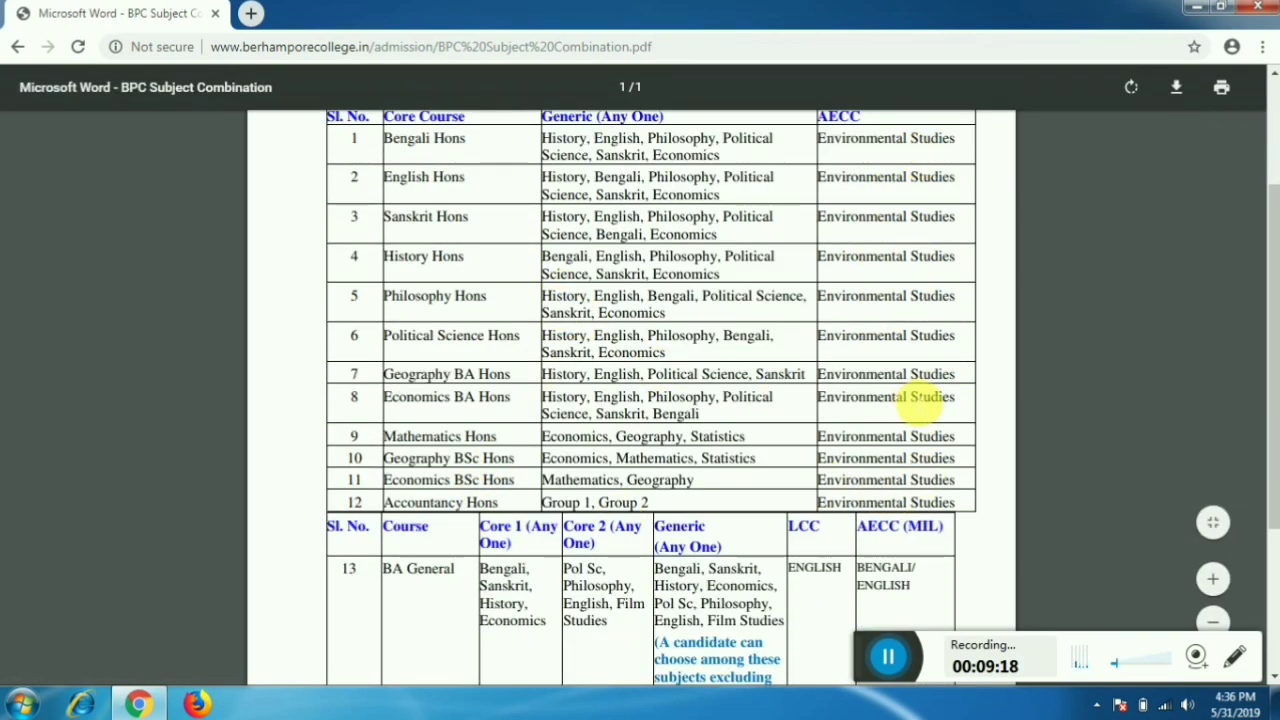
scroll(918, 398, up, 2)
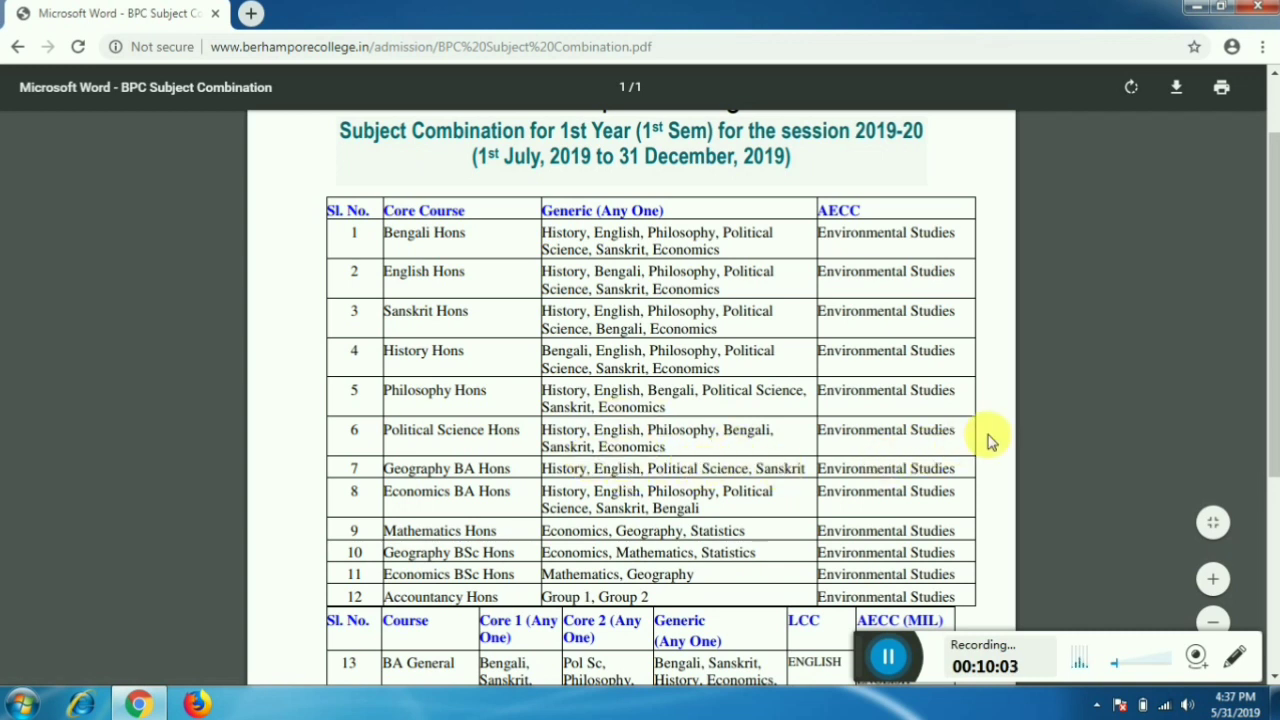
scroll(757, 486, down, 1)
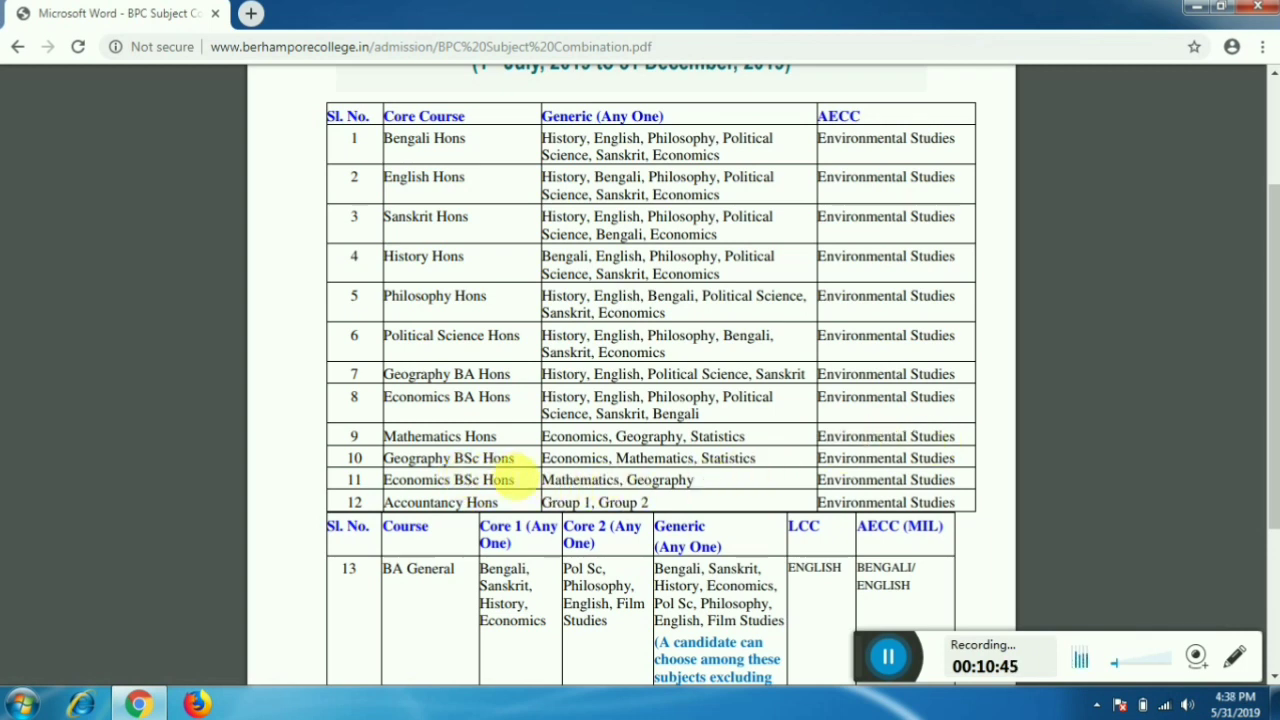
drag(522, 477, 395, 462)
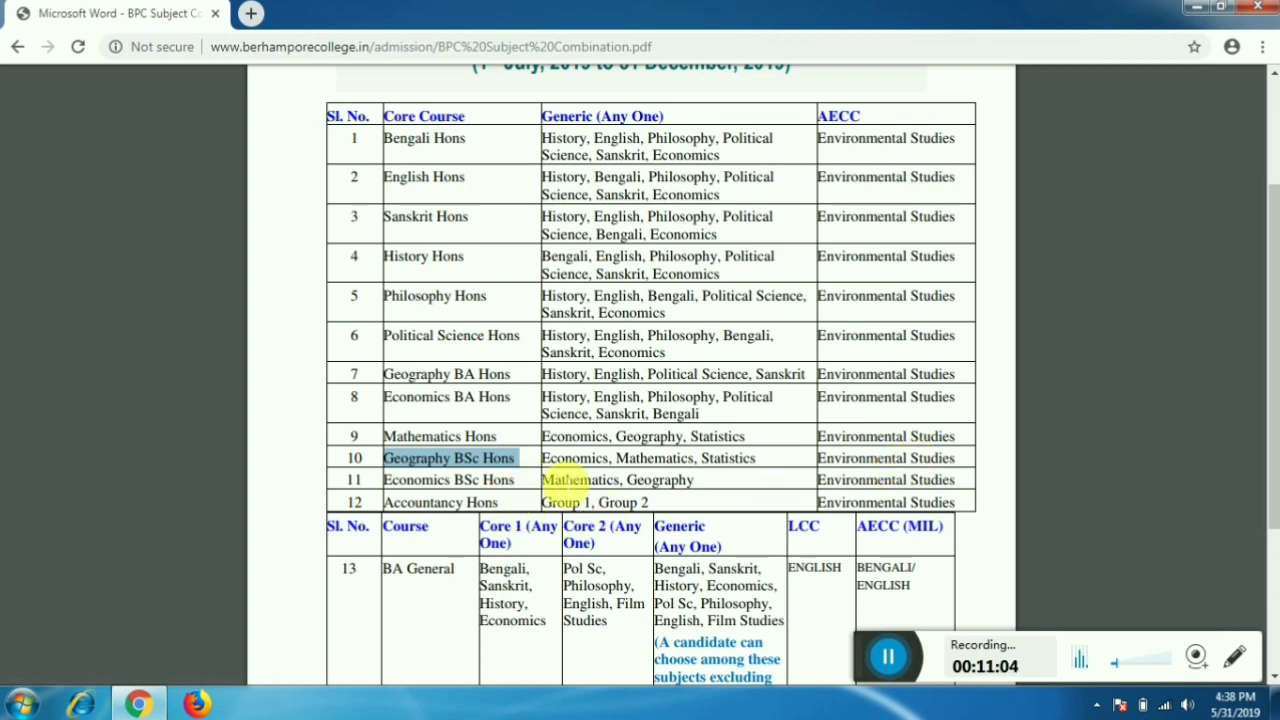
click(585, 487)
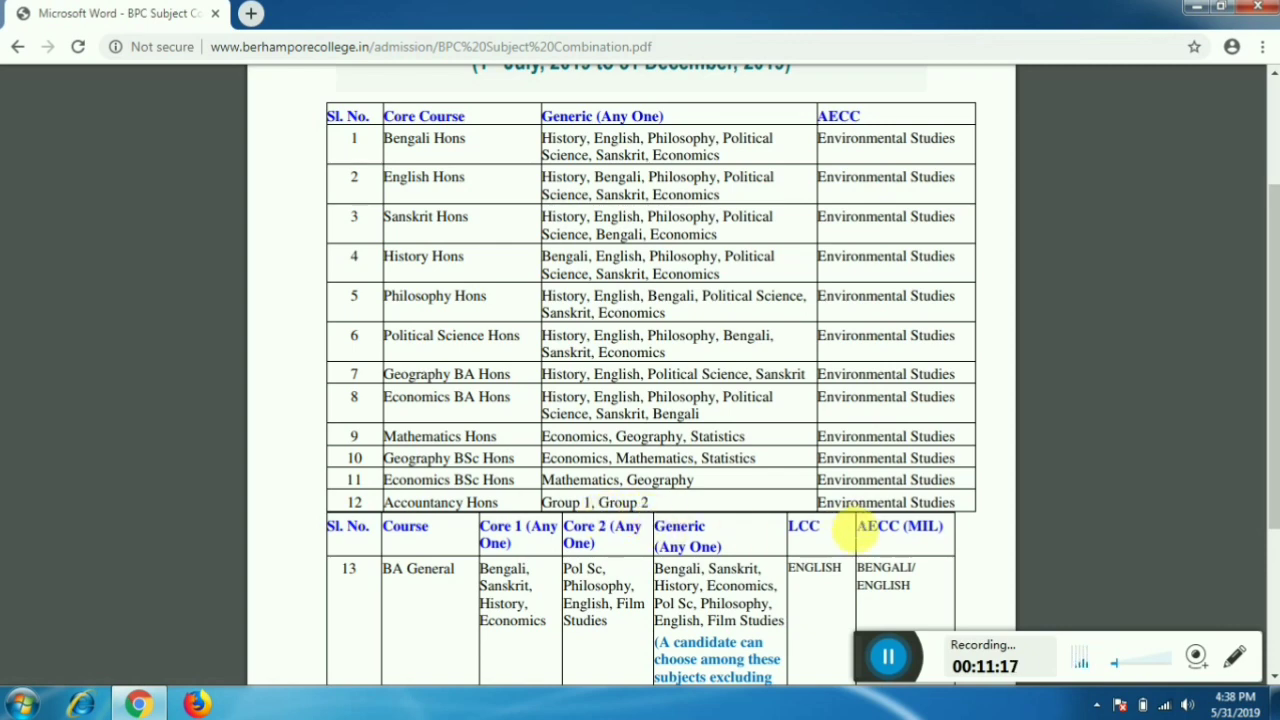
- Scroll the Subject Combination PDF down and back up, then return to the admission index page
scroll(858, 515, down, 3)
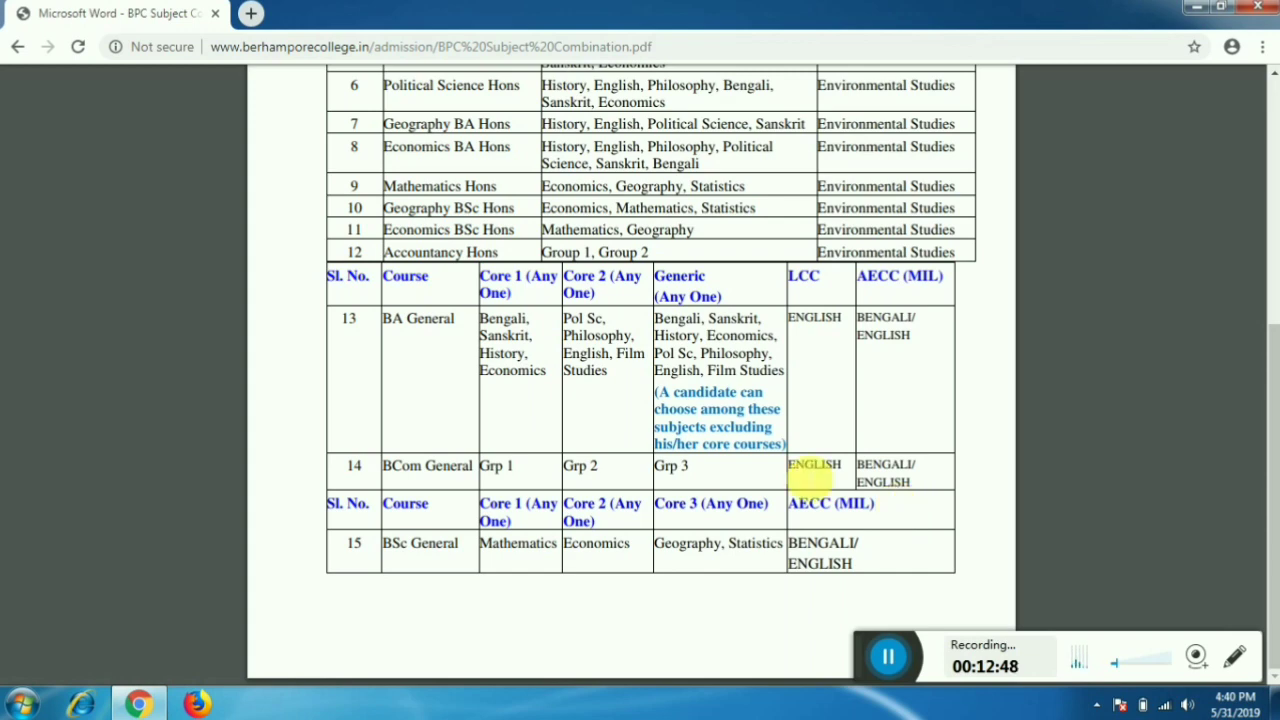
scroll(745, 470, up, 5)
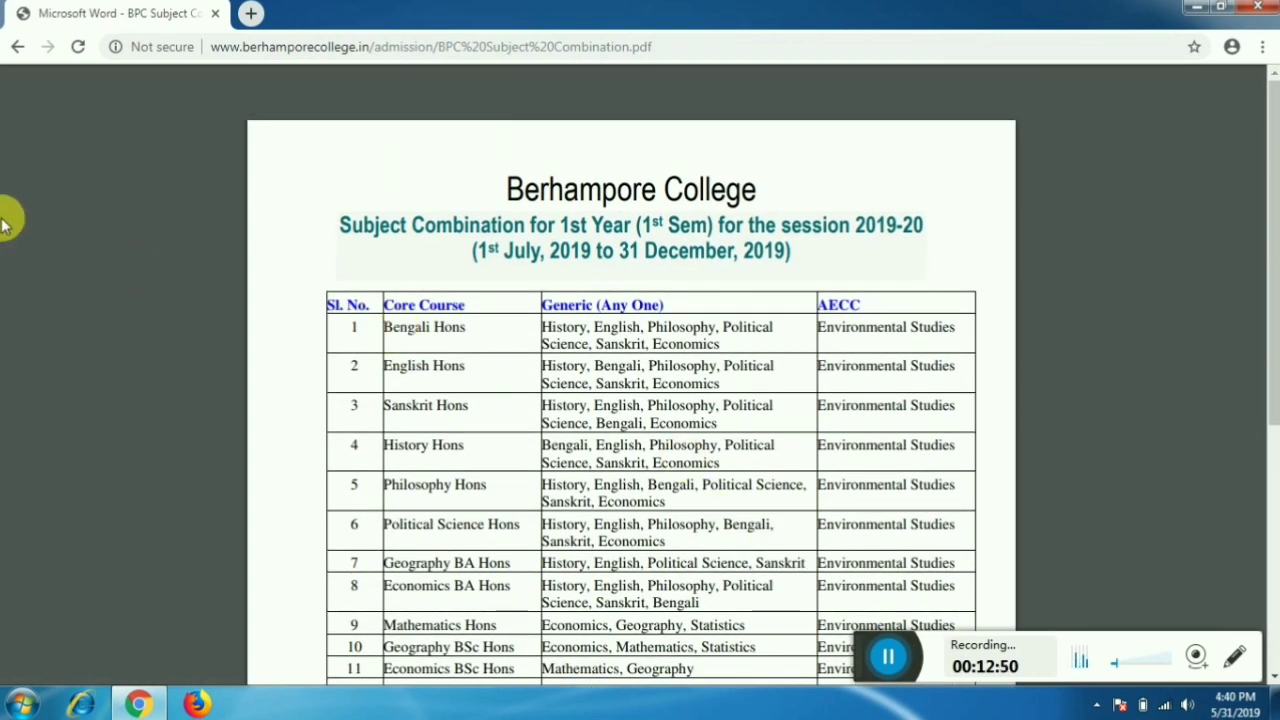
click(20, 47)
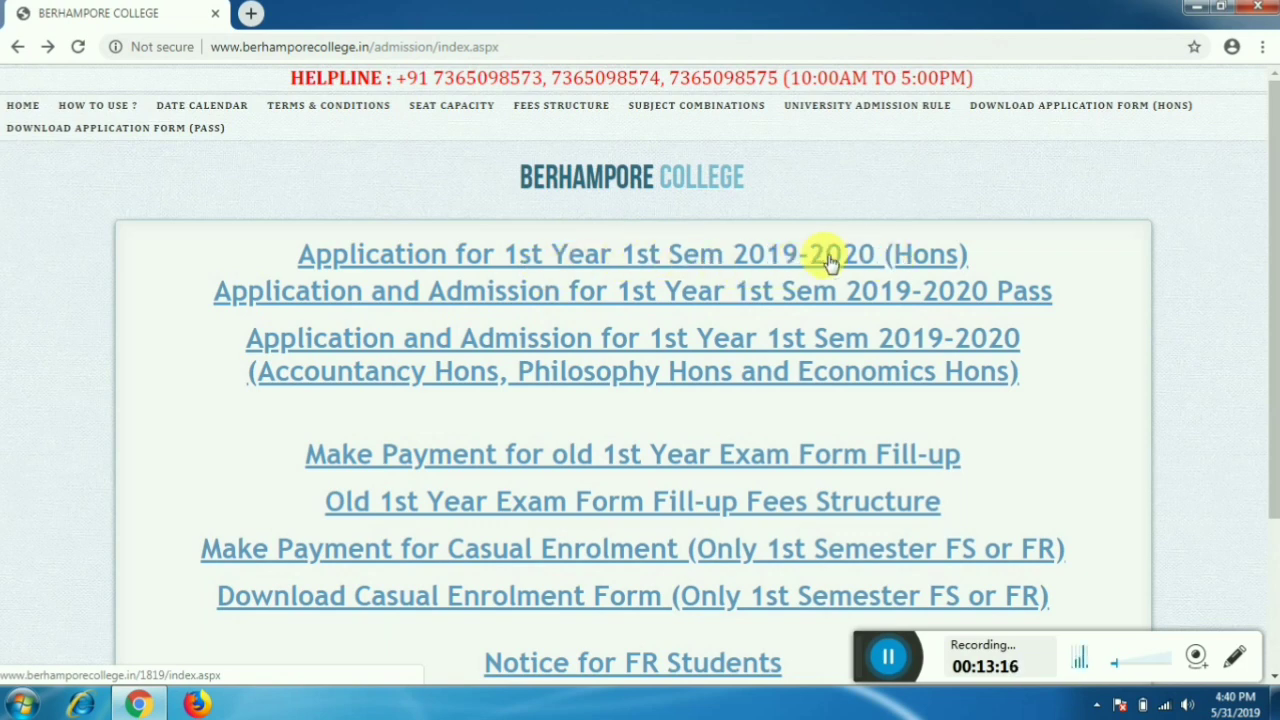
- Choose the 1st Year 1st Sem 2019-2020 (Hons) application and start a new admission
click(757, 262)
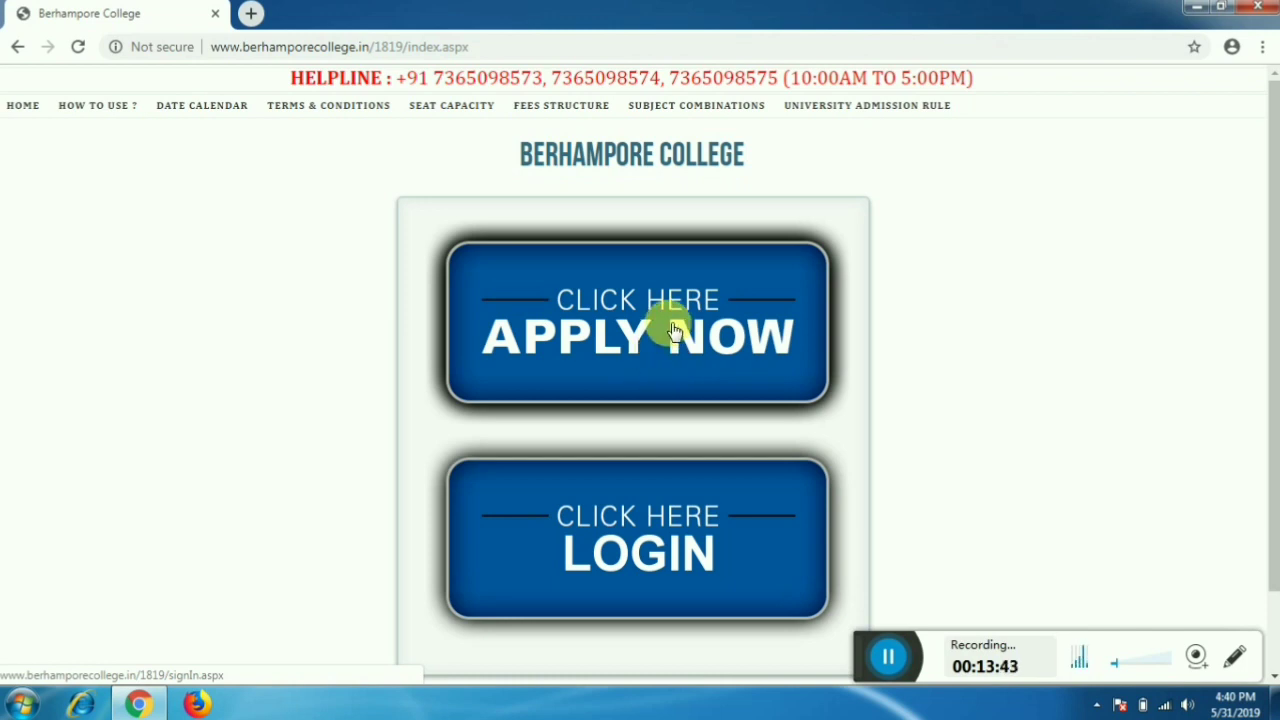
click(670, 328)
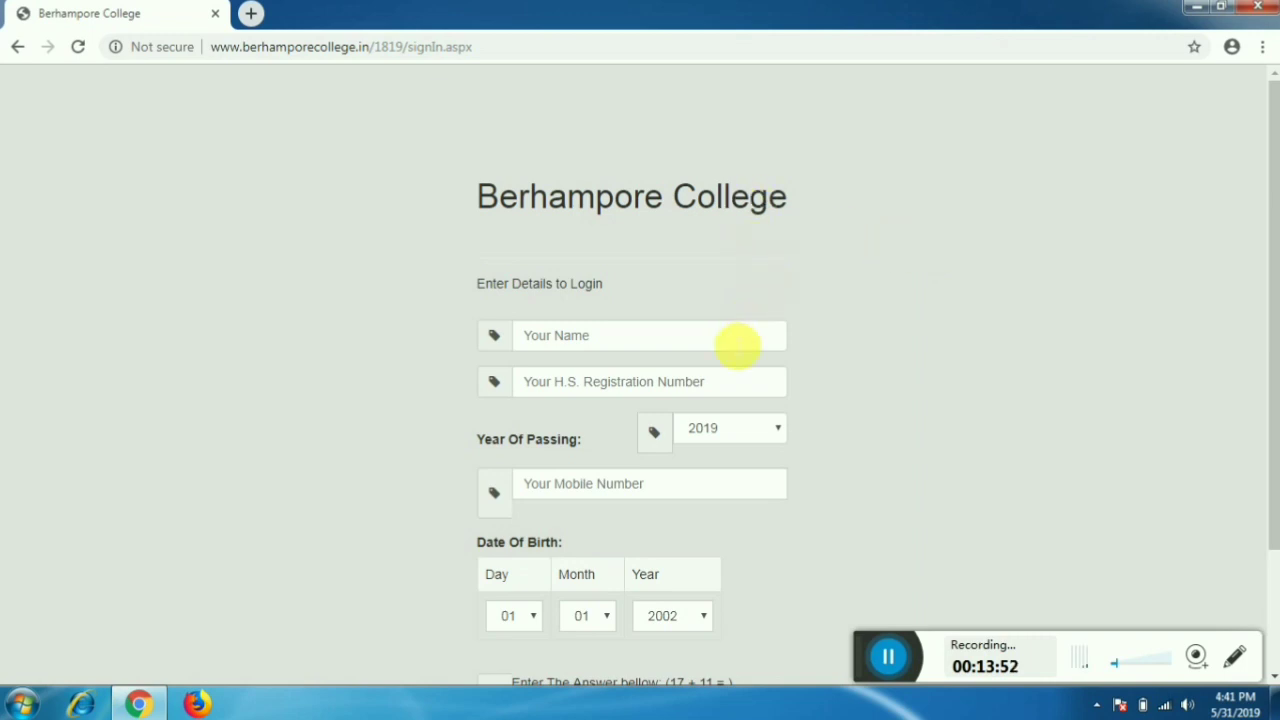
- Enter the applicant's name and H.S. registration number on the login form
click(737, 343)
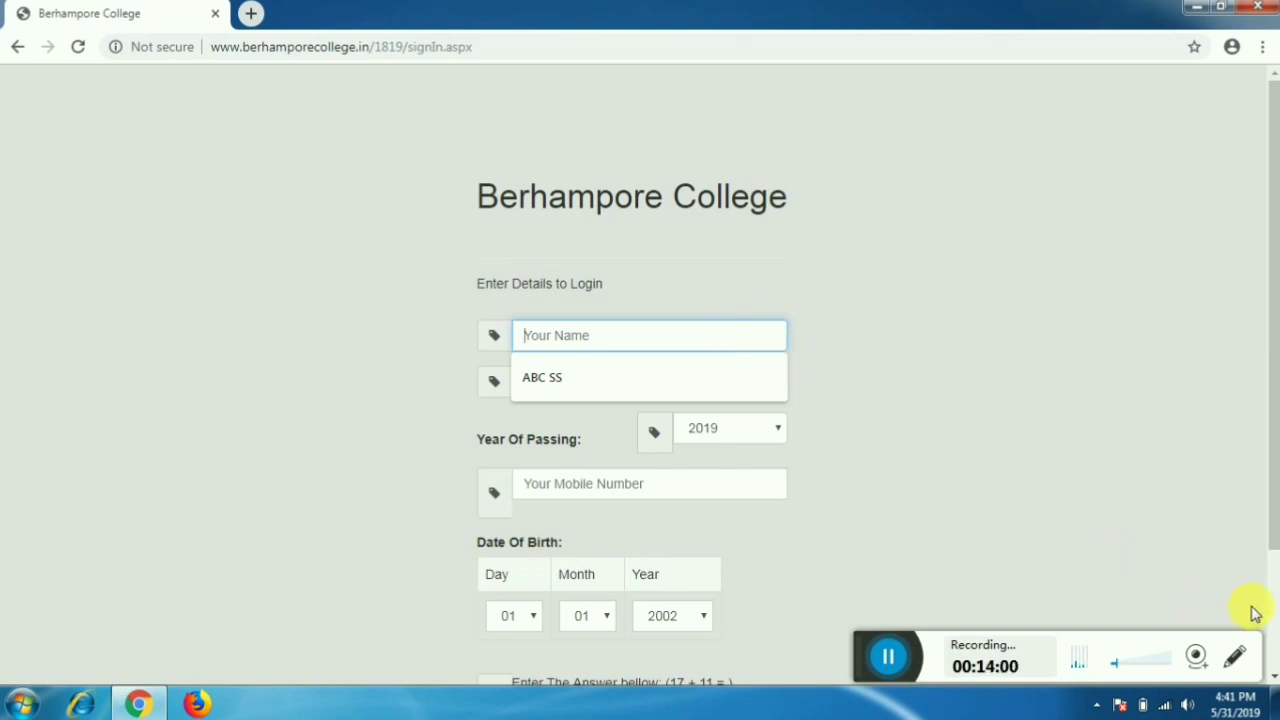
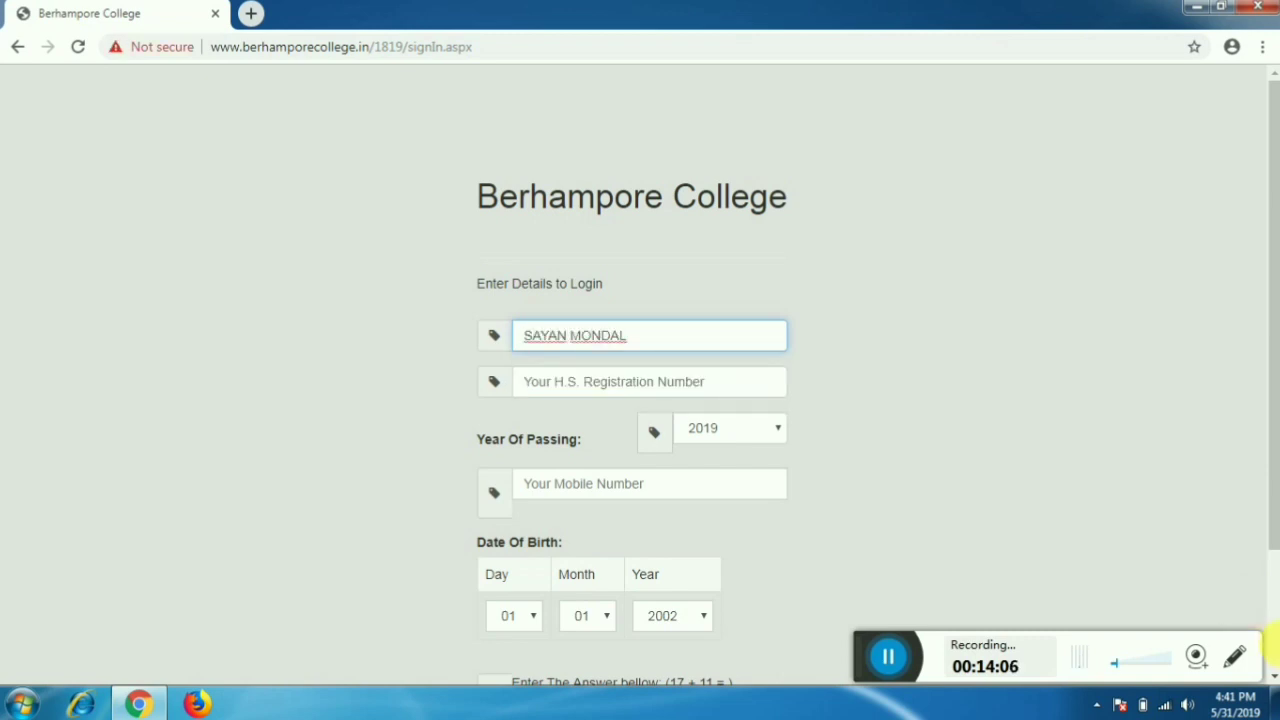
click(697, 383)
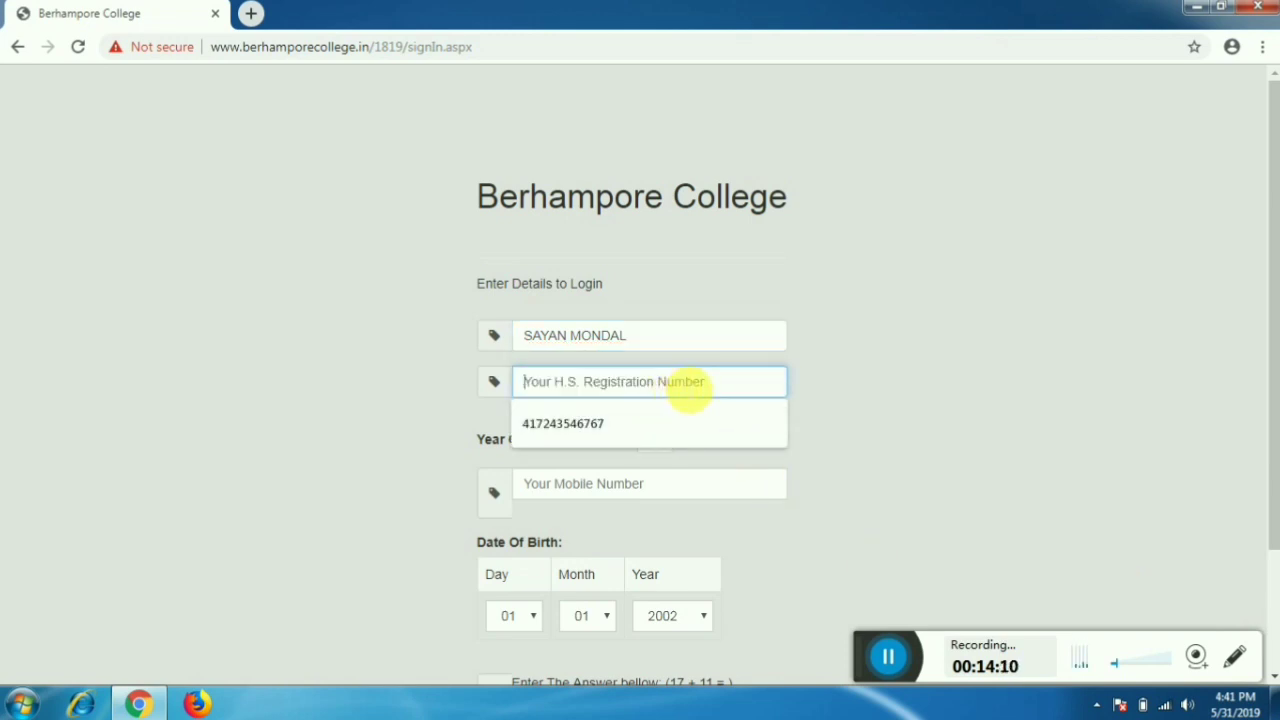
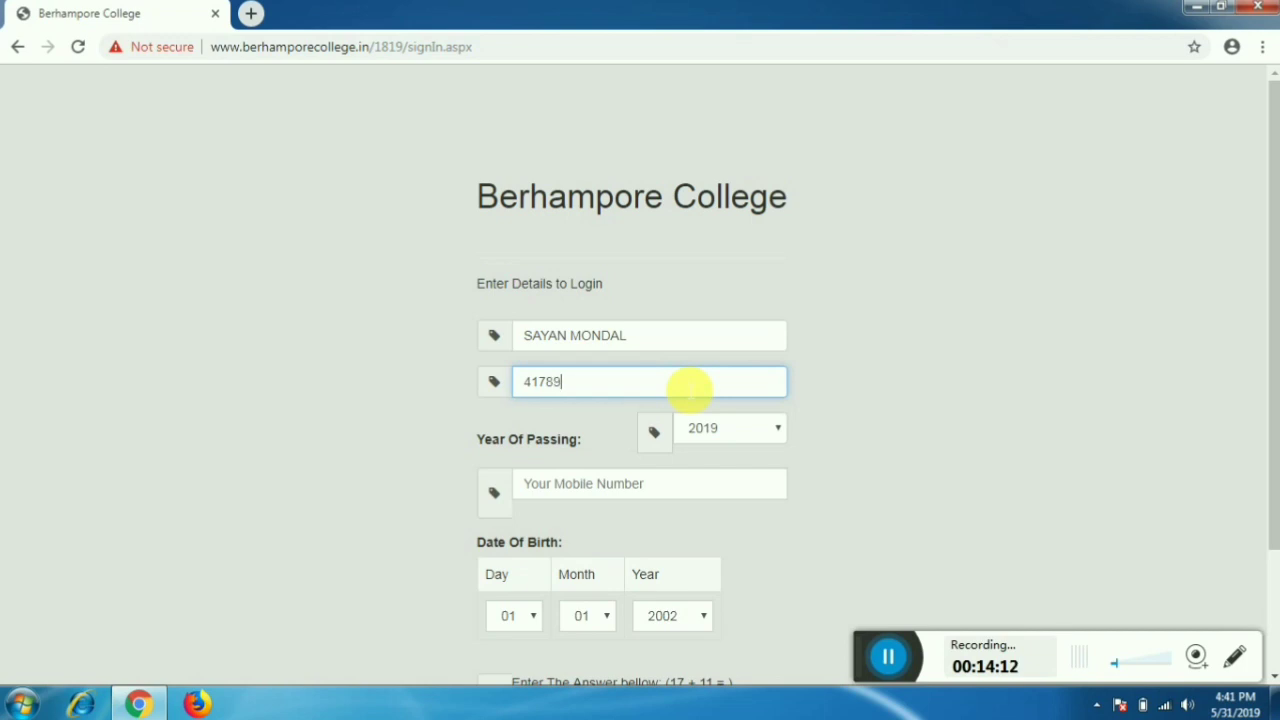
key(Tab)
- Keep 2019 as the year of passing and enter the applicant's mobile number
click(753, 428)
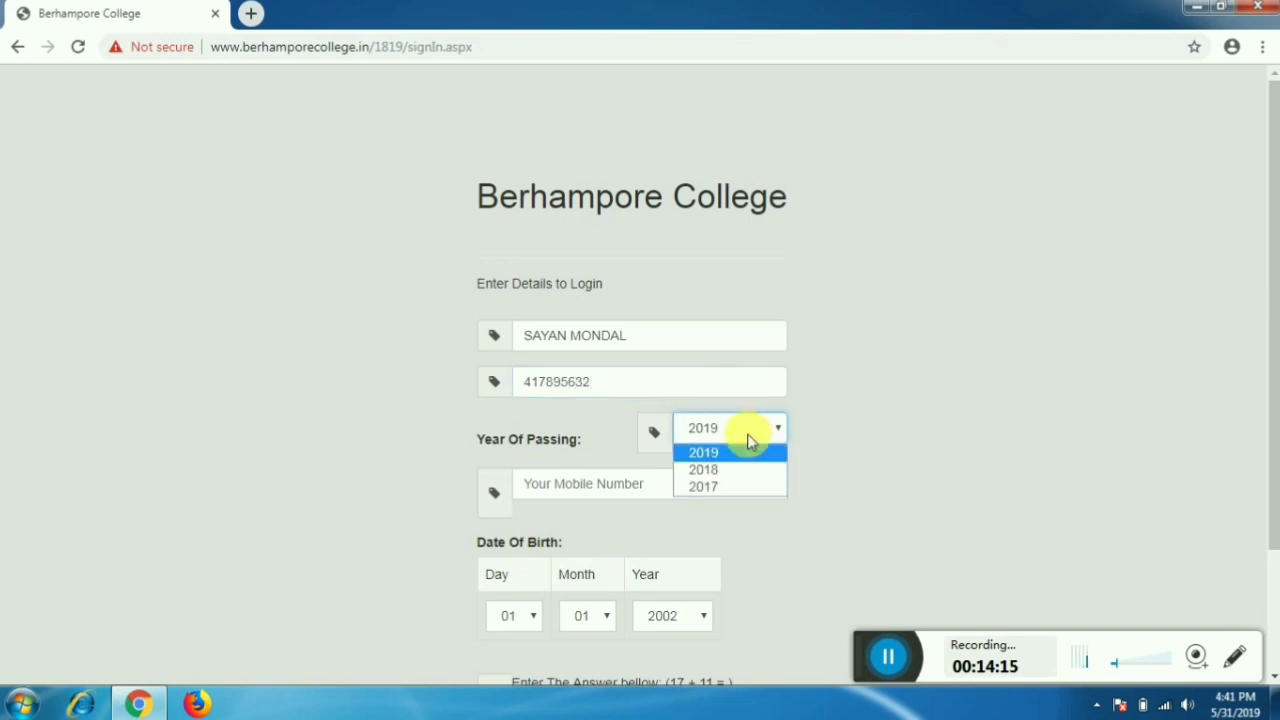
click(742, 451)
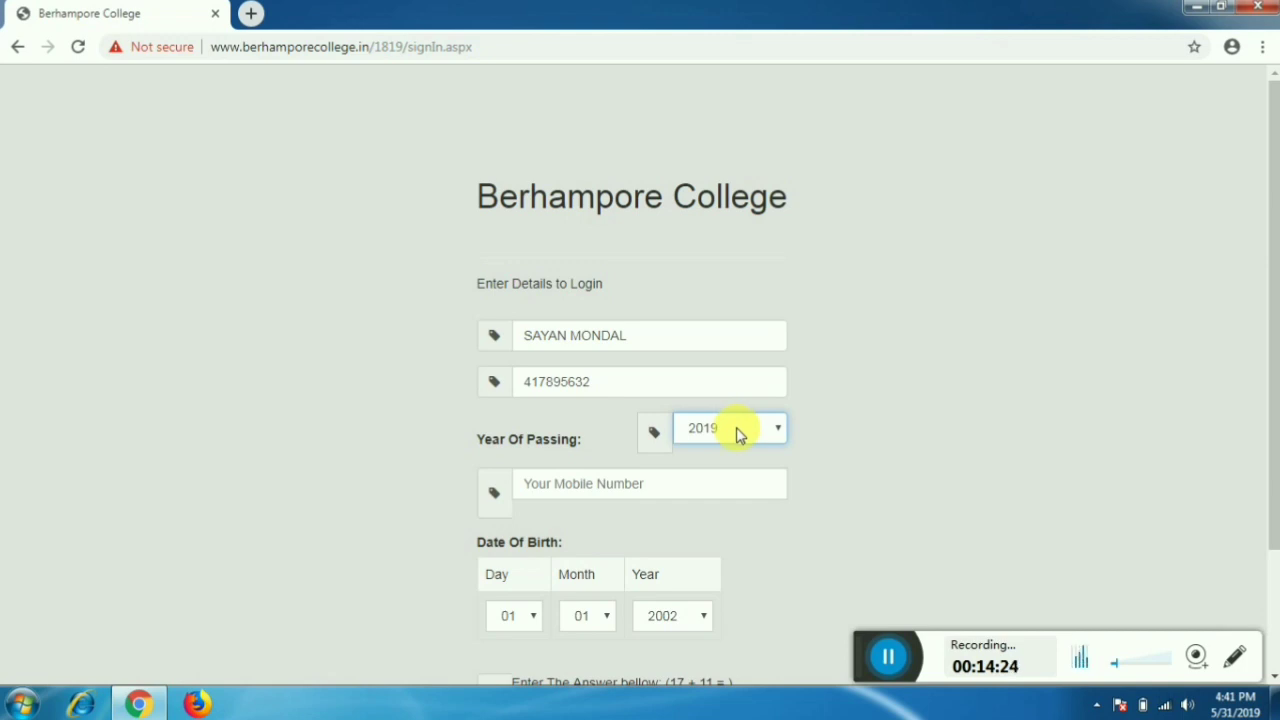
click(739, 433)
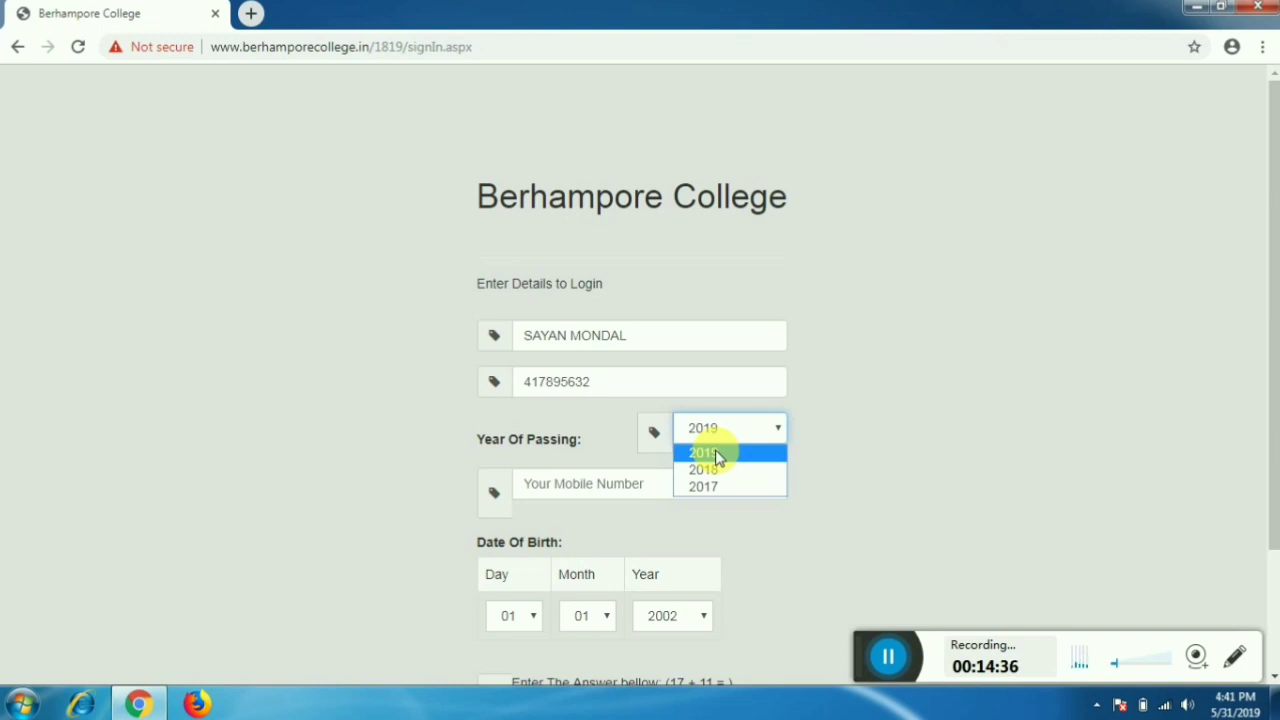
click(714, 454)
click(638, 489)
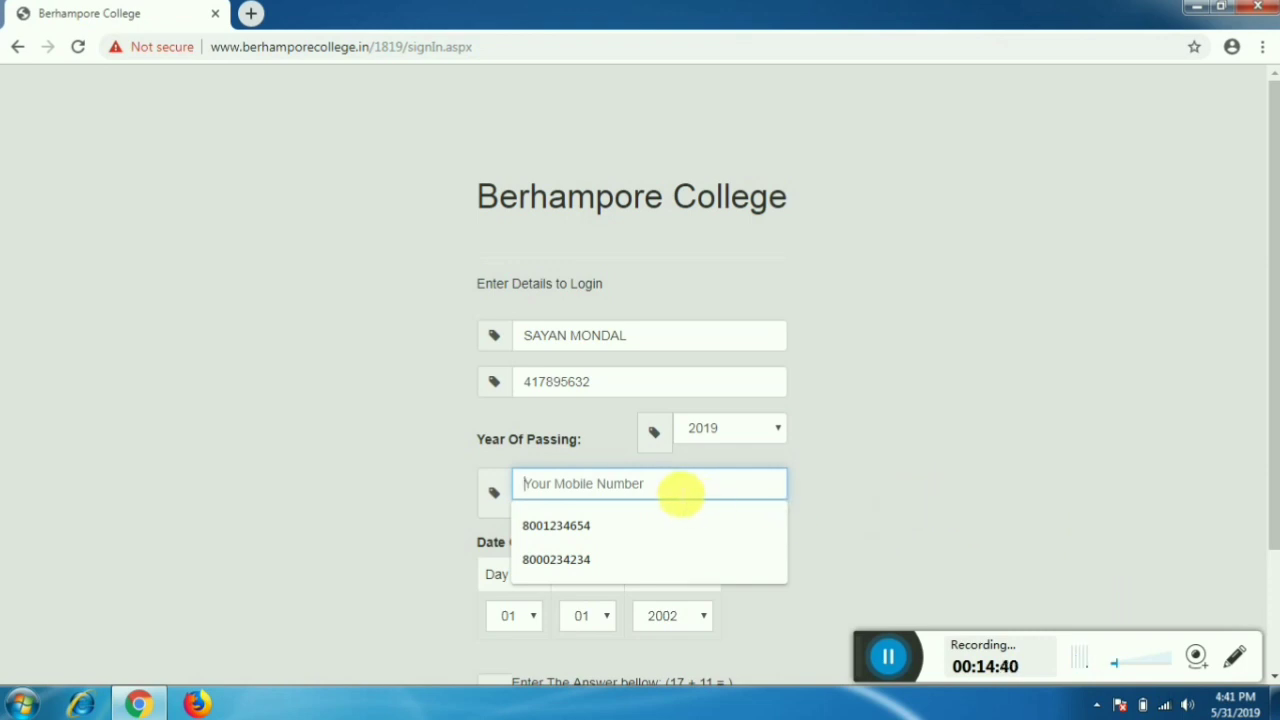
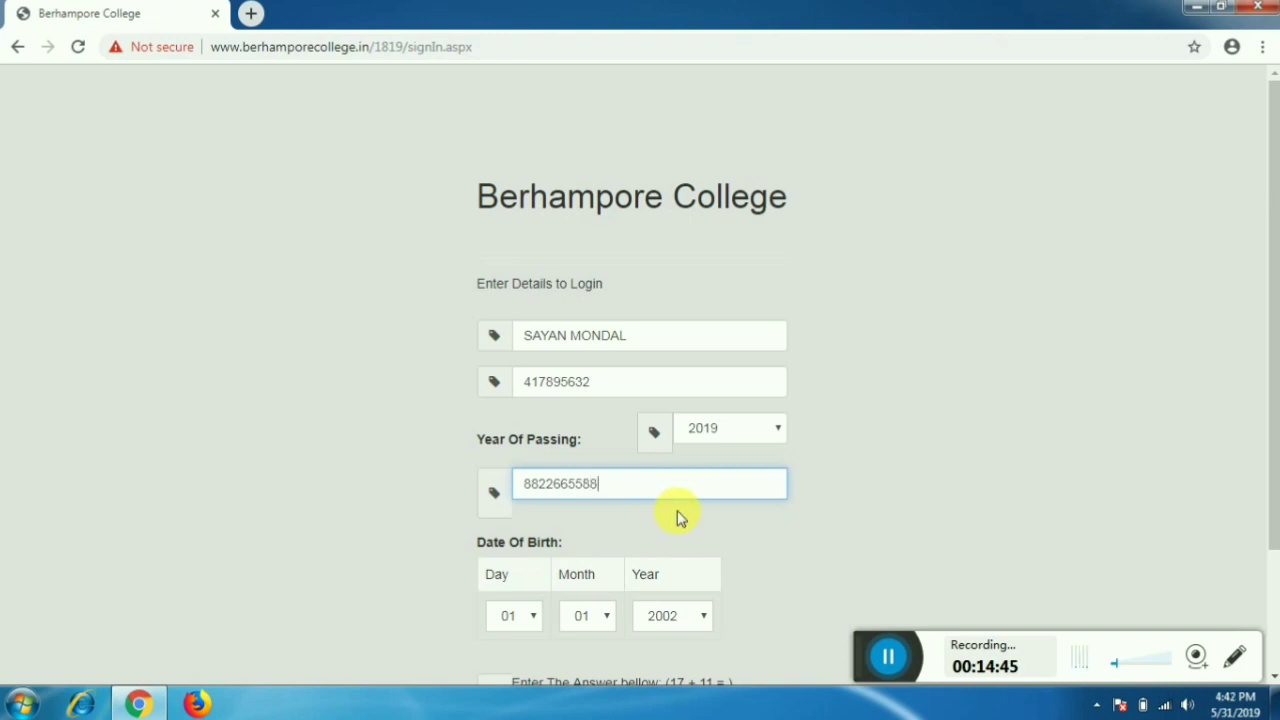
click(686, 512)
scroll(686, 512, down, 3)
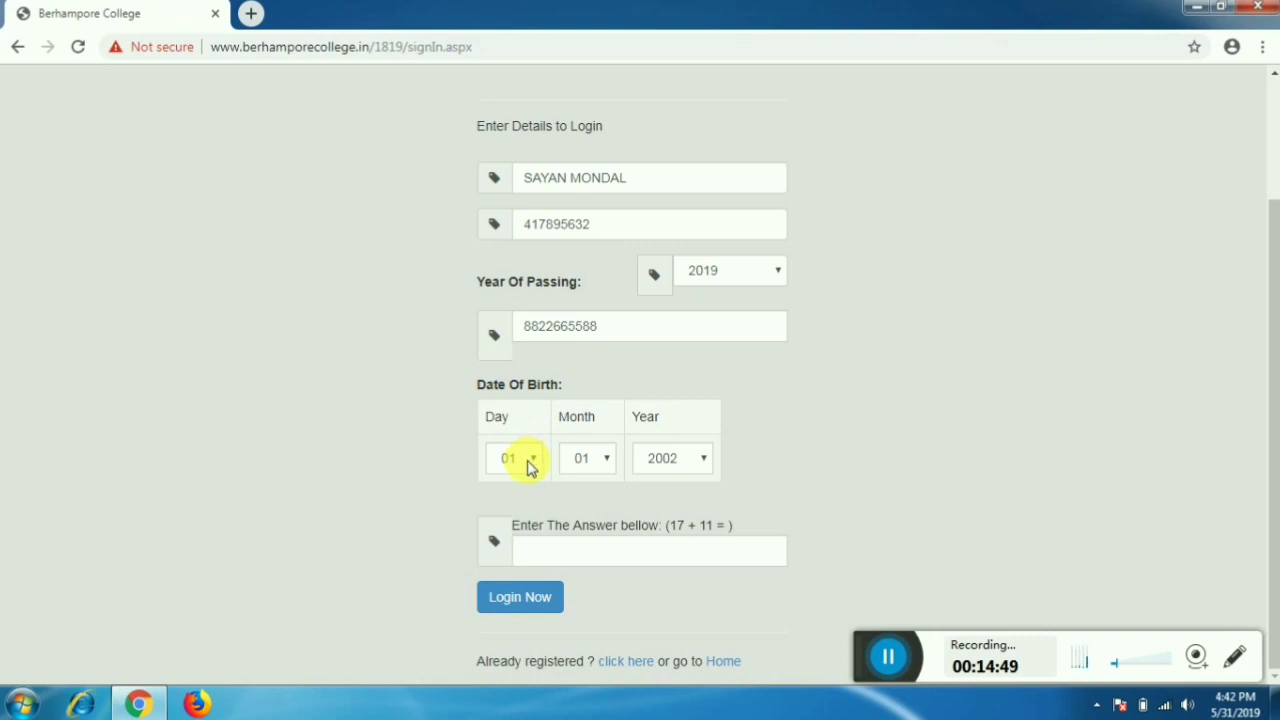
- Set the date of birth to day 03, month 02, year 2000
click(530, 462)
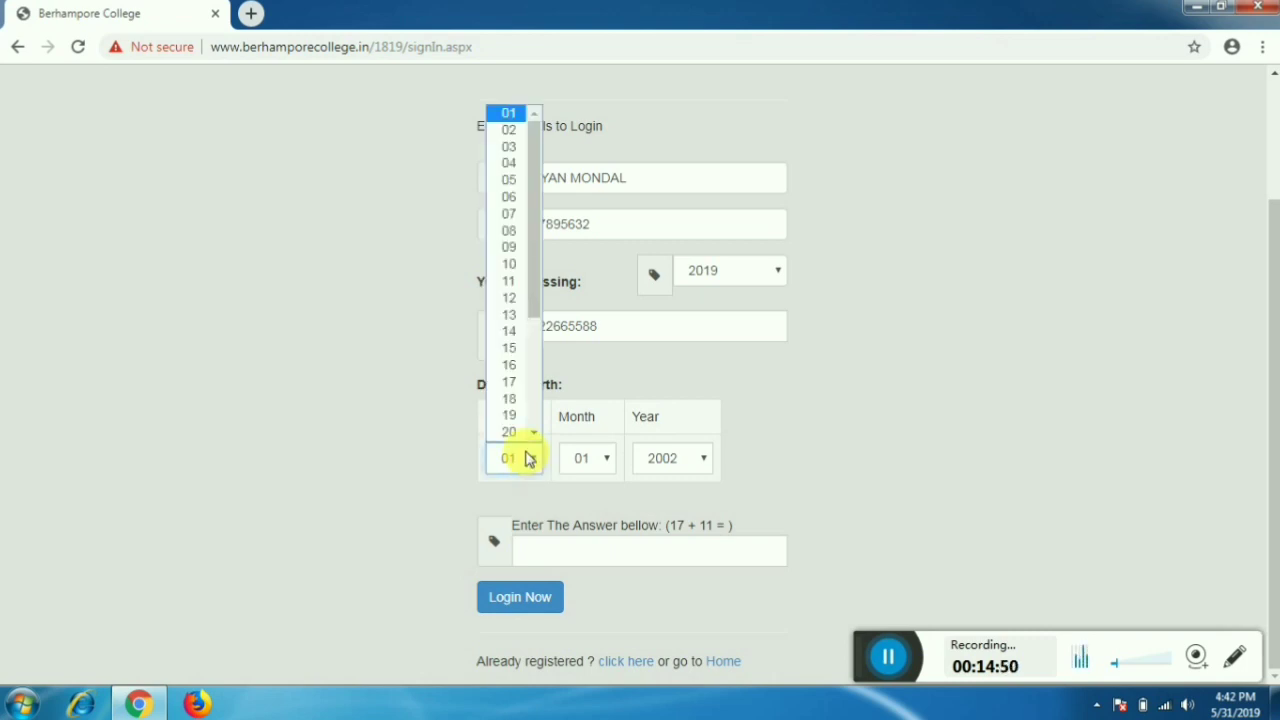
click(505, 150)
click(590, 462)
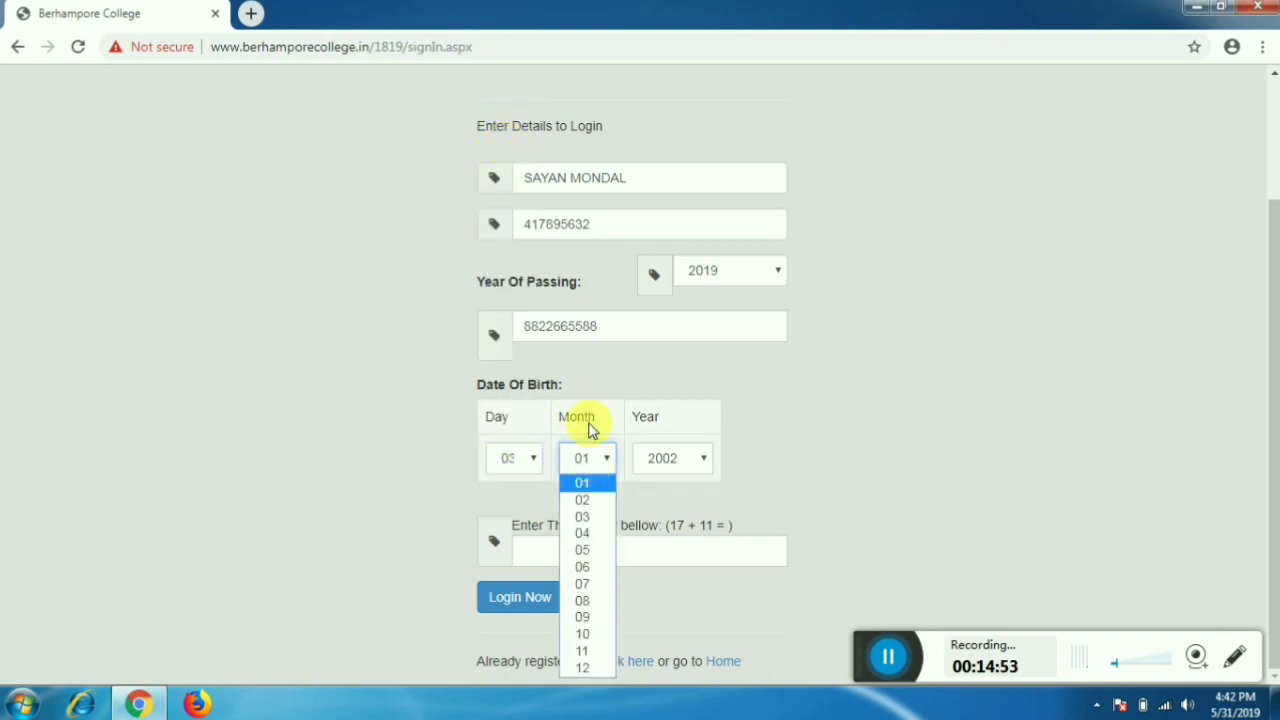
click(595, 501)
click(674, 465)
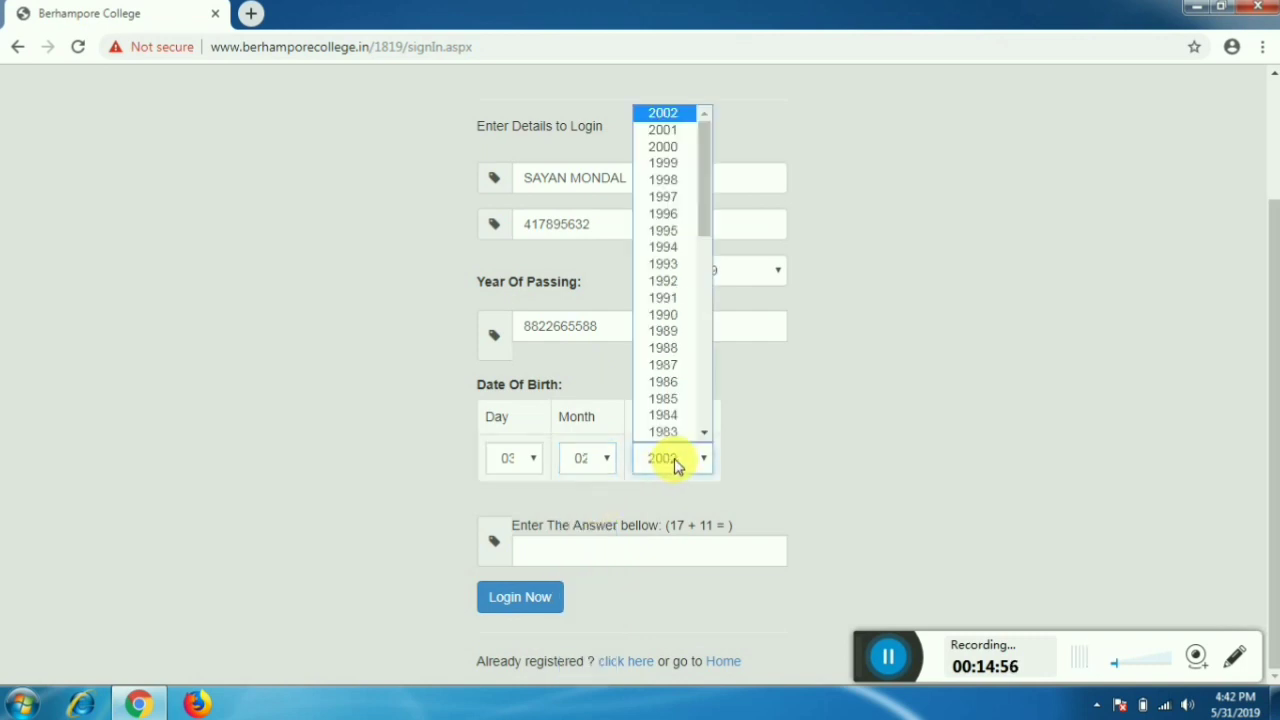
scroll(690, 370, down, 2)
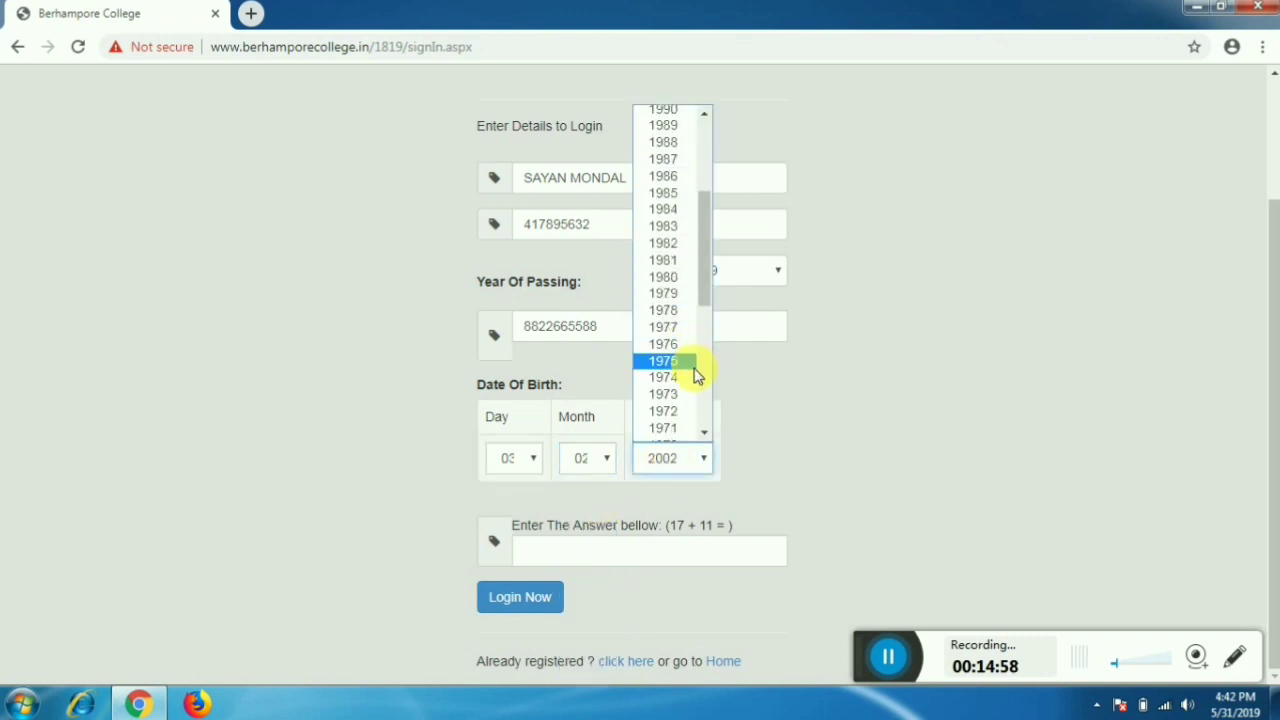
scroll(695, 372, down, 7)
scroll(695, 370, up, 11)
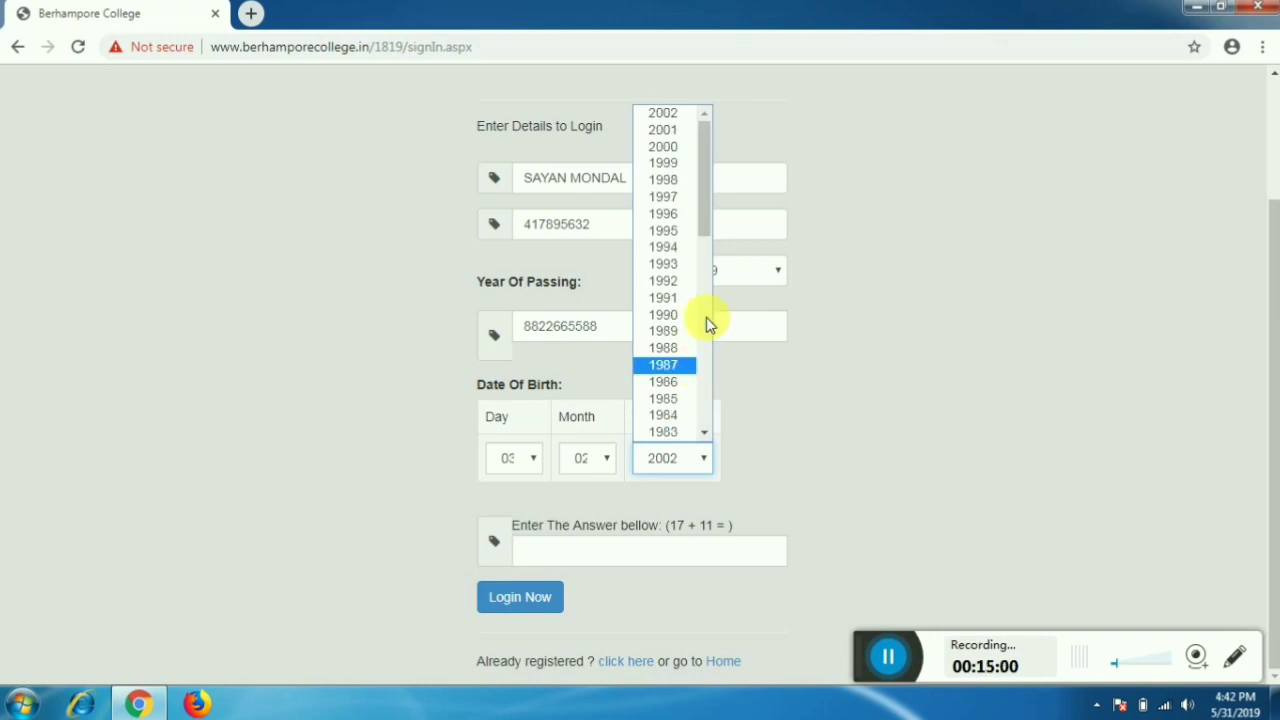
click(672, 147)
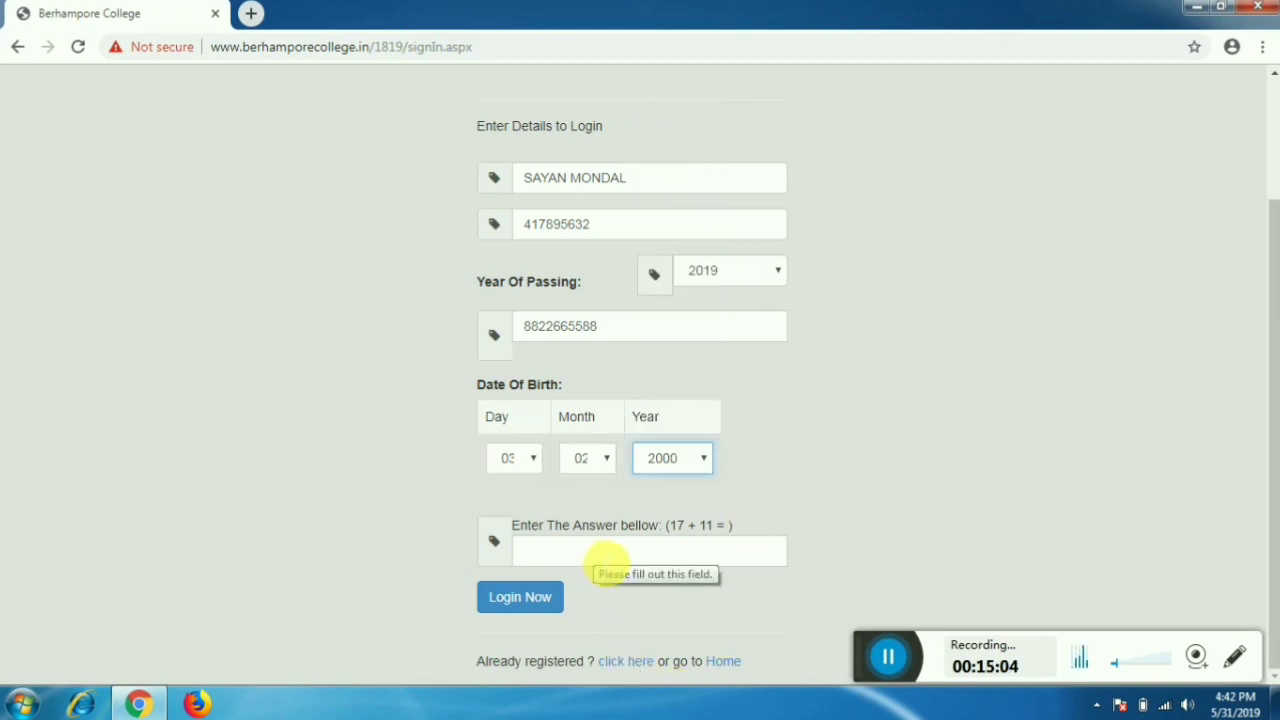
click(652, 558)
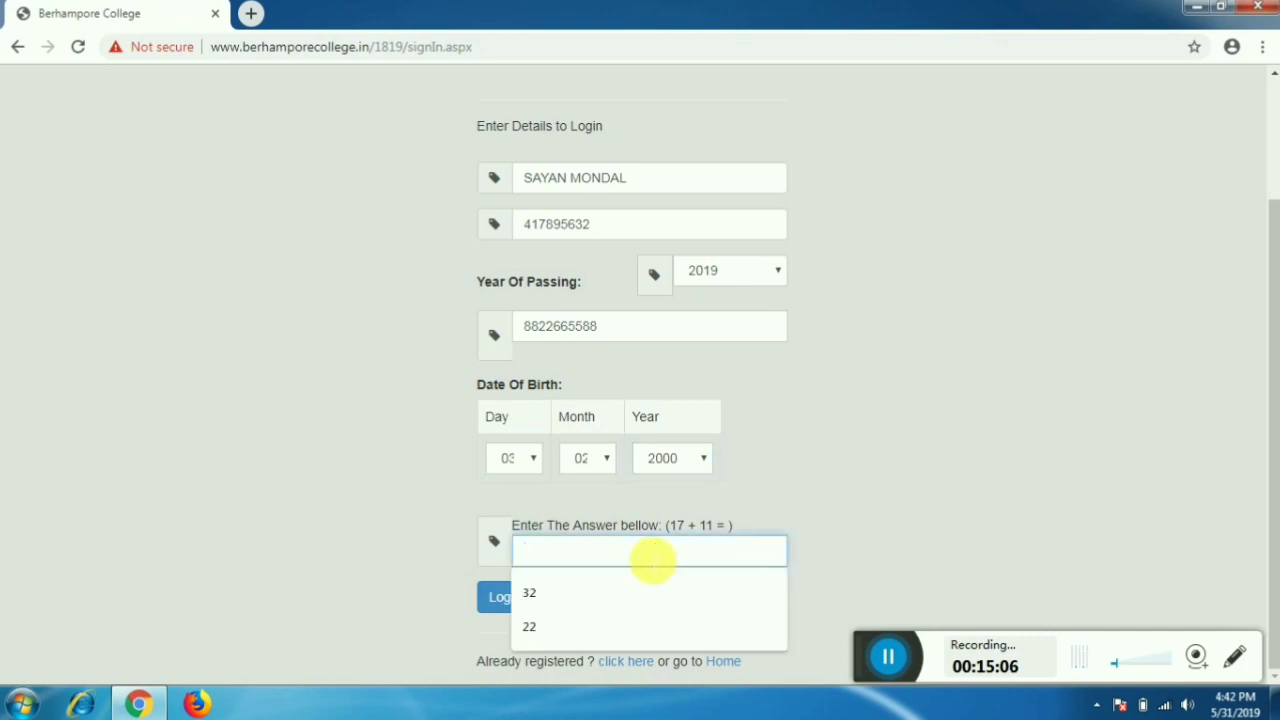
- Answer the sum question, log in, and open the Fill Up Your Form application
text(28)
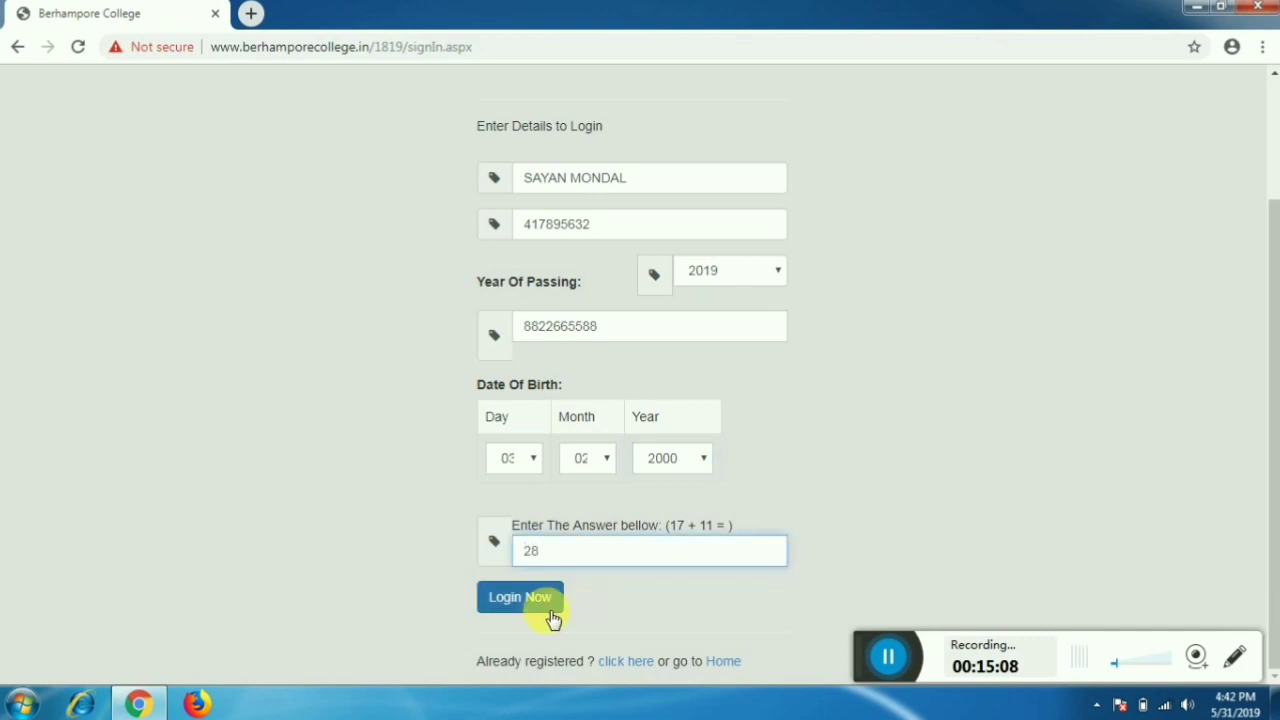
click(520, 597)
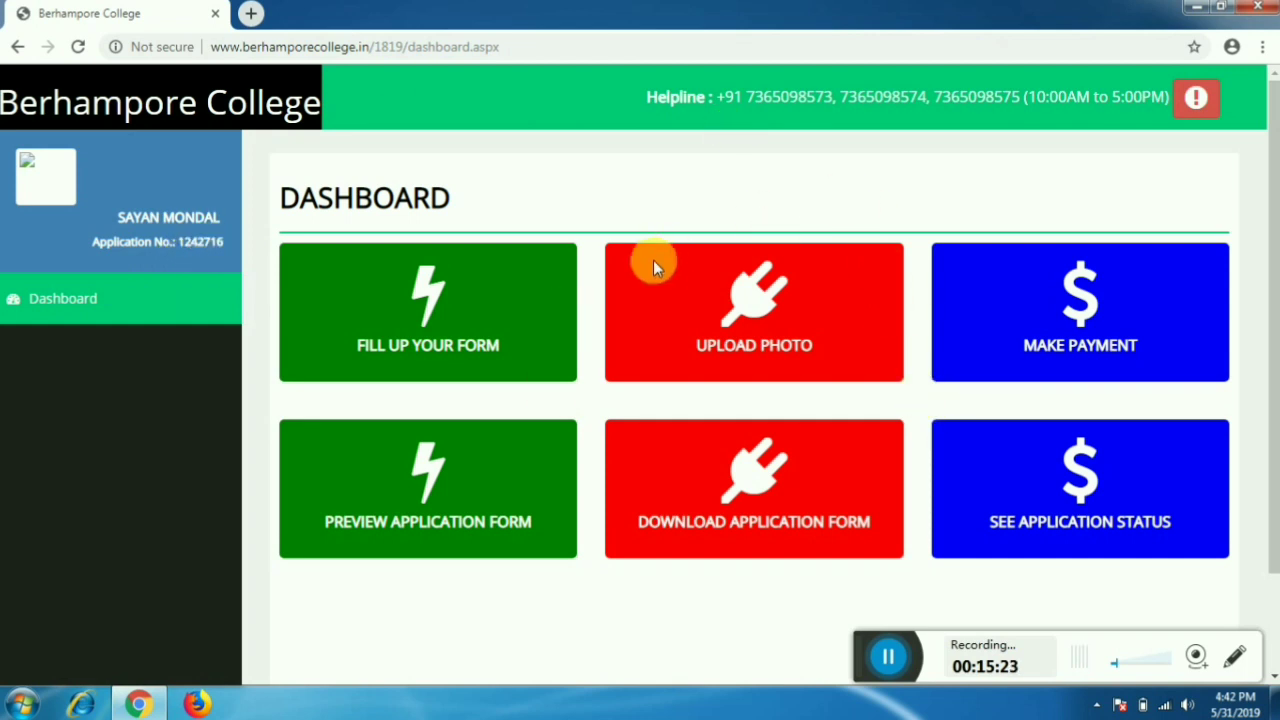
click(444, 315)
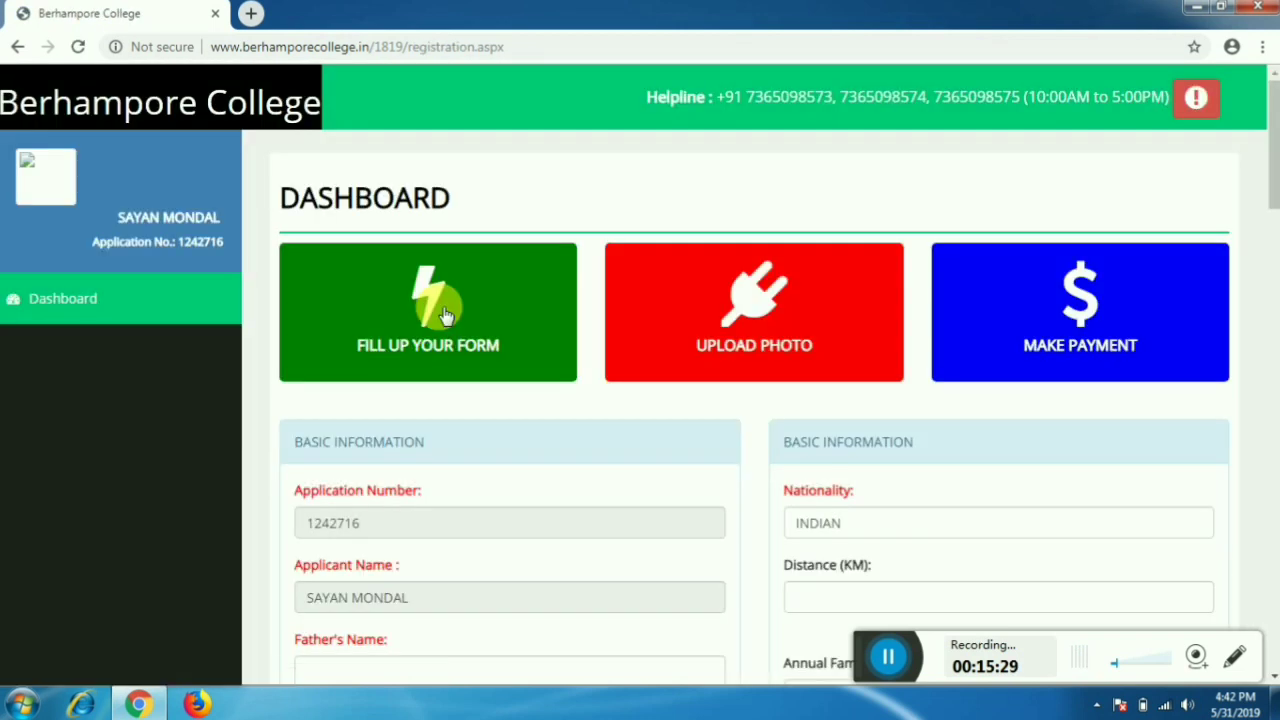
- Enter the father's name and the mother's name in the registration form
scroll(458, 322, down, 1)
scroll(462, 323, down, 2)
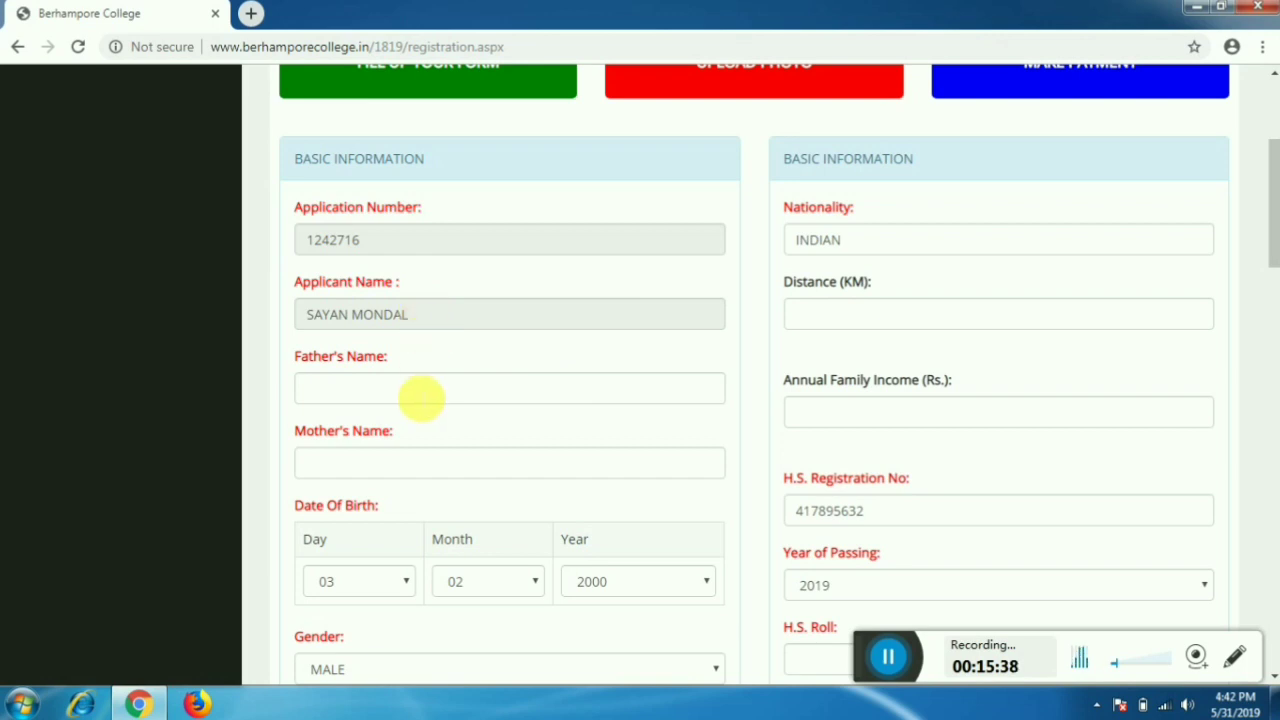
click(422, 396)
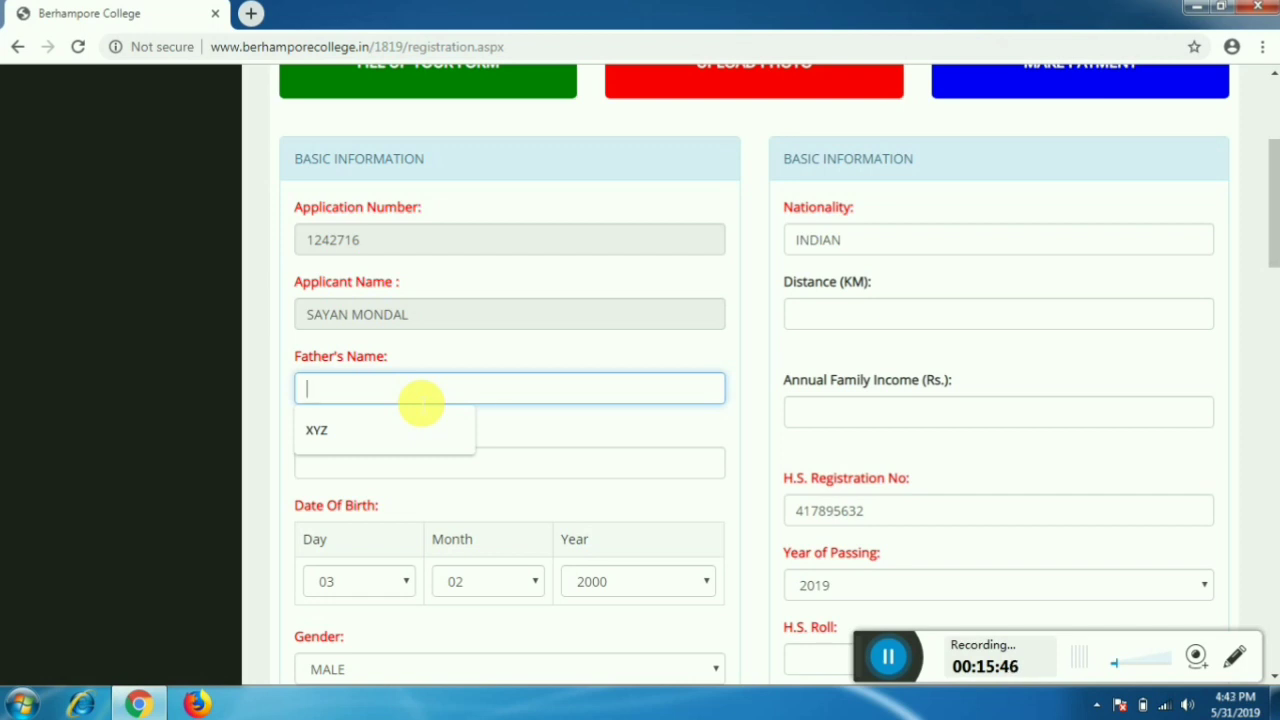
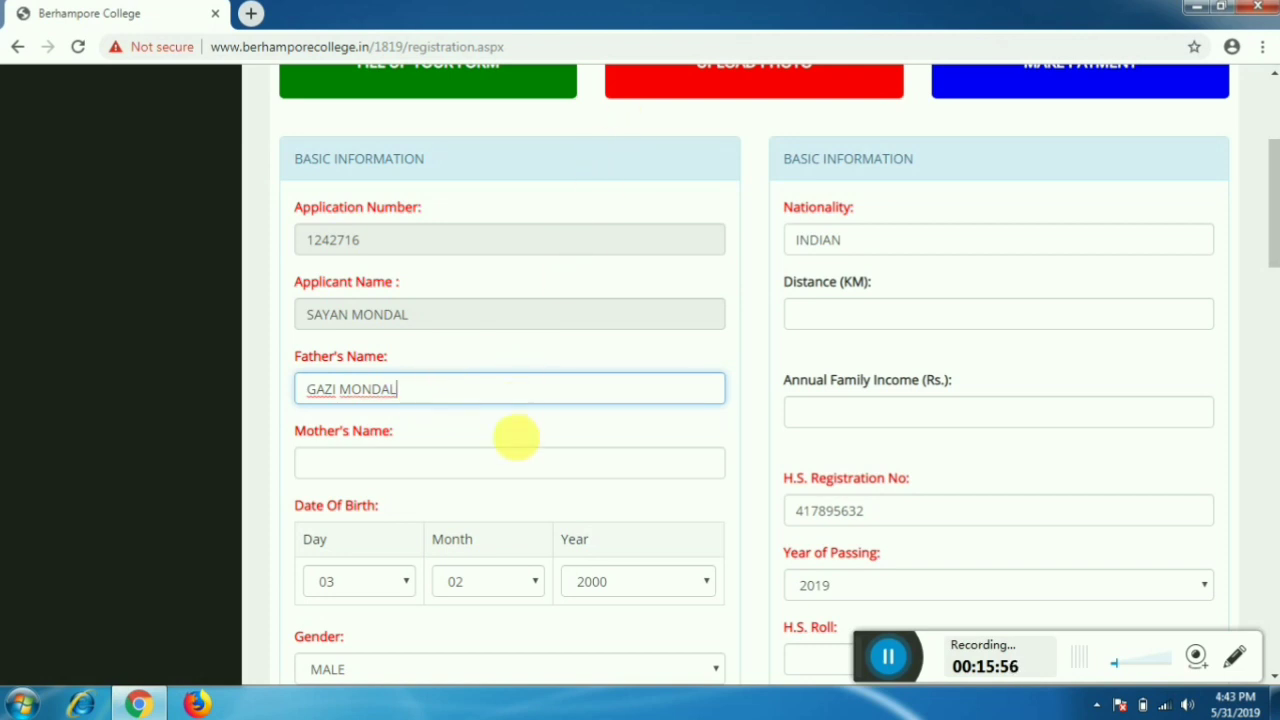
click(525, 466)
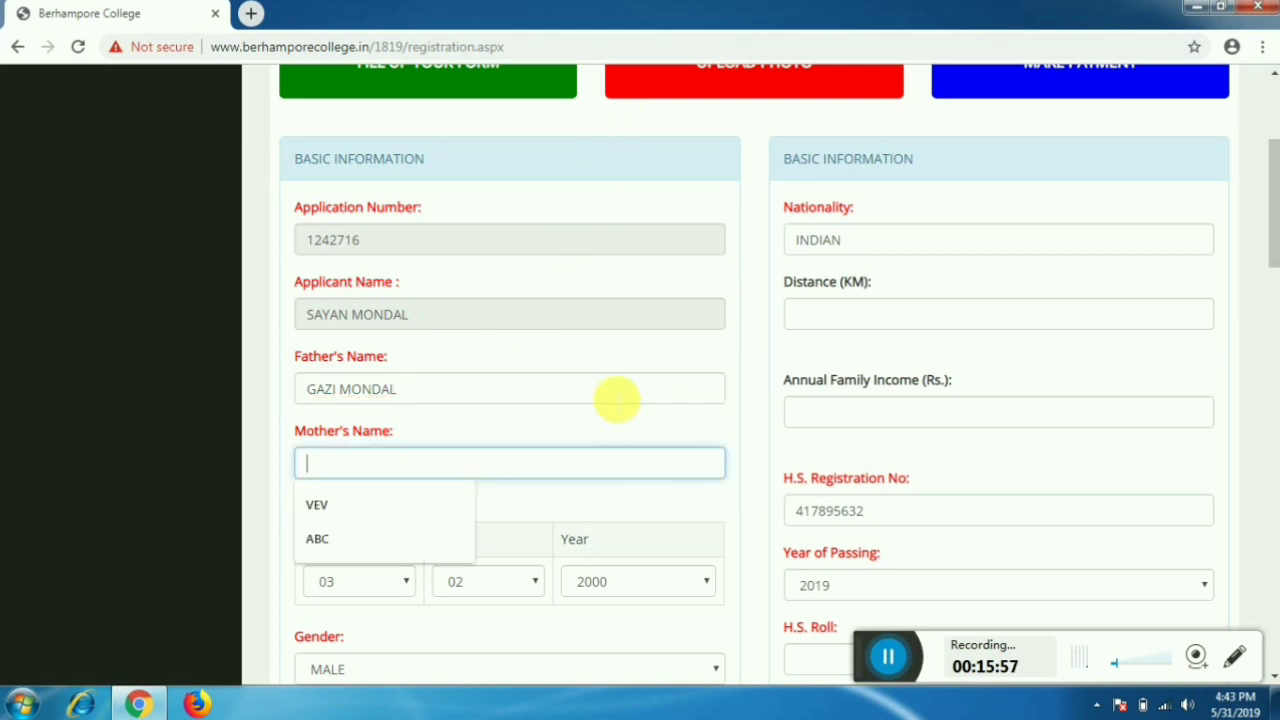
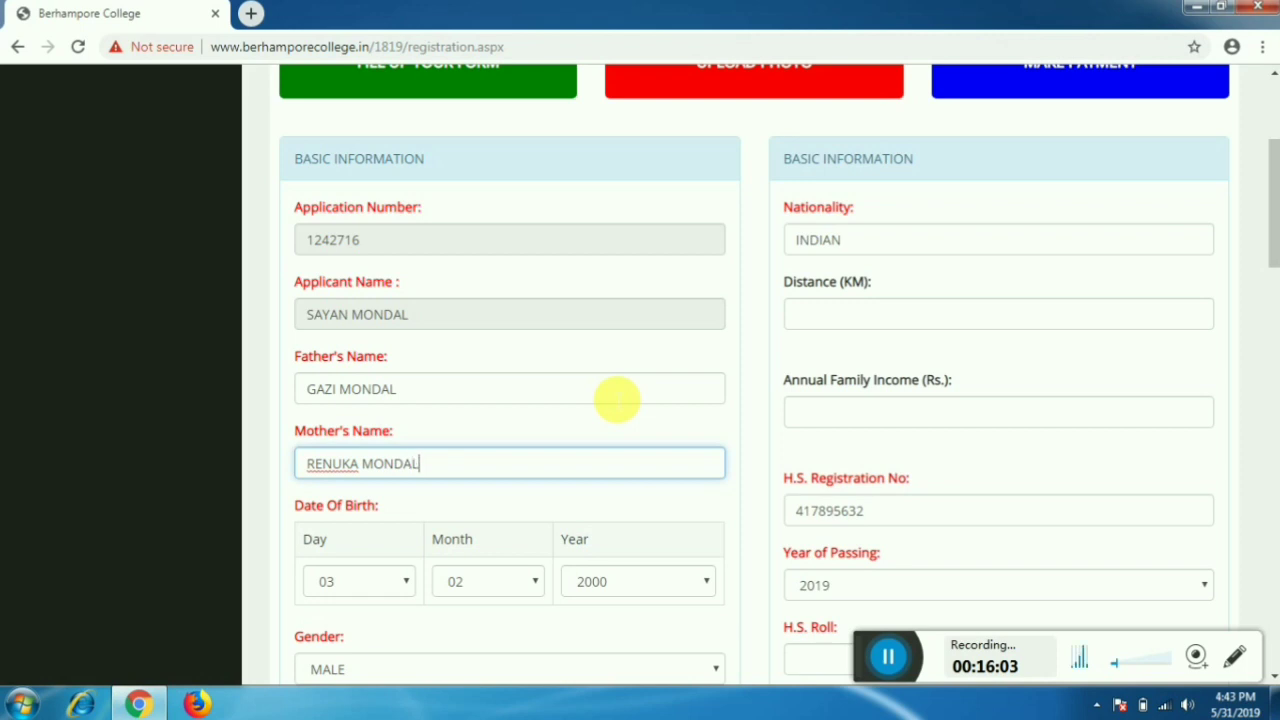
scroll(617, 398, down, 2)
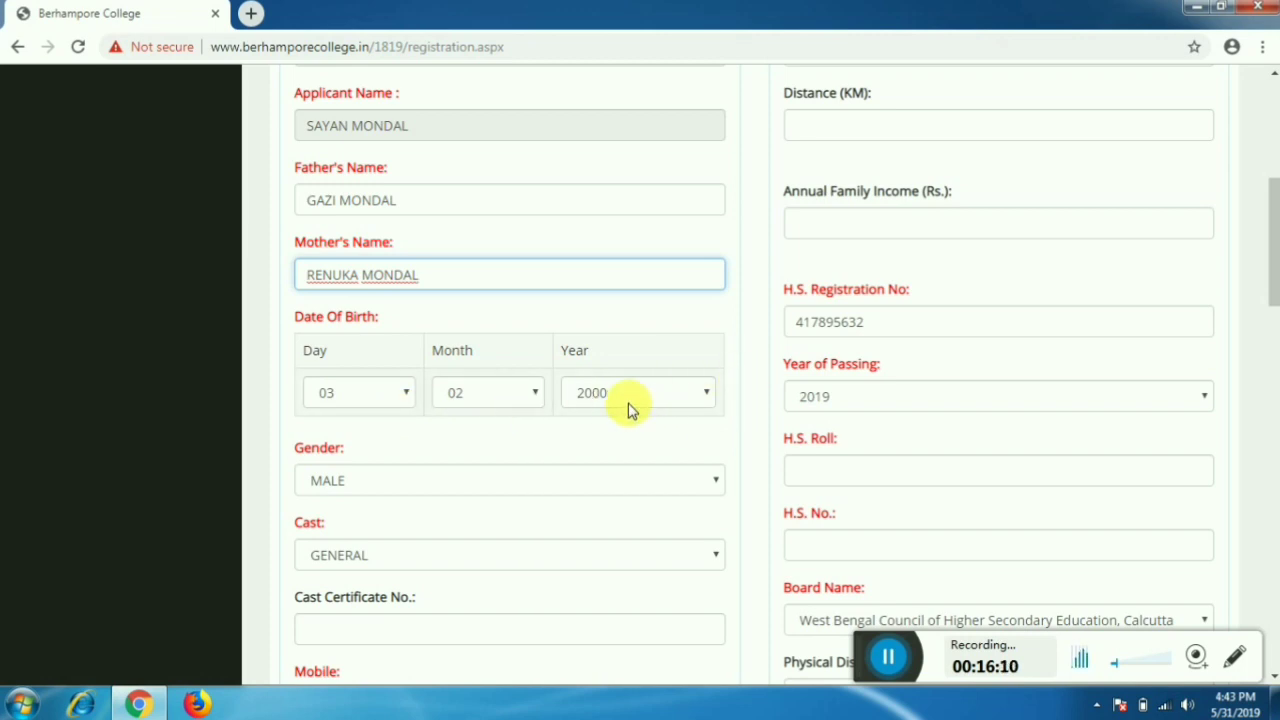
scroll(629, 406, down, 1)
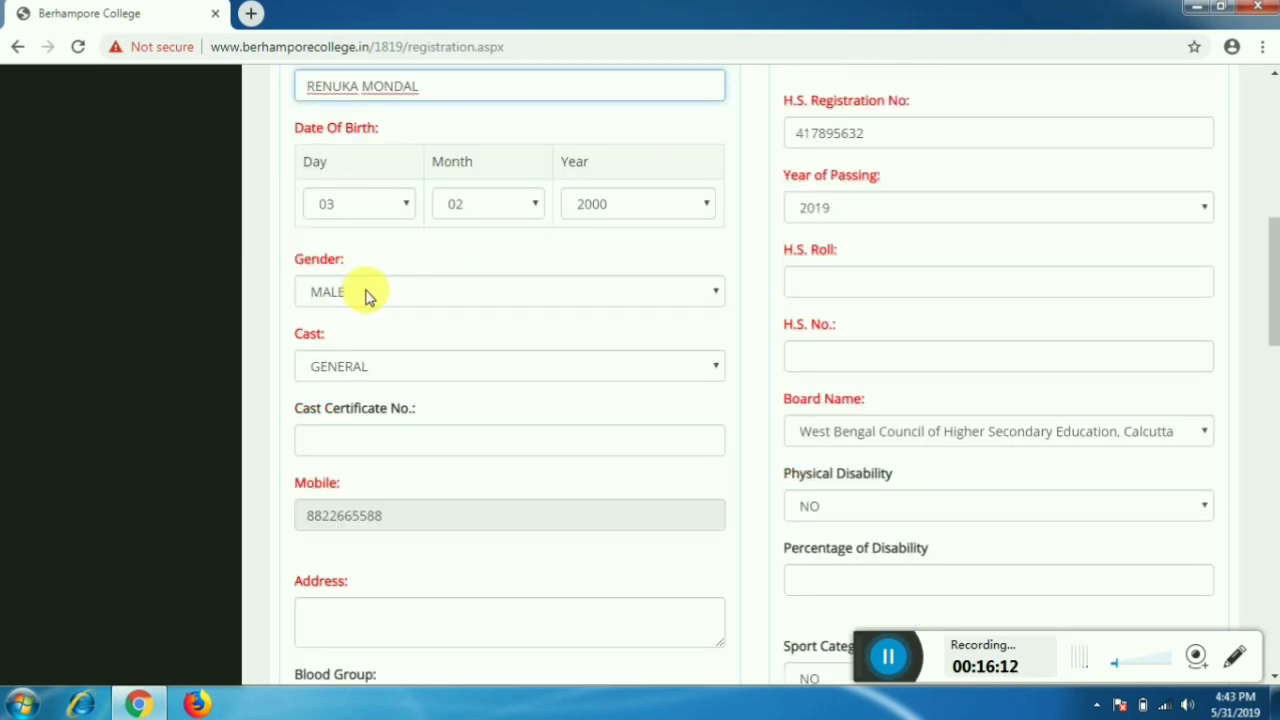
click(370, 296)
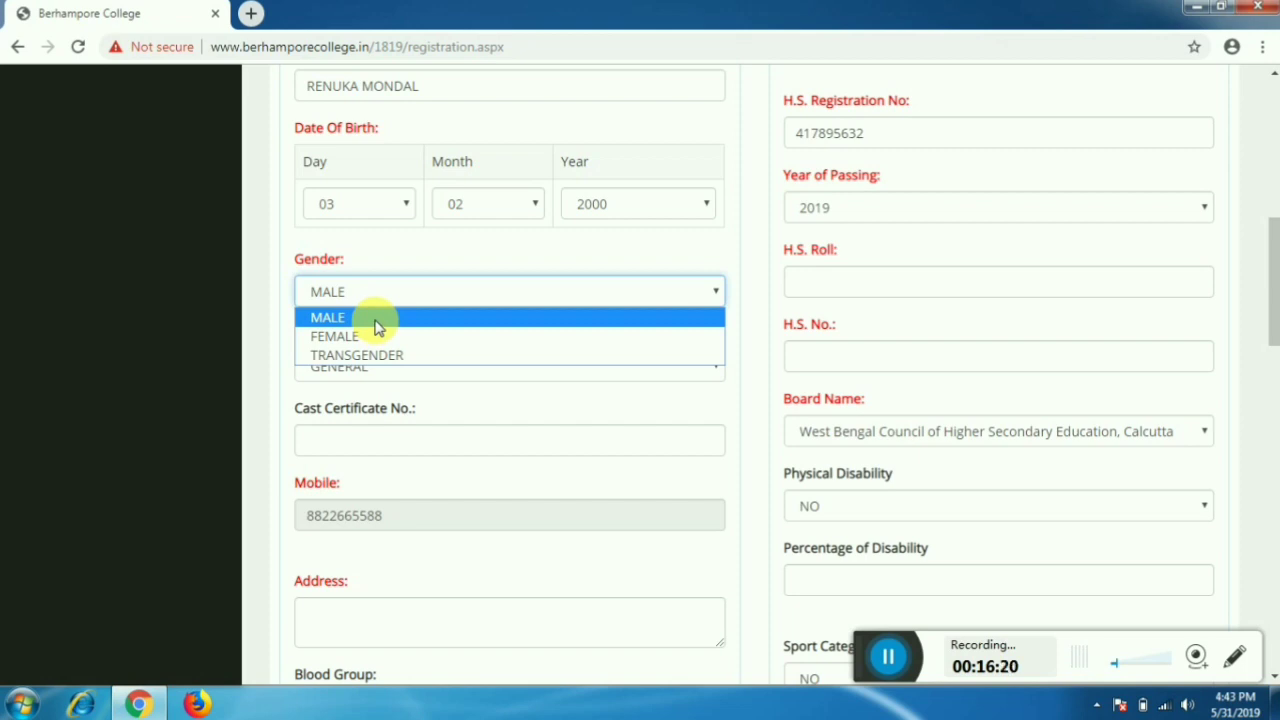
click(376, 318)
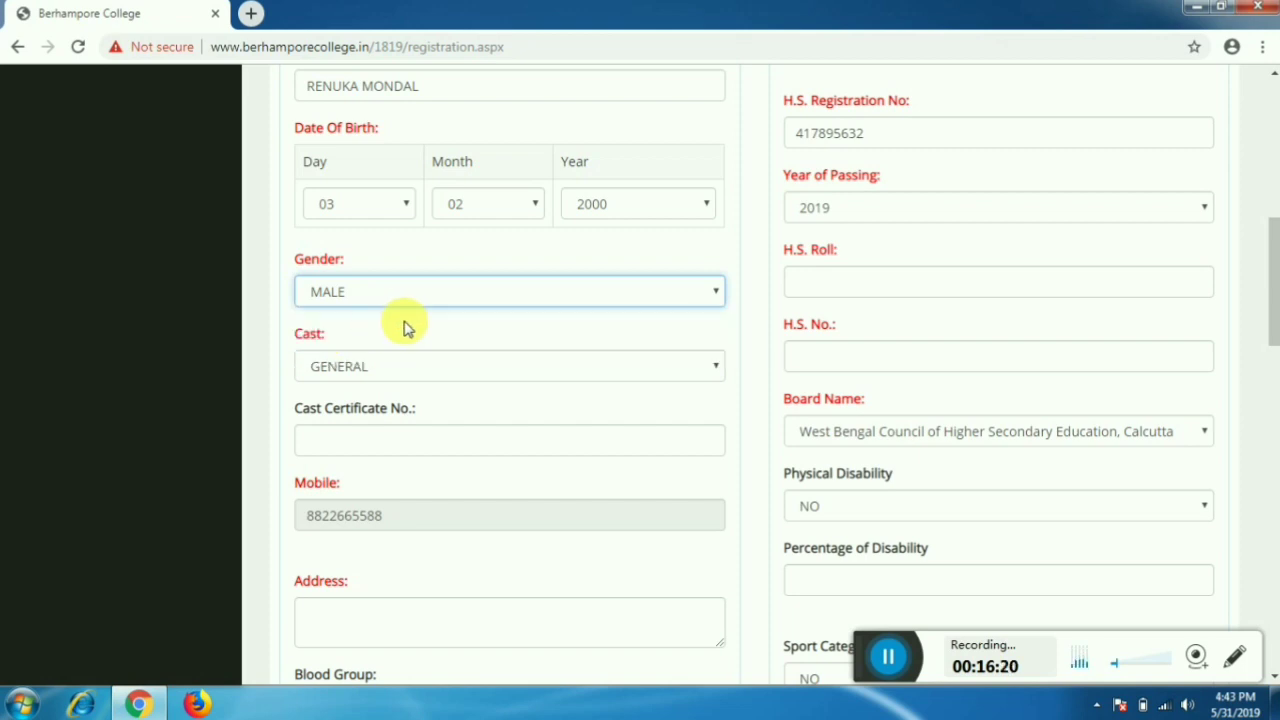
click(460, 377)
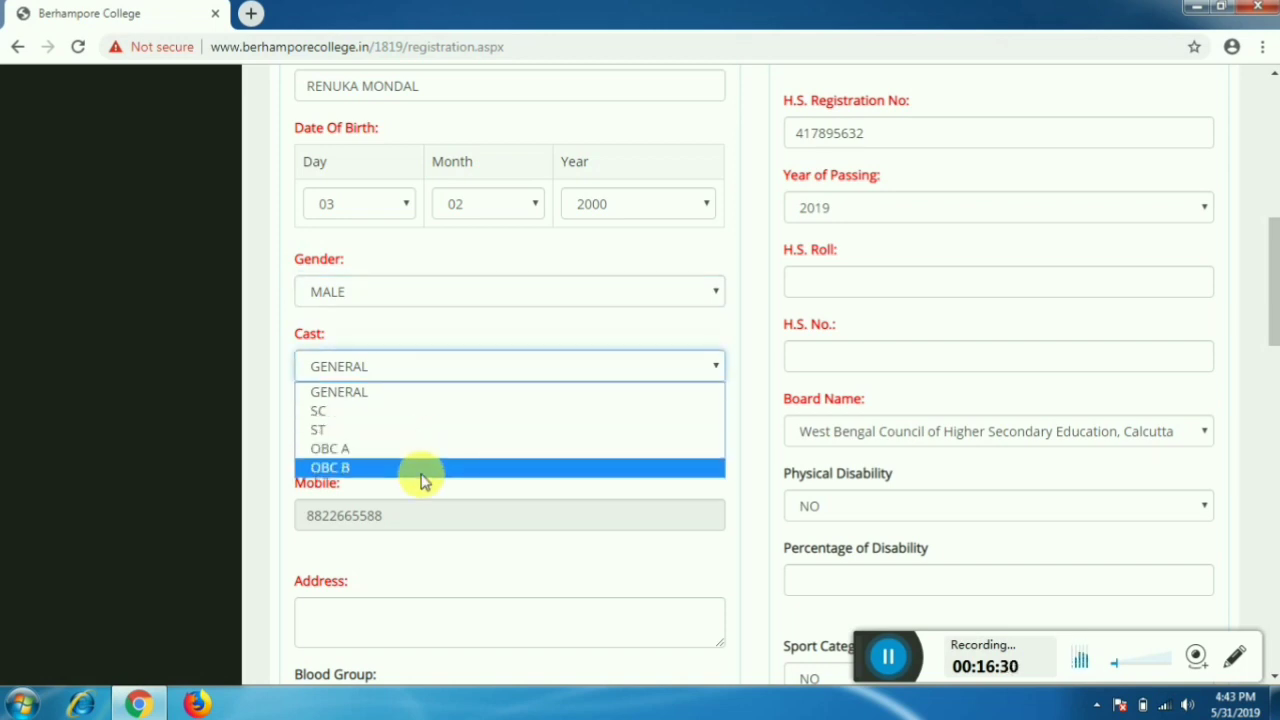
click(398, 405)
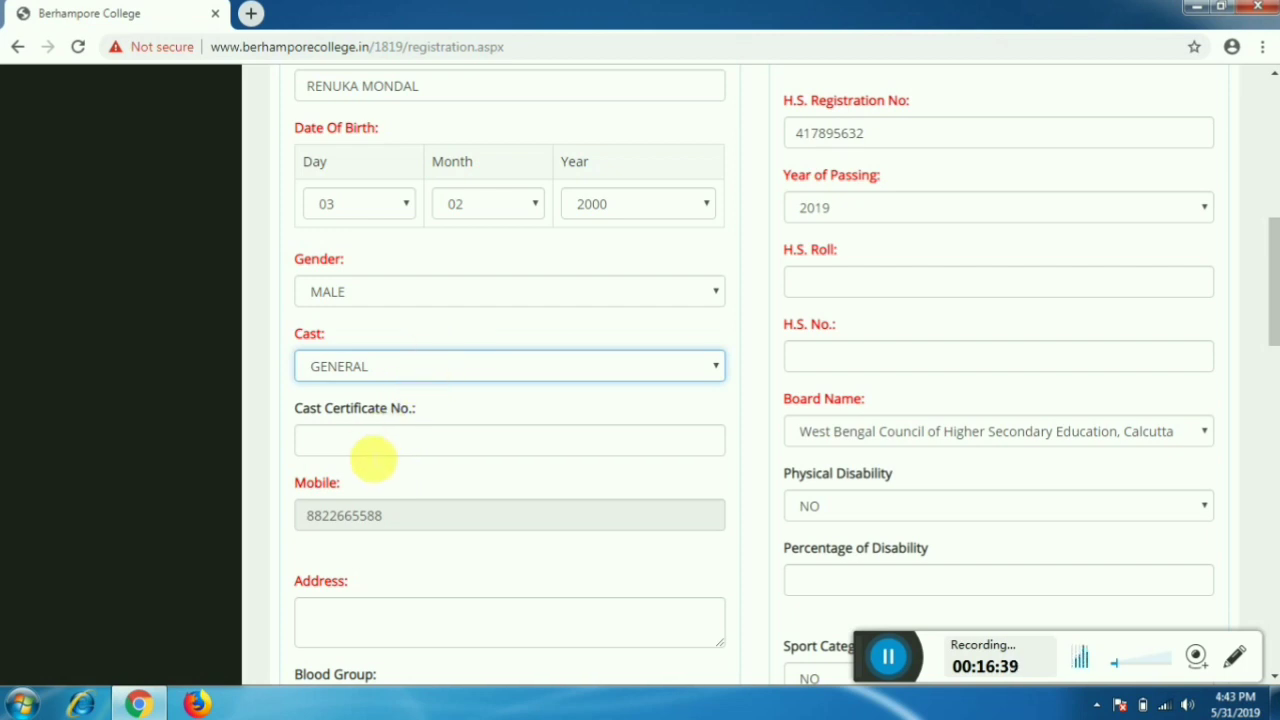
click(372, 450)
scroll(372, 455, down, 3)
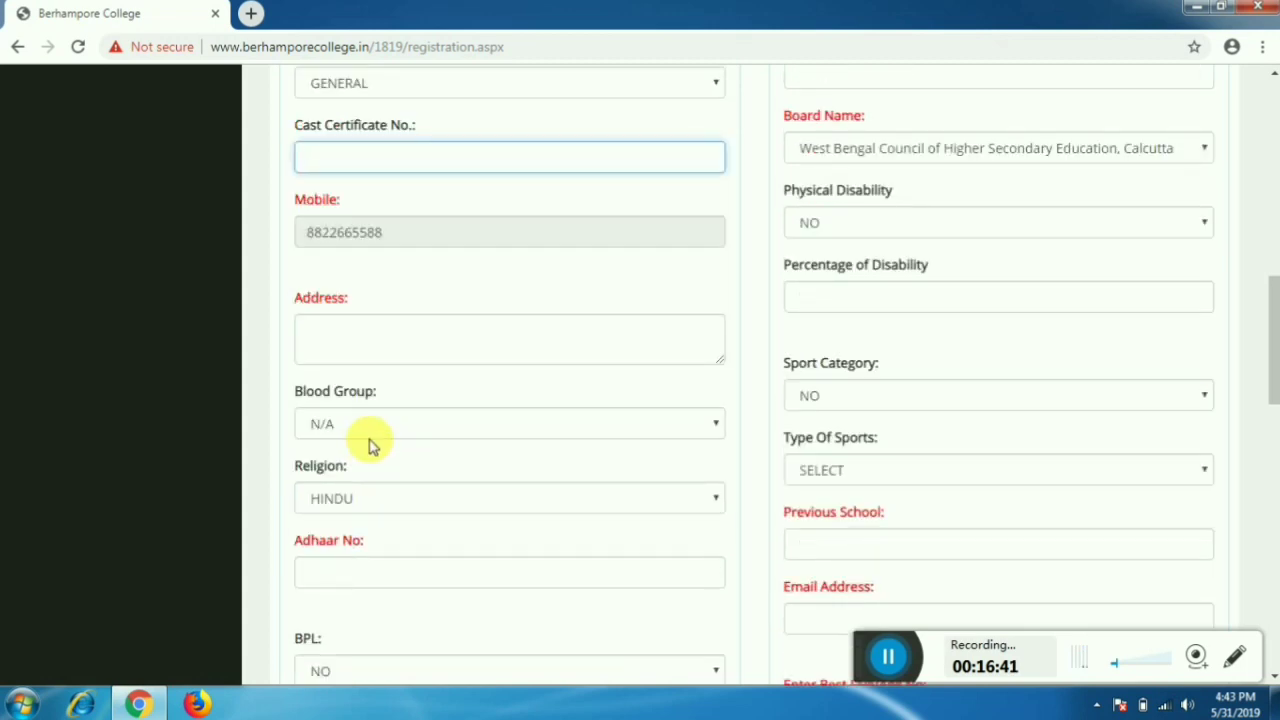
- Enter the applicant's village, P.O./P.S., district and PIN as a two-line address
click(352, 347)
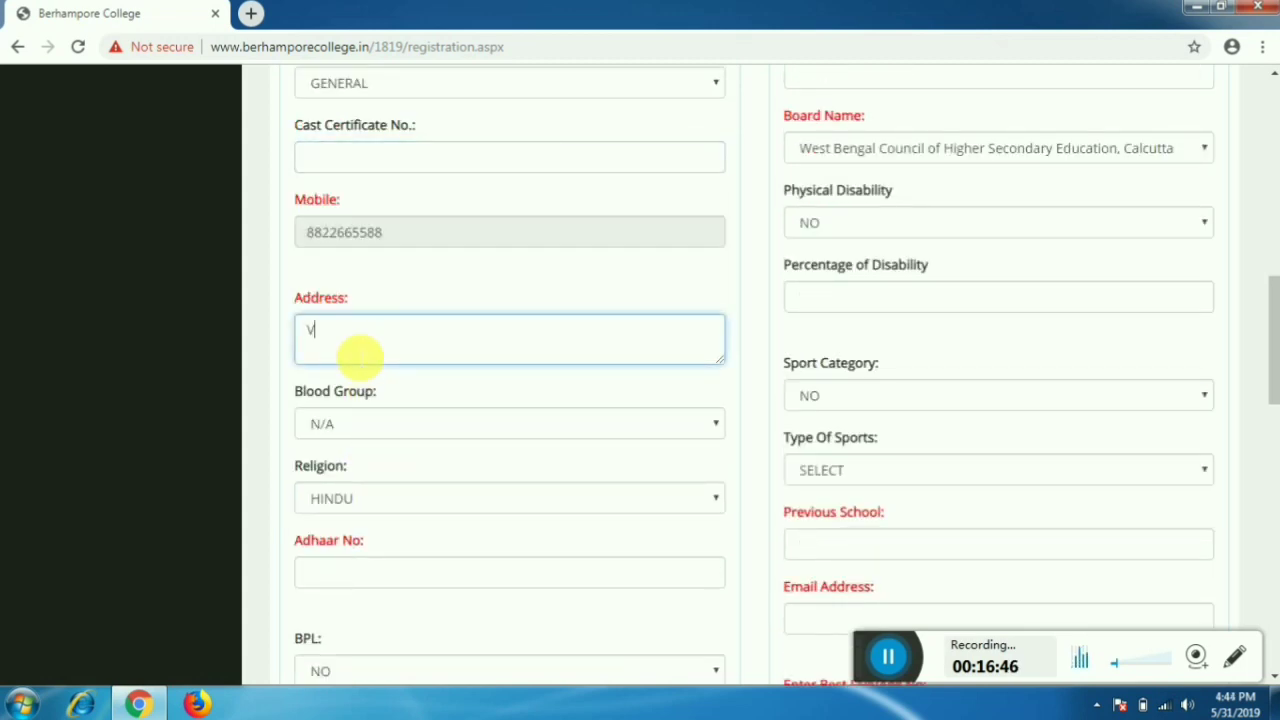
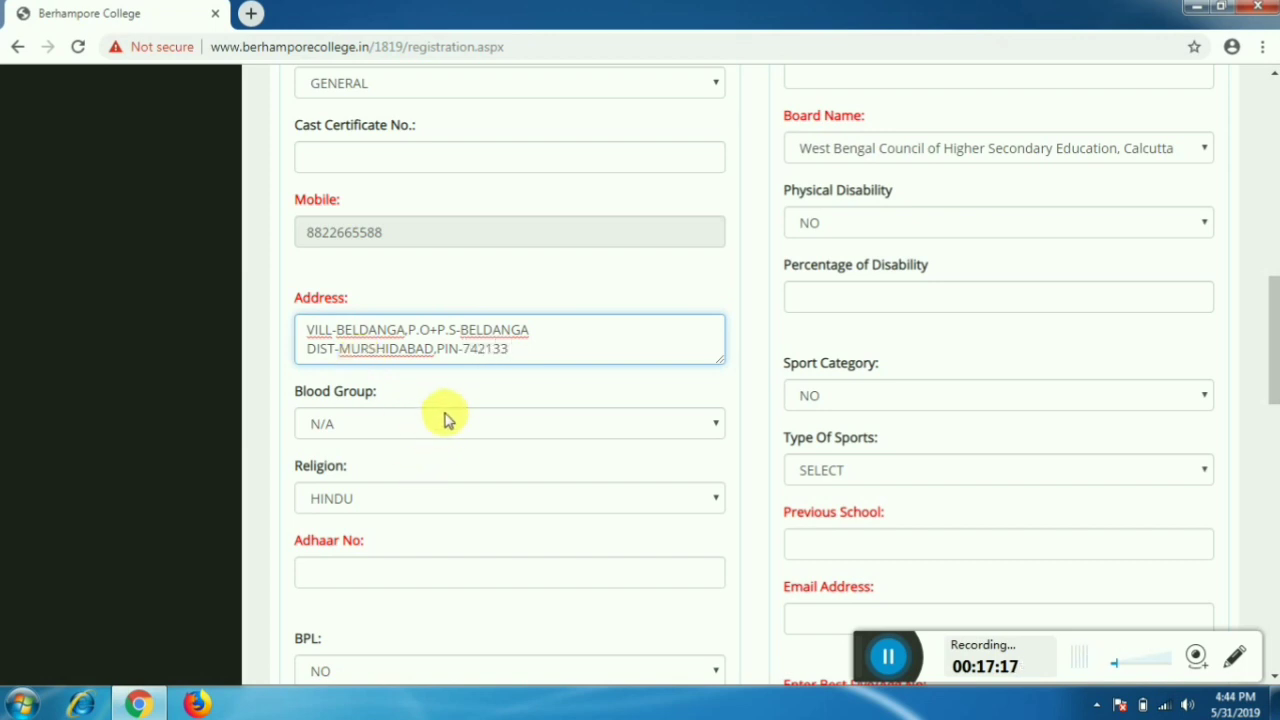
- Set the Blood Group to B+
click(449, 420)
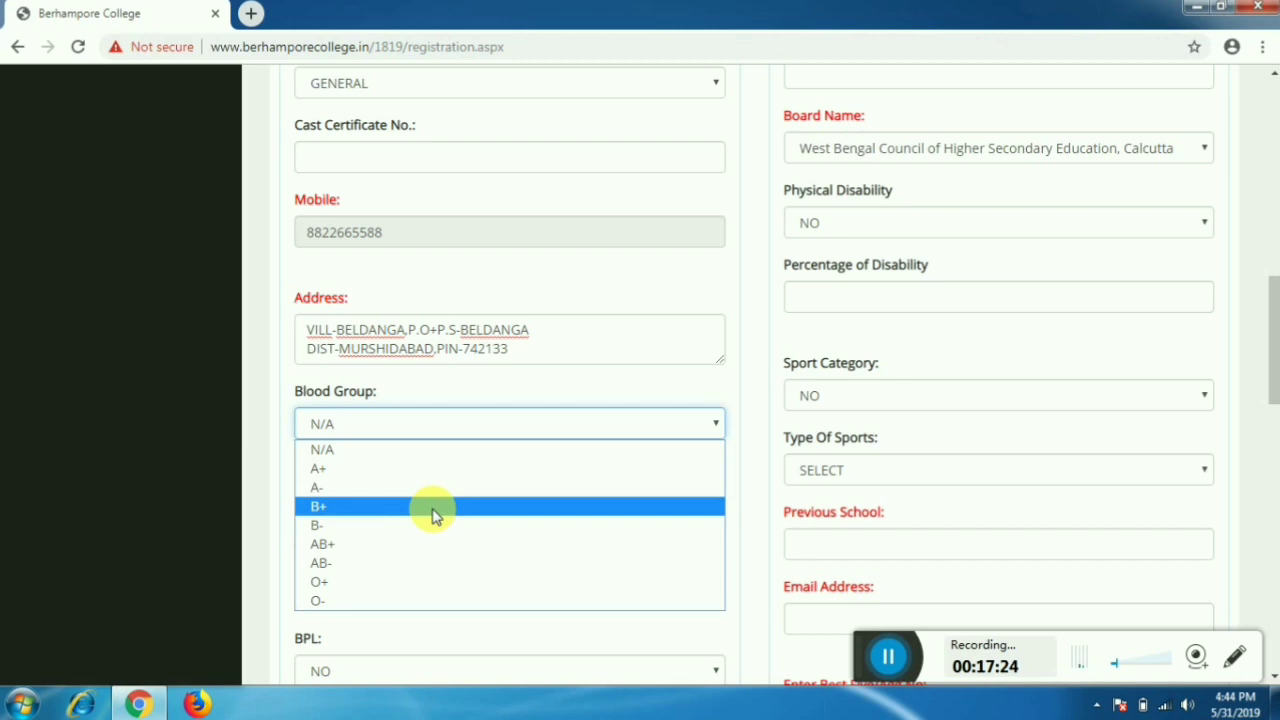
click(432, 510)
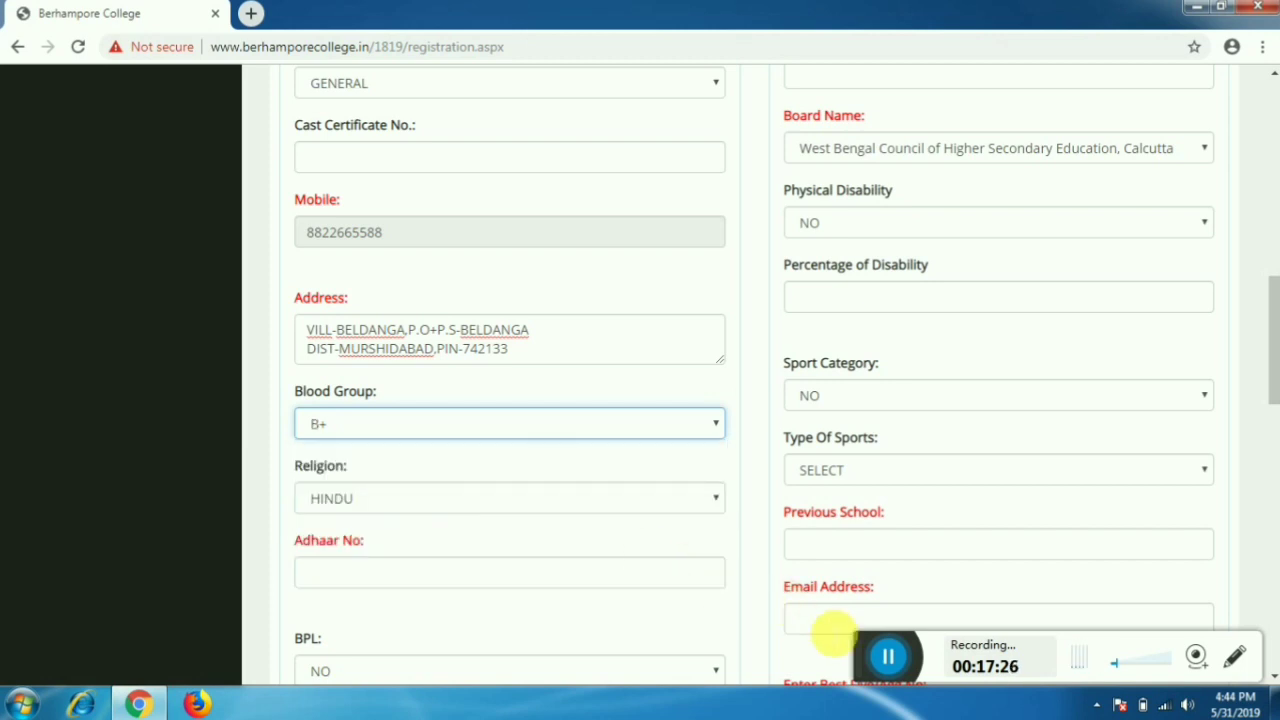
drag(888, 656, 943, 648)
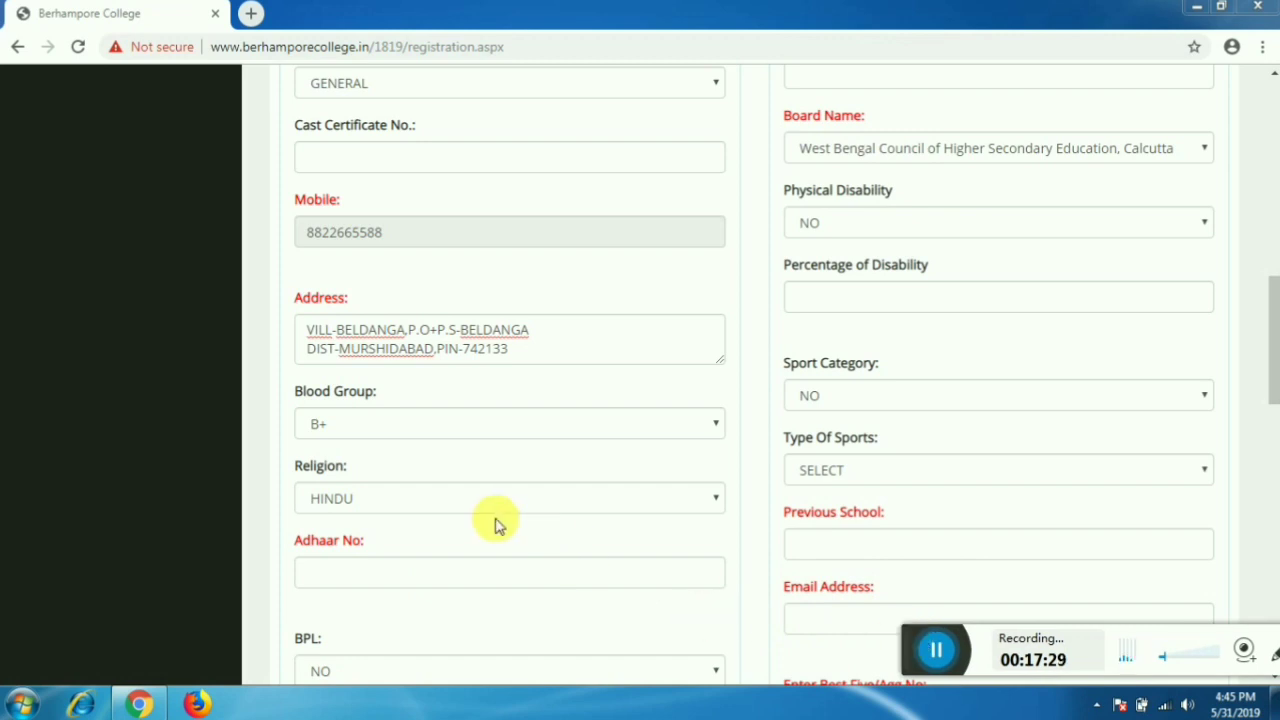
click(447, 498)
- Choose MUSLIM as the religion and enter the applicant's 12-digit Aadhaar number
scroll(455, 495, down, 3)
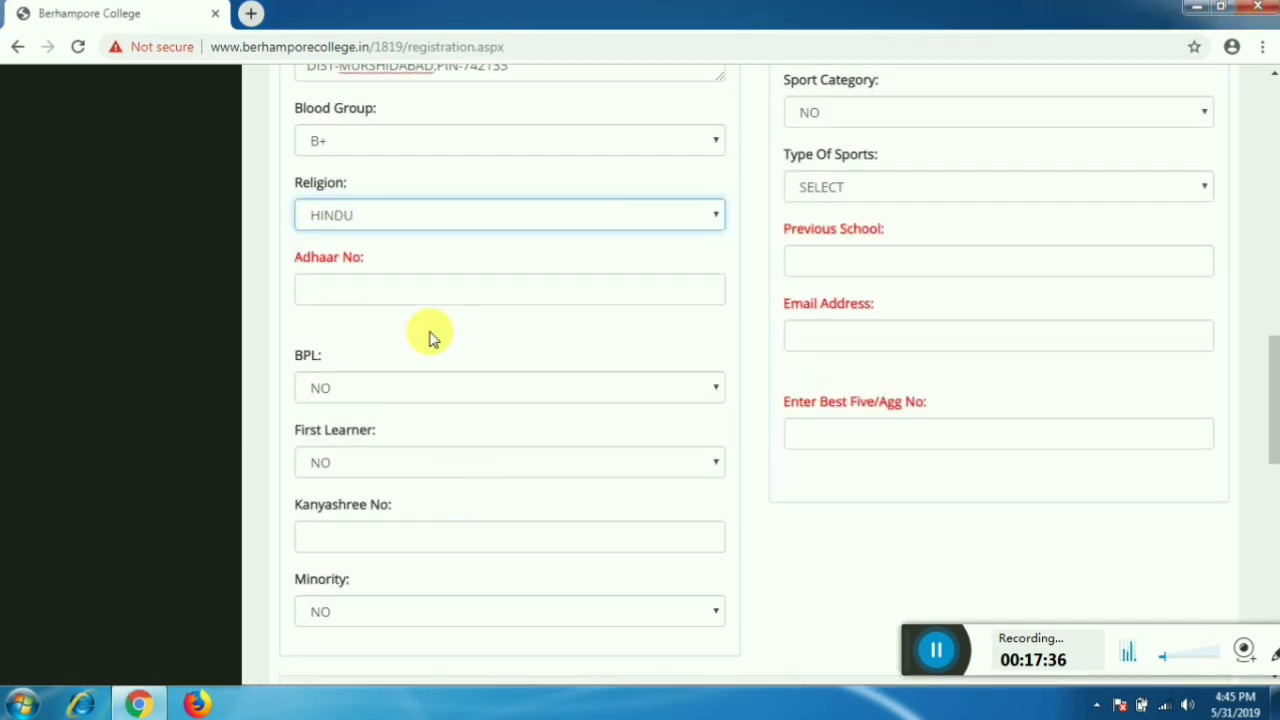
click(457, 214)
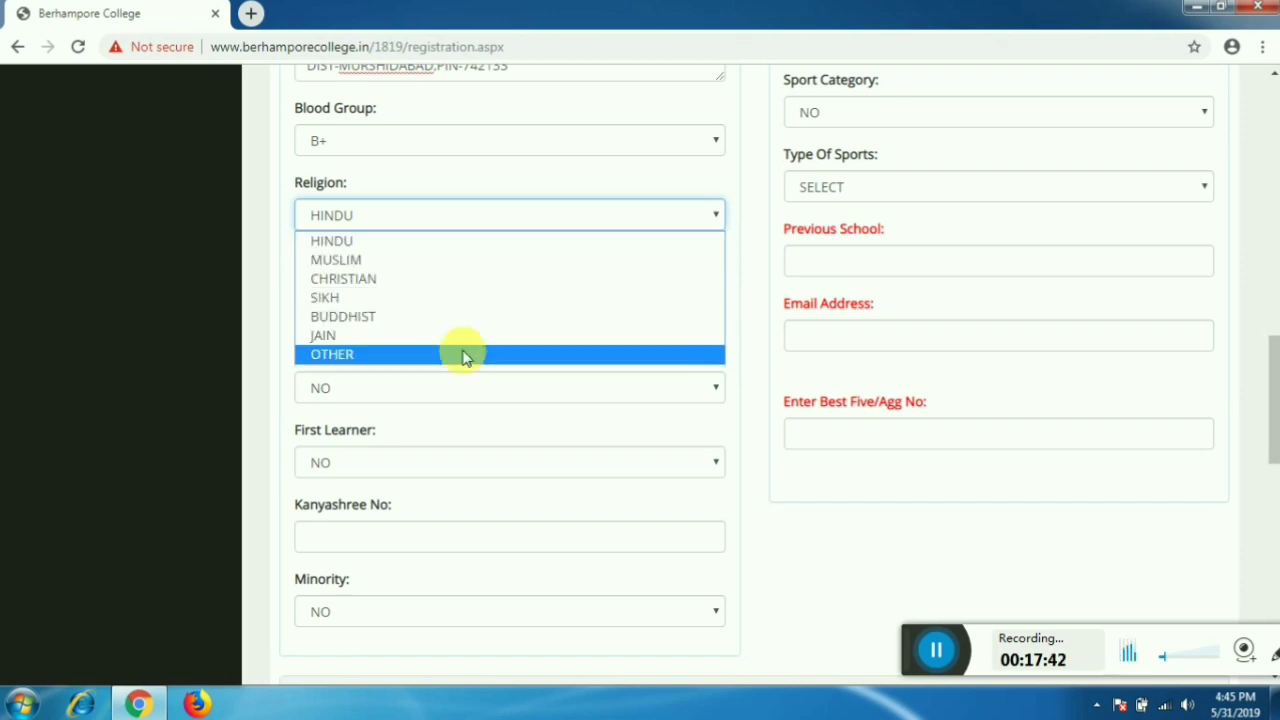
click(455, 266)
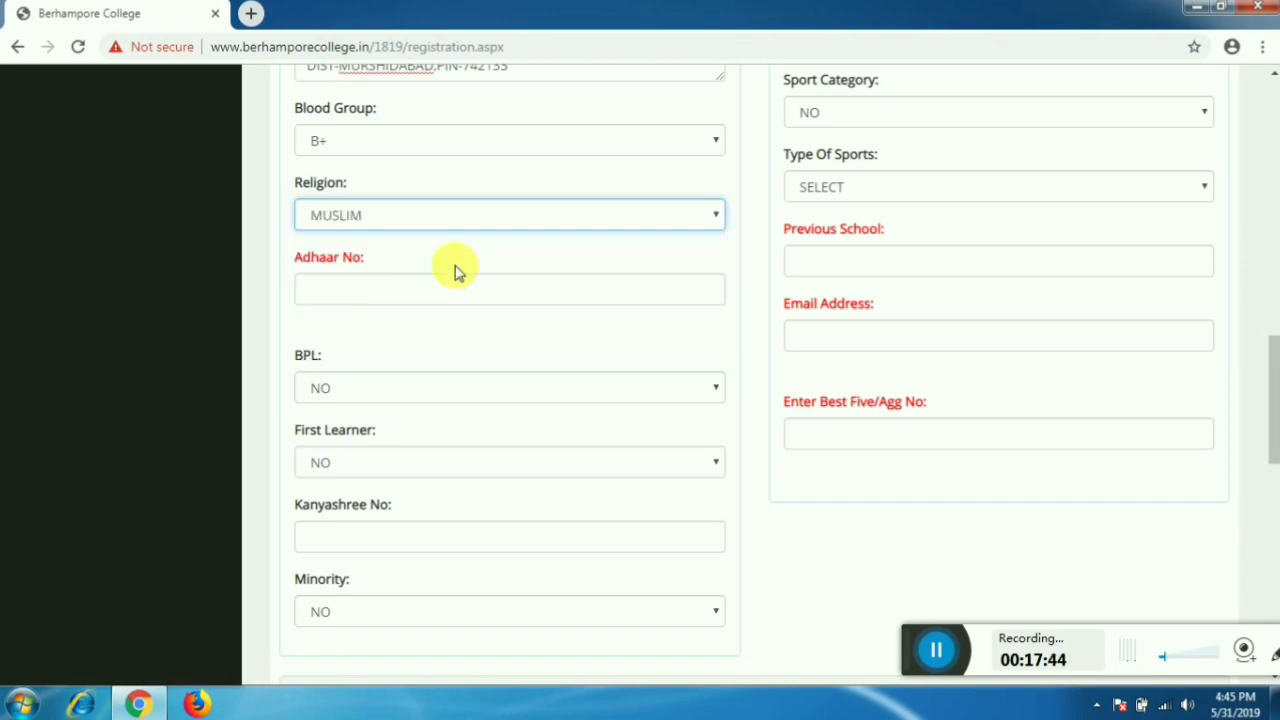
click(457, 297)
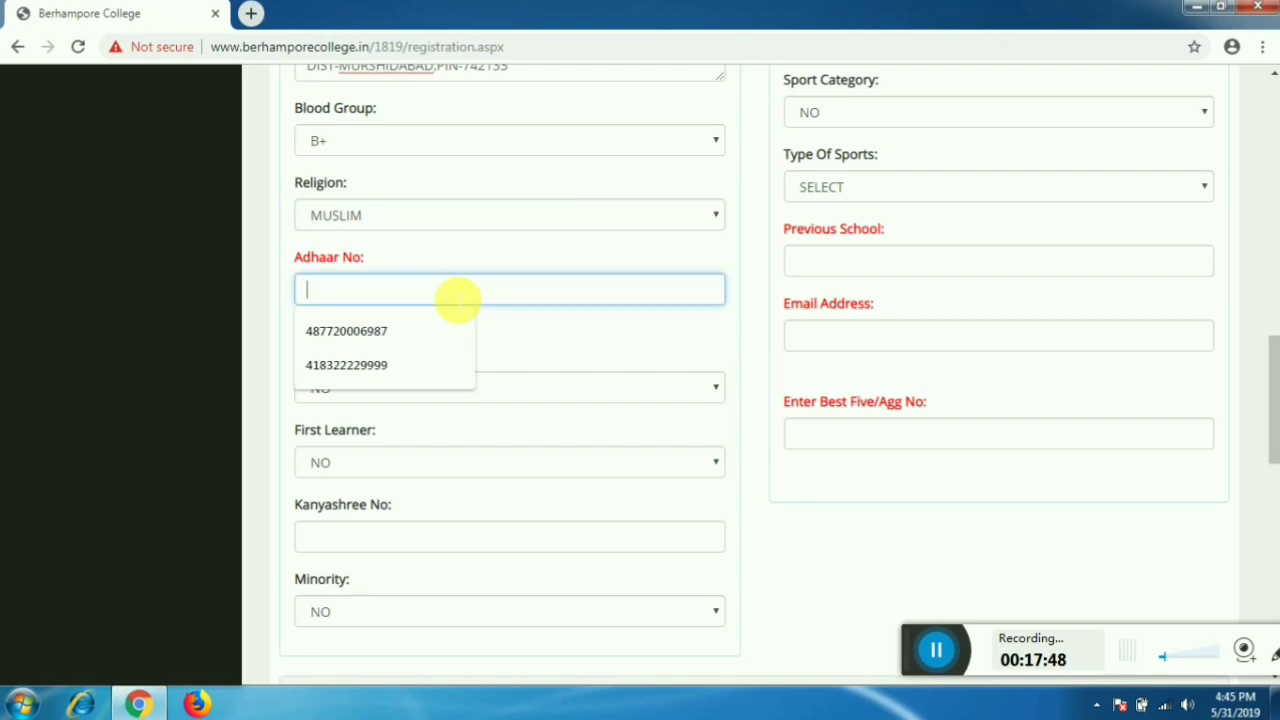
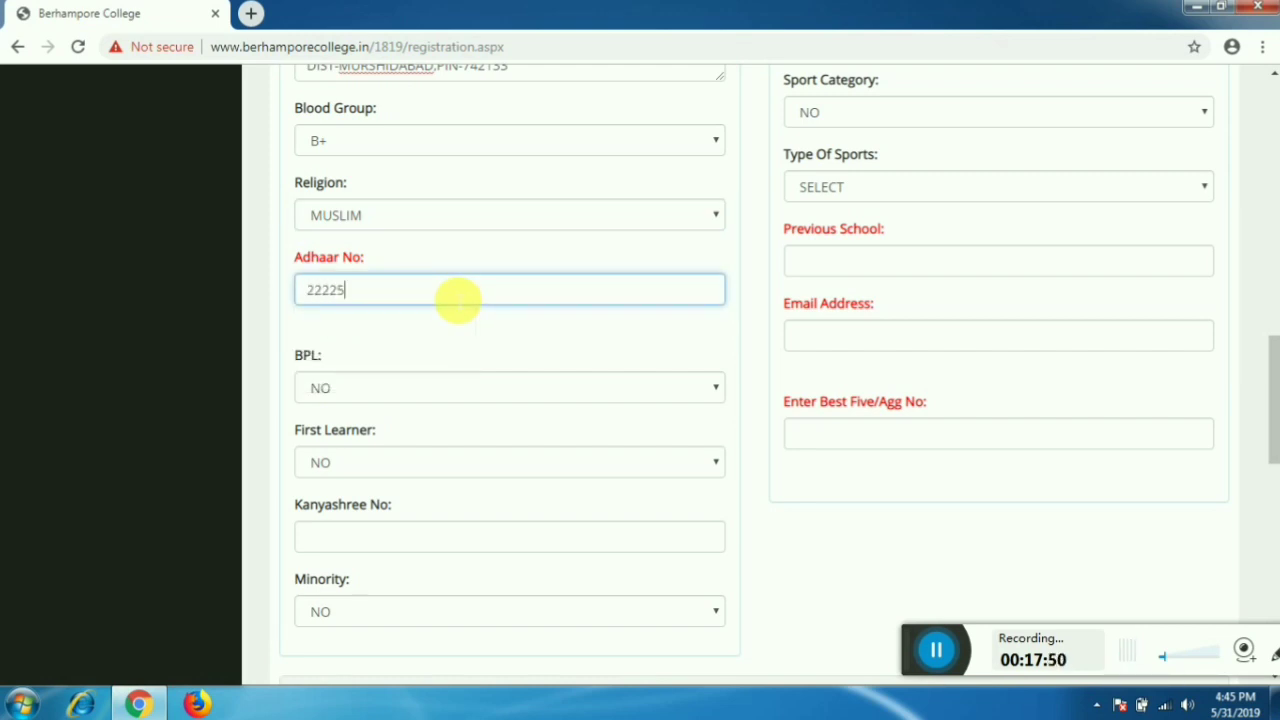
scroll(457, 298, down, 1)
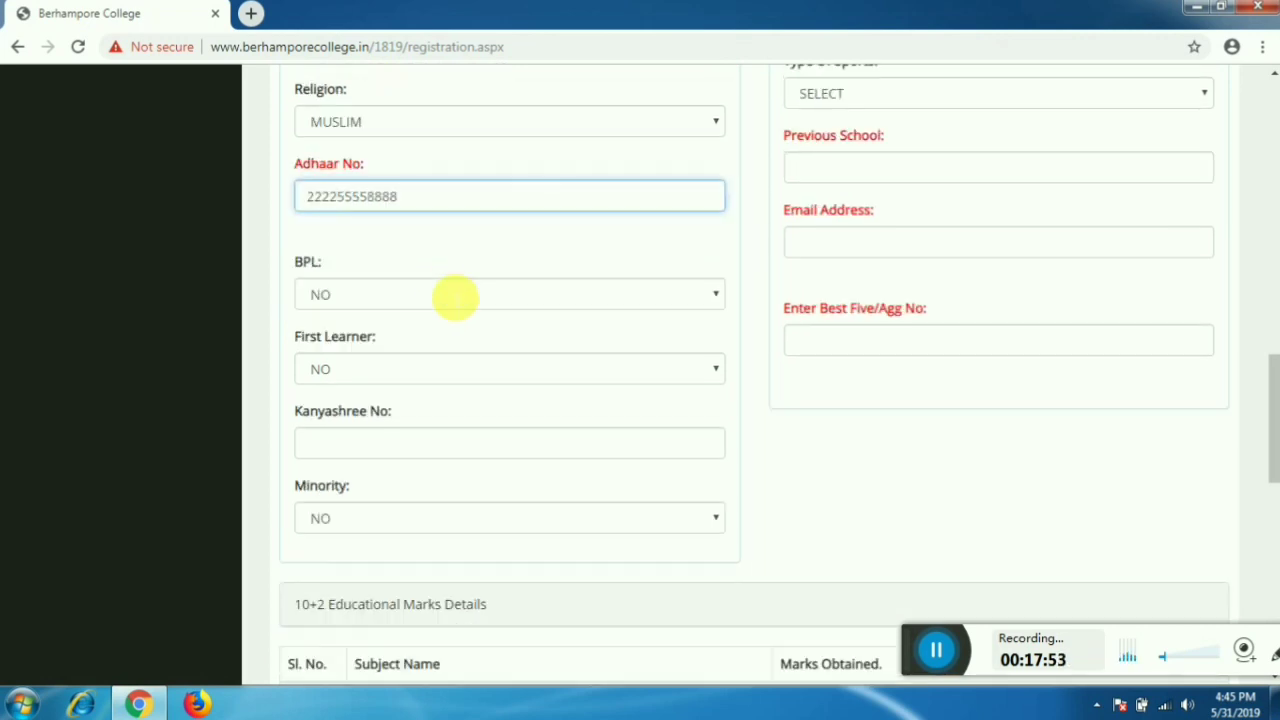
- Keep BPL at NO and leave First Learner at NO after briefly trying YES
click(445, 293)
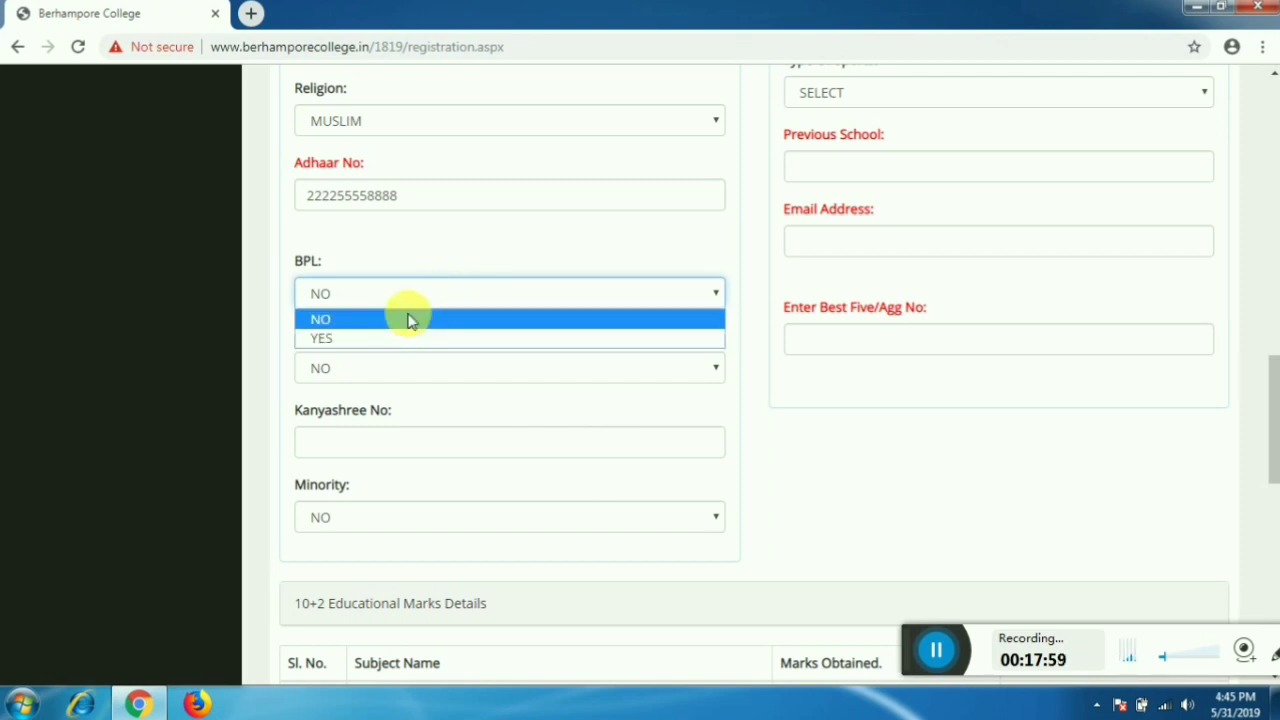
click(407, 319)
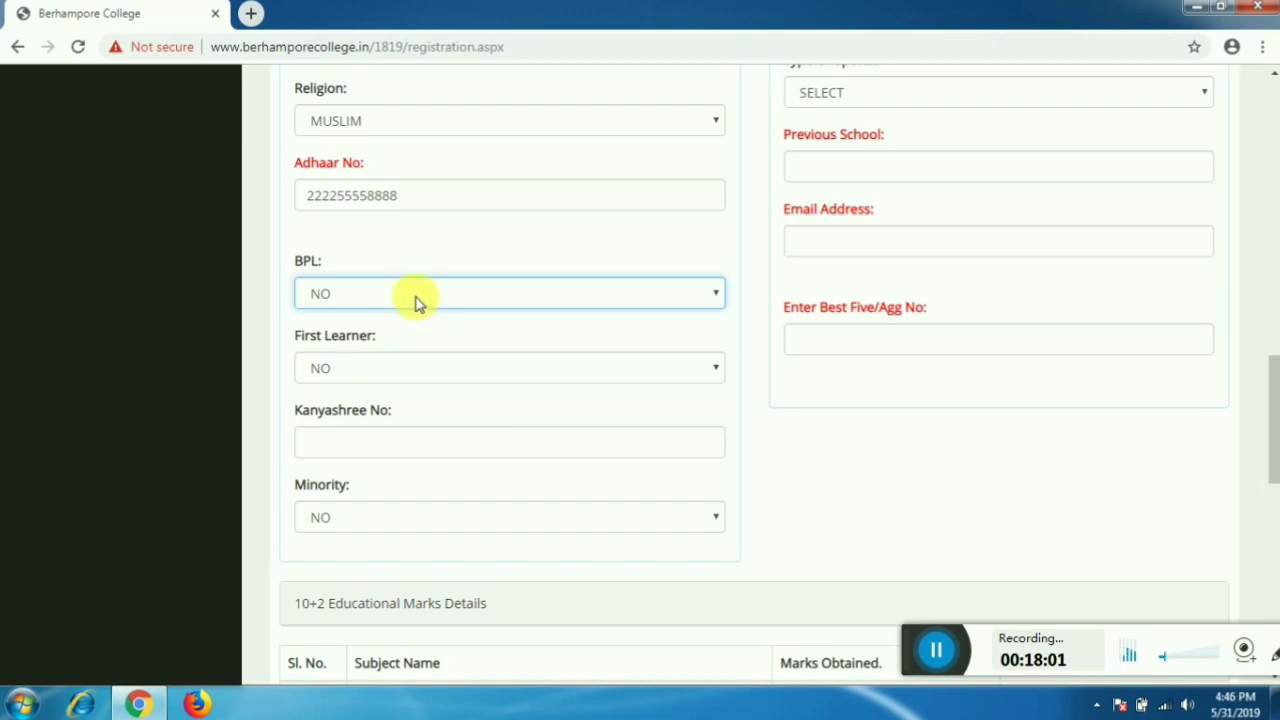
click(415, 363)
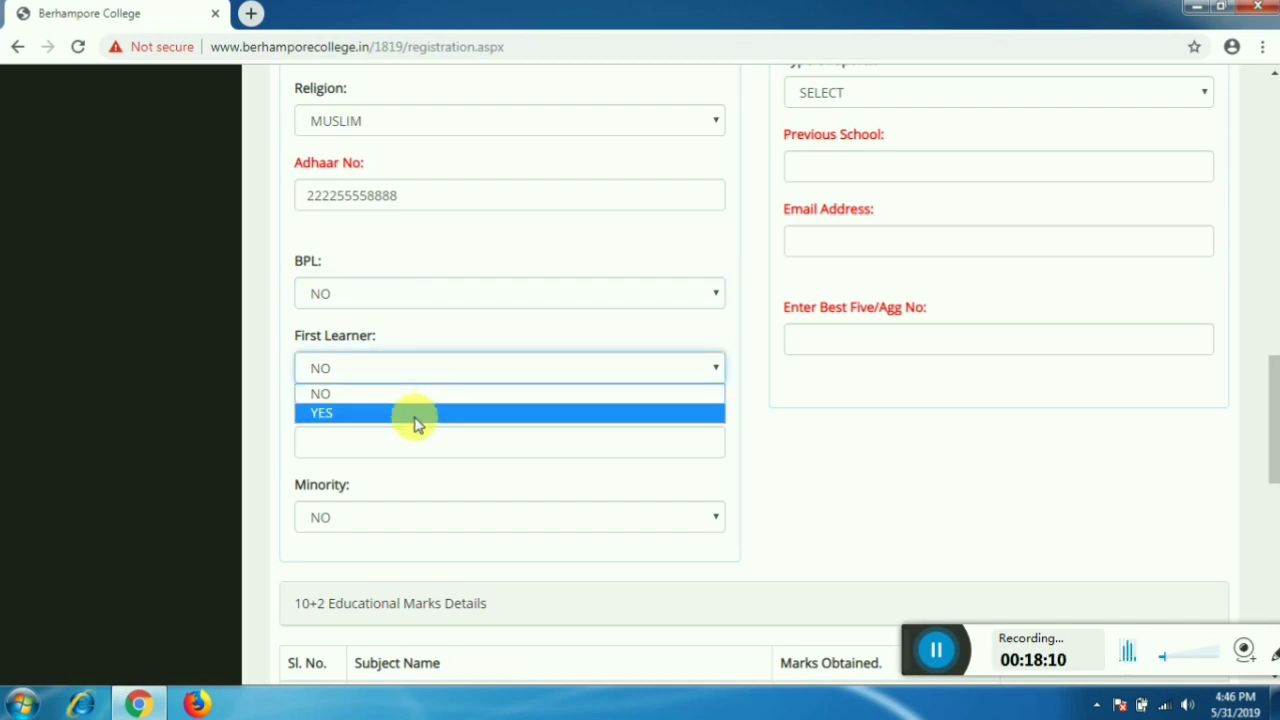
click(414, 418)
click(420, 370)
click(414, 392)
click(413, 370)
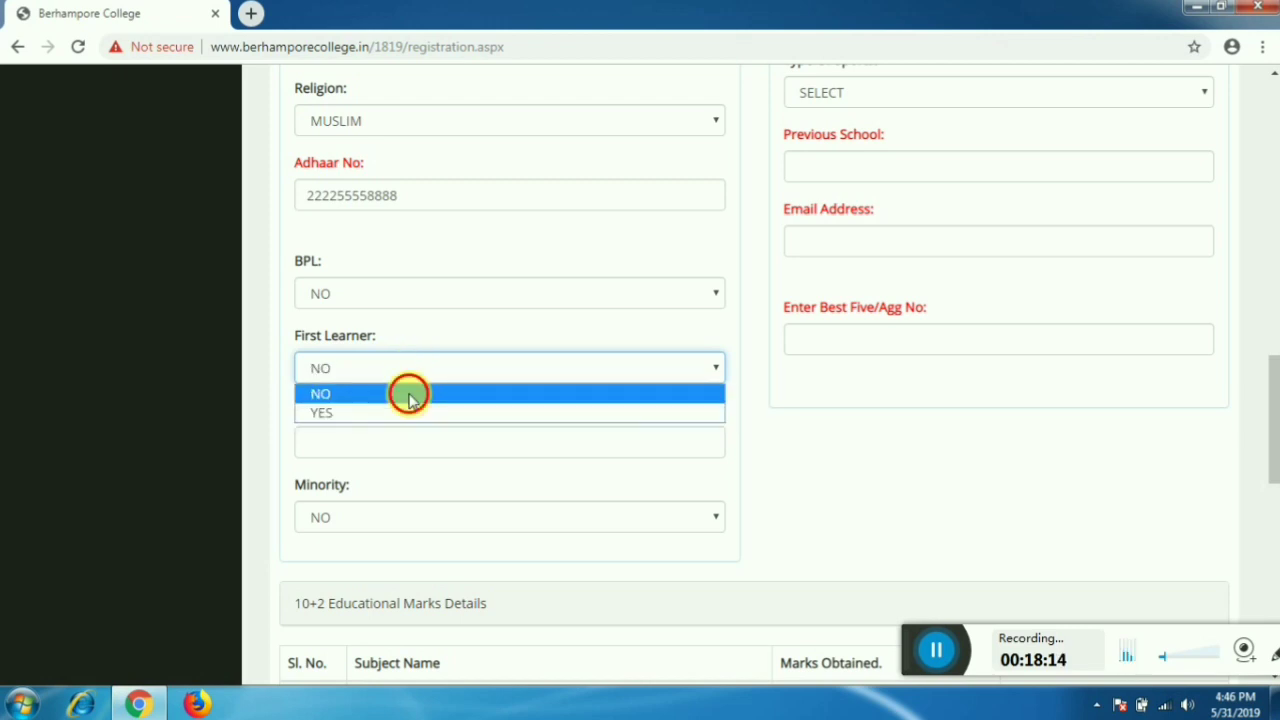
click(410, 391)
- Select the Kanyashree number field and set Minority to YES
scroll(433, 425, down, 1)
scroll(433, 425, down, 2)
click(434, 257)
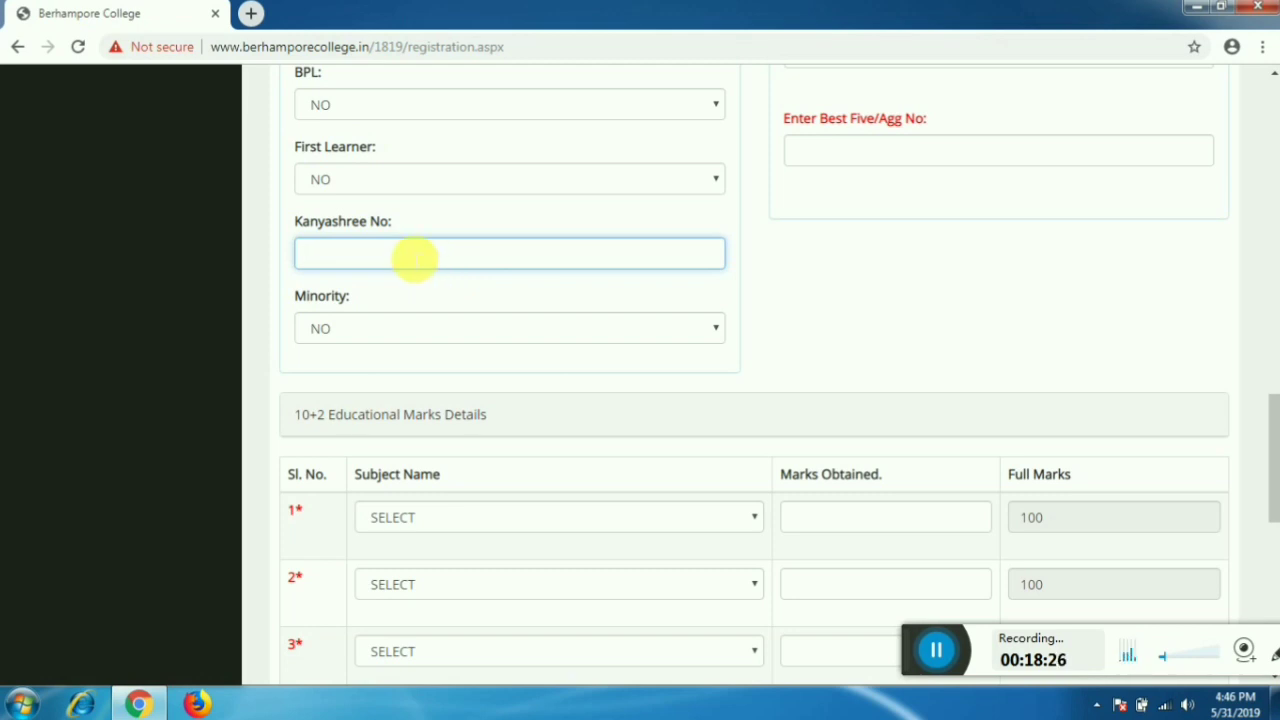
click(465, 330)
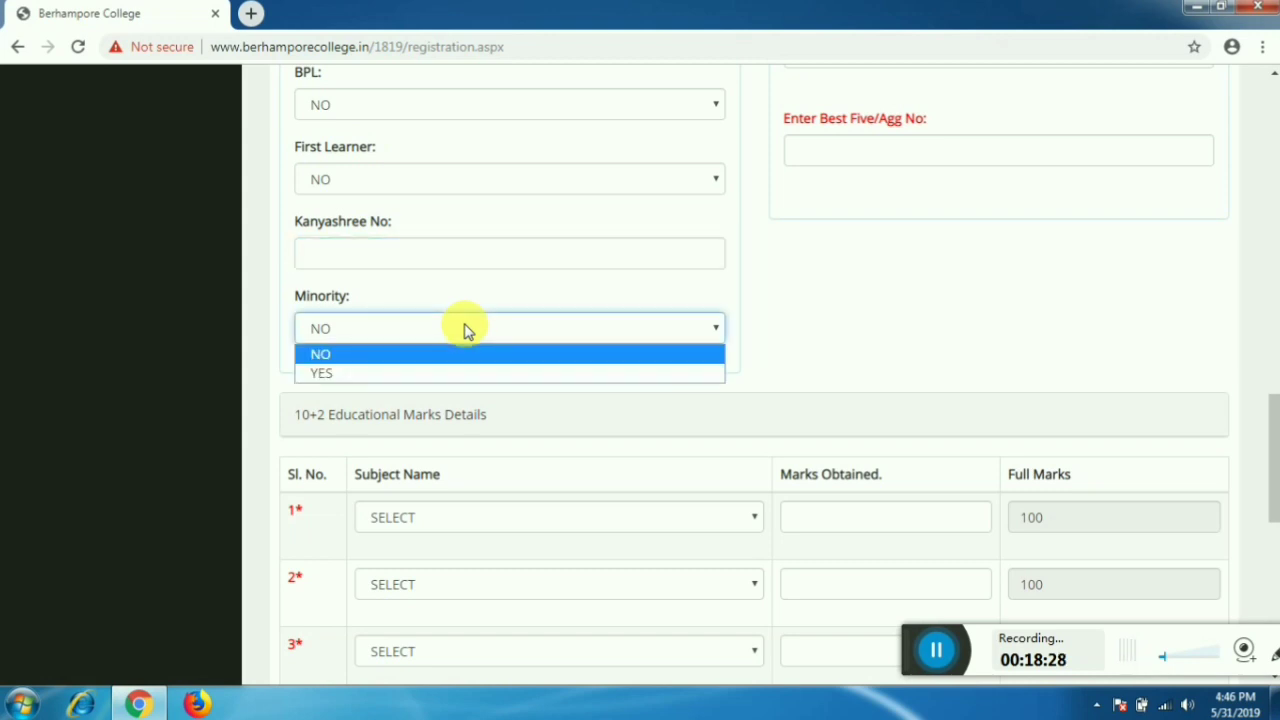
click(447, 374)
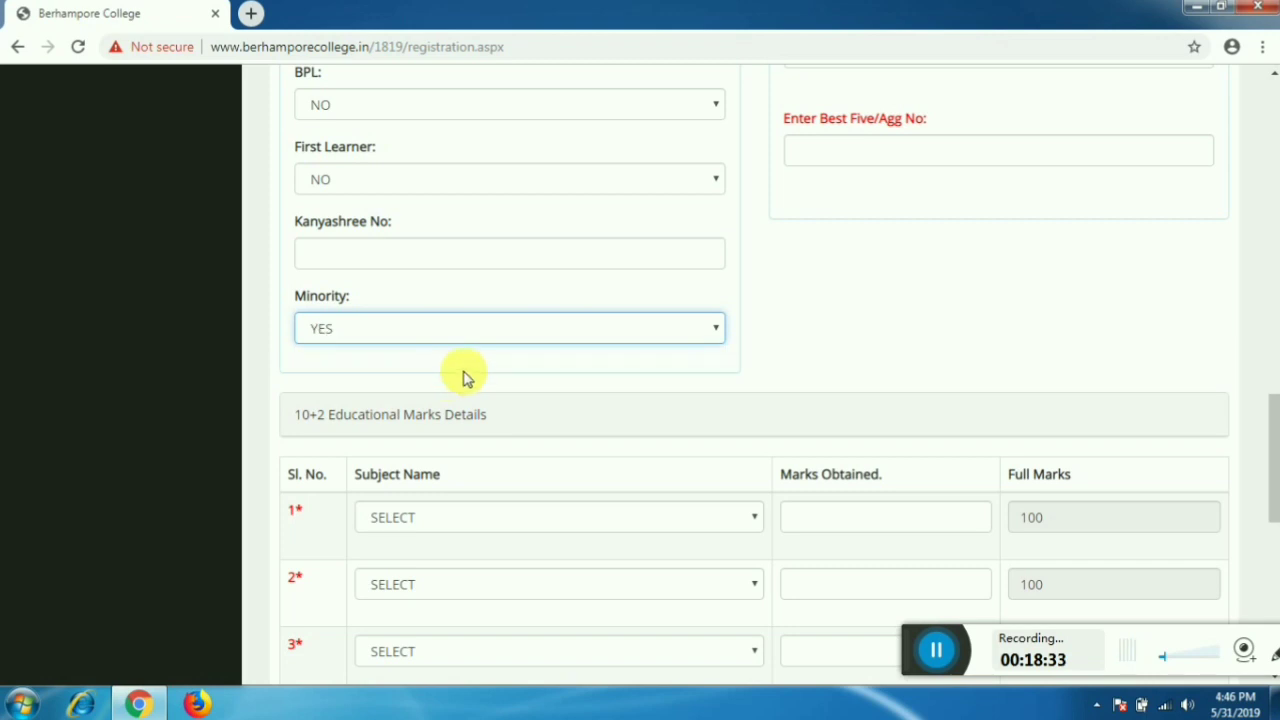
scroll(466, 374, up, 15)
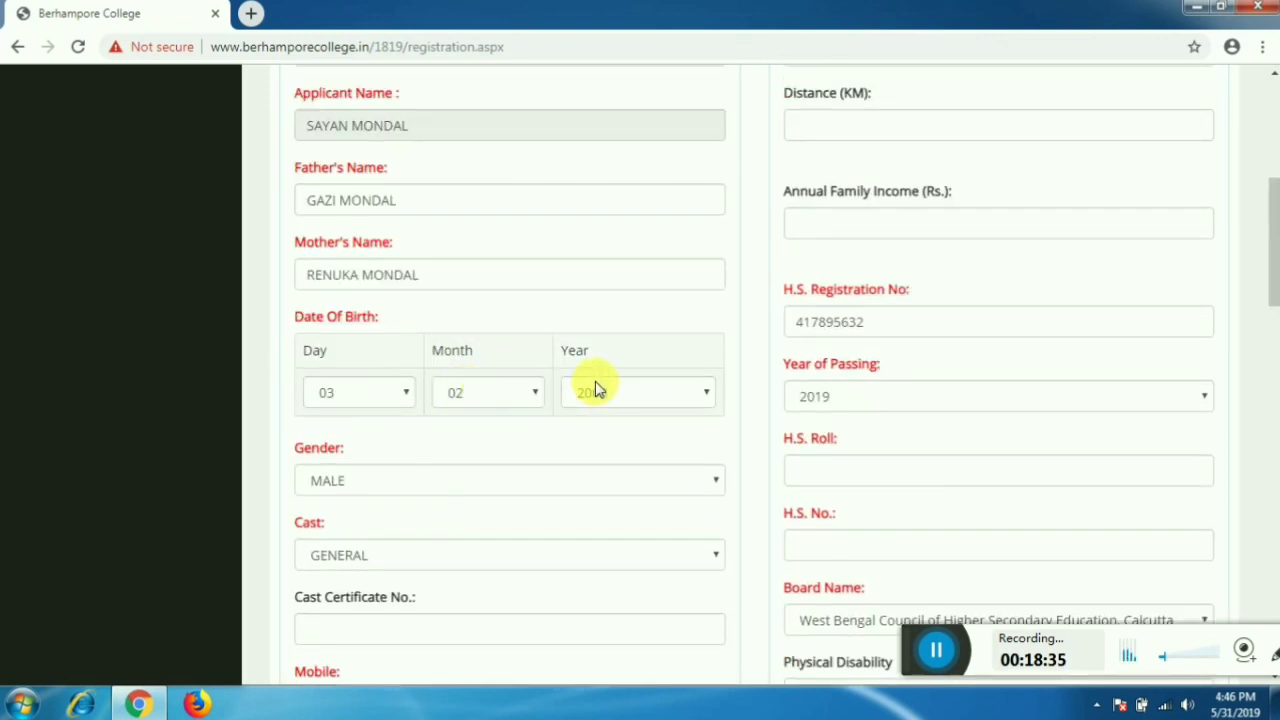
- Enter 25 as the distance in km, correcting a mistyped value
scroll(791, 343, down, 3)
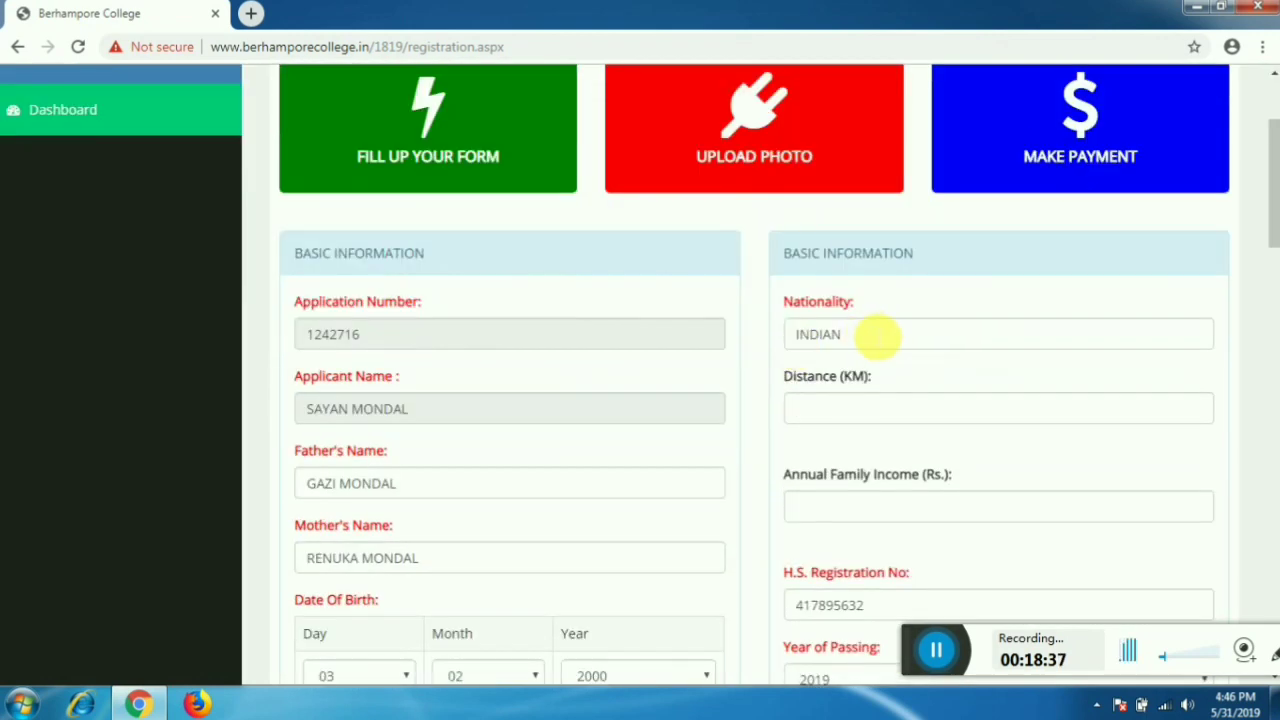
click(870, 311)
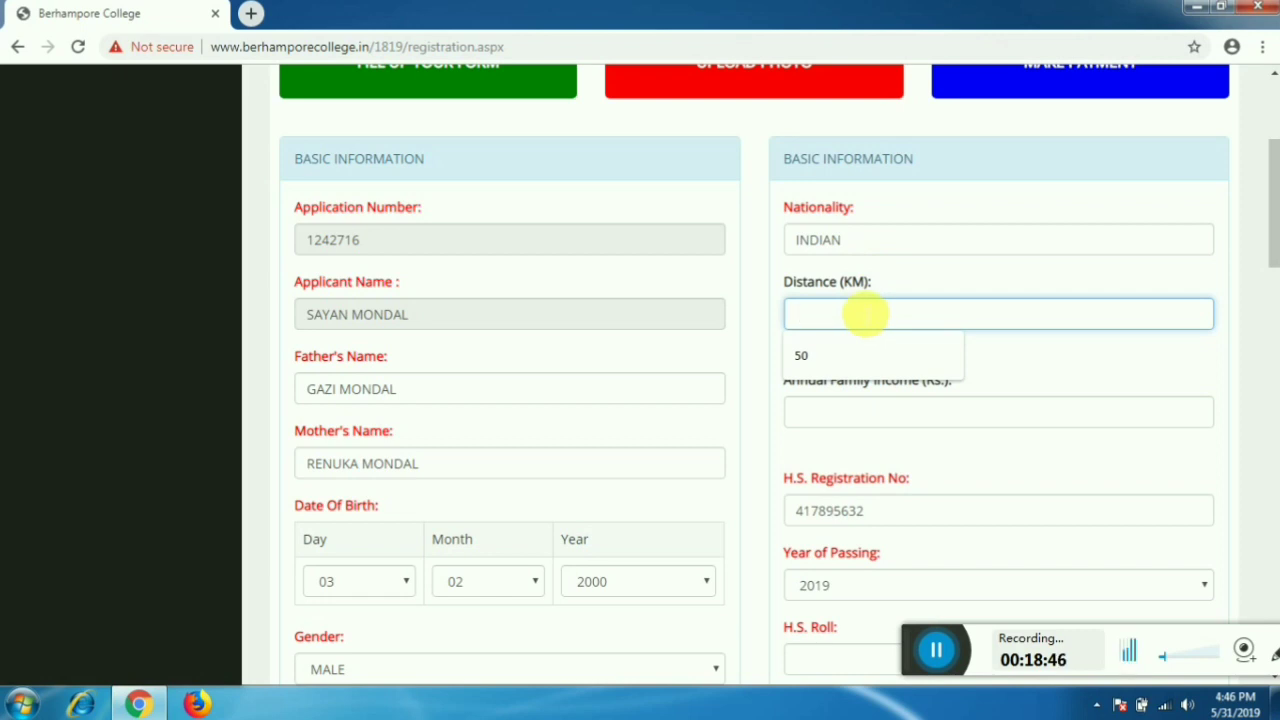
text(6)
key(BackSpace)
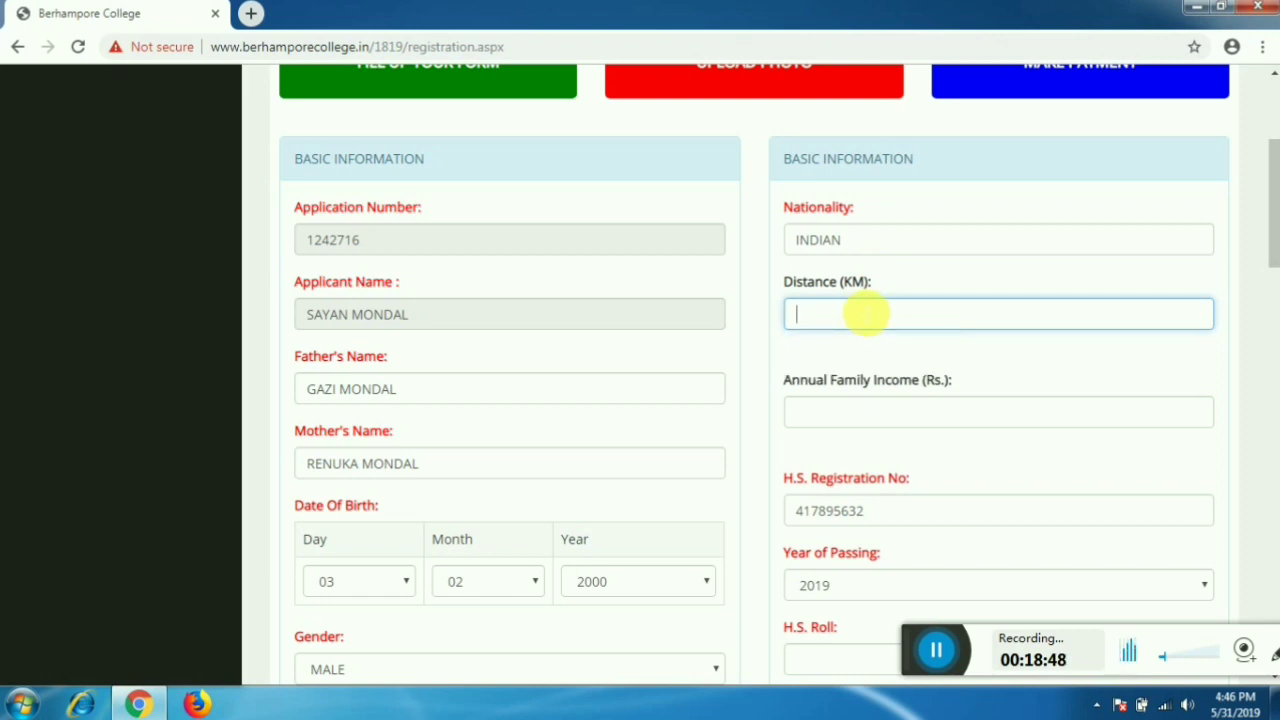
text(25)
- Enter annual family income 72000 and clear the old H.S. registration number
scroll(865, 314, down, 2)
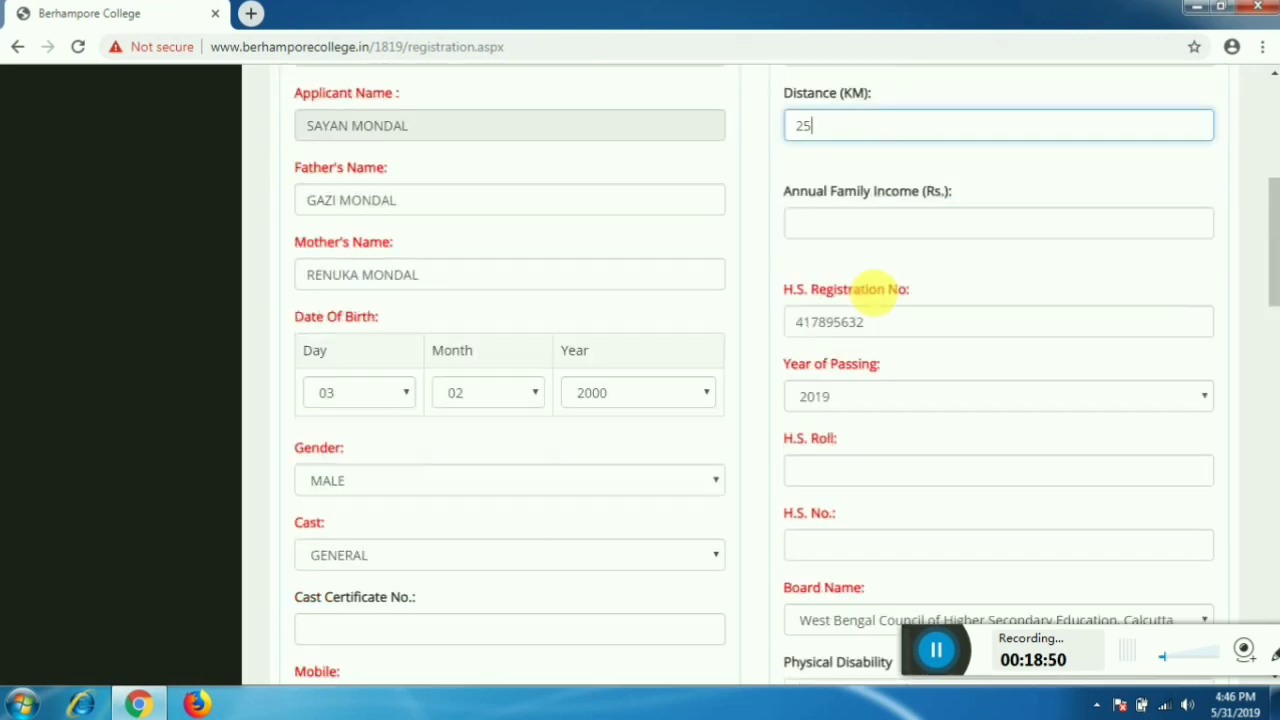
click(868, 225)
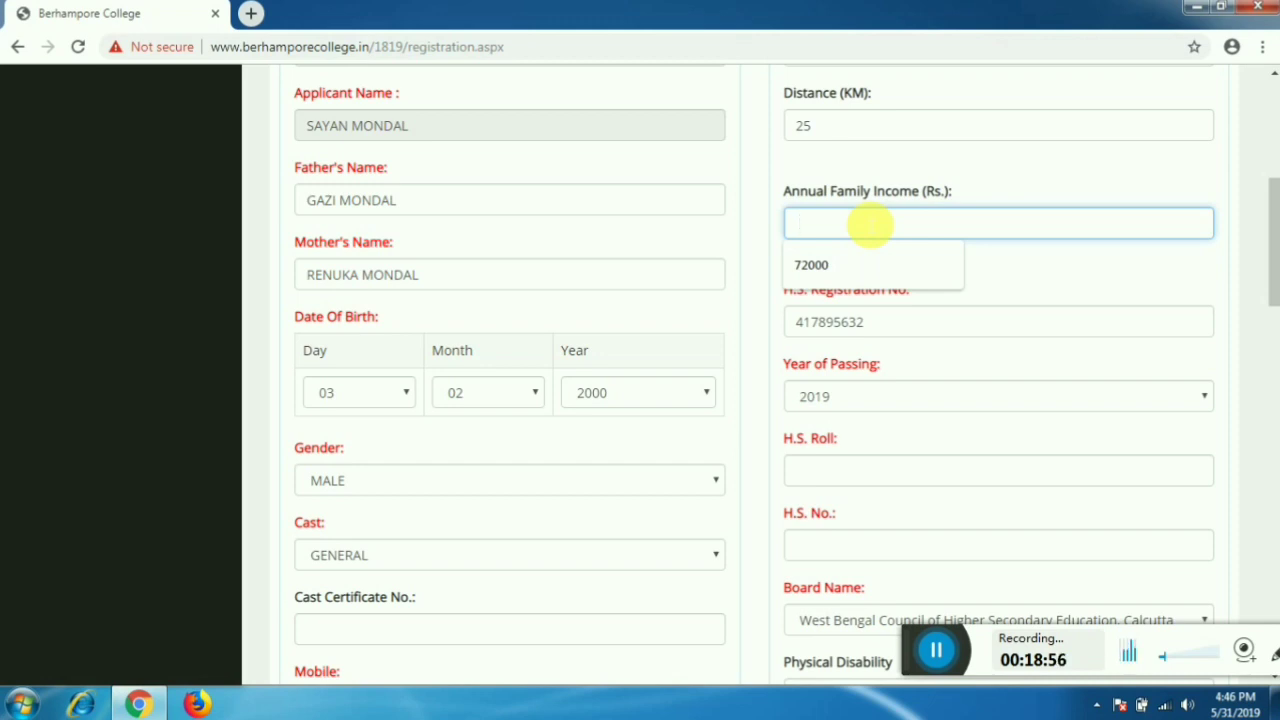
text(72000)
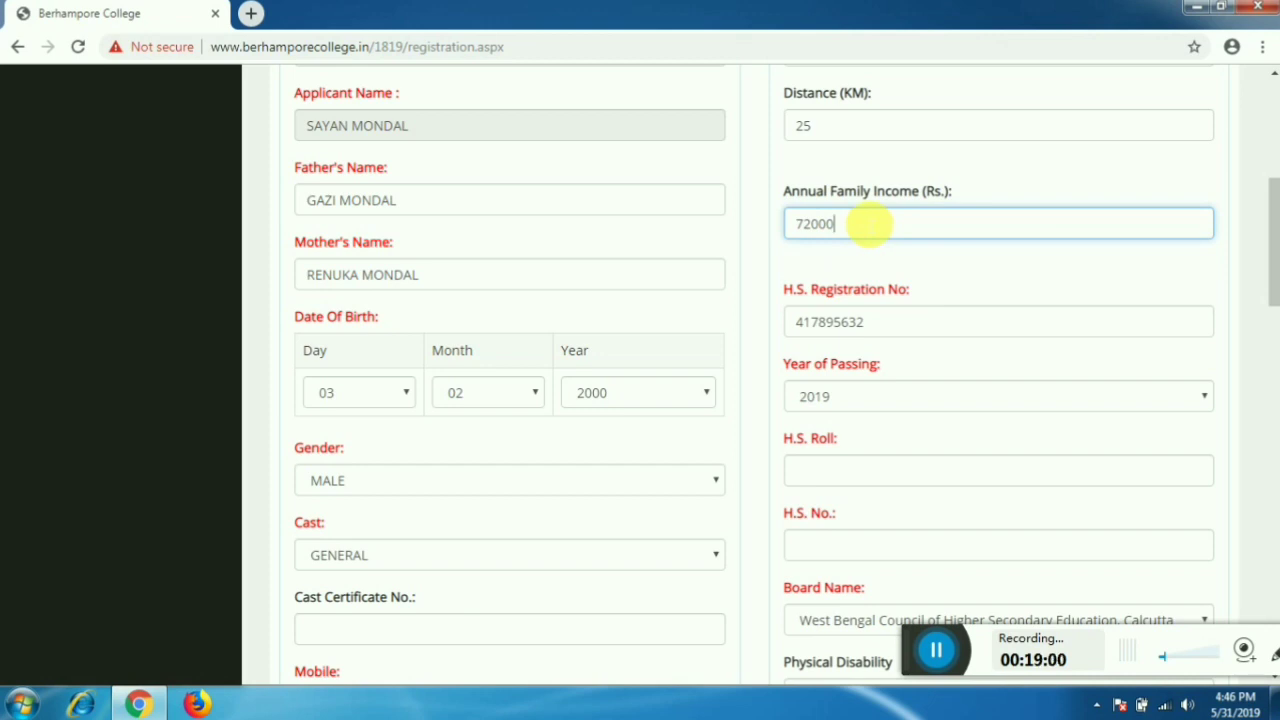
key(Tab)
key(BackSpace)
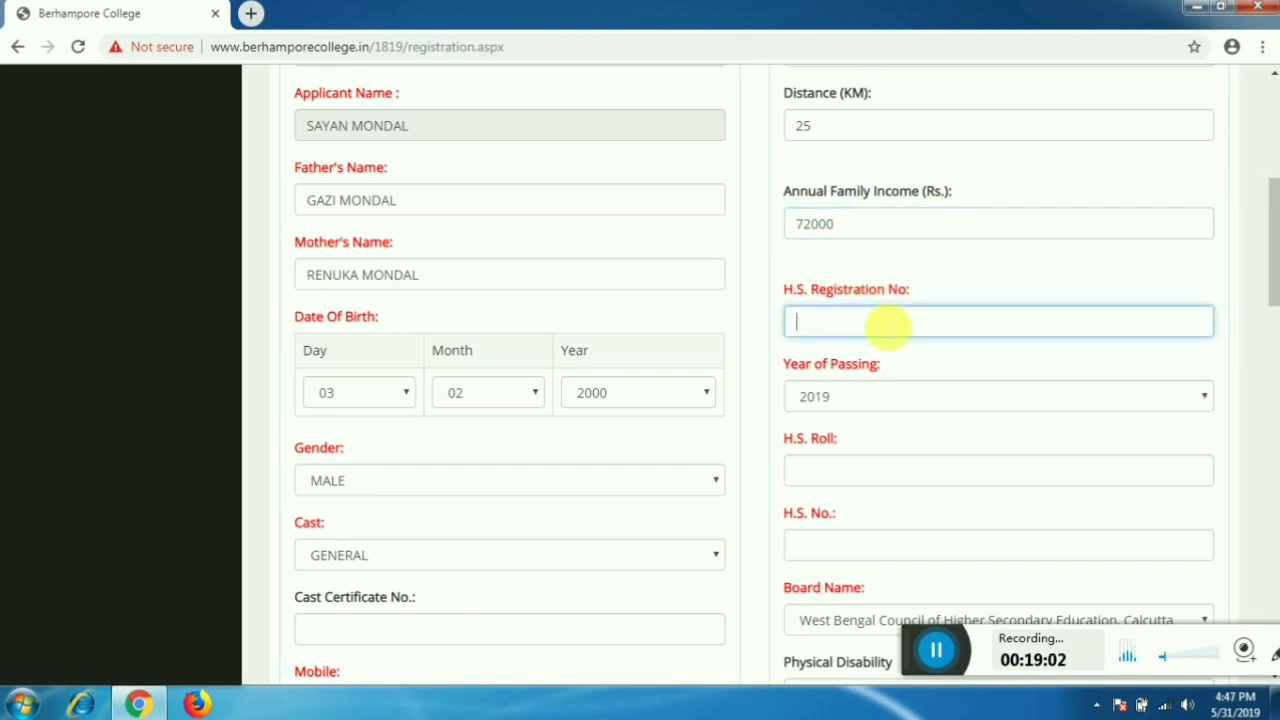
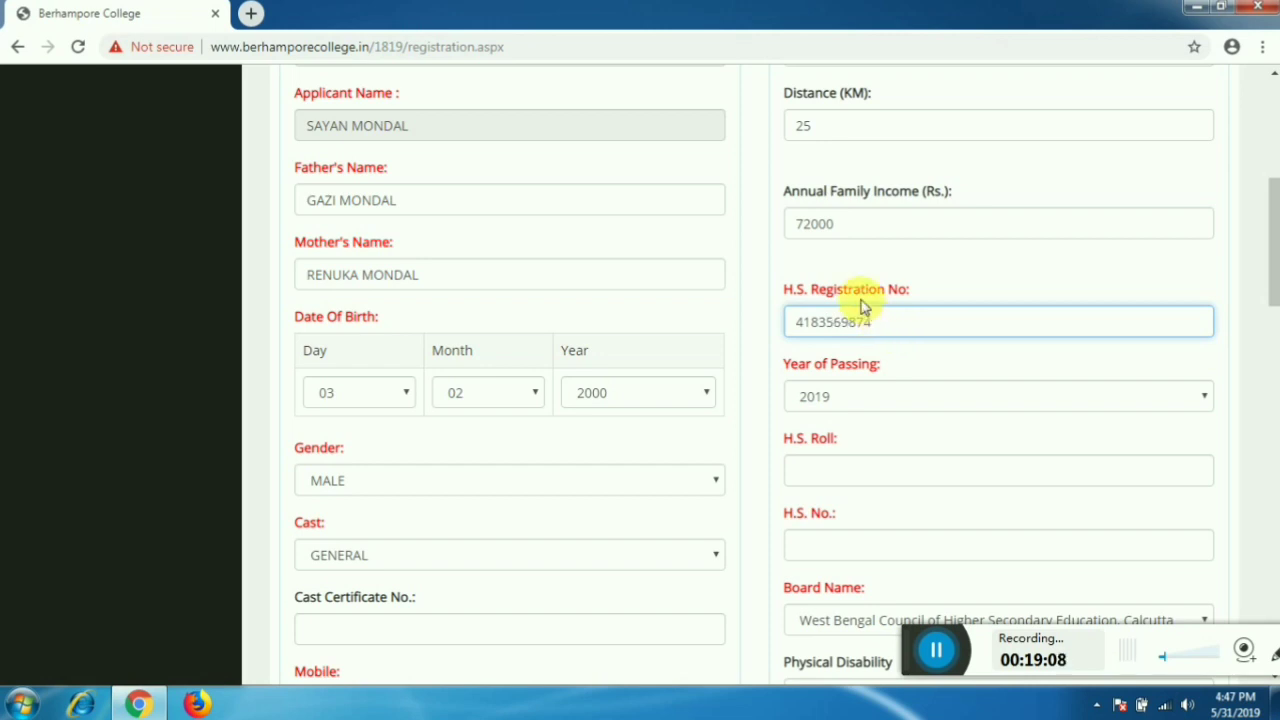
- Re-enter the H.S. registration number and choose 2019 as the year of passing
key(Tab)
click(866, 406)
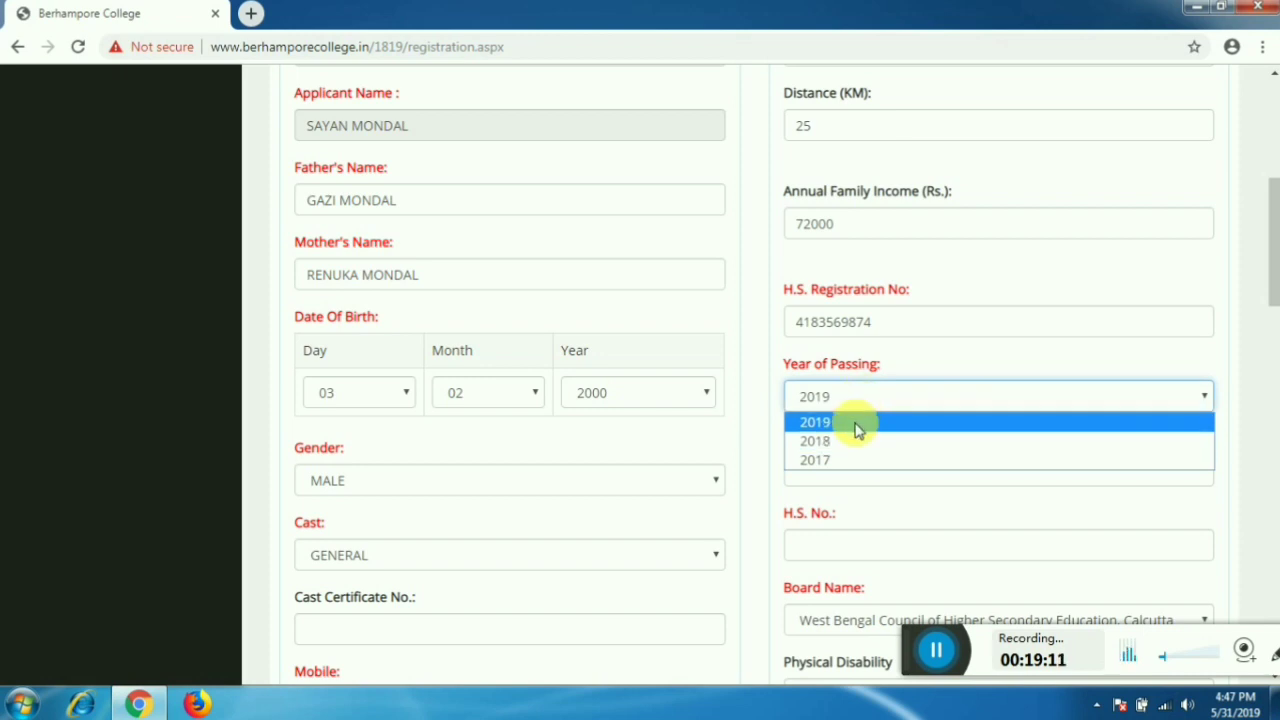
click(857, 428)
- Fill in the H.S. Roll and H.S. No. fields, trimming extra roll digits
scroll(854, 425, down, 2)
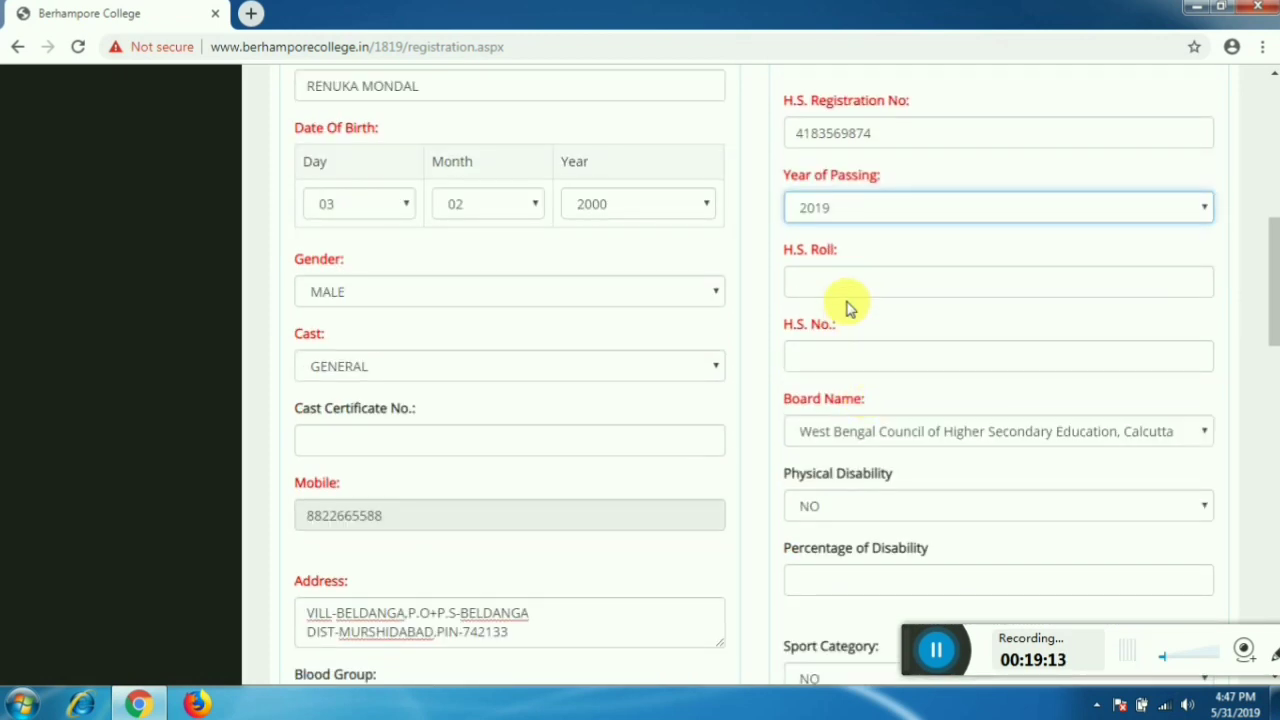
click(858, 283)
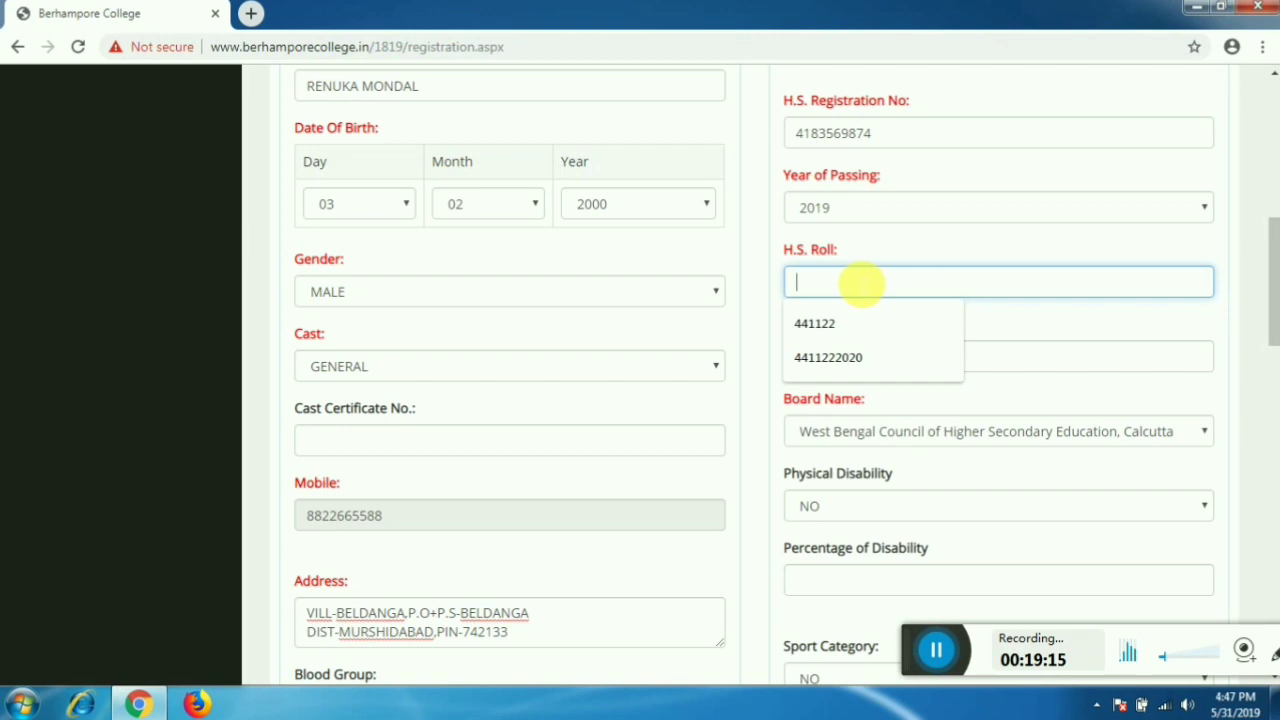
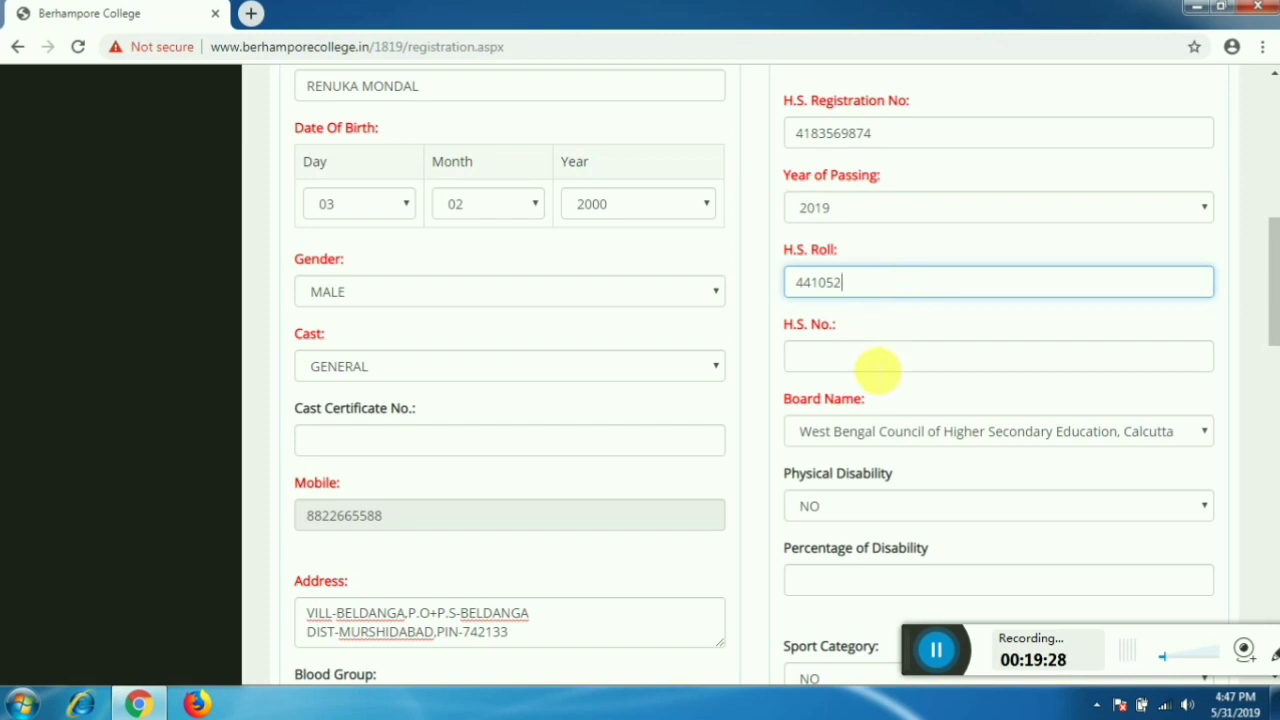
click(877, 362)
text(3659)
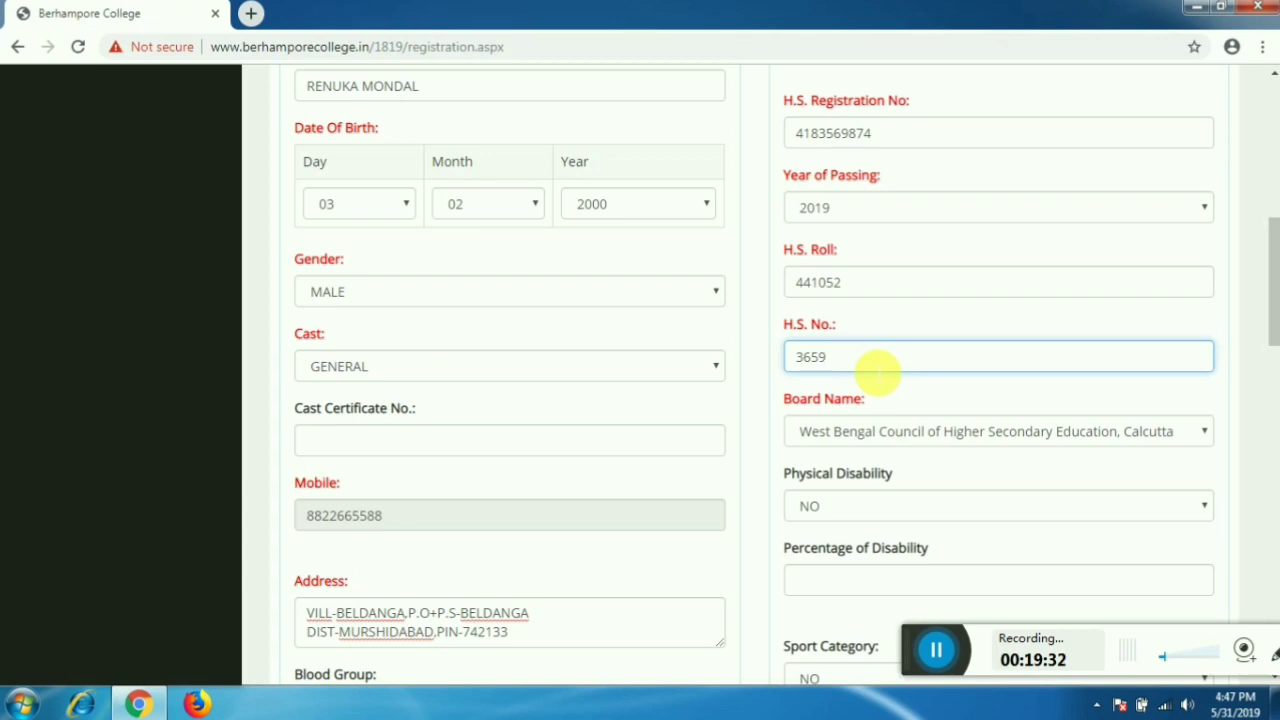
scroll(866, 368, down, 3)
scroll(870, 290, up, 1)
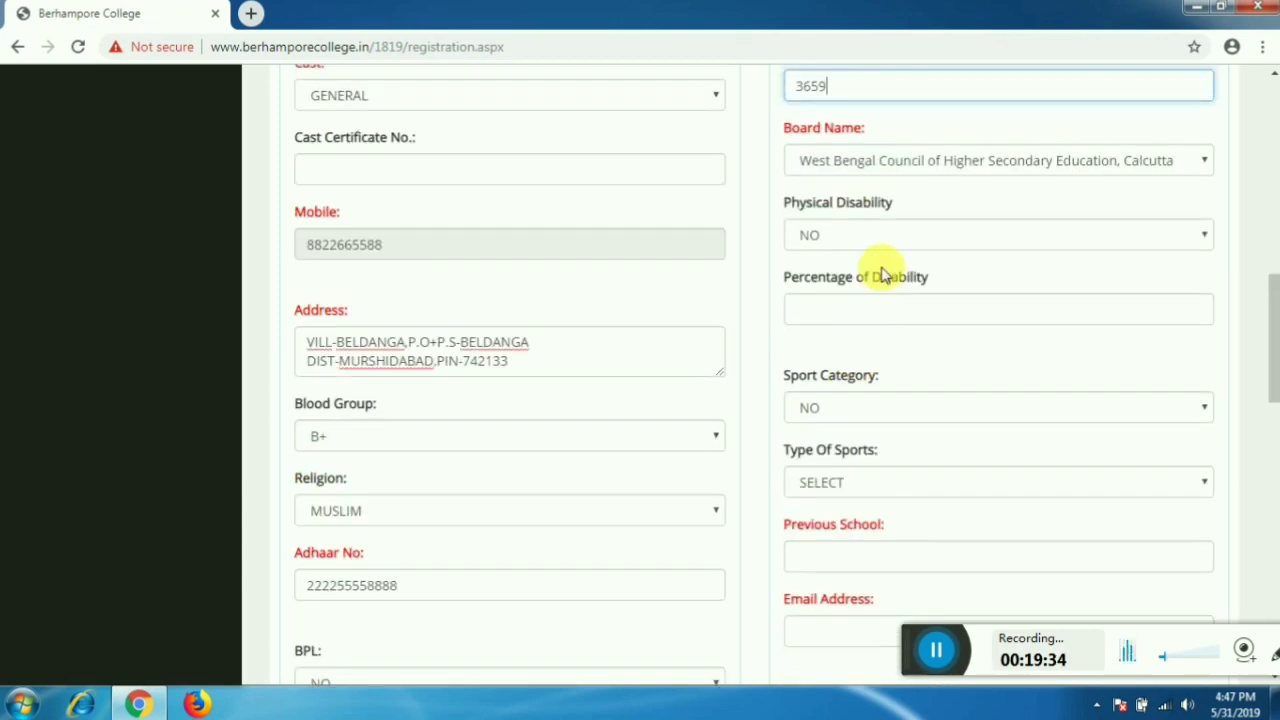
click(858, 245)
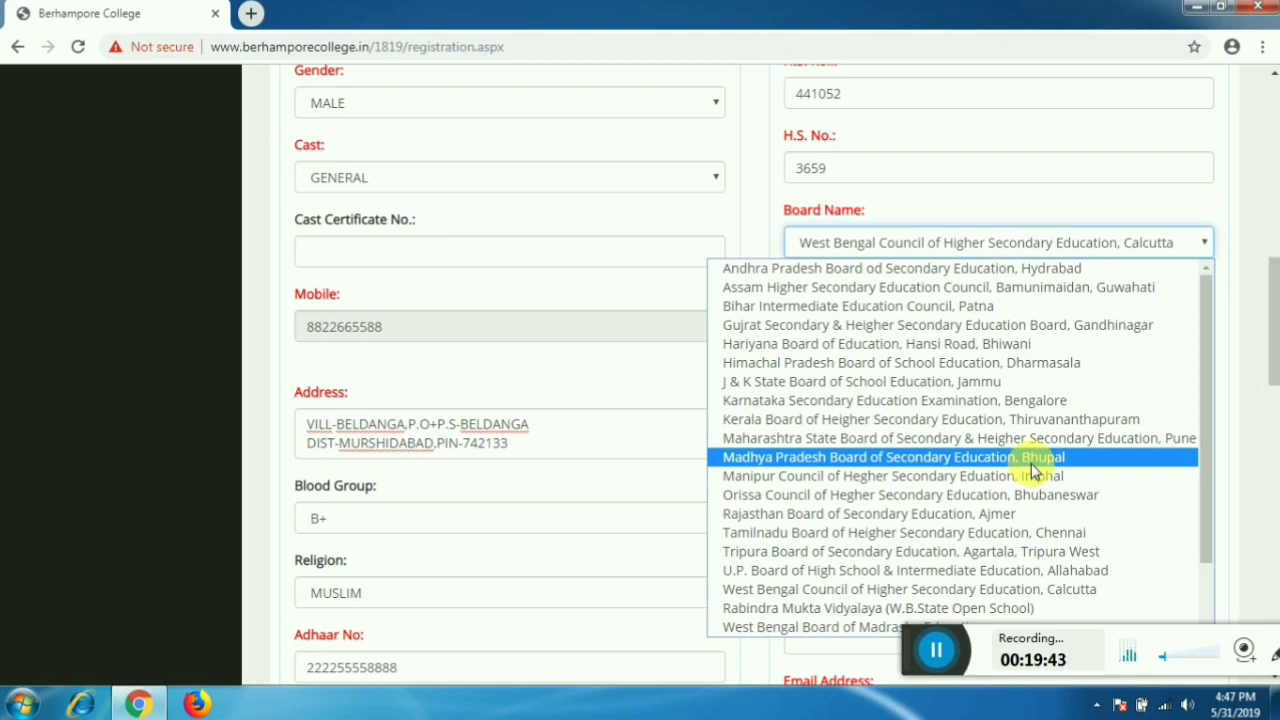
scroll(1005, 440, down, 1)
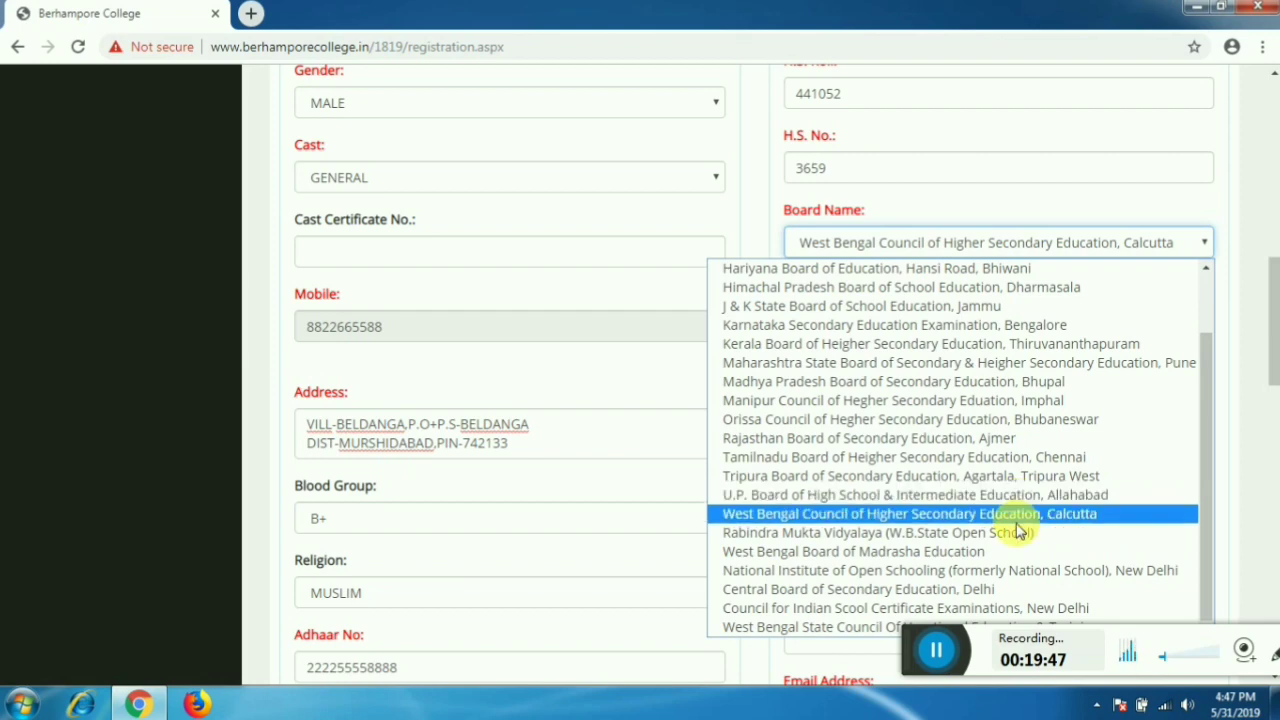
scroll(985, 448, up, 1)
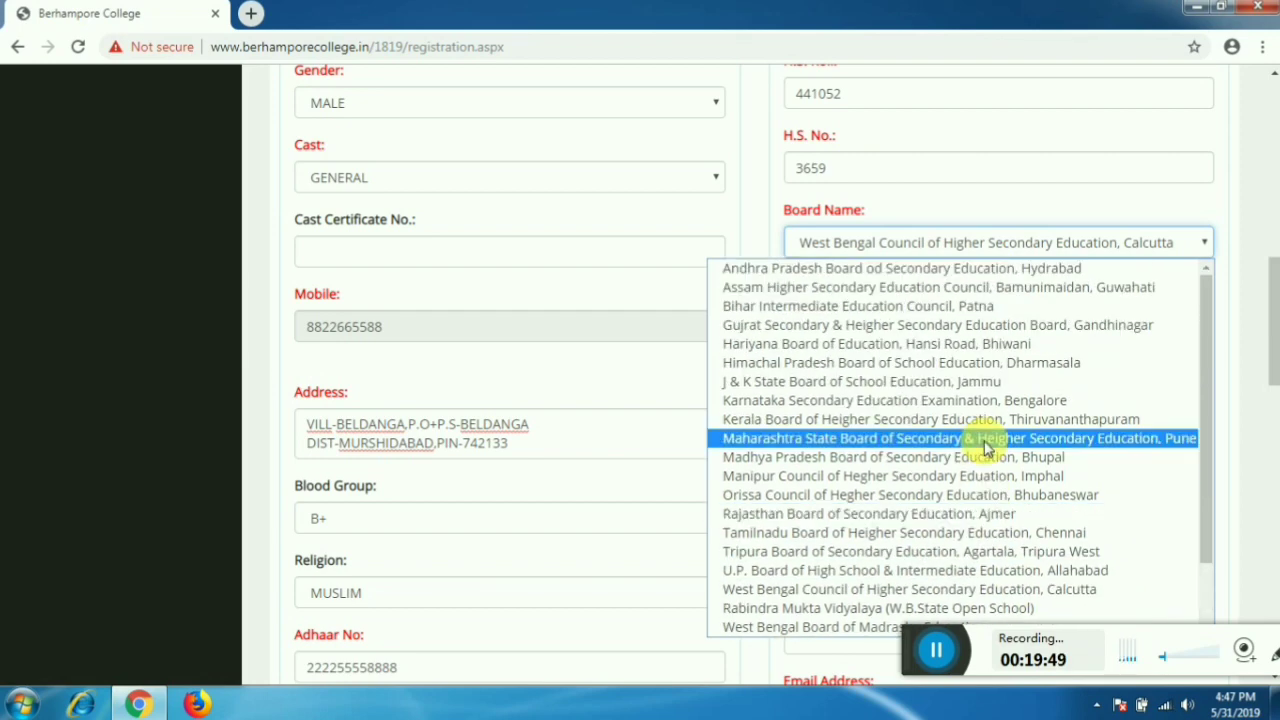
scroll(971, 462, down, 1)
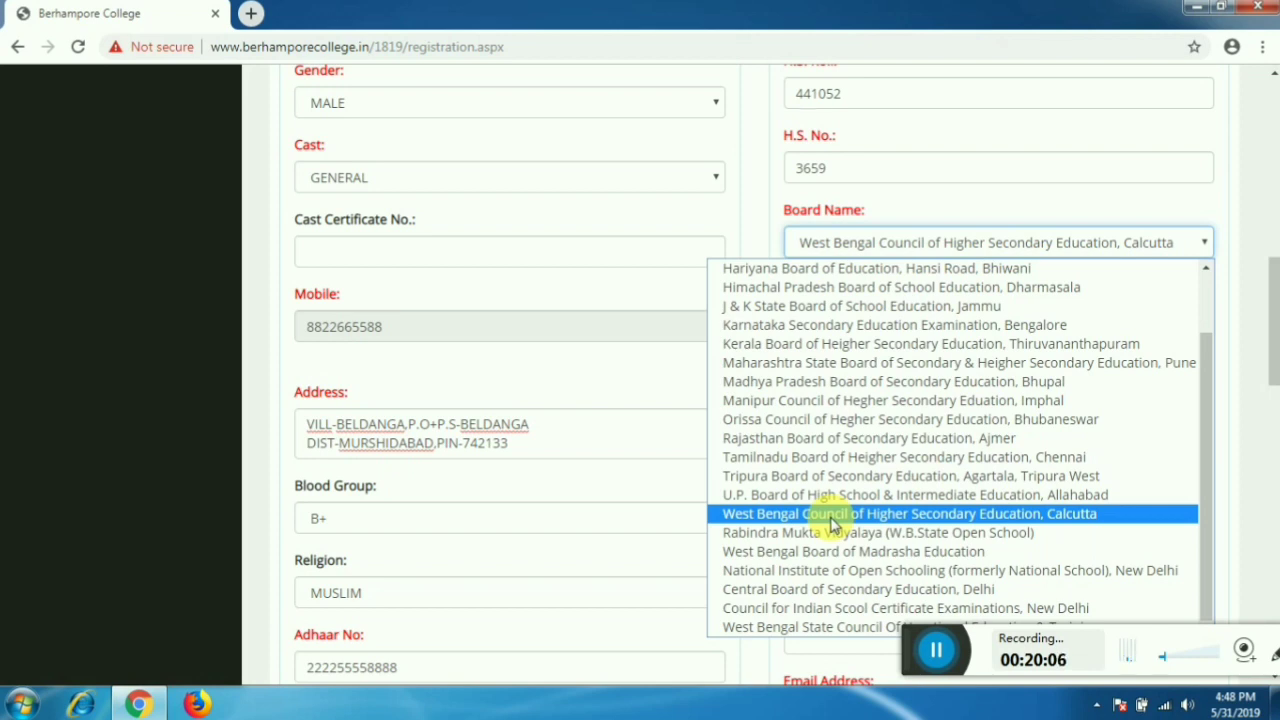
click(831, 520)
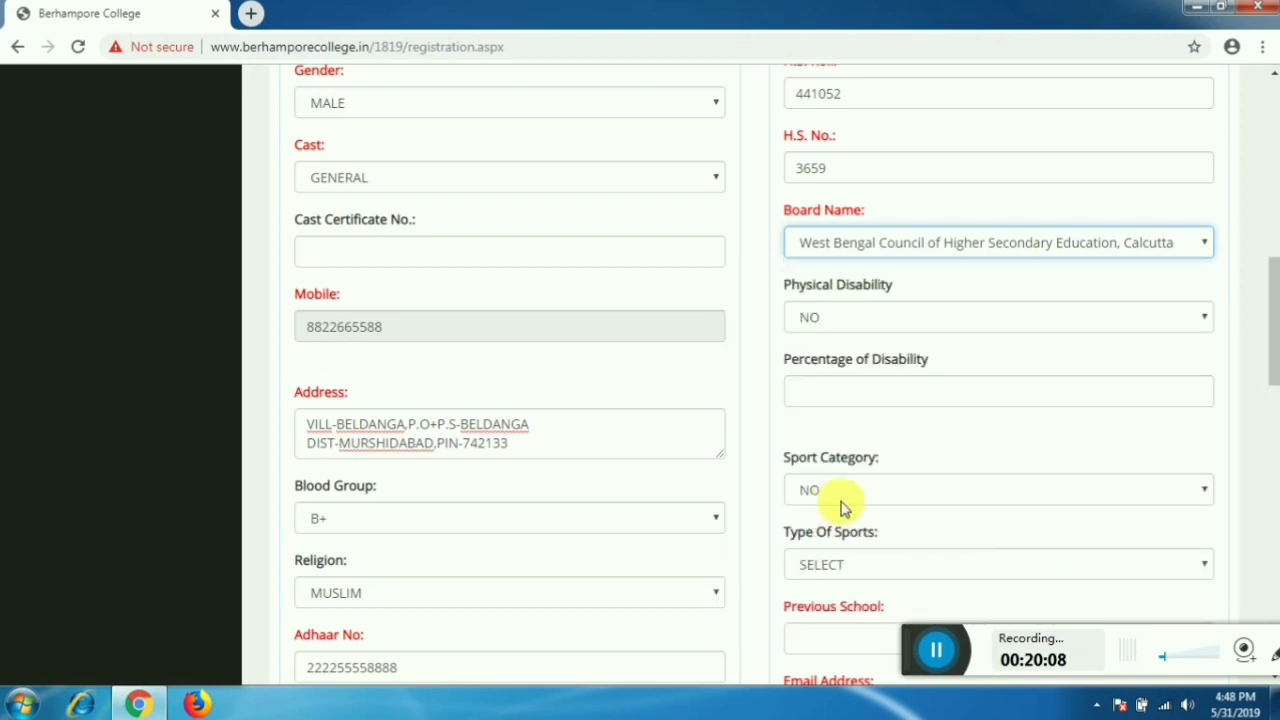
click(893, 320)
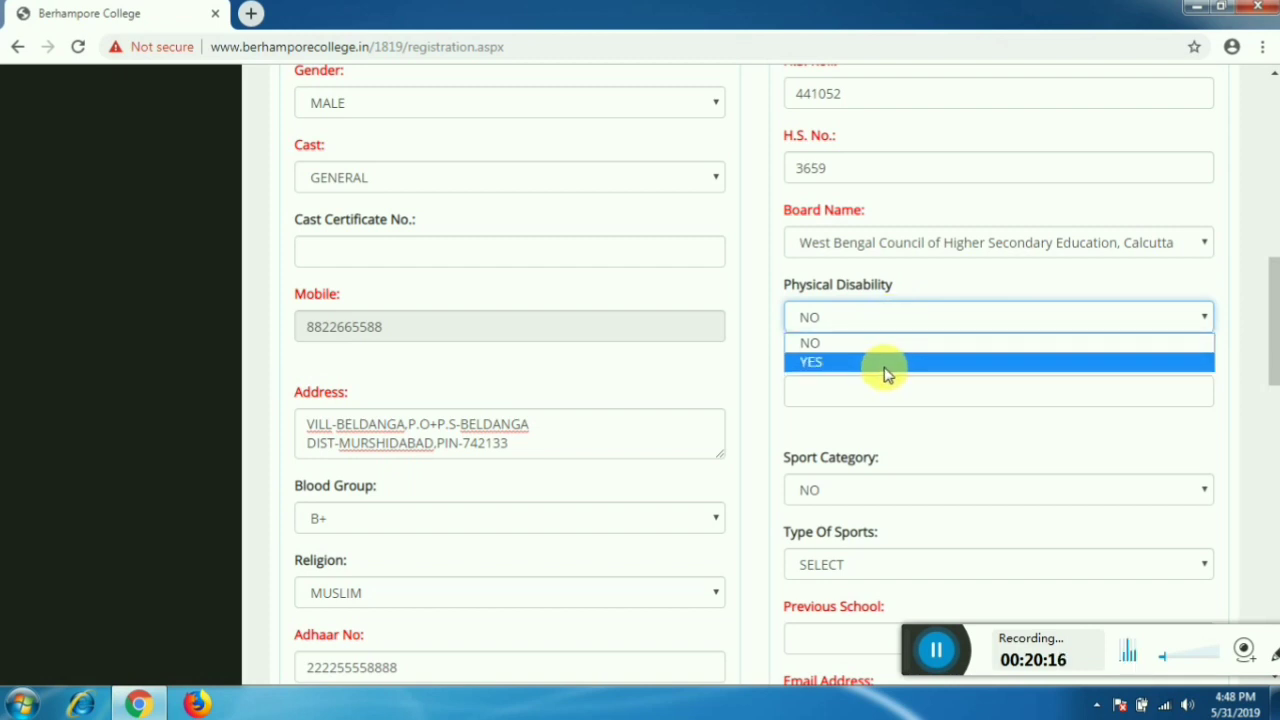
click(884, 345)
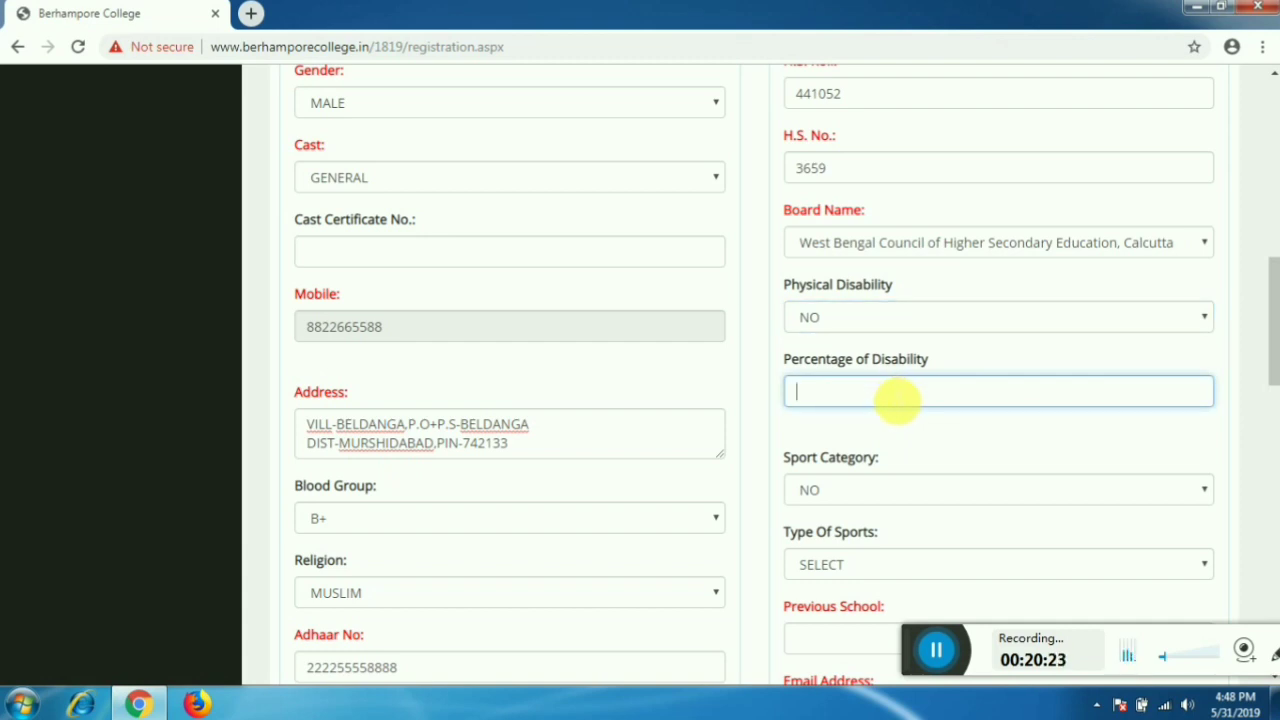
scroll(897, 405, down, 2)
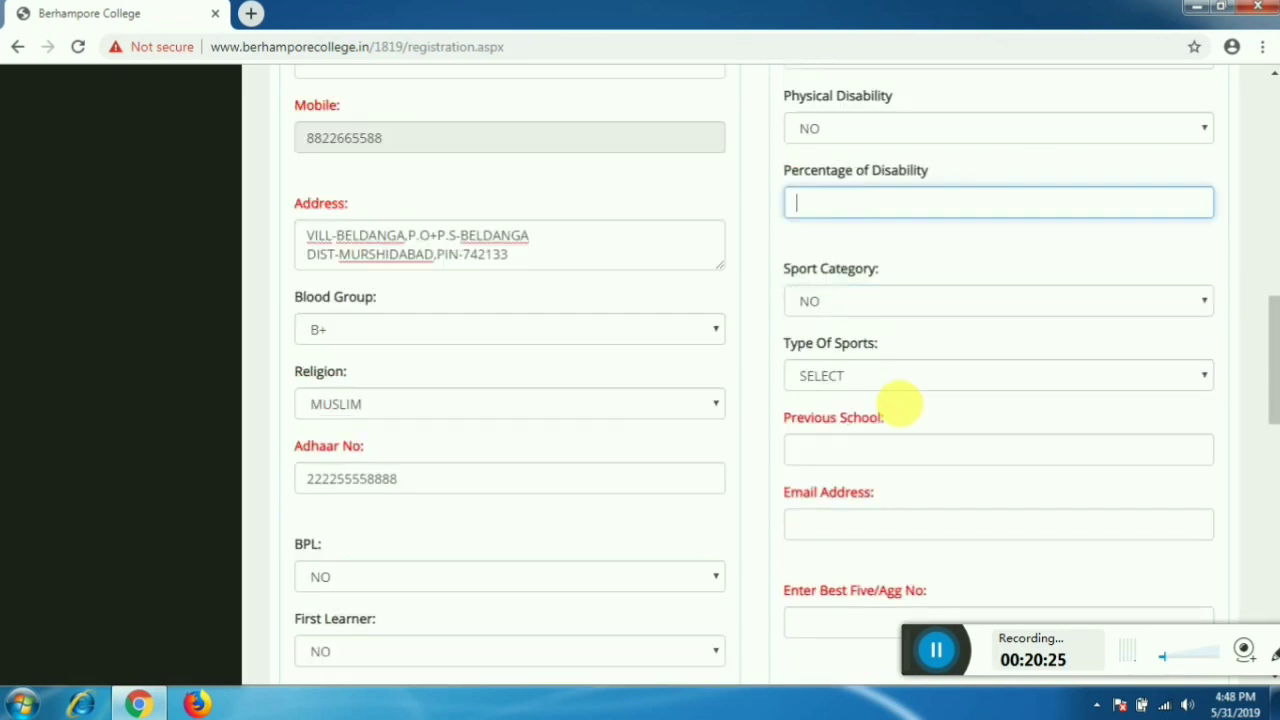
click(928, 301)
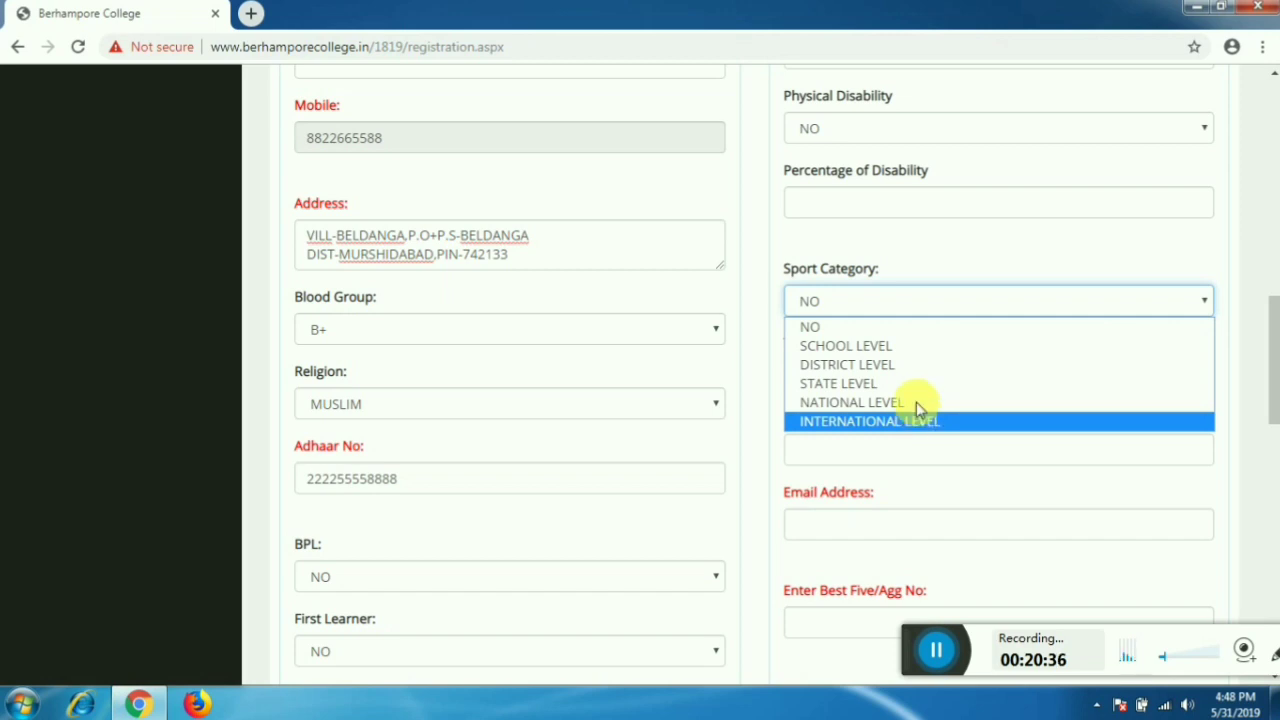
click(917, 329)
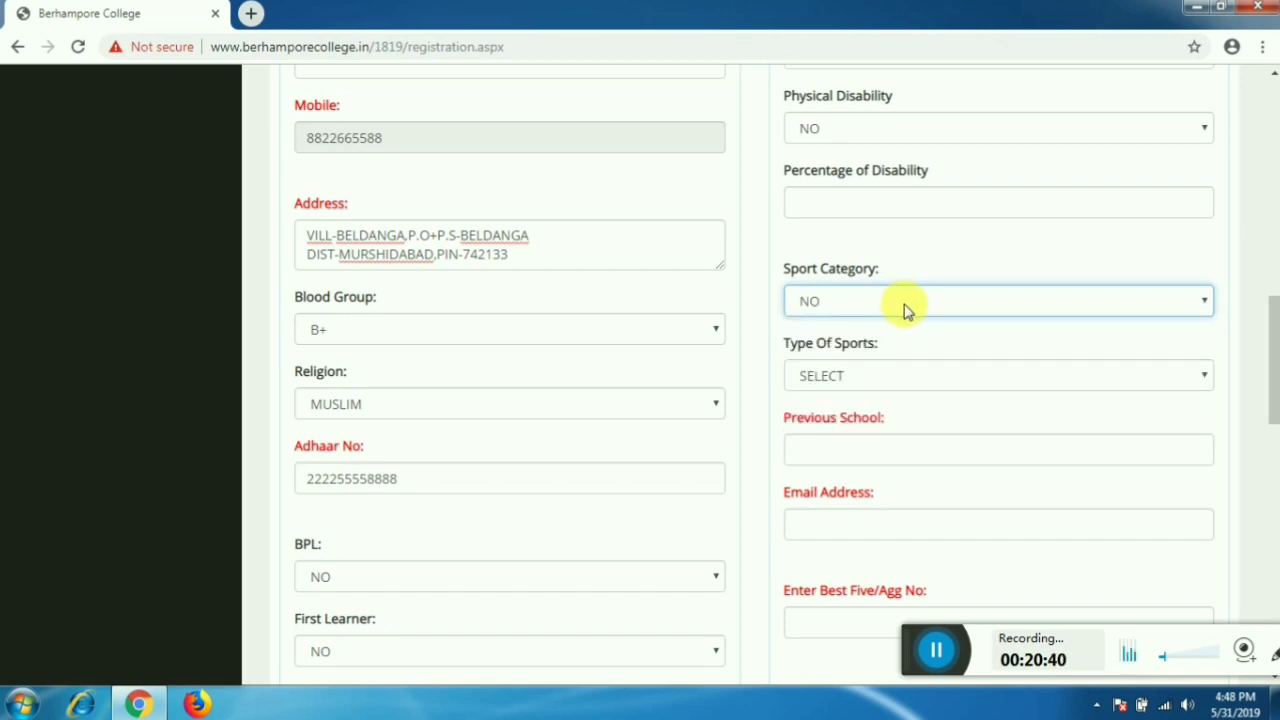
click(864, 374)
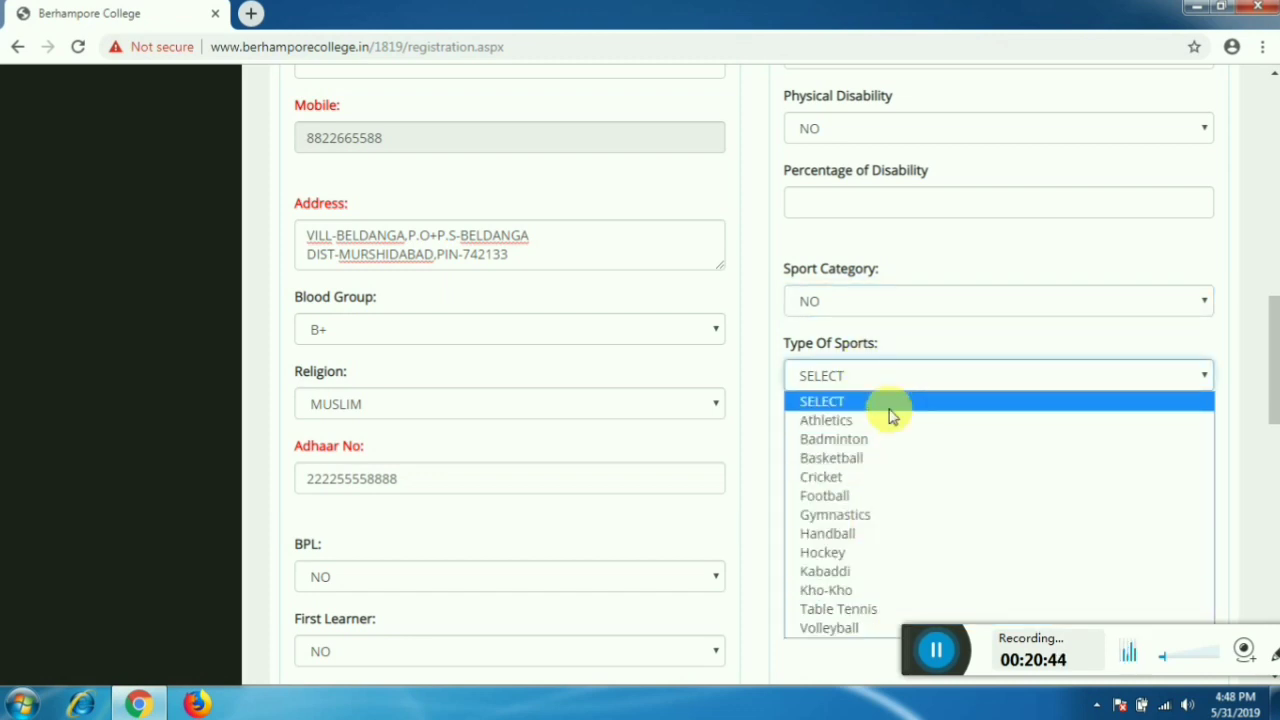
click(892, 414)
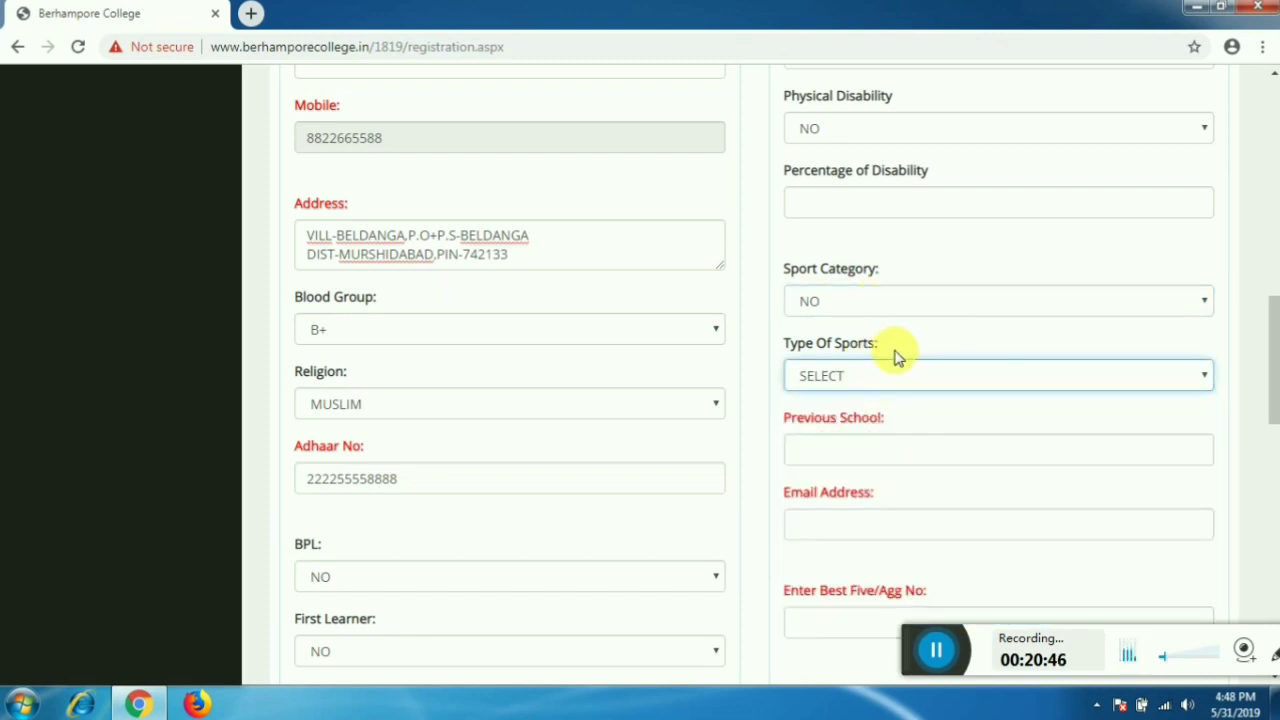
scroll(895, 367, down, 1)
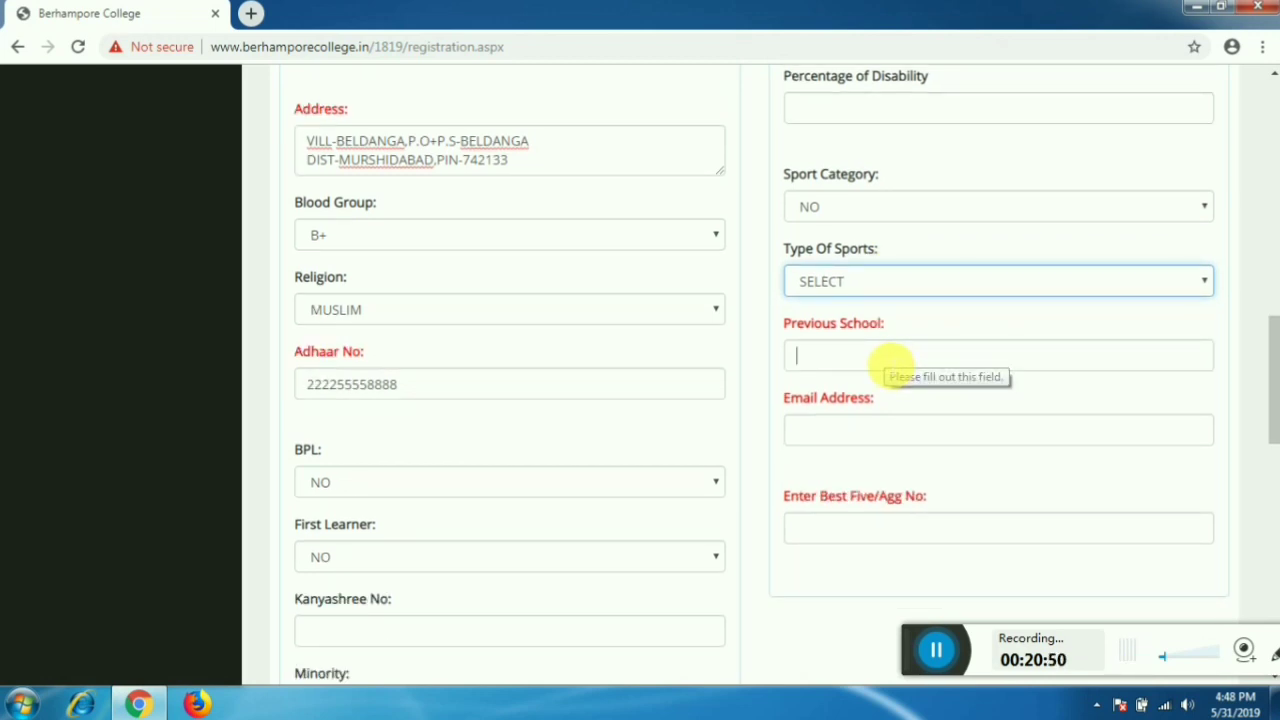
- Enter BELDANGA HIGH SCHOOL as the previous school and type the applicant's e-mail address
click(891, 362)
text(B)
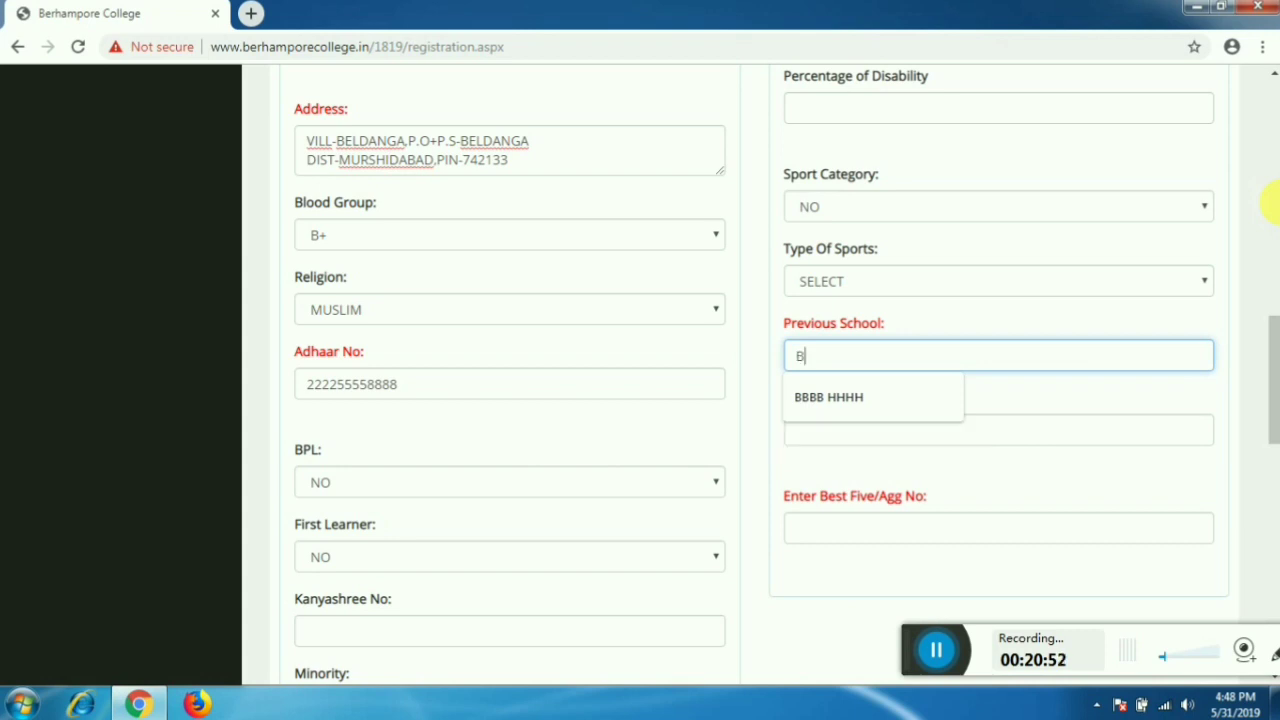
text(ELDANGA )
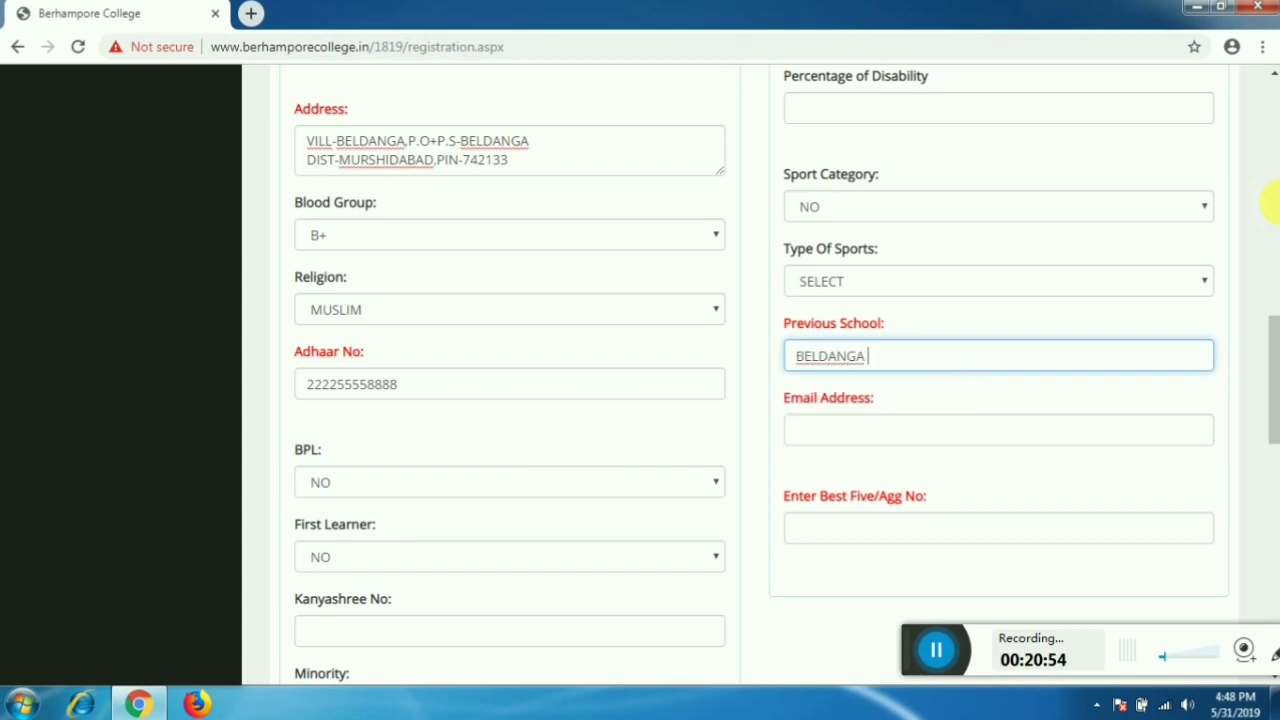
text(HIGH SCHOOL)
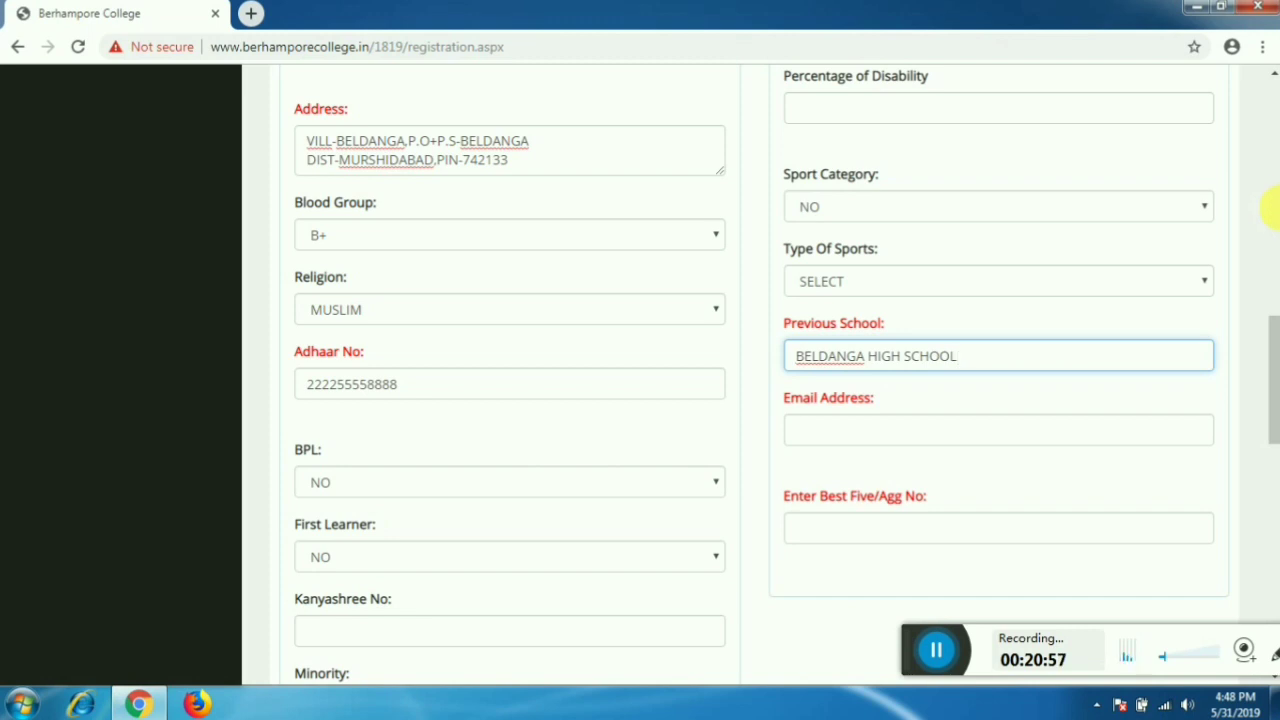
click(966, 432)
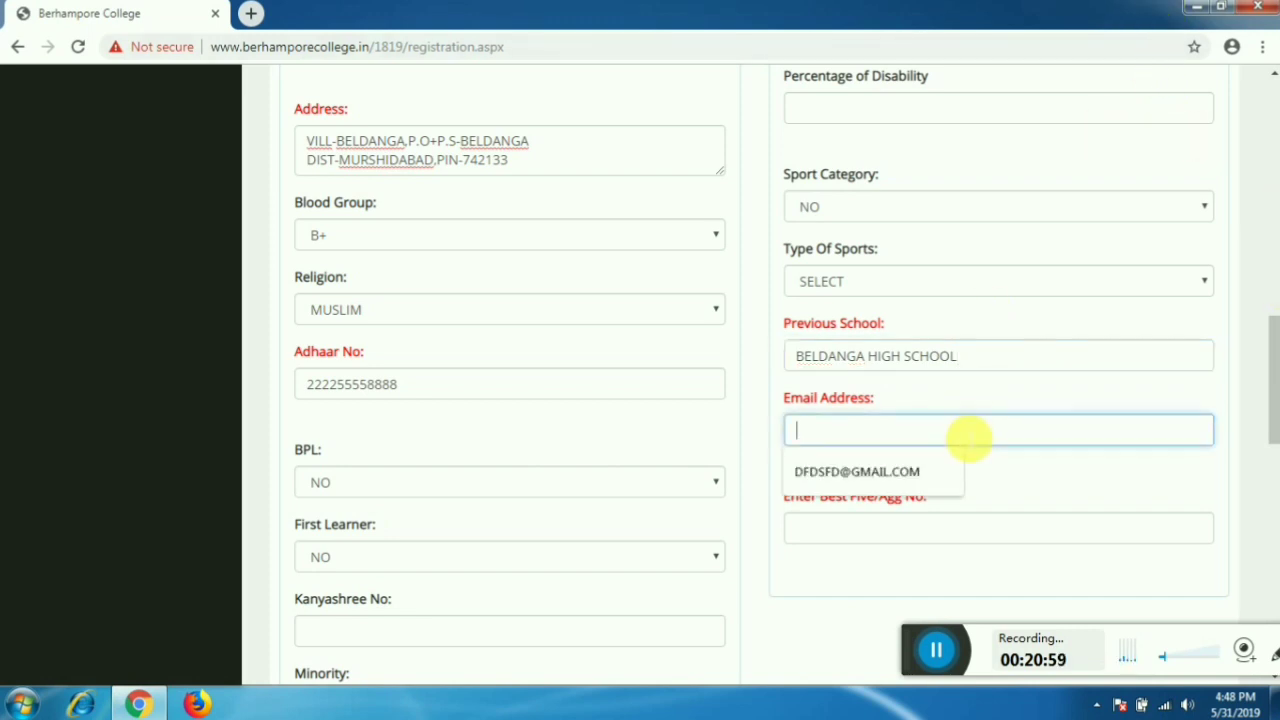
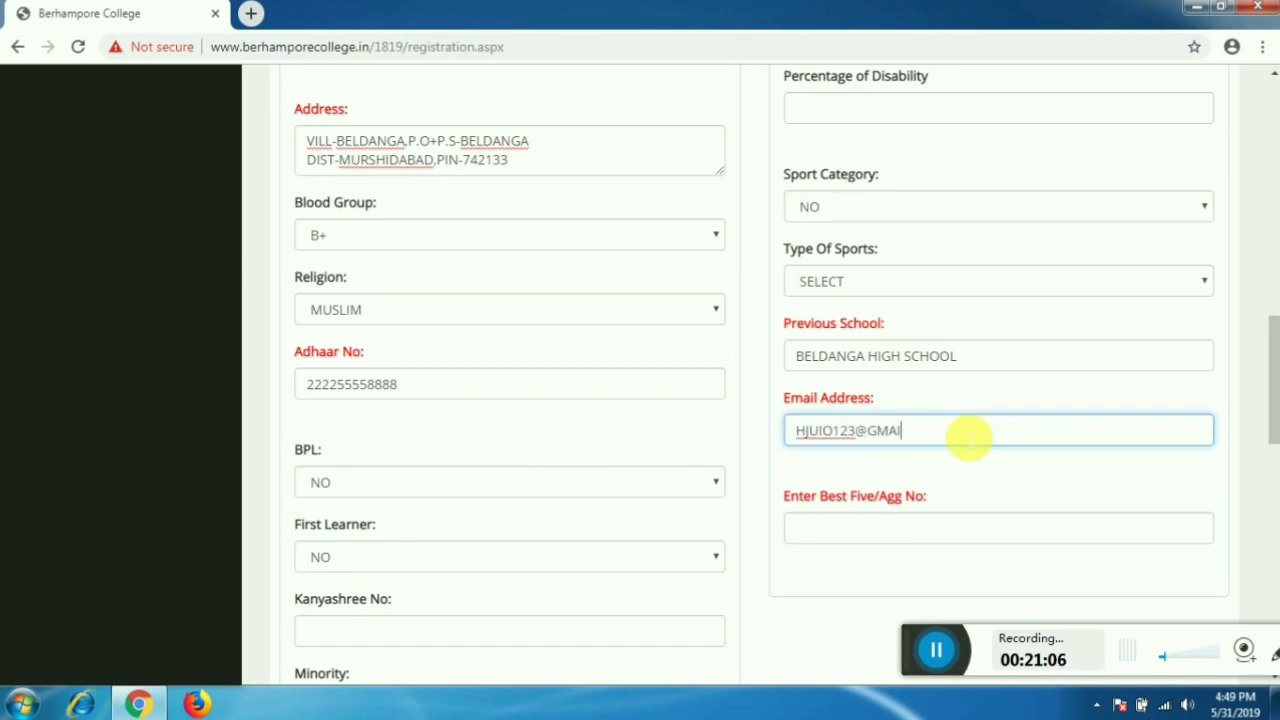
- Scroll down to the Enter Best Five/Agg No box and select it
scroll(960, 450, down, 2)
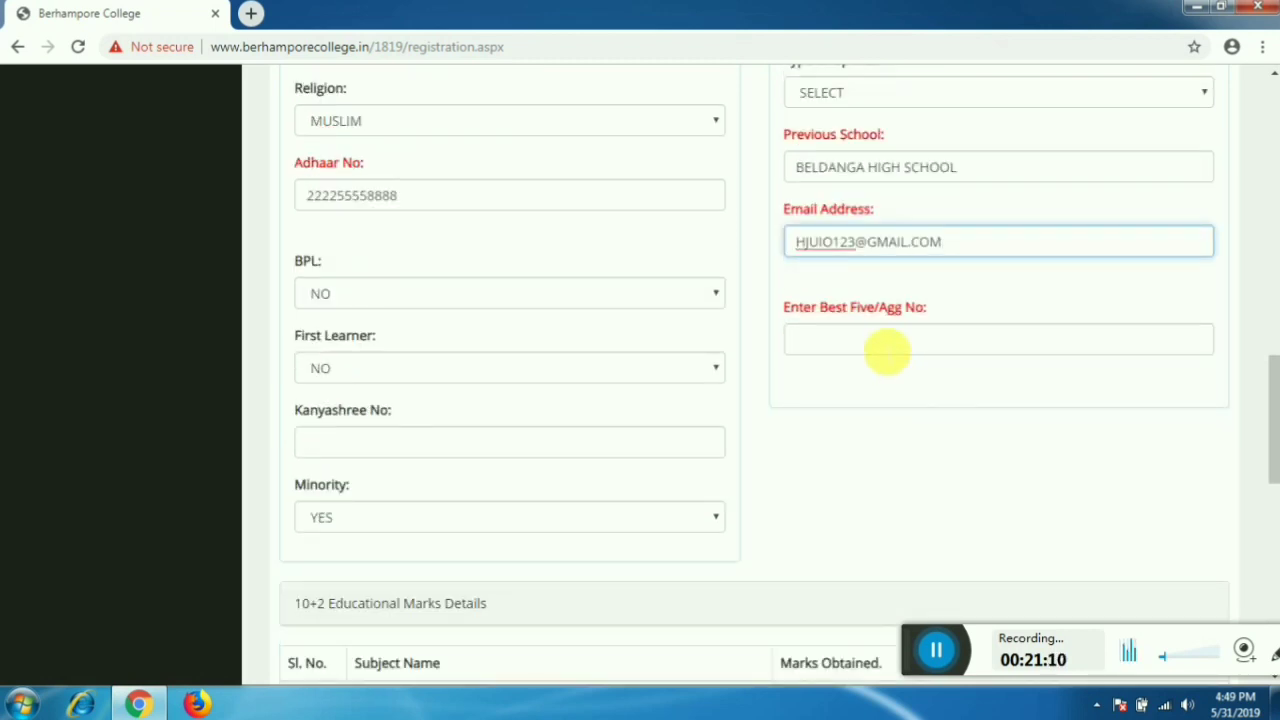
click(887, 340)
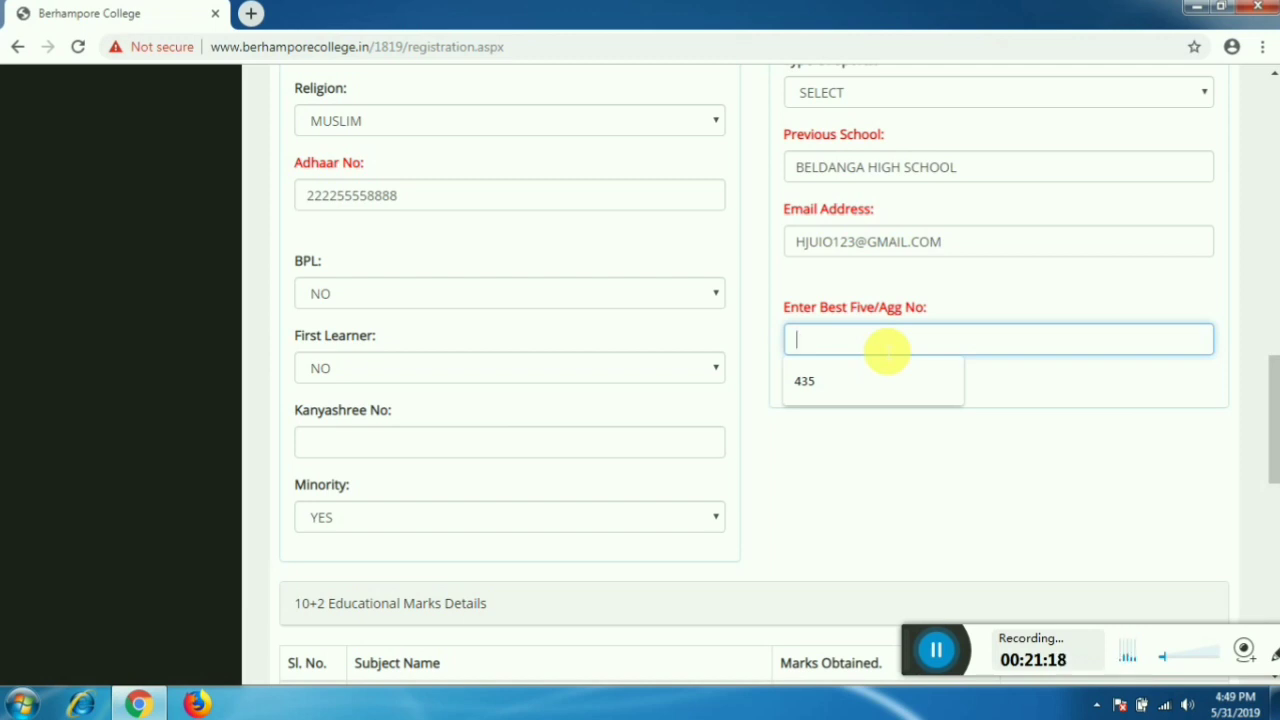
- Set row 1 of the 10+2 marks table to BENGALI with 80 marks
text(391)
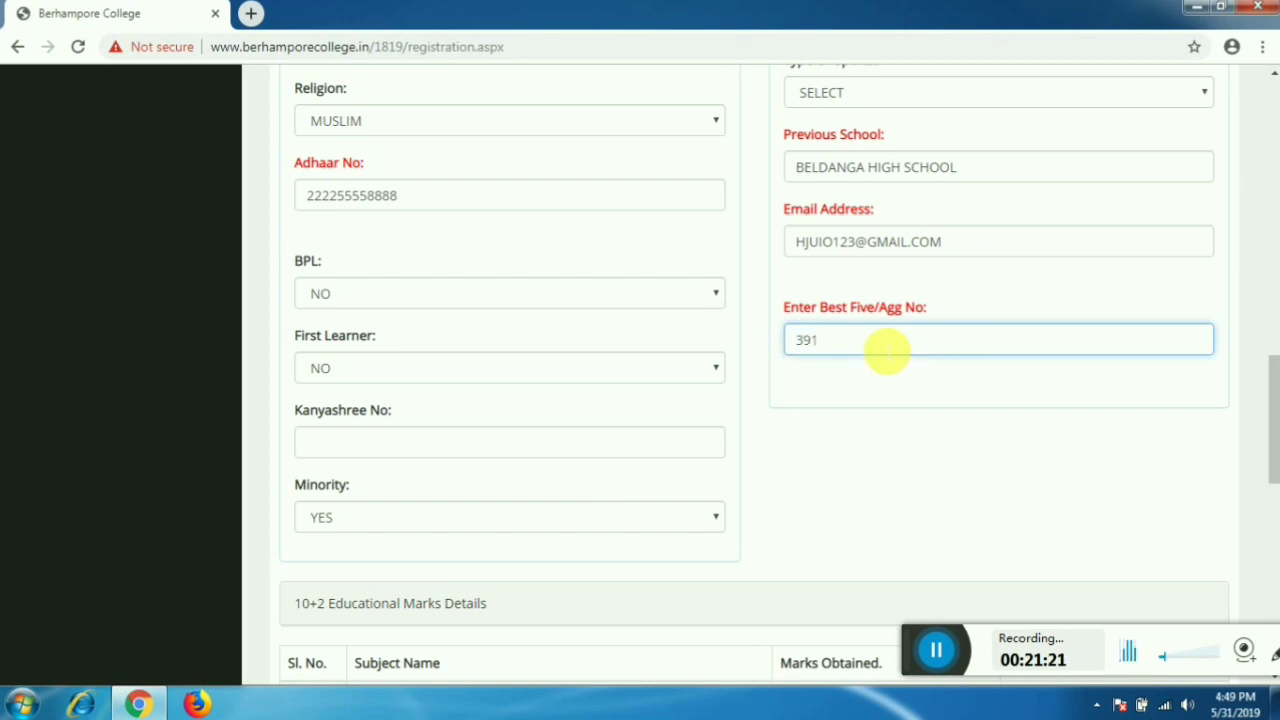
scroll(885, 348, down, 4)
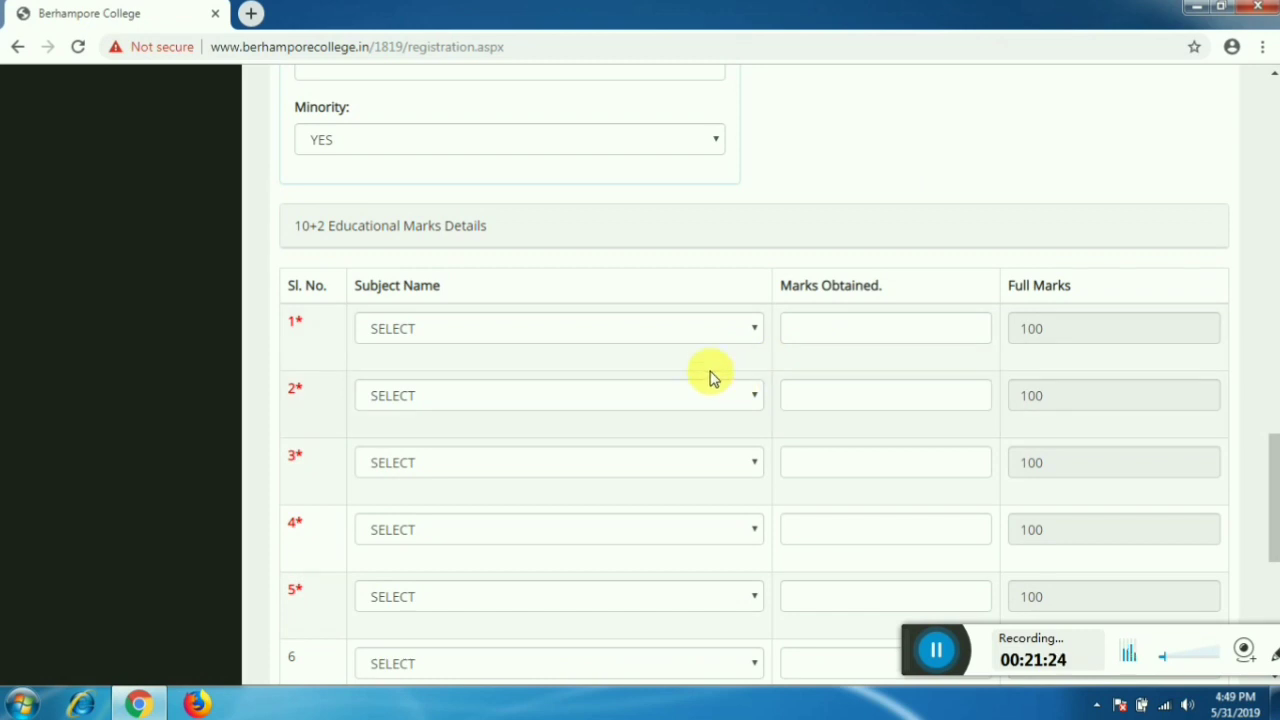
scroll(700, 374, down, 2)
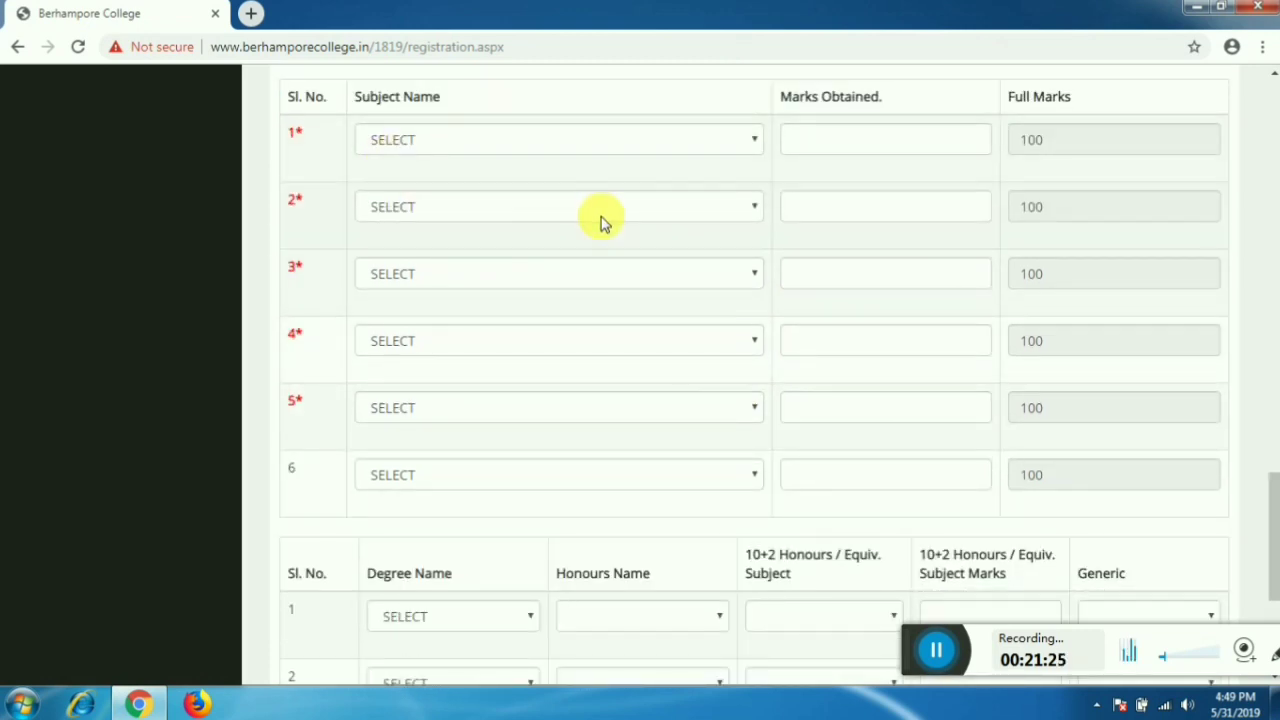
scroll(600, 224, up, 1)
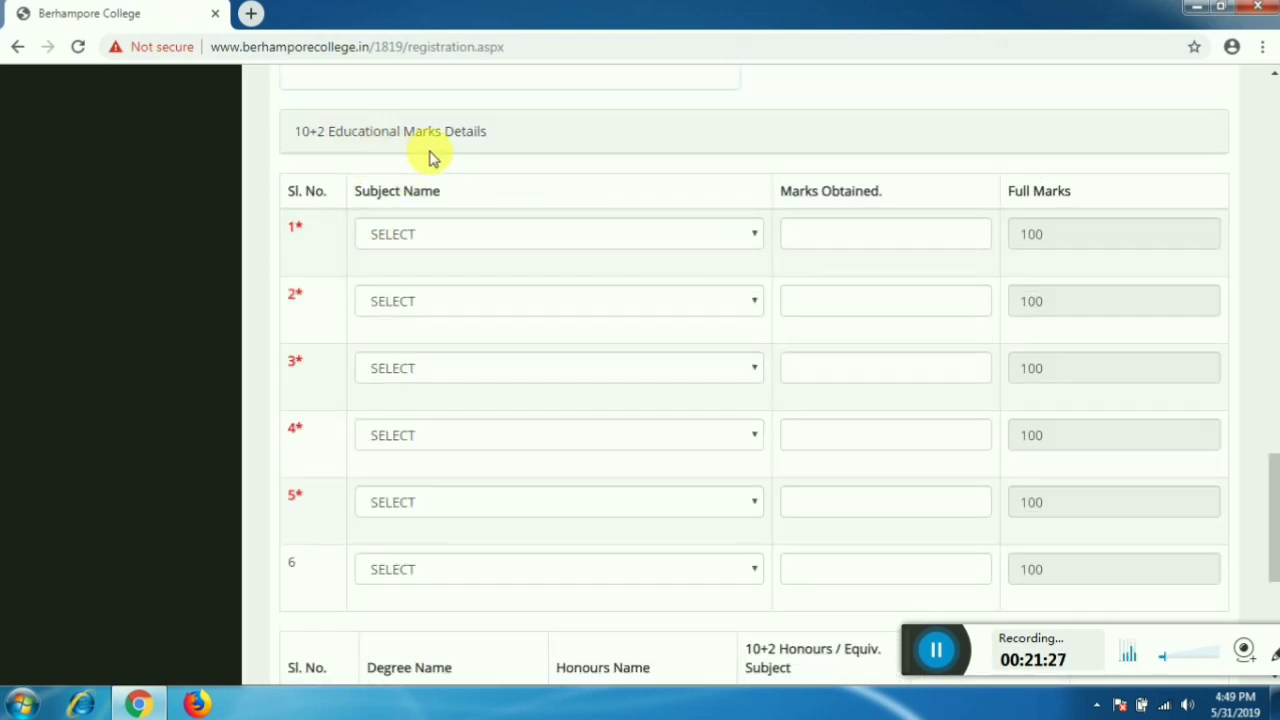
click(557, 244)
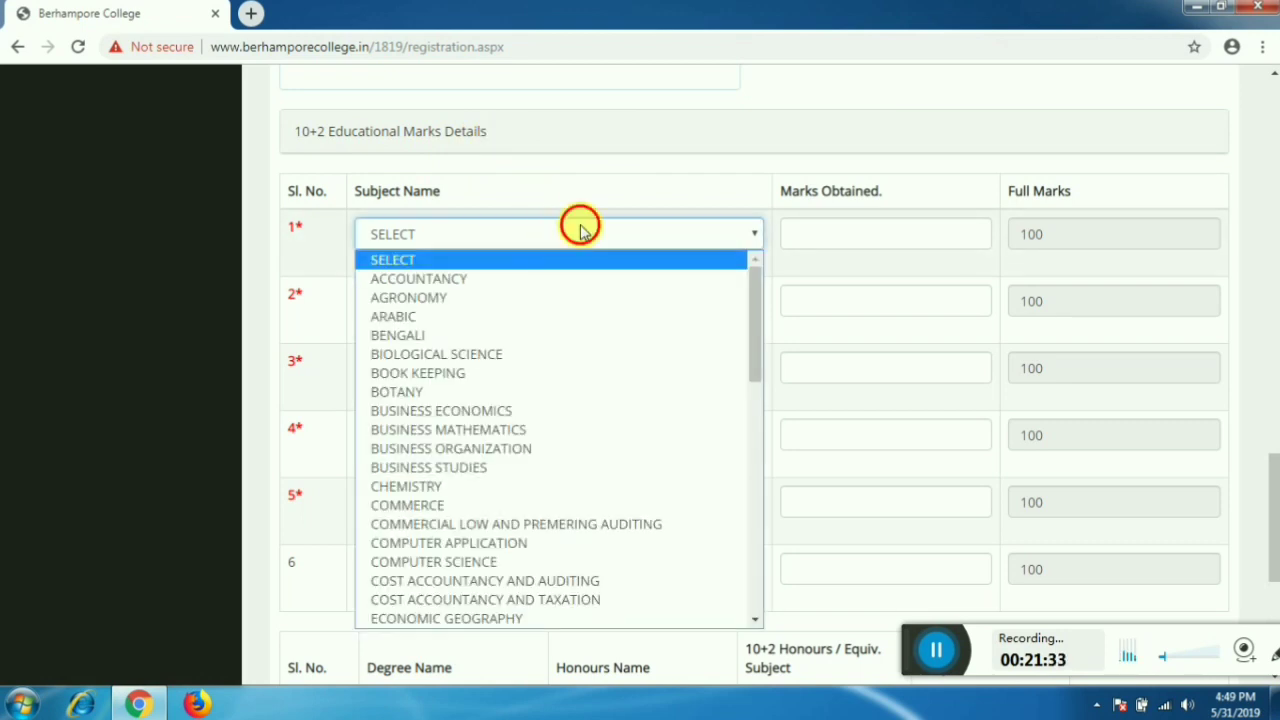
click(570, 227)
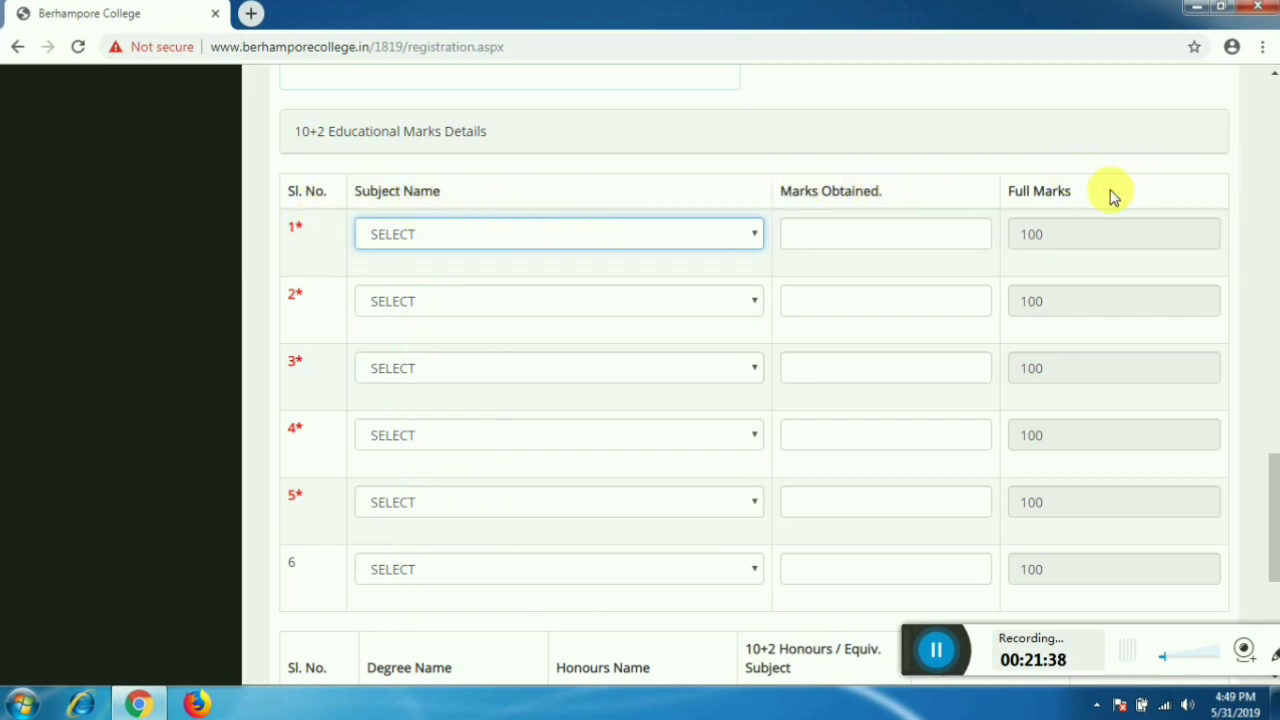
click(512, 240)
key(b)
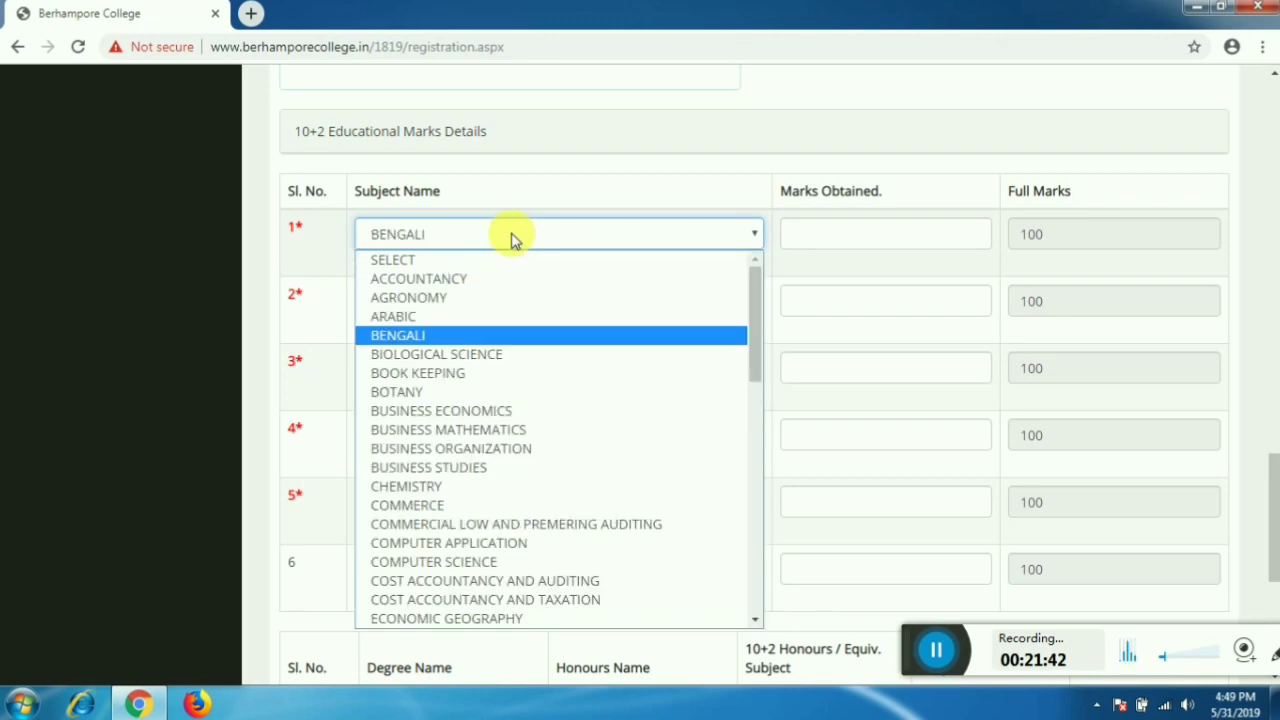
click(470, 336)
click(840, 234)
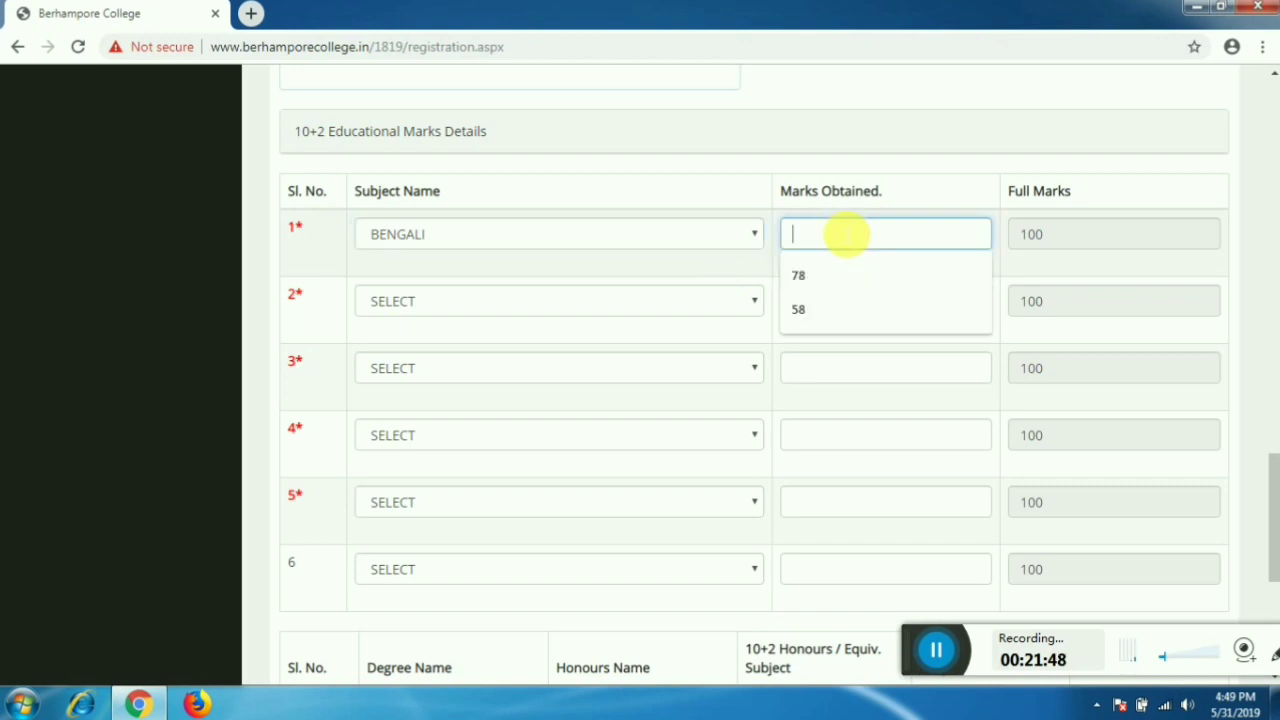
text(80)
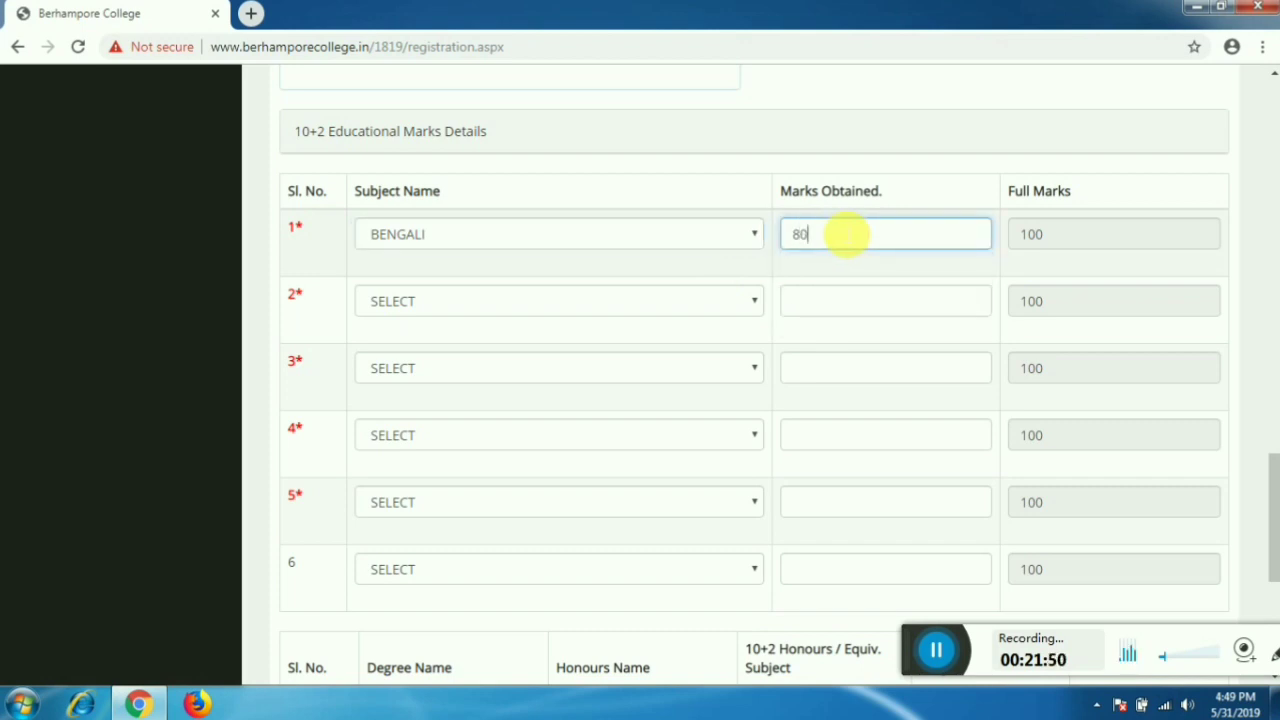
key(Tab)
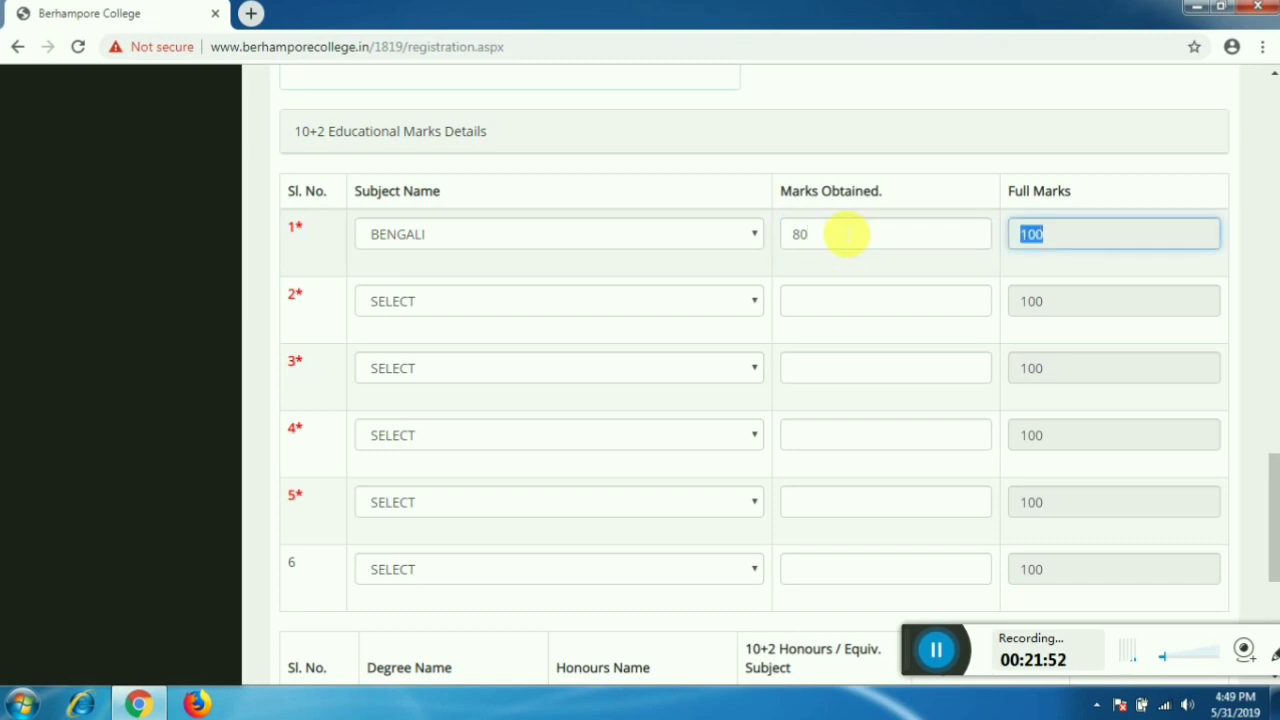
- Choose ENGLISH as the subject in row 2 of the marks table
key(Tab)
click(666, 300)
text(e)
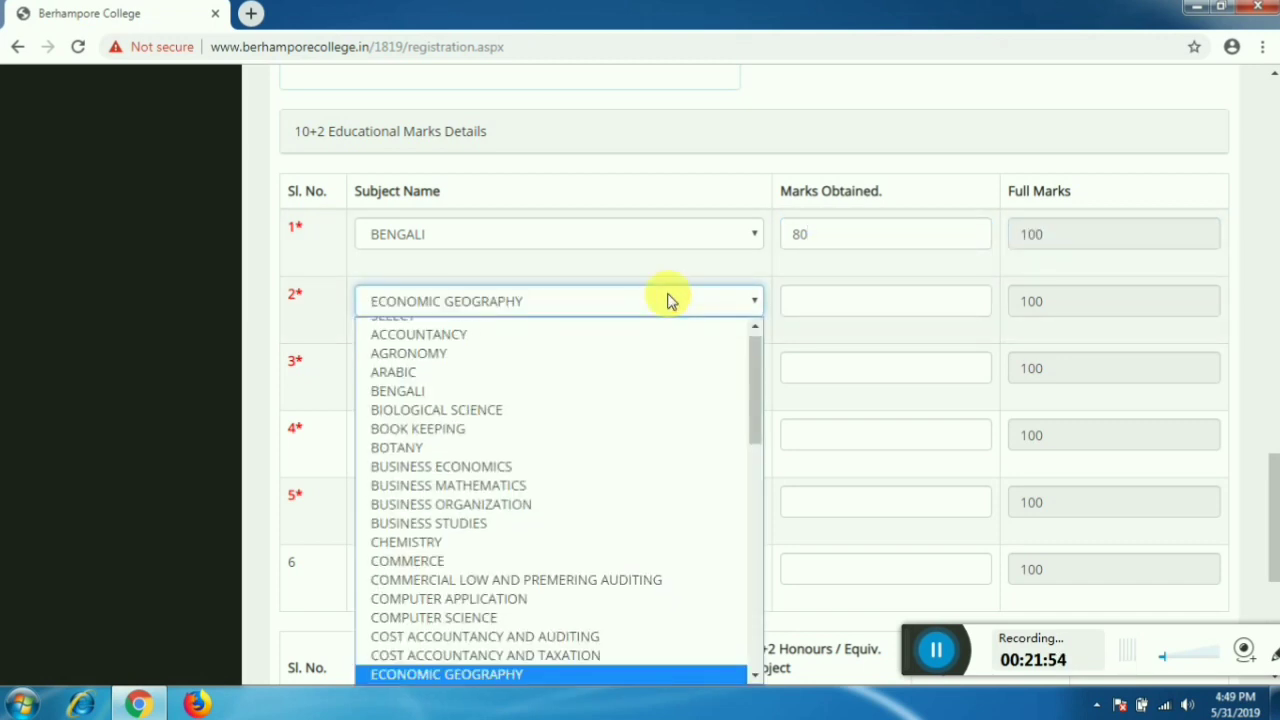
text(n)
scroll(618, 348, up, 1)
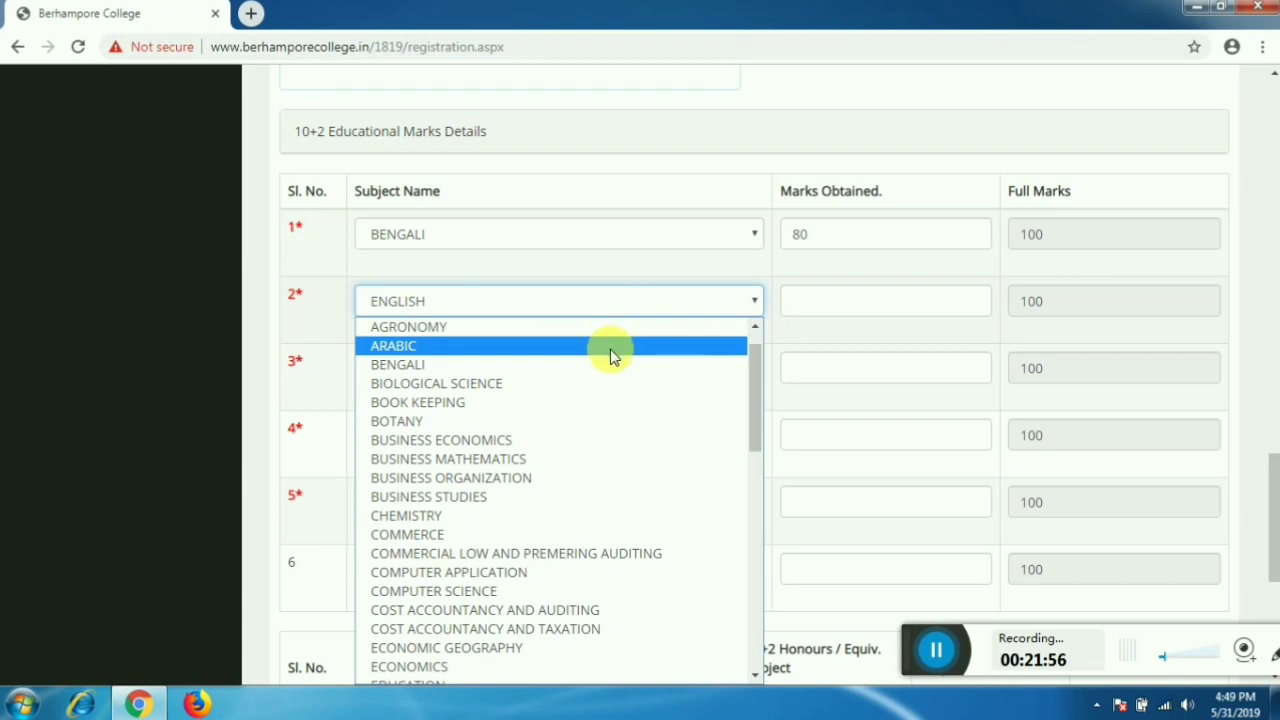
scroll(592, 322, up, 1)
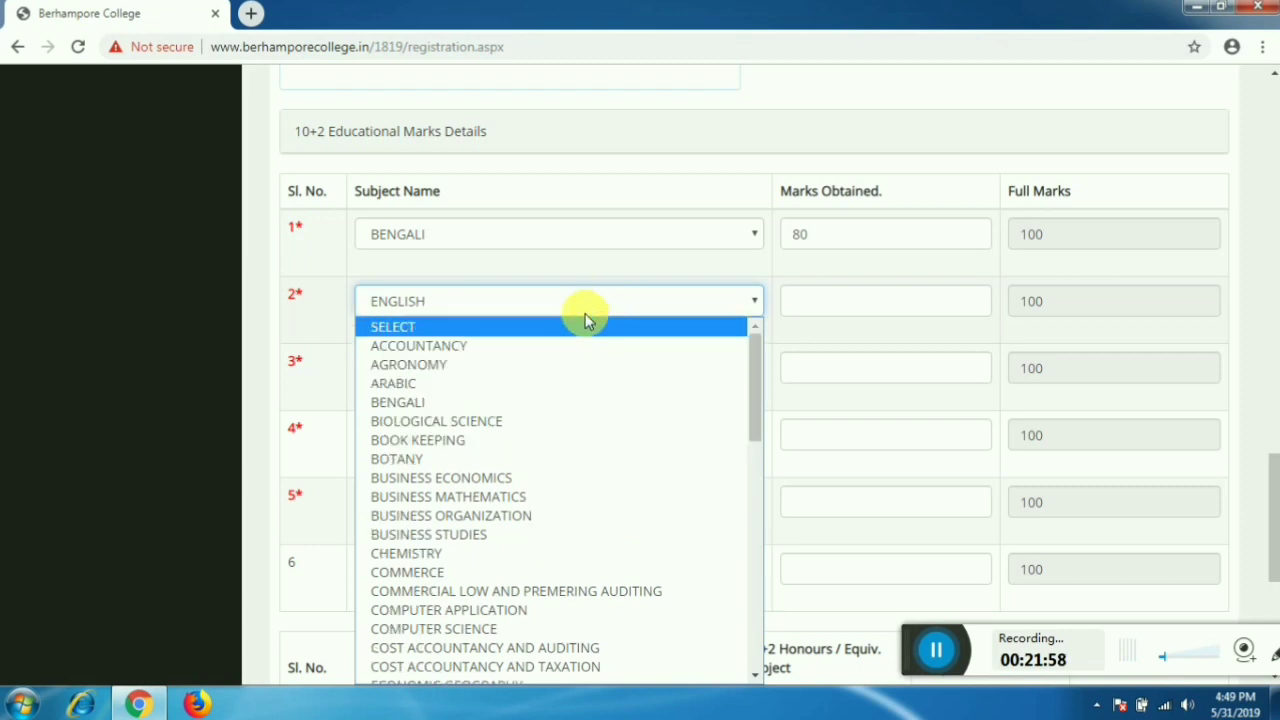
text(en)
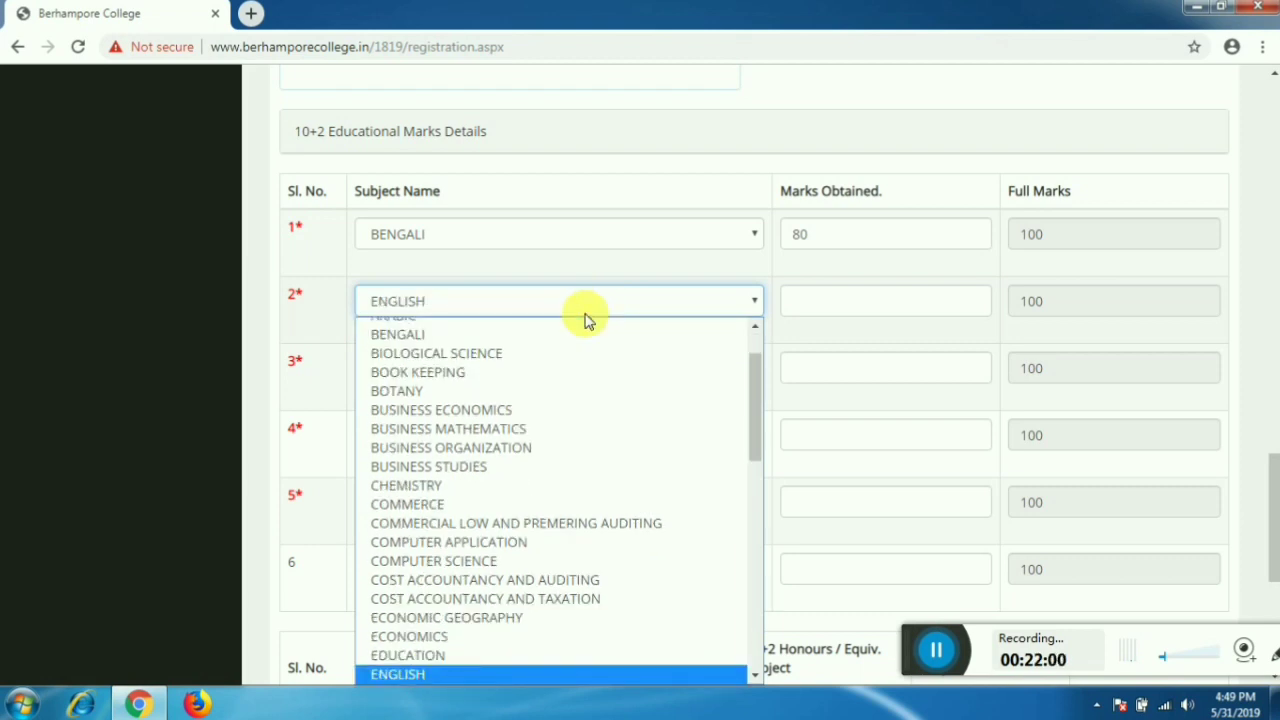
key(Return)
- Enter 77 marks for row 2 and set row 3 to GEOGRAPHY with 71
click(848, 302)
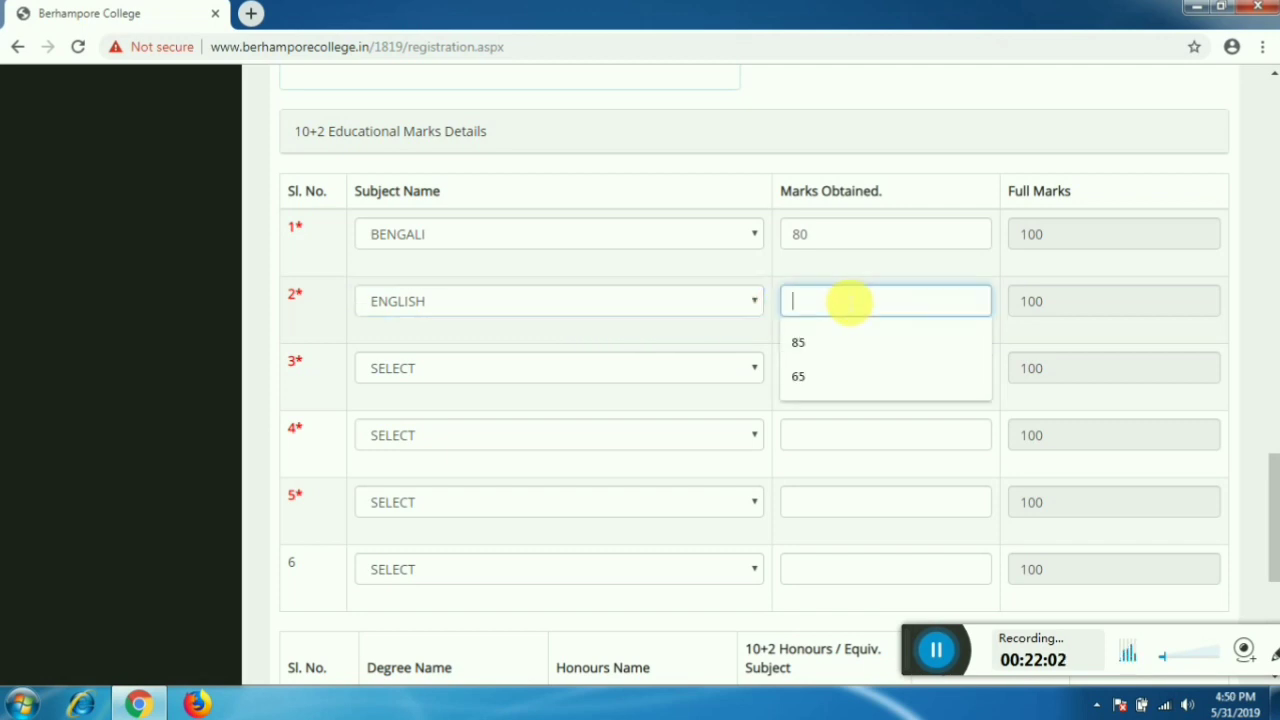
text(77)
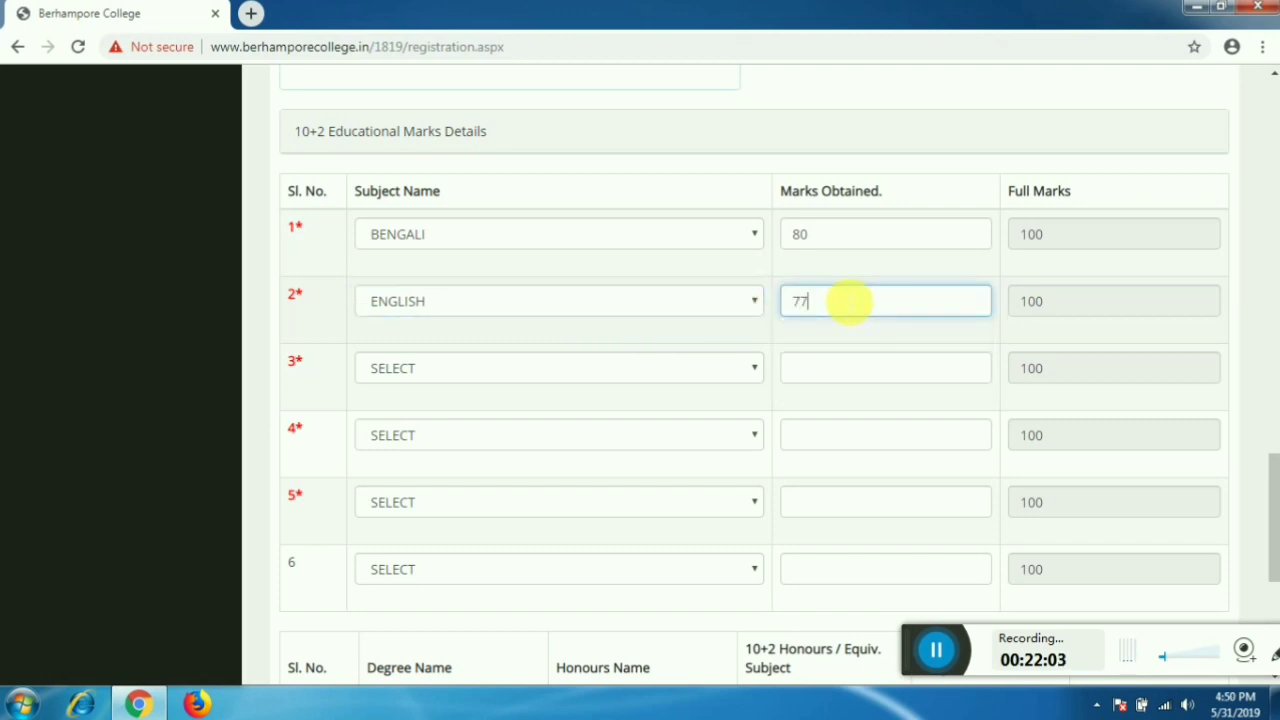
key(Tab)
key(Tab)
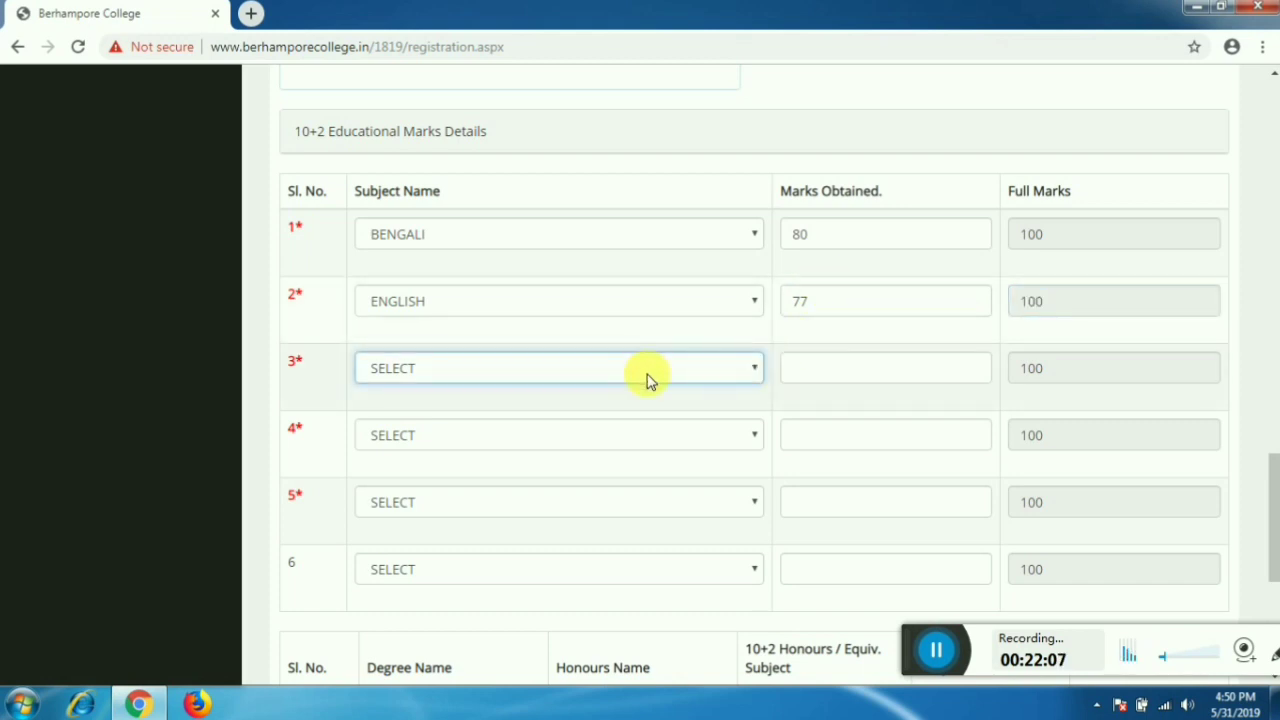
click(647, 370)
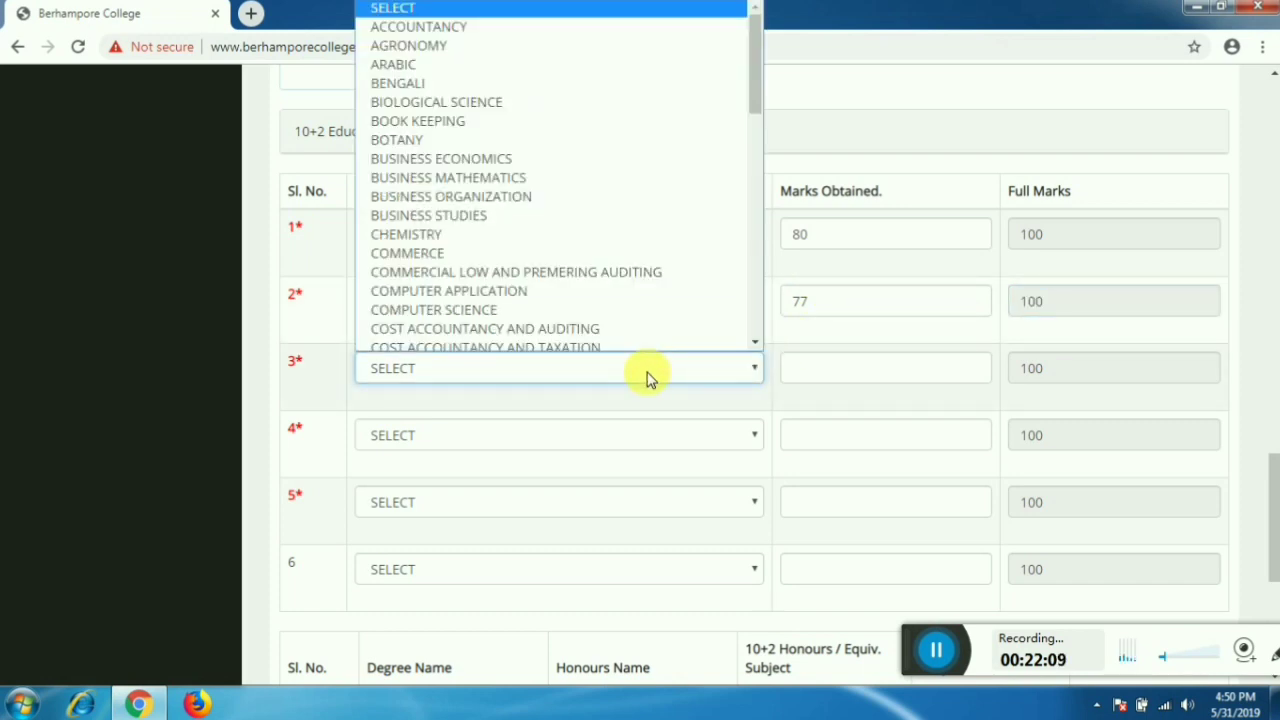
key(g)
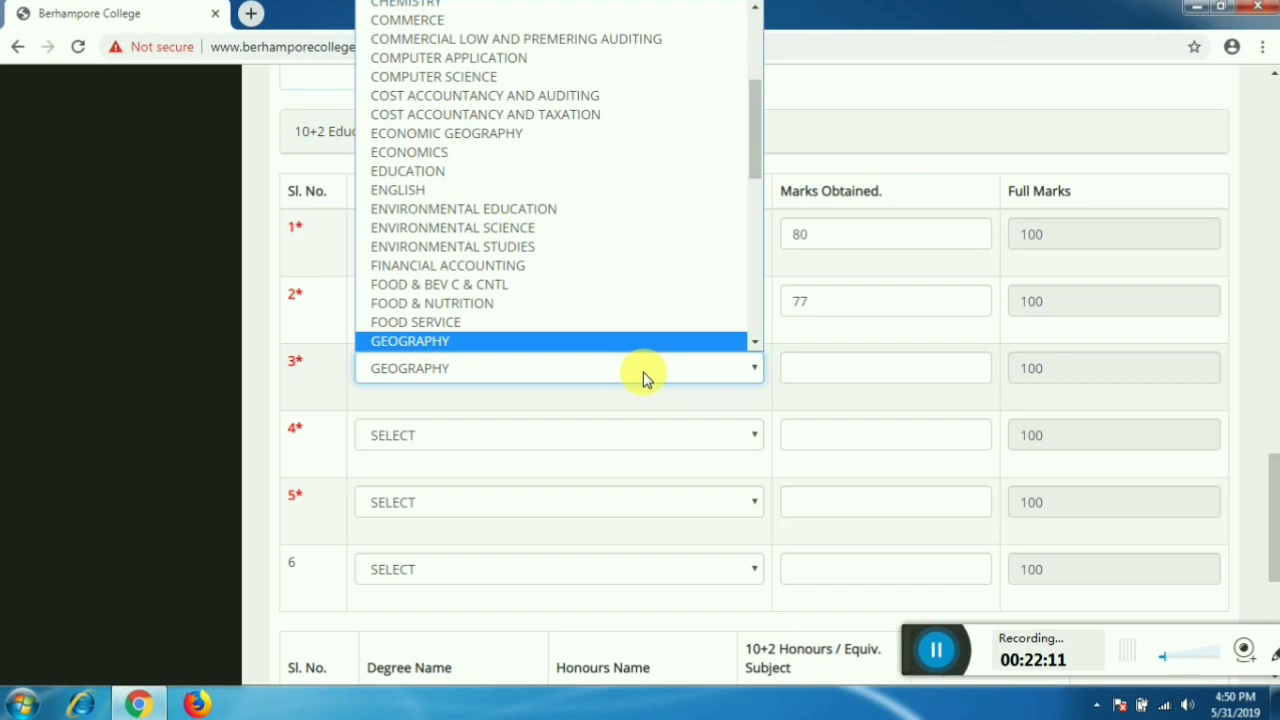
click(643, 378)
click(806, 372)
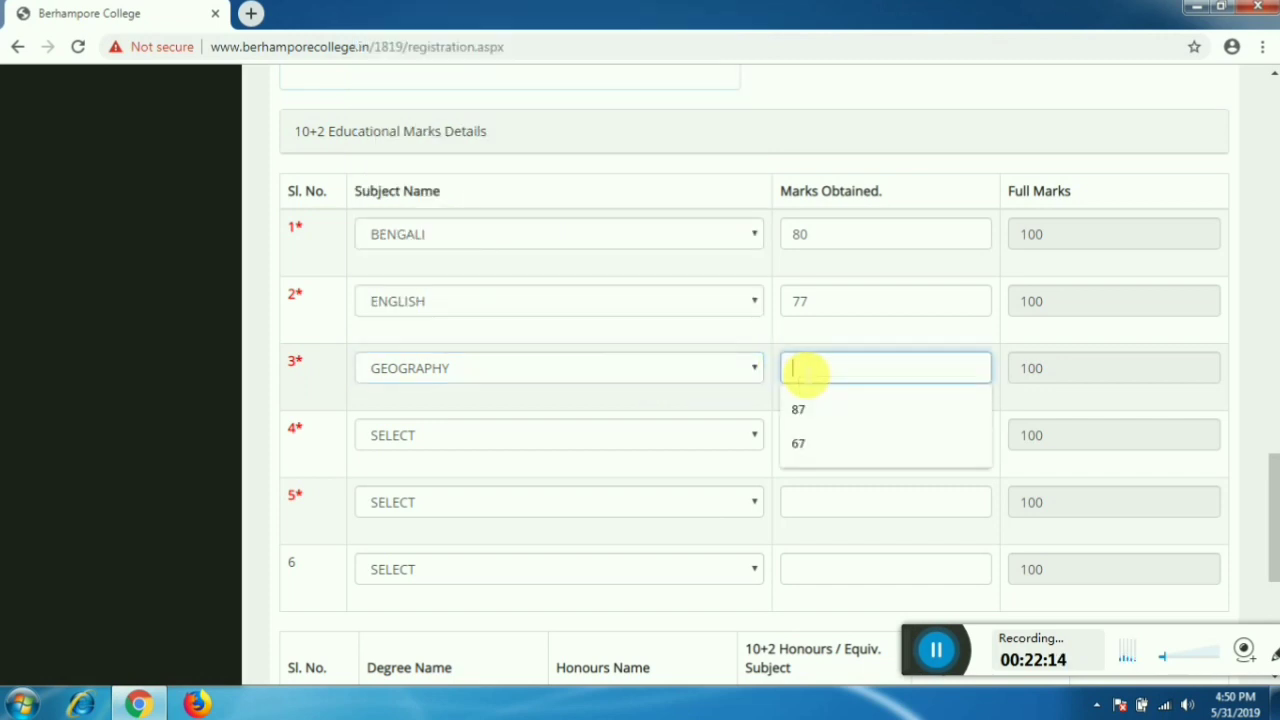
text(71)
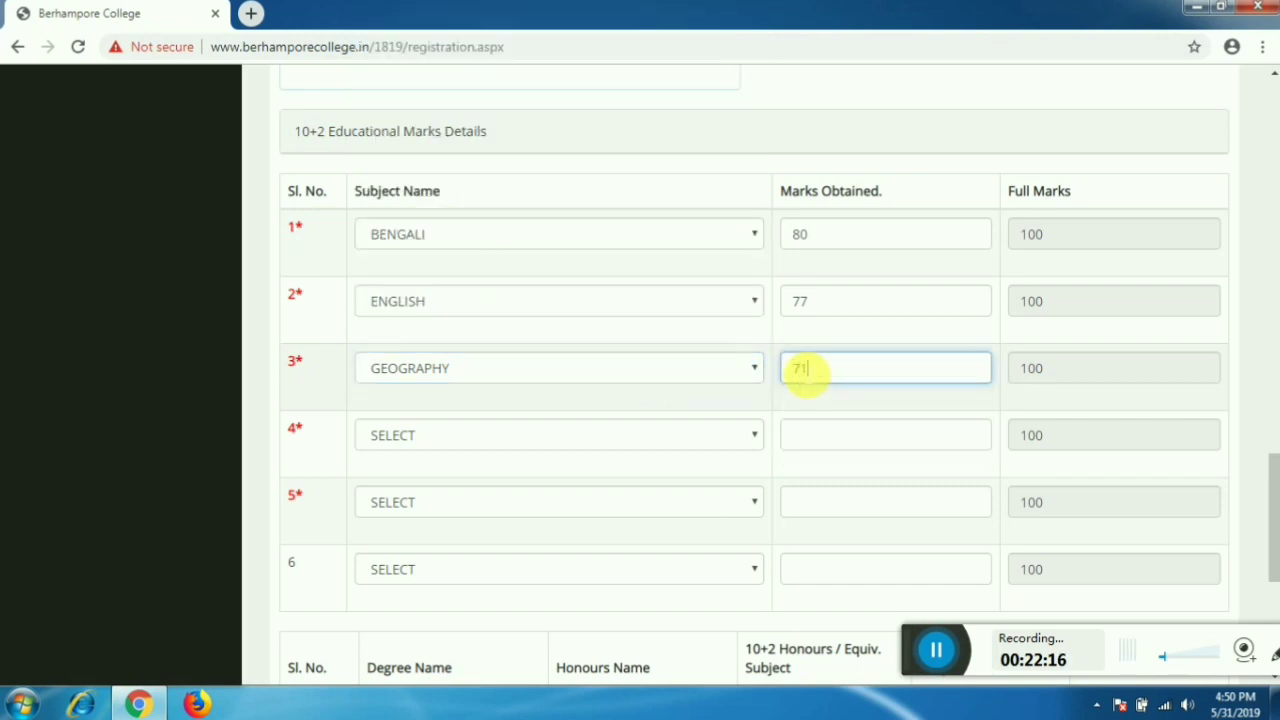
key(Tab)
key(Tab)
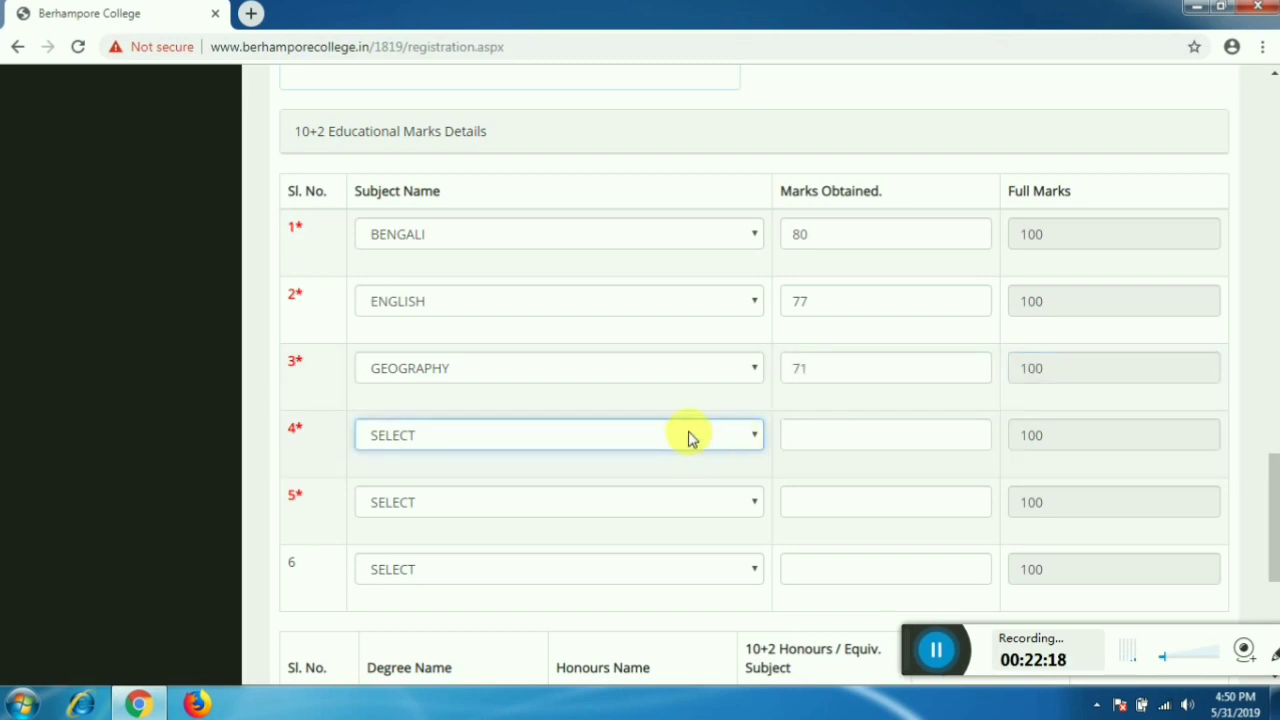
- Set row 4 of the marks table to HISTORY with 81 marks
click(688, 438)
key(h)
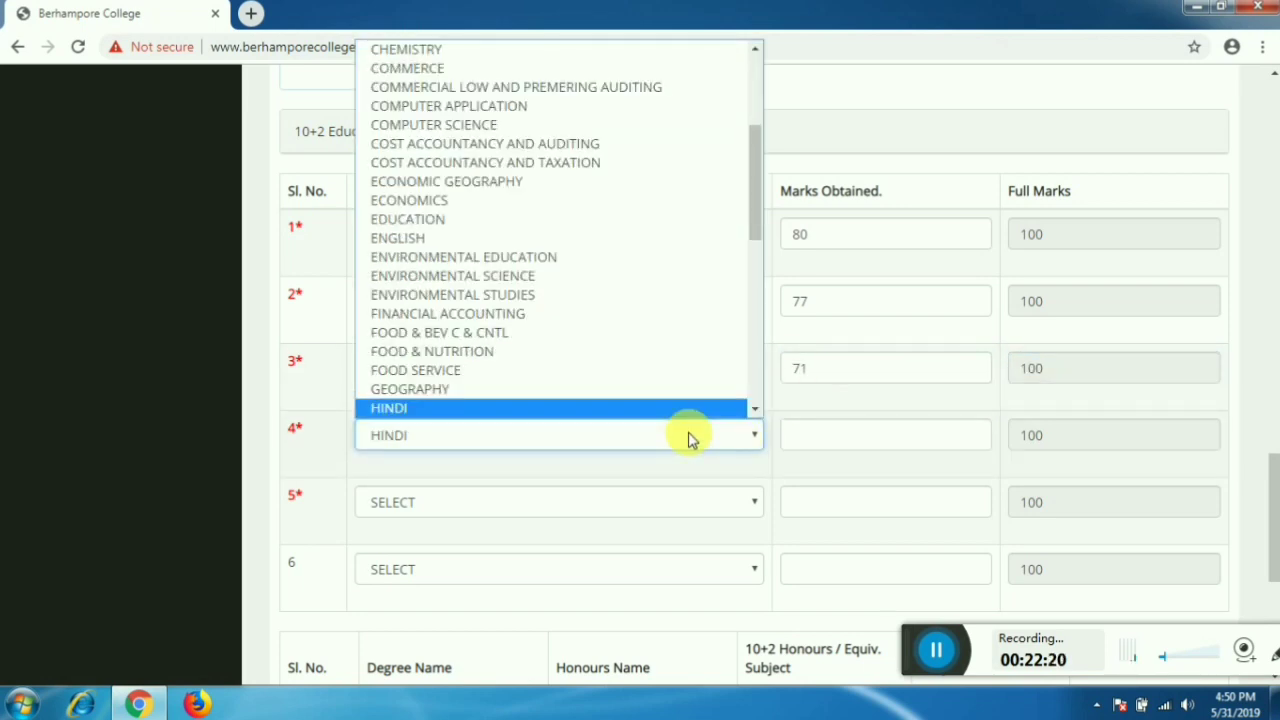
key(Down)
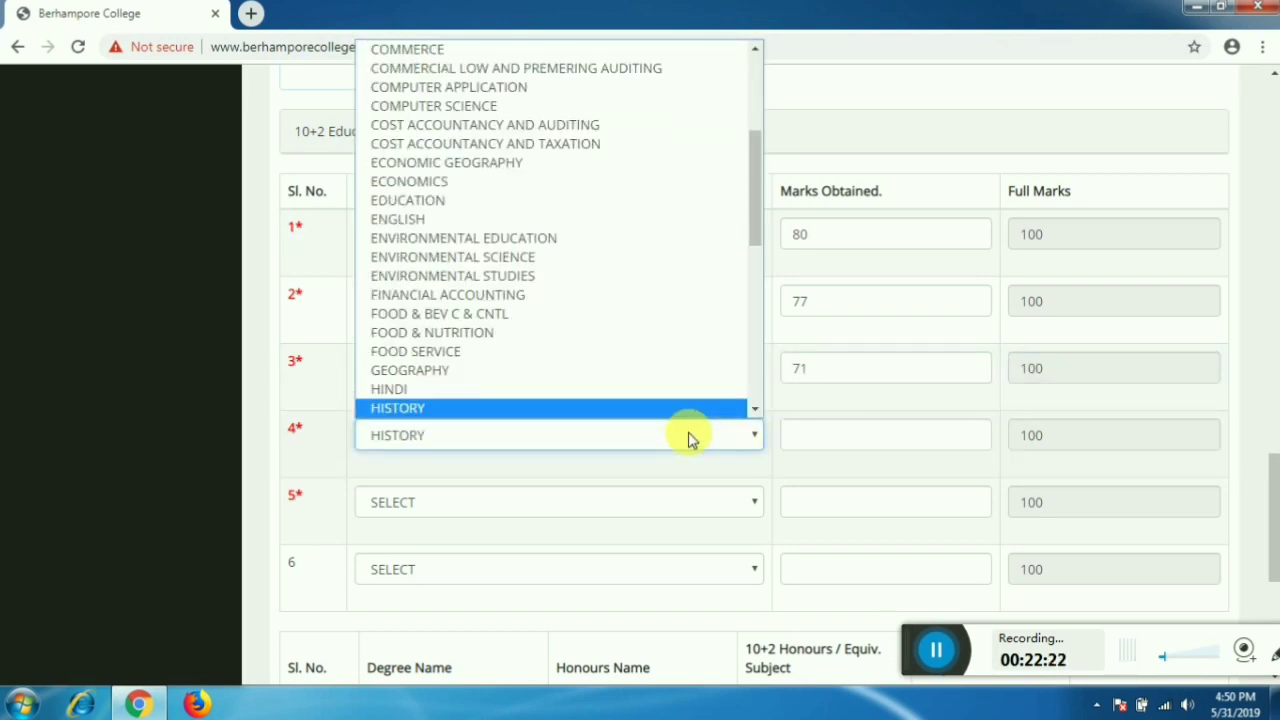
key(Return)
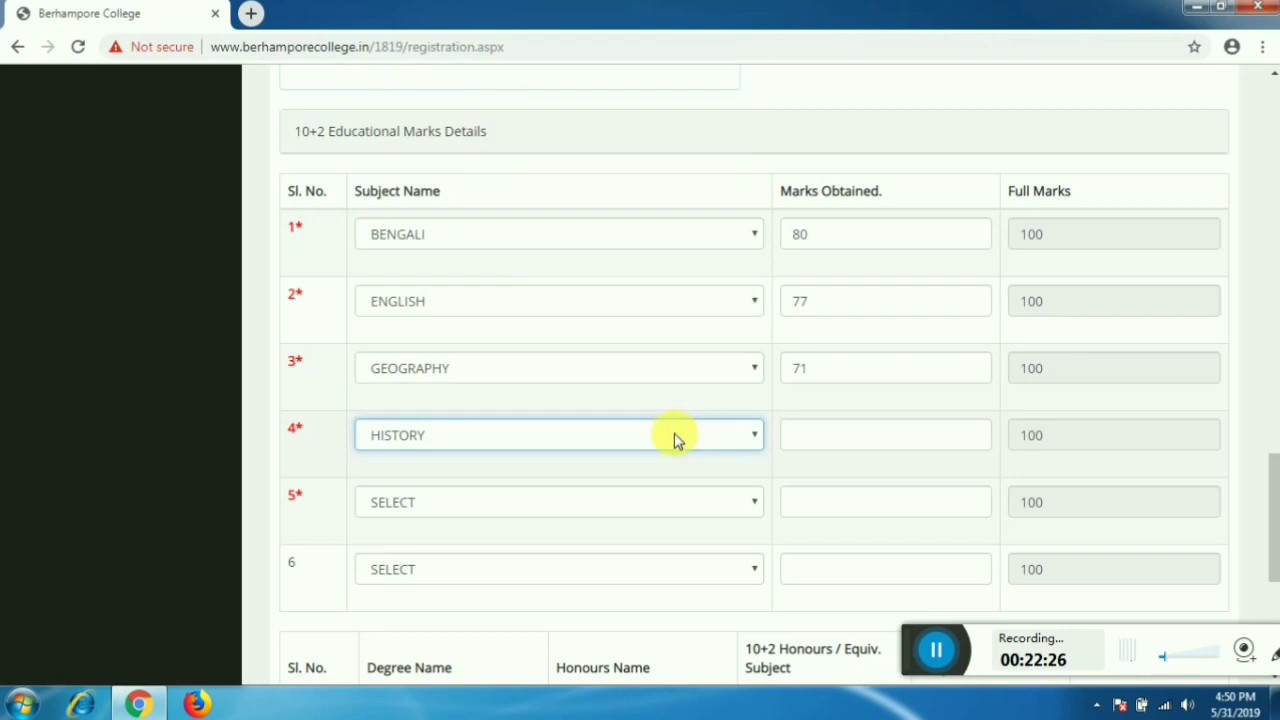
click(840, 437)
text(81)
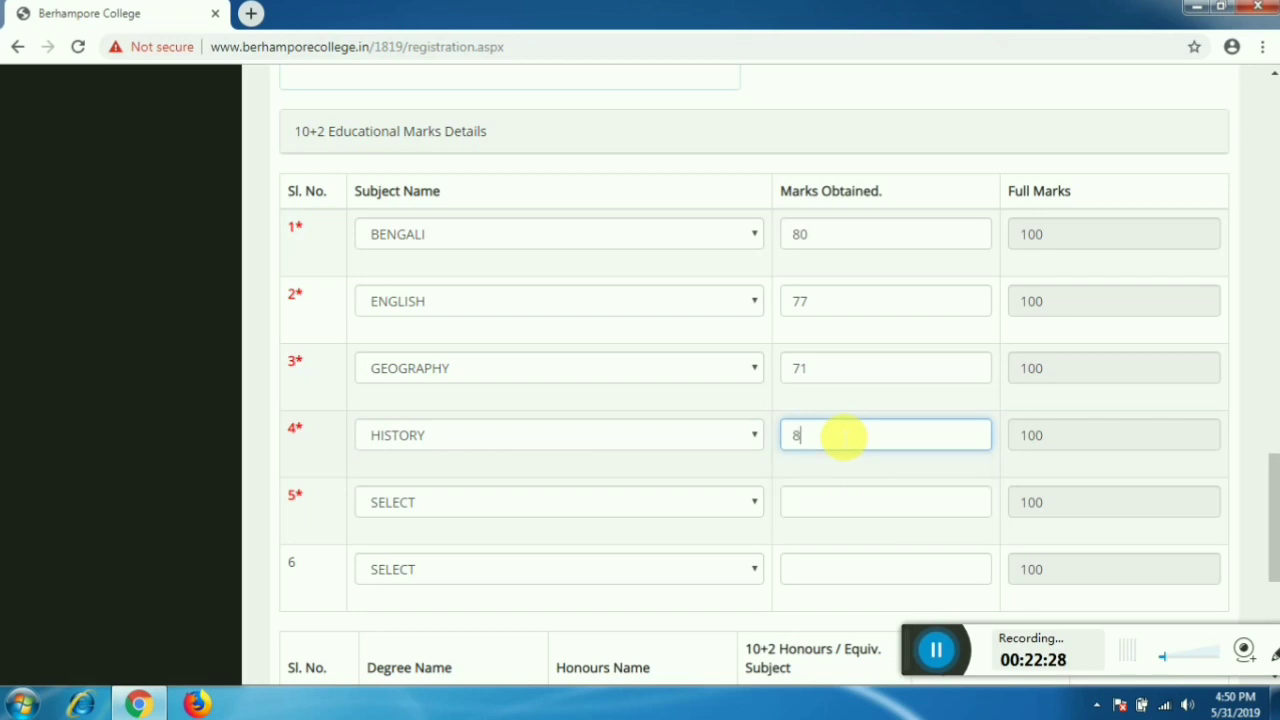
key(Tab)
key(Tab)
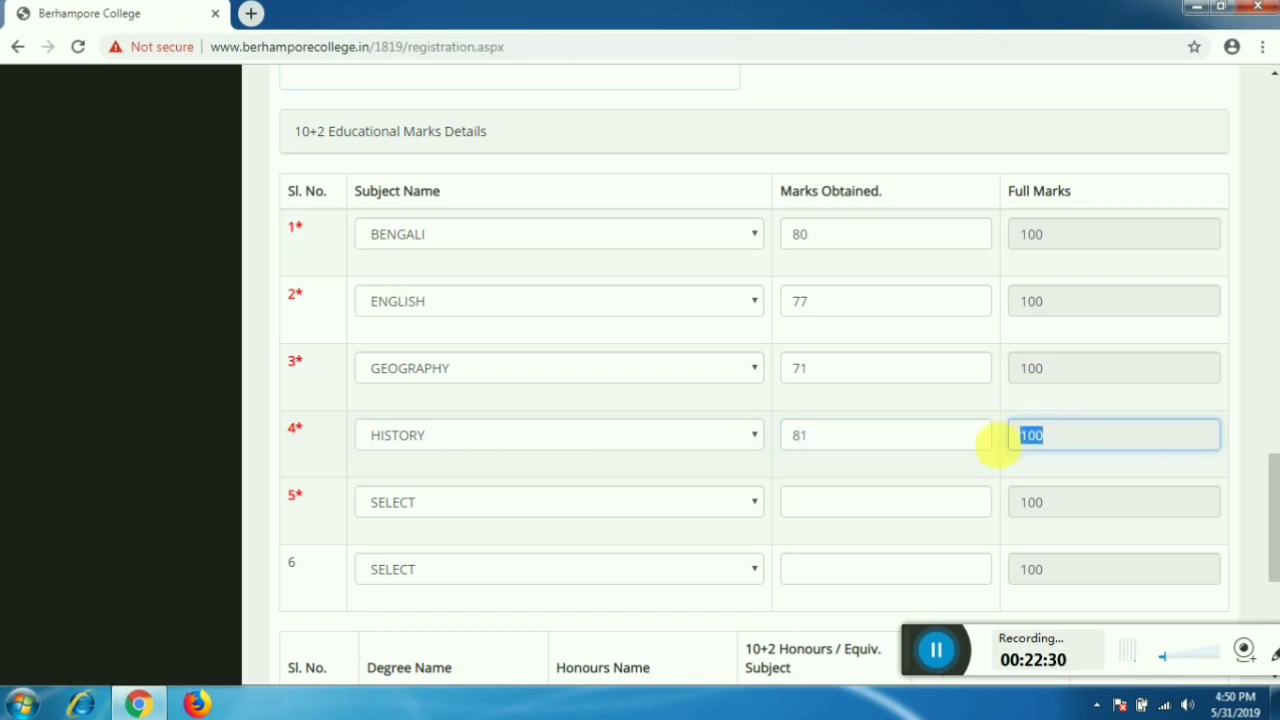
- Set row 5 to PHILOSOPHY with 82 marks and scroll down to the honours section
click(677, 508)
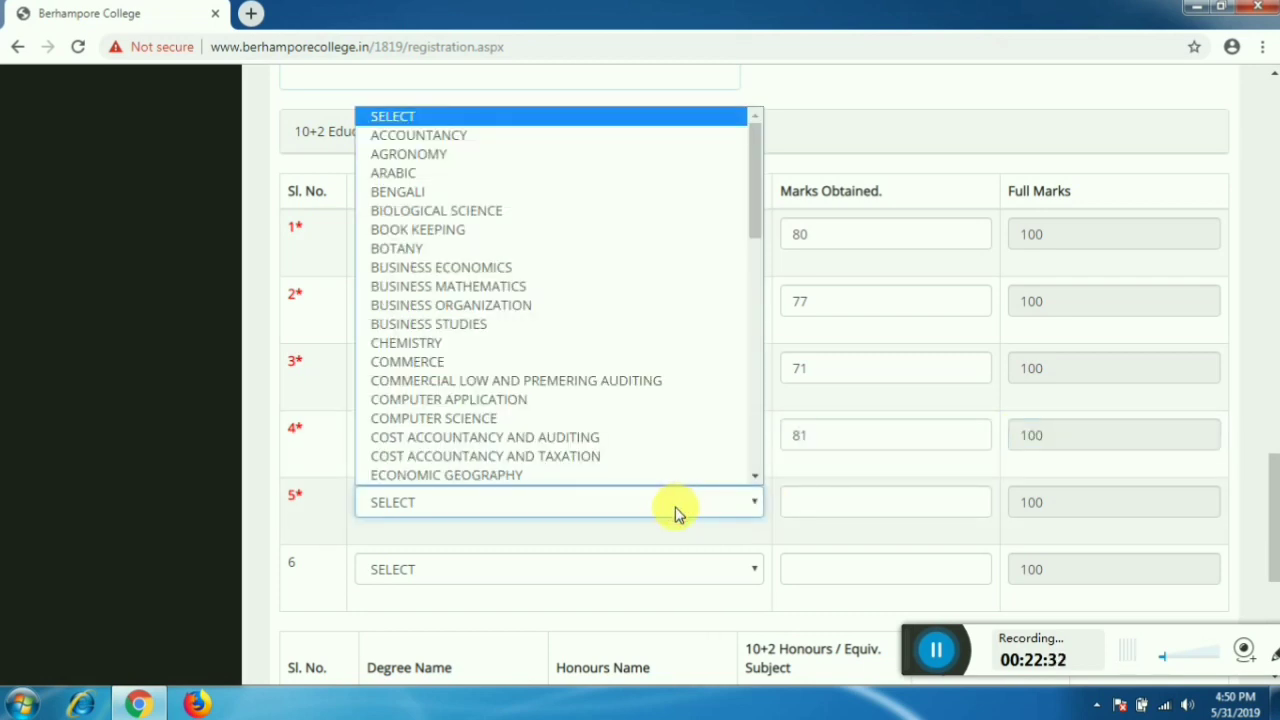
key(p)
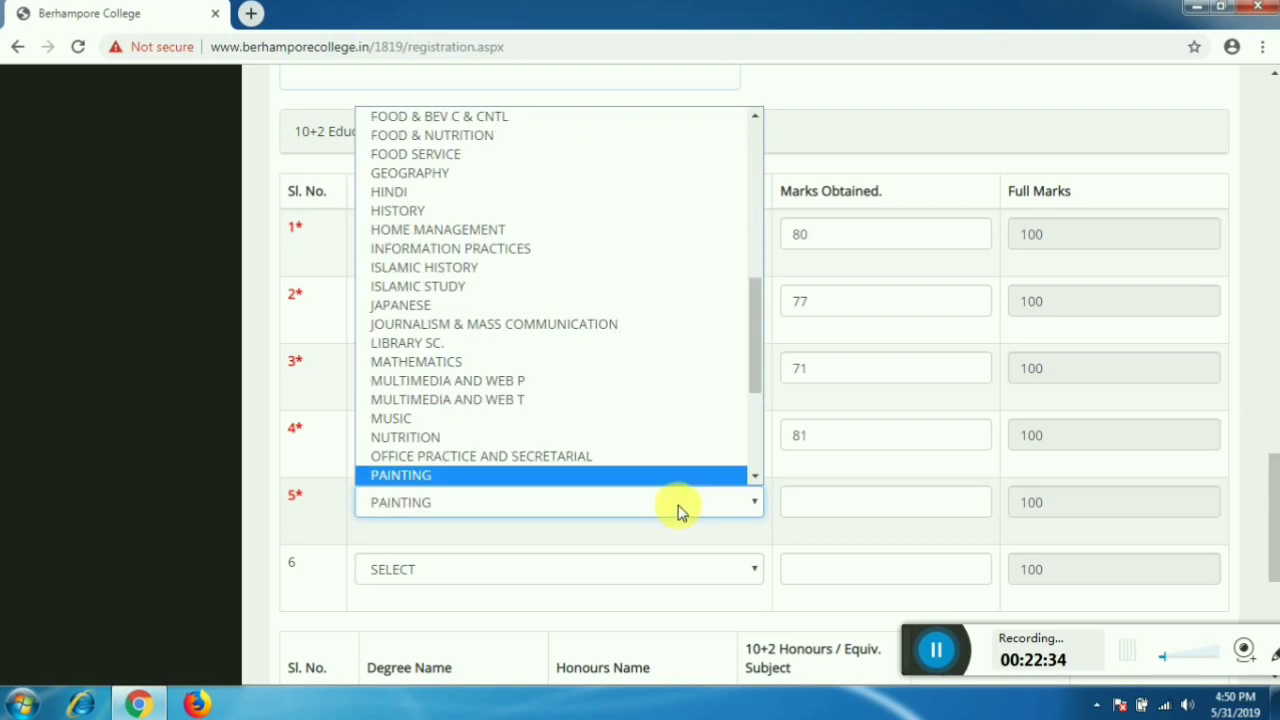
key(h)
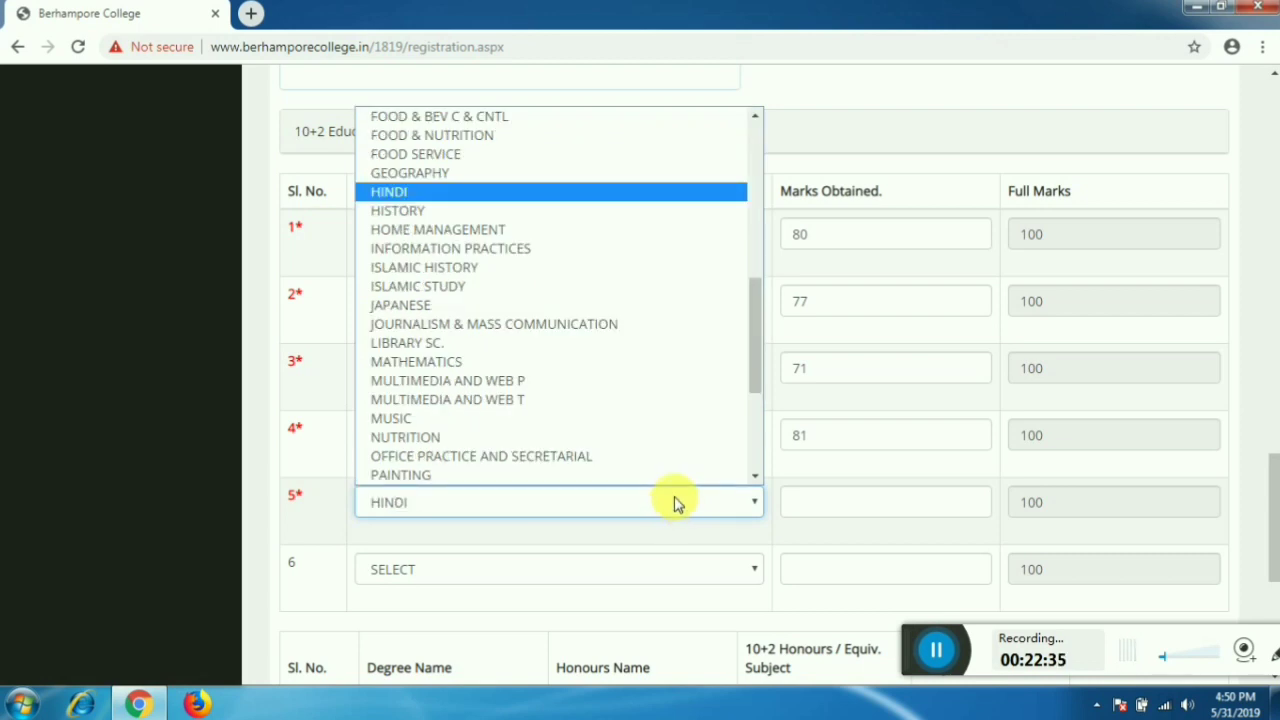
key(p)
key(h)
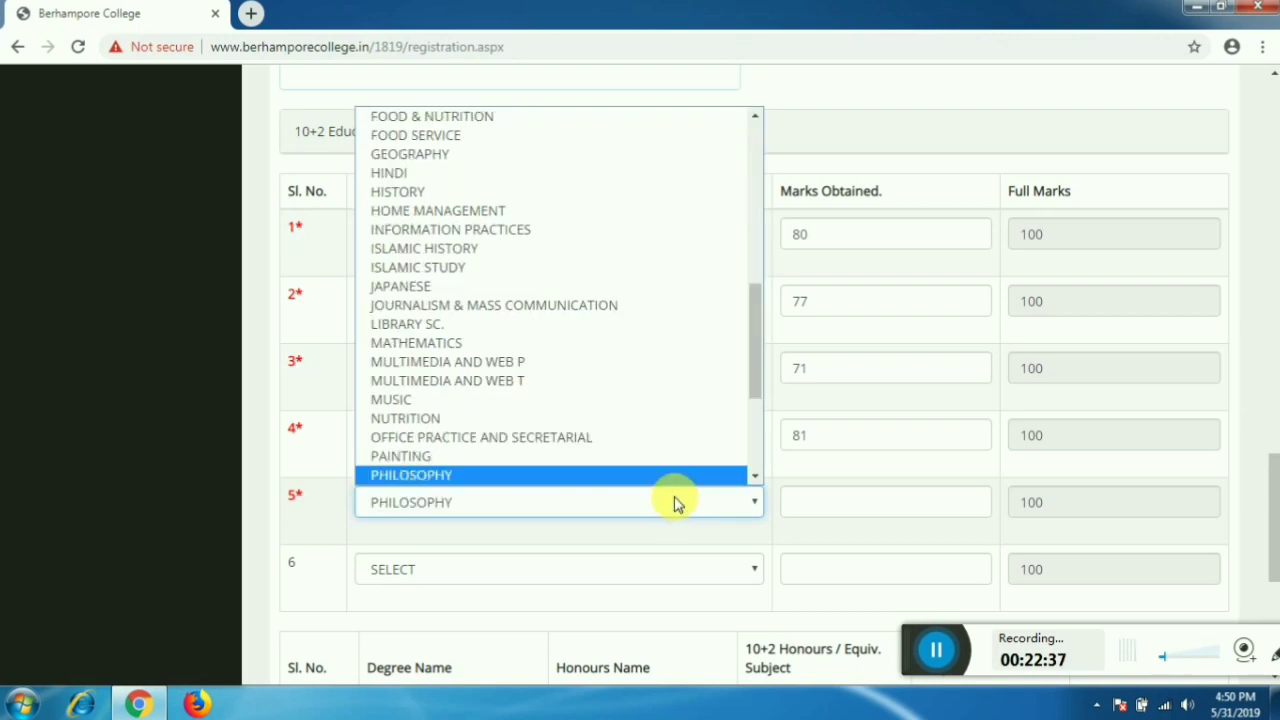
key(Return)
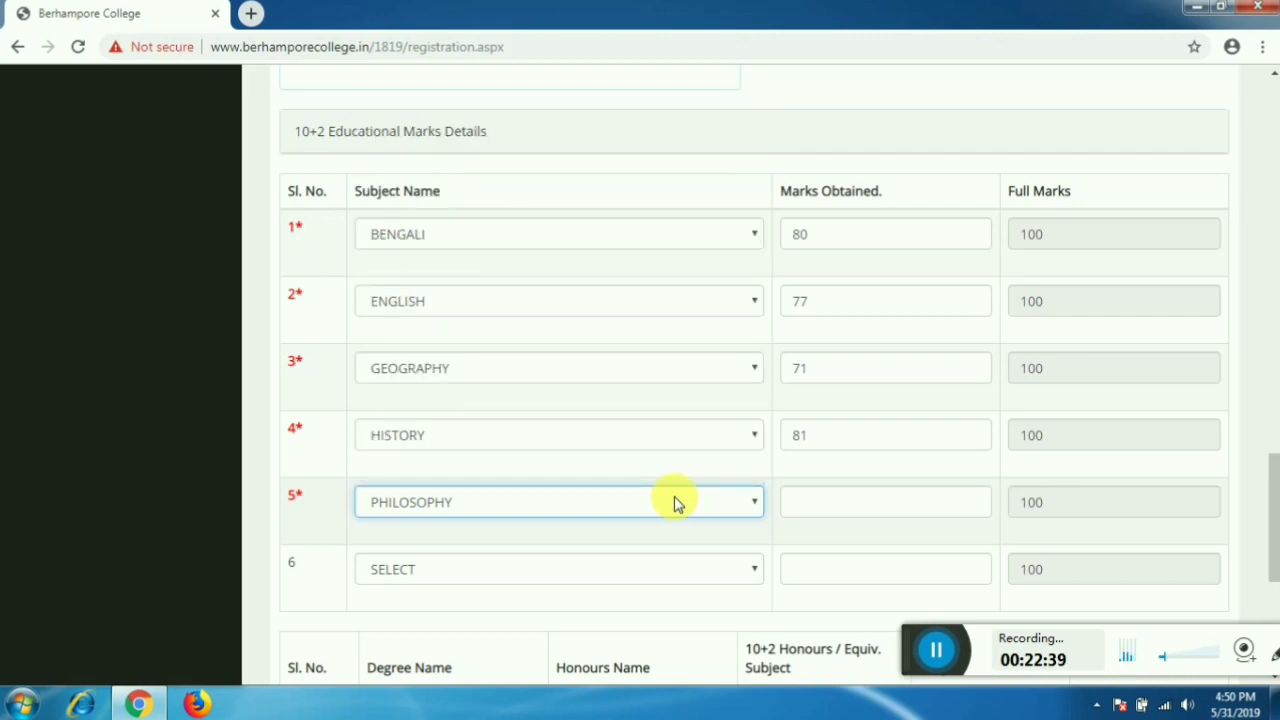
key(Tab)
text(82)
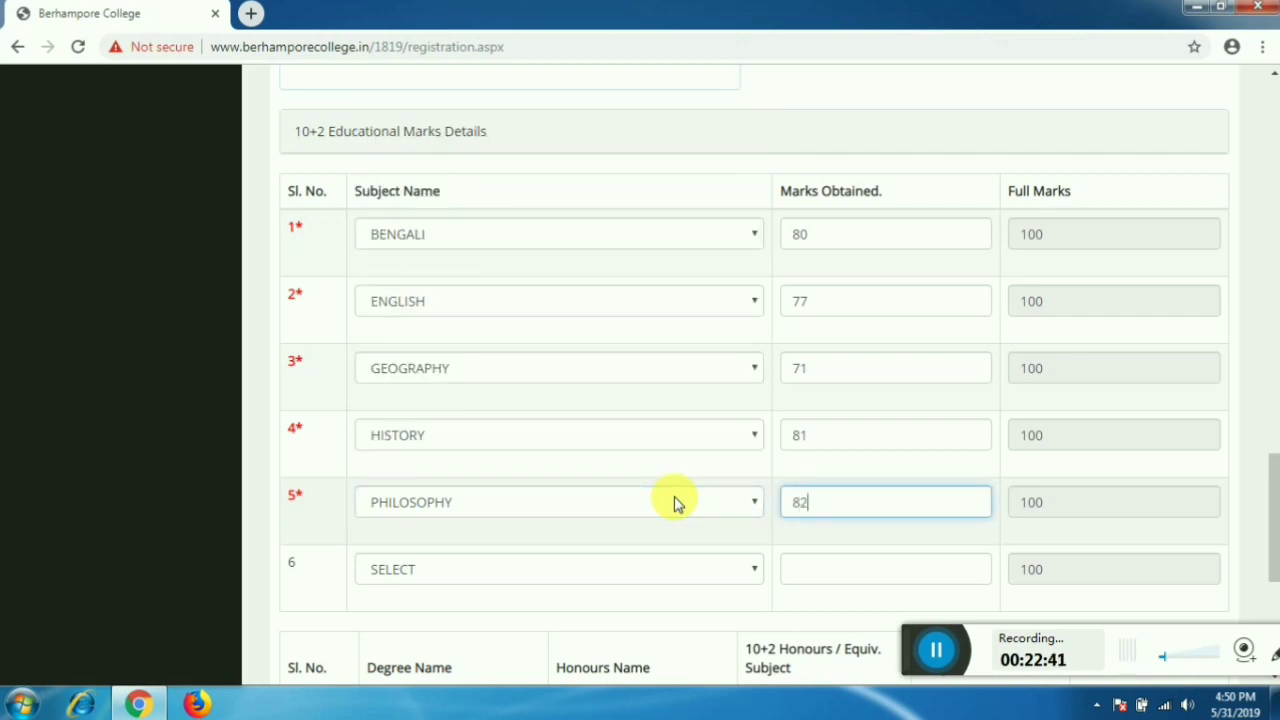
key(Tab)
scroll(700, 505, down, 1)
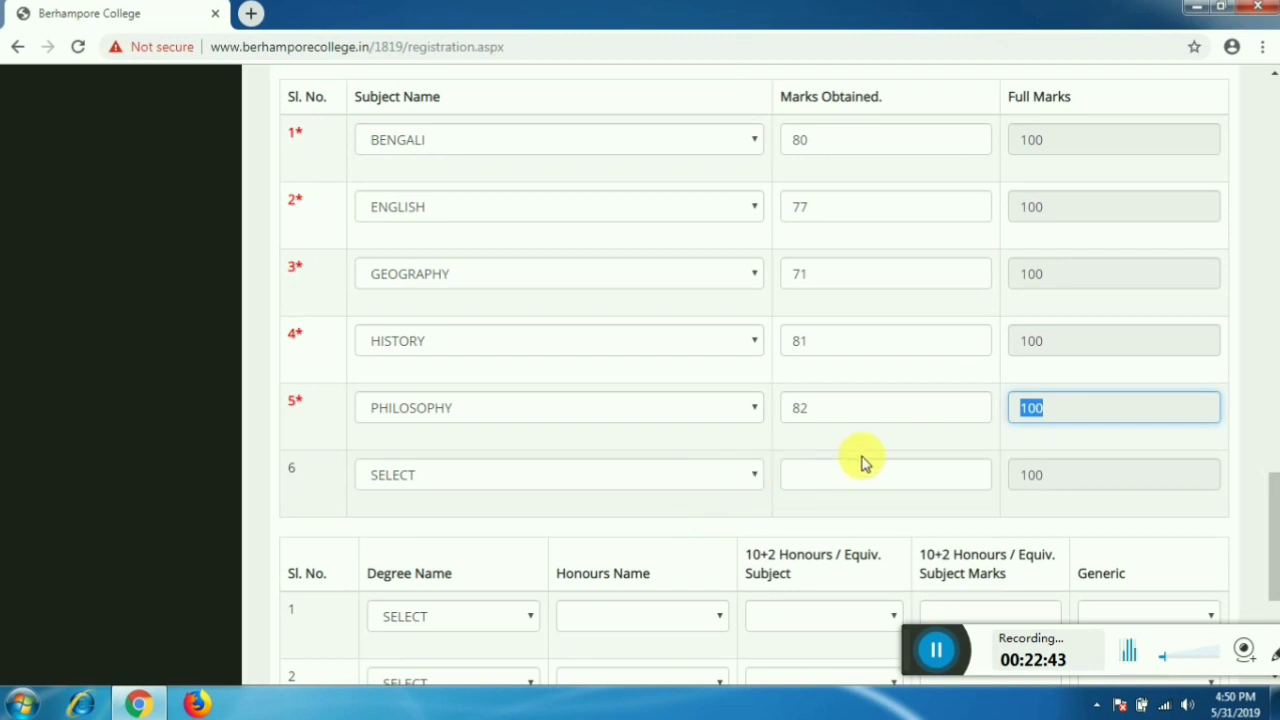
key(Tab)
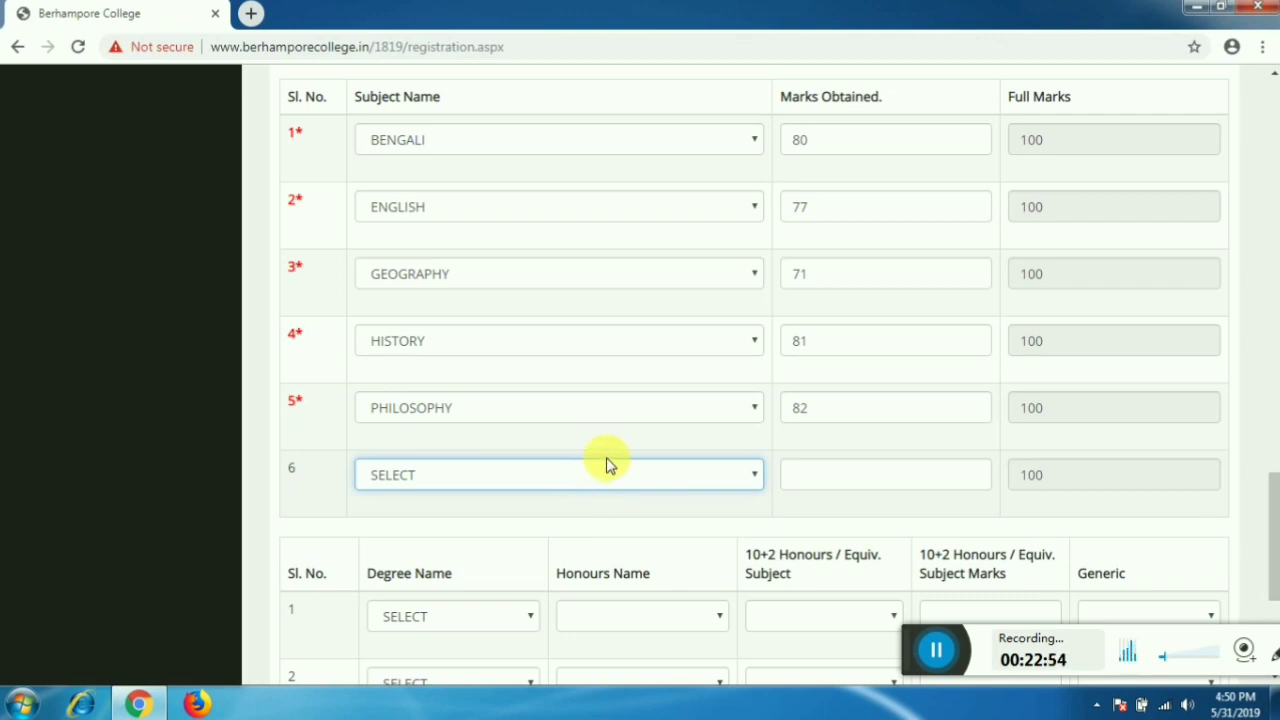
scroll(770, 410, down, 1)
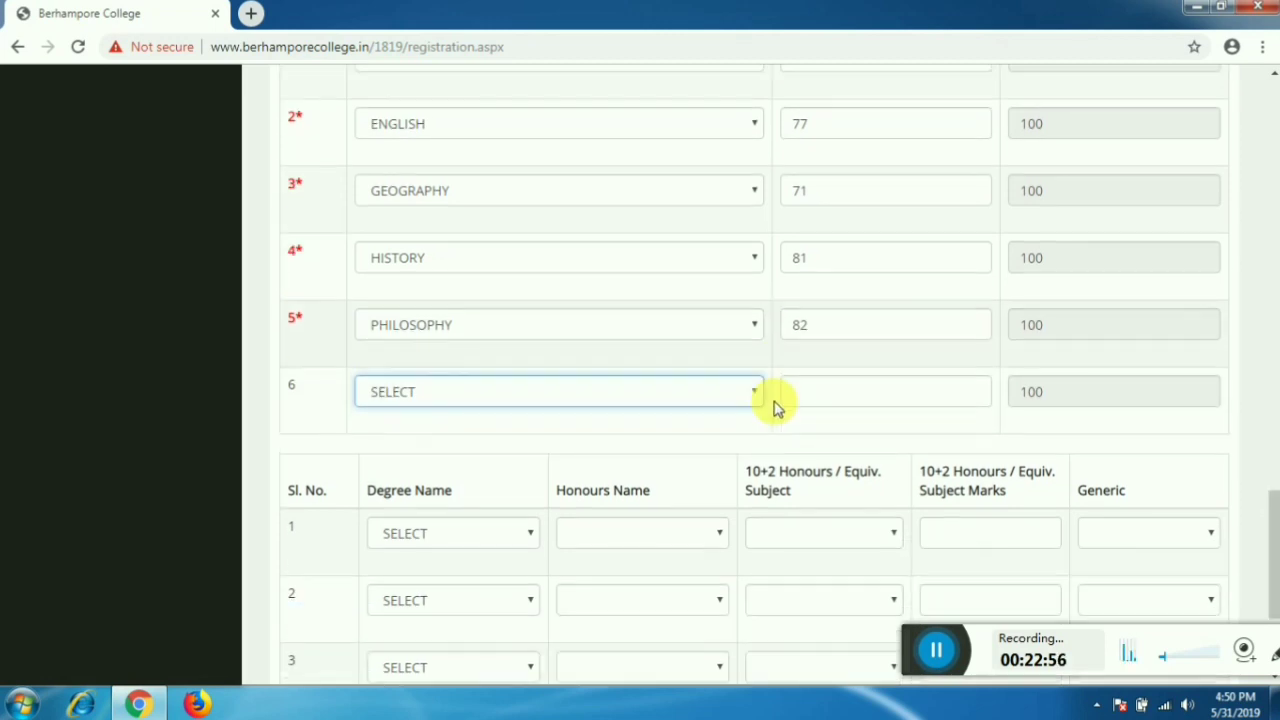
scroll(780, 404, down, 2)
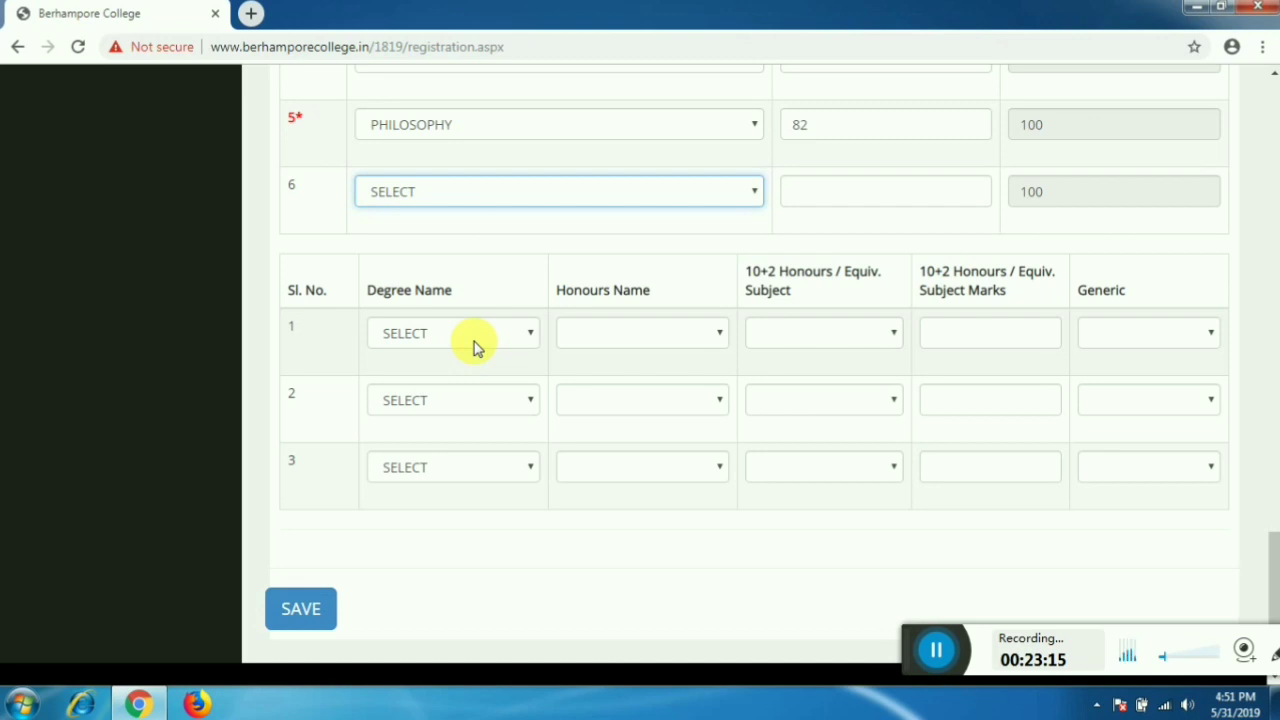
- Choose BA HONS as the degree with BENGALI HONS as the honours subject
click(478, 337)
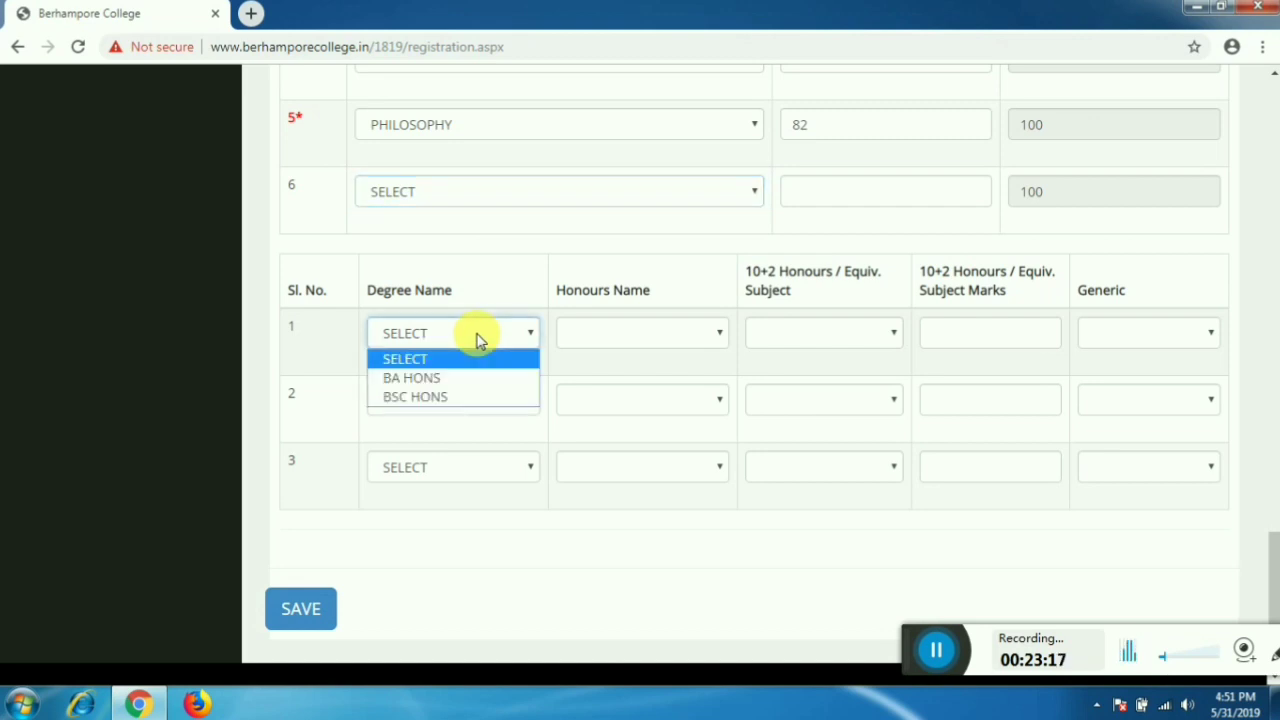
click(468, 384)
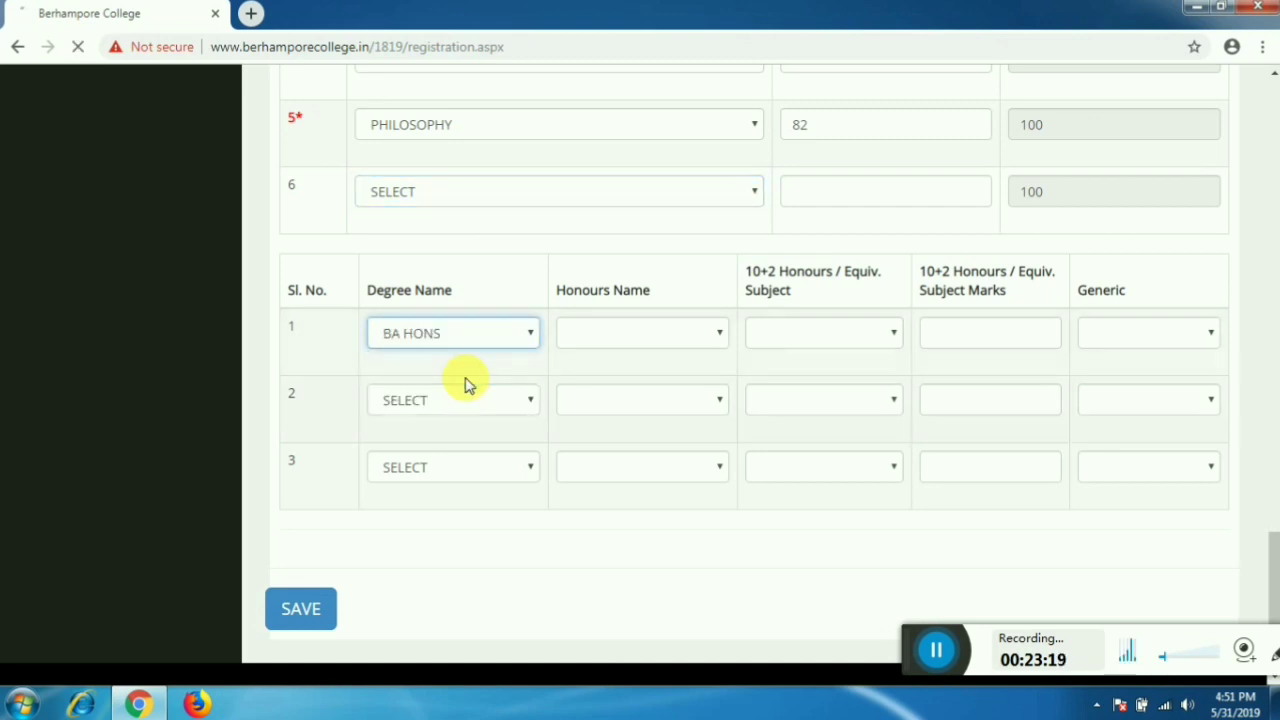
click(596, 334)
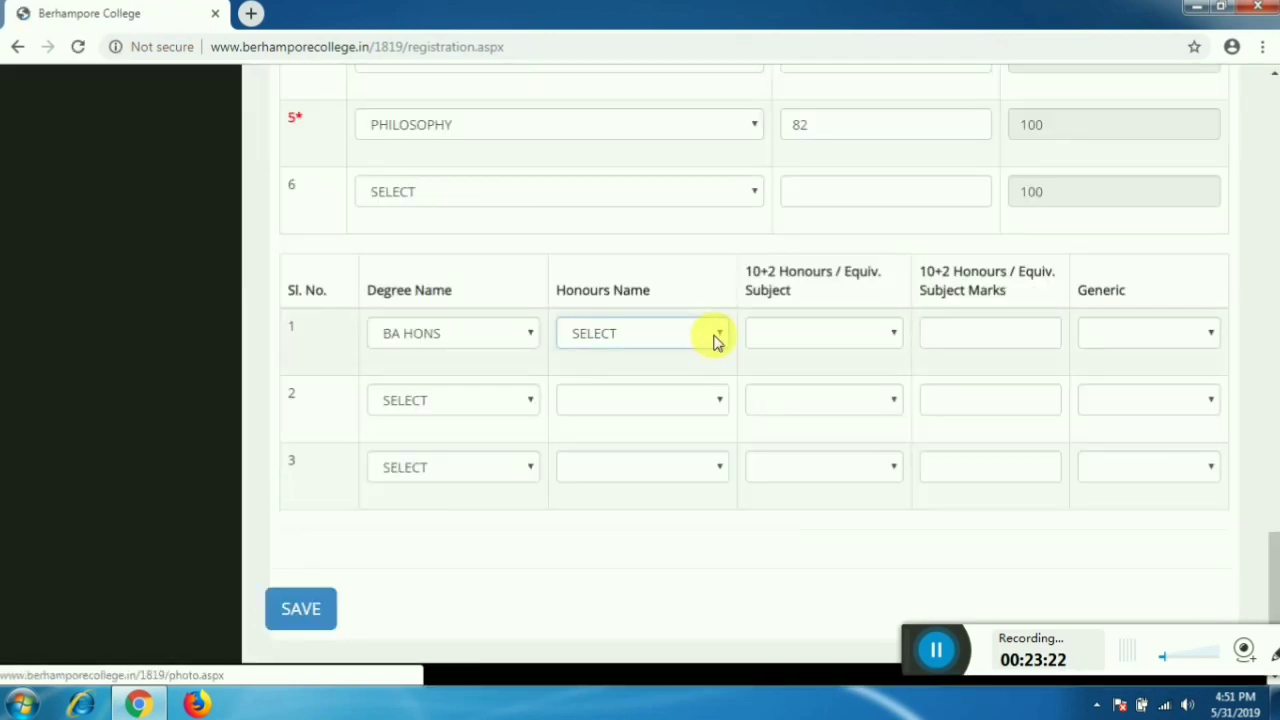
click(718, 336)
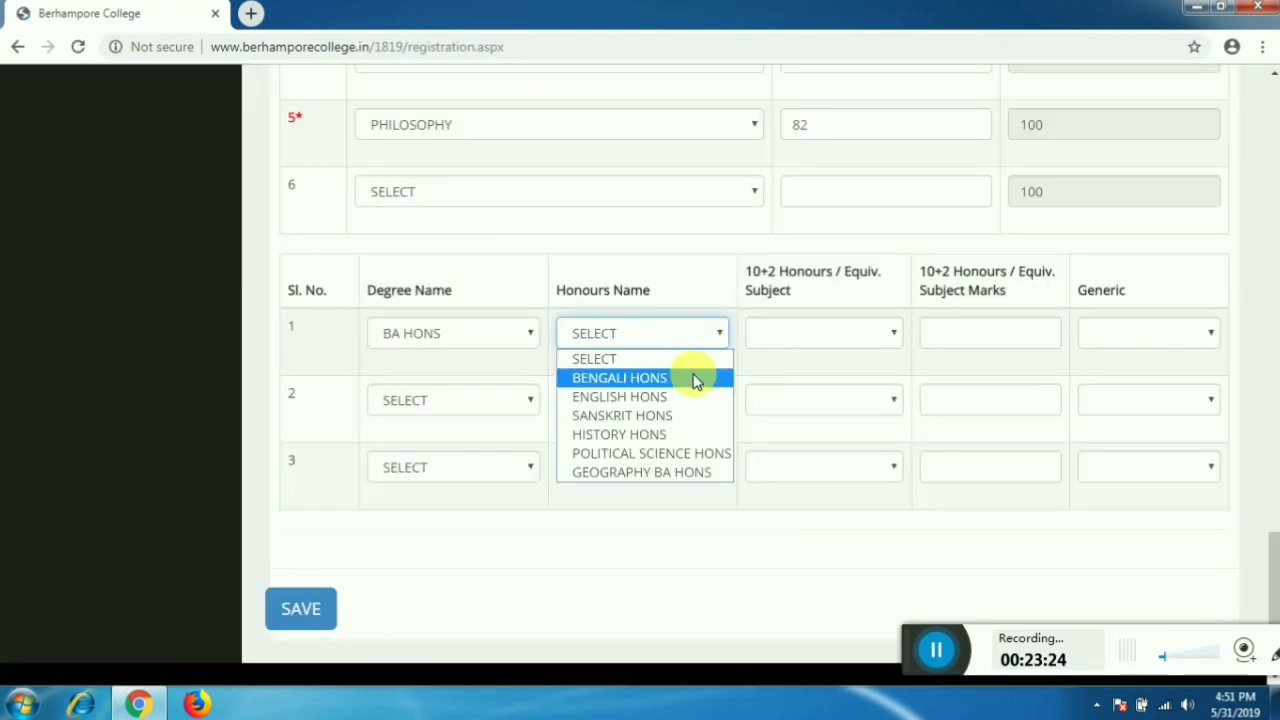
click(694, 377)
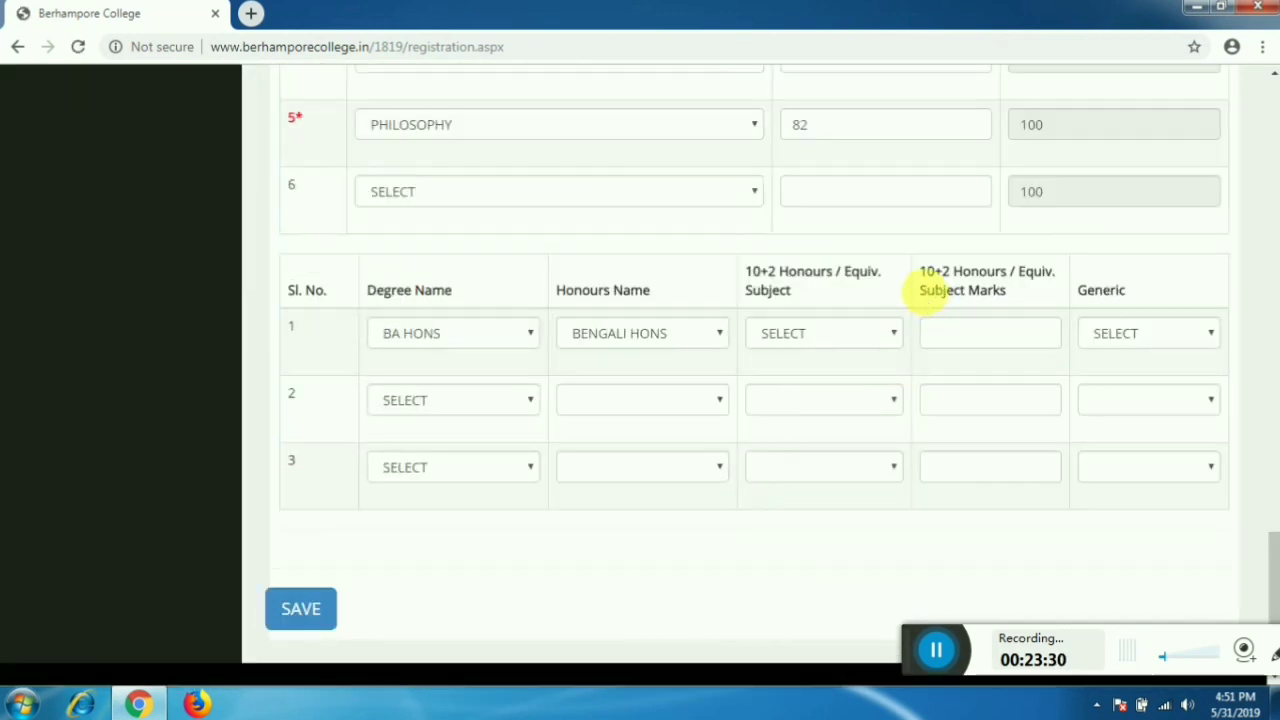
- Set the 10+2 honours subject to BENGALI with 80 marks, pick generic PHILOSOPHY, and save
click(882, 335)
click(866, 377)
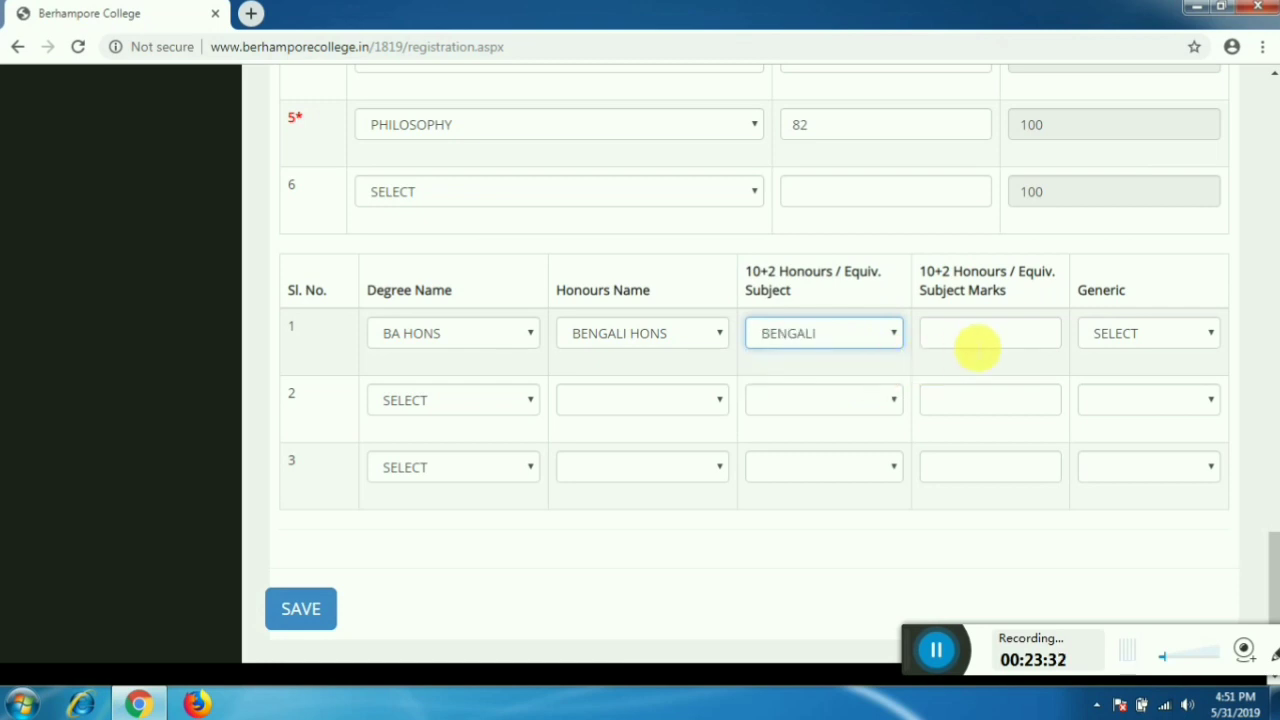
click(977, 347)
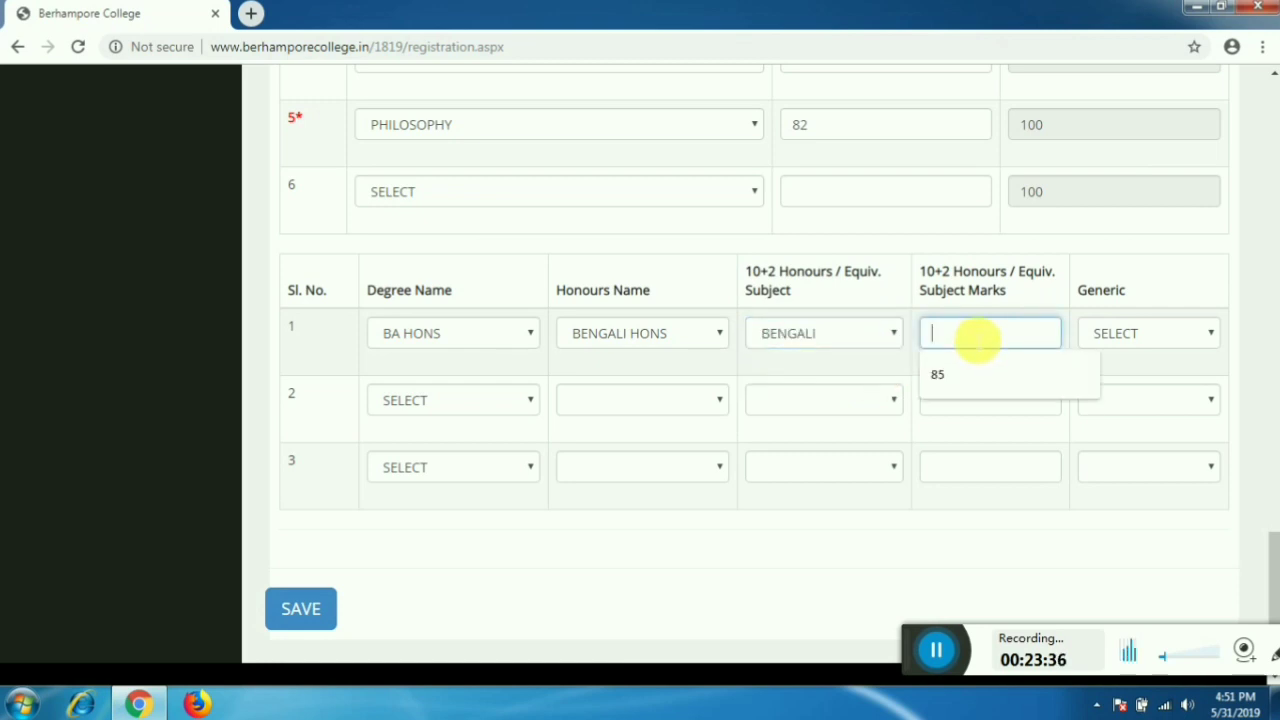
text(80)
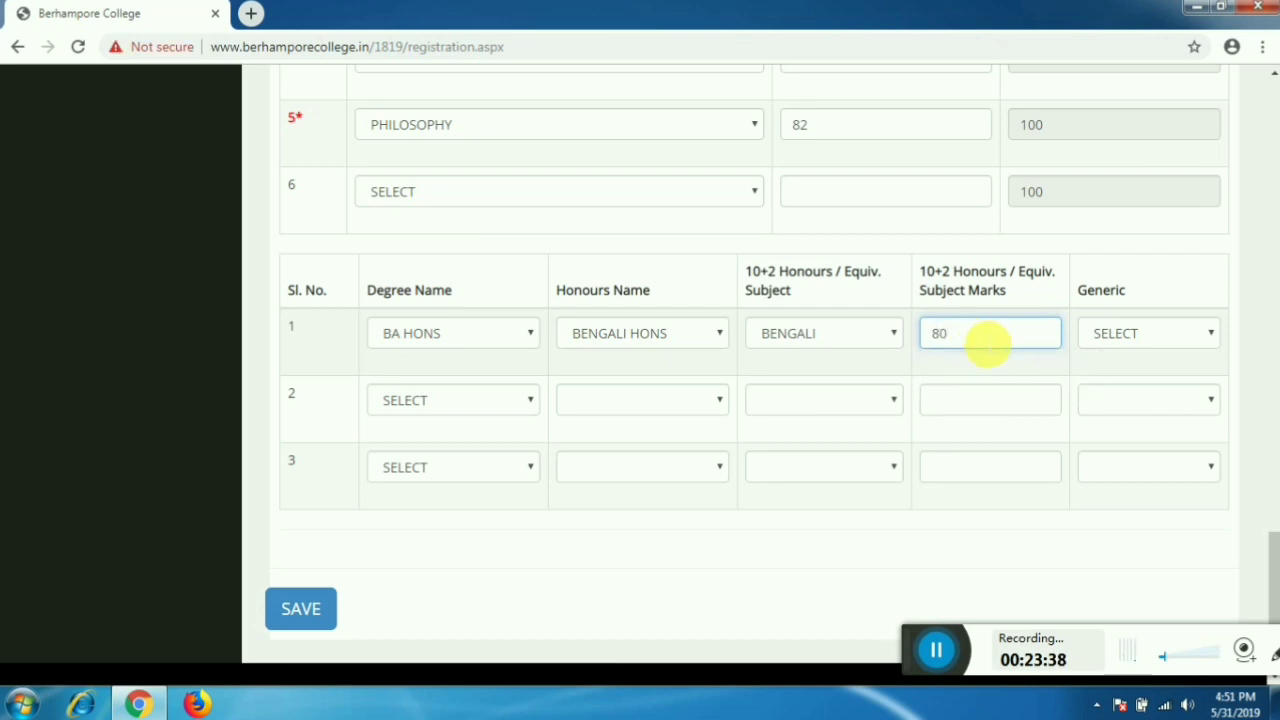
click(1108, 330)
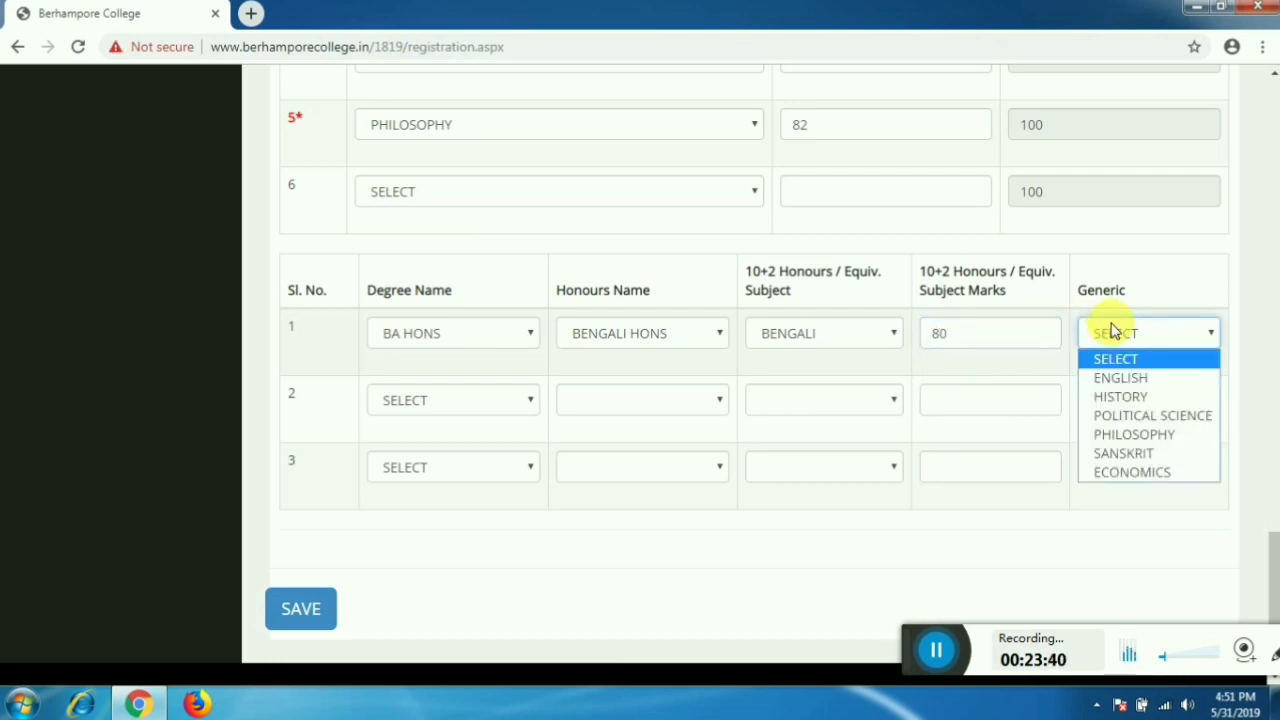
click(1147, 436)
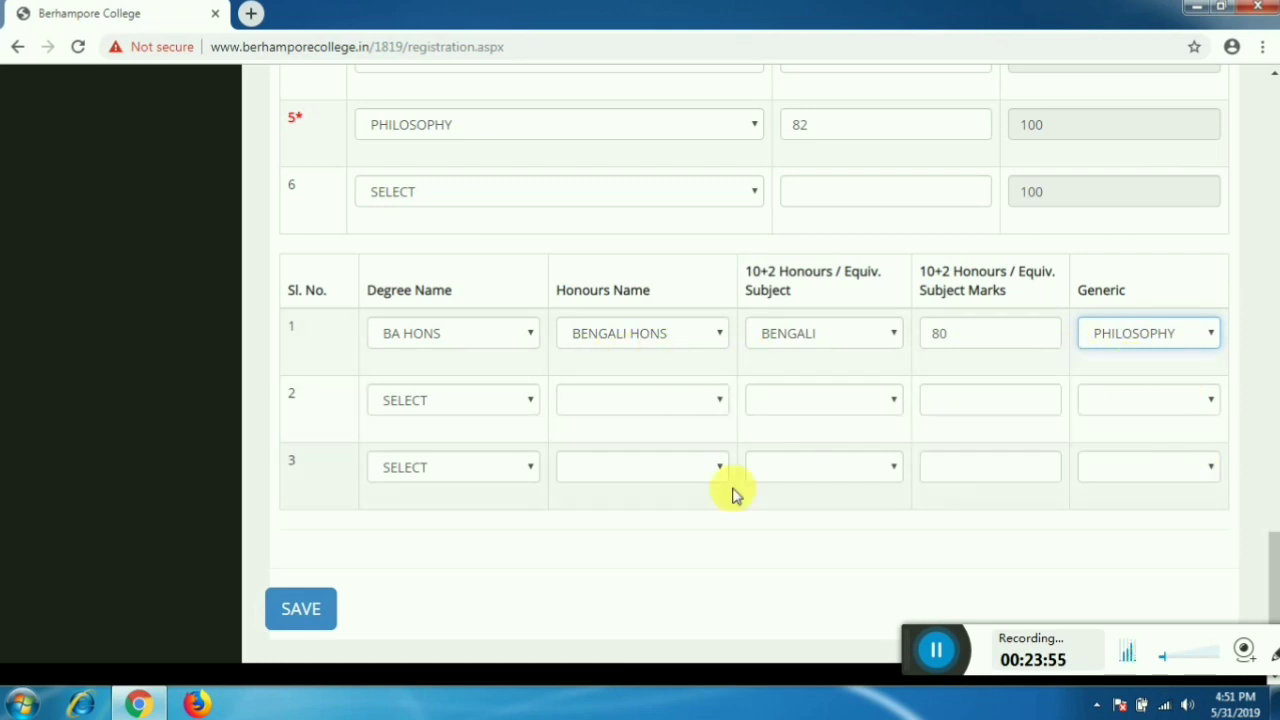
click(309, 614)
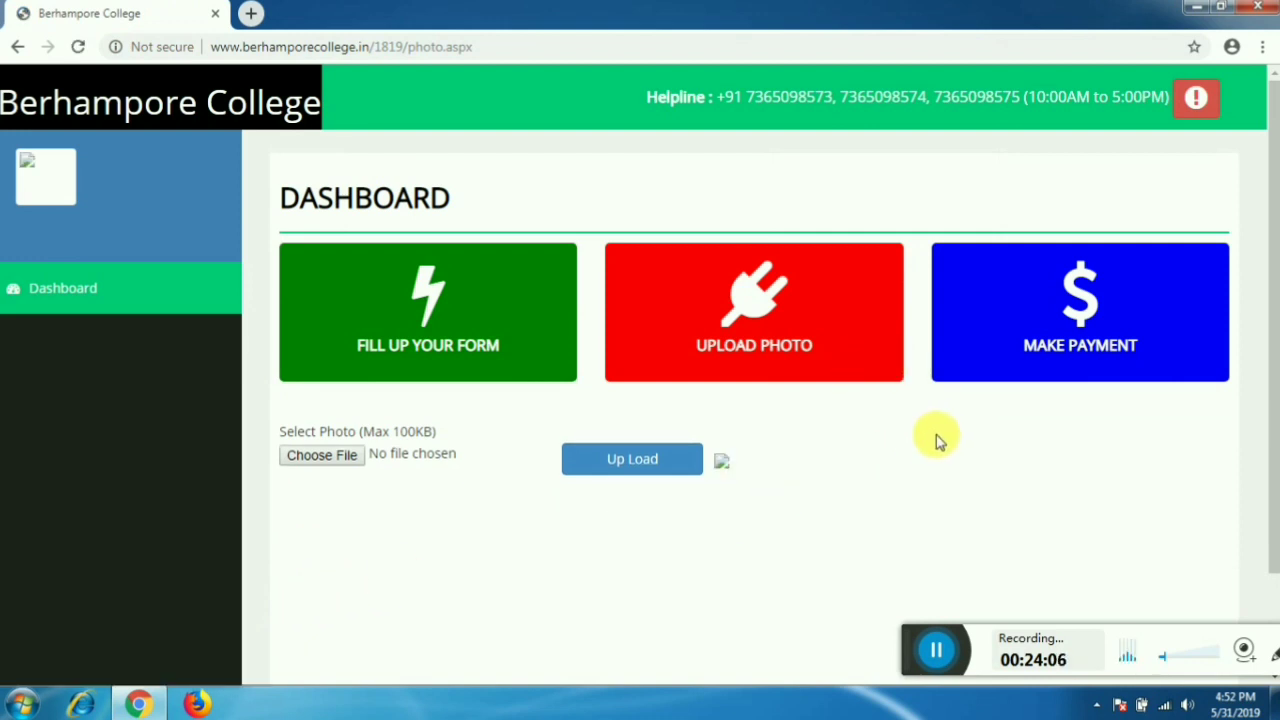
scroll(938, 440, down, 2)
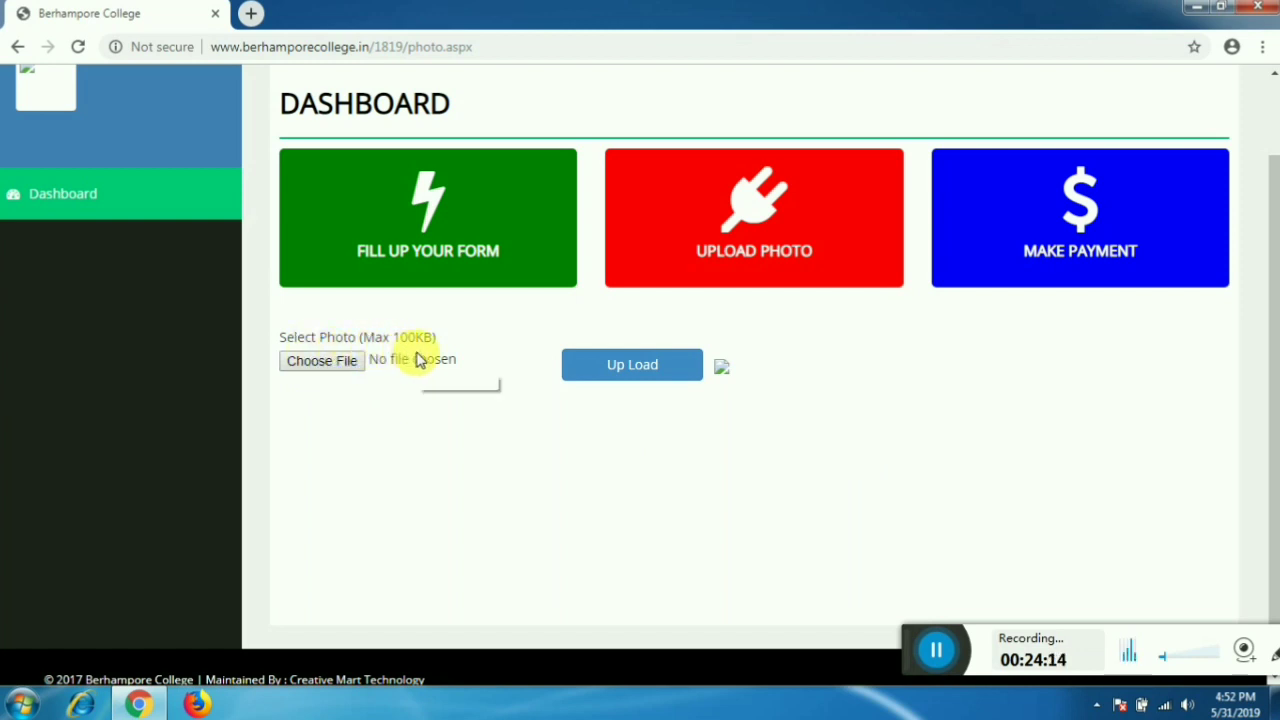
click(309, 363)
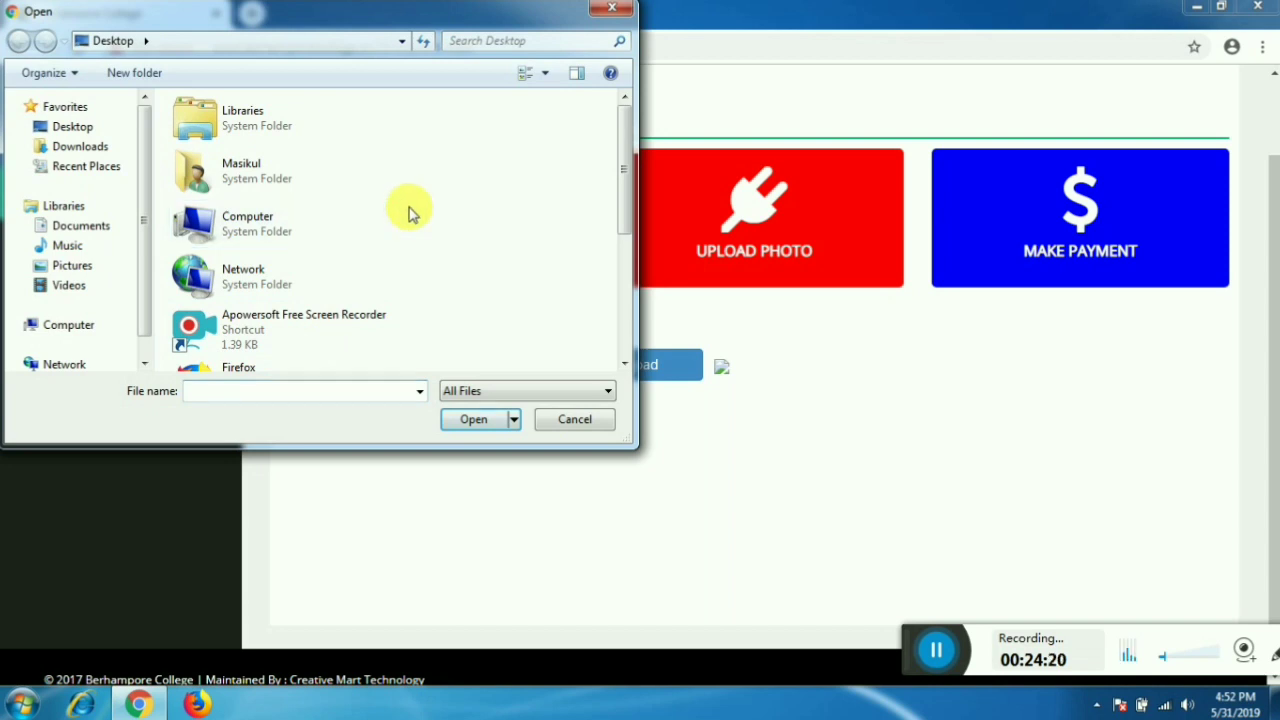
- Pick logo.jpeg from the Documents folder as the photo file
scroll(415, 213, down, 2)
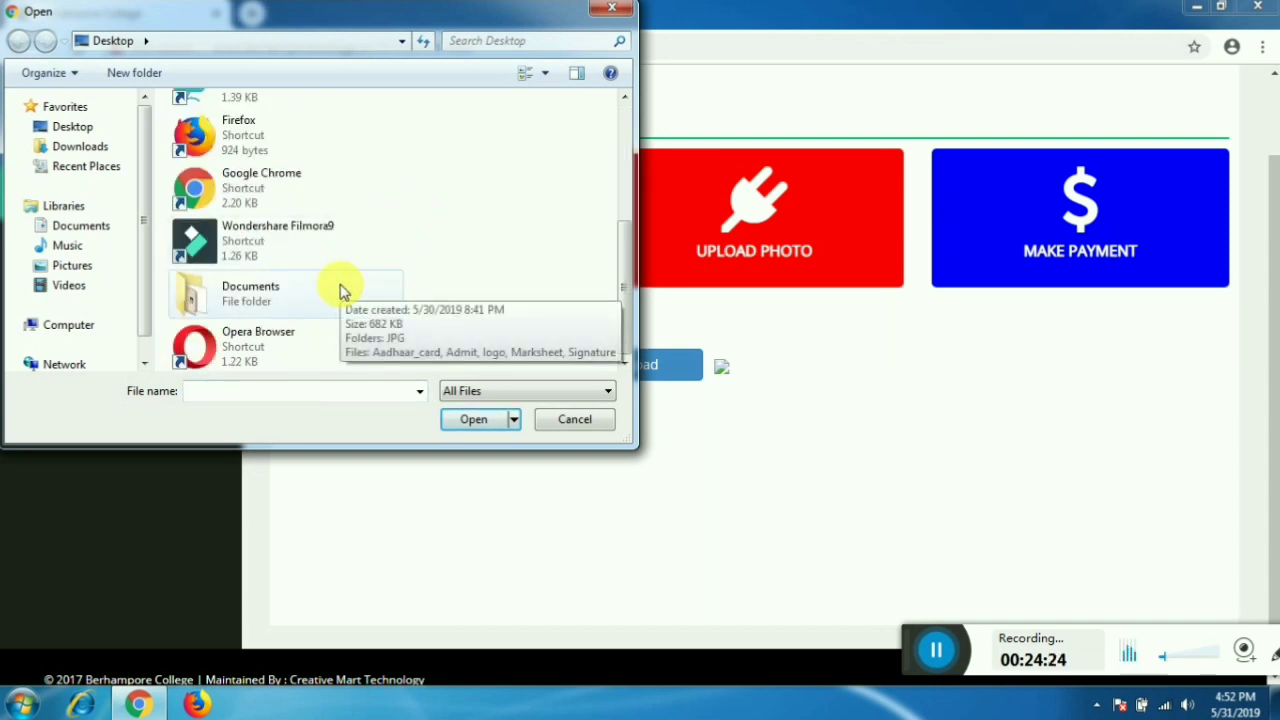
double_click(340, 290)
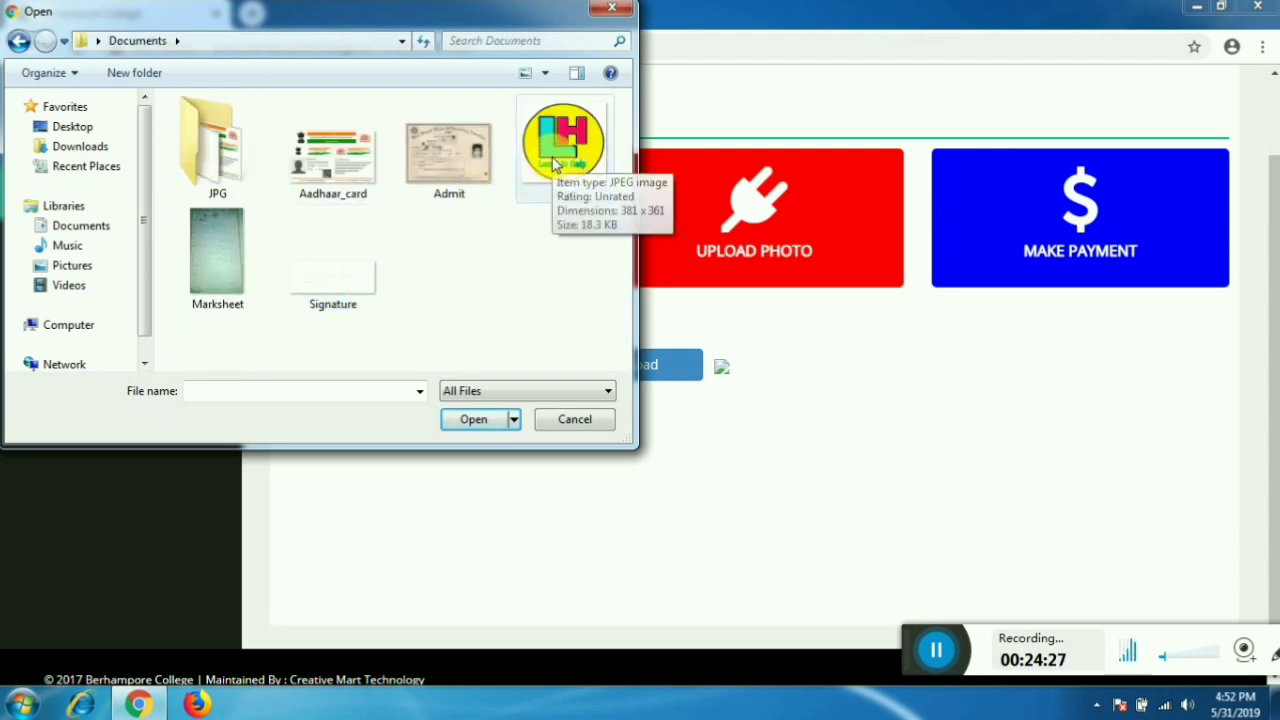
click(557, 163)
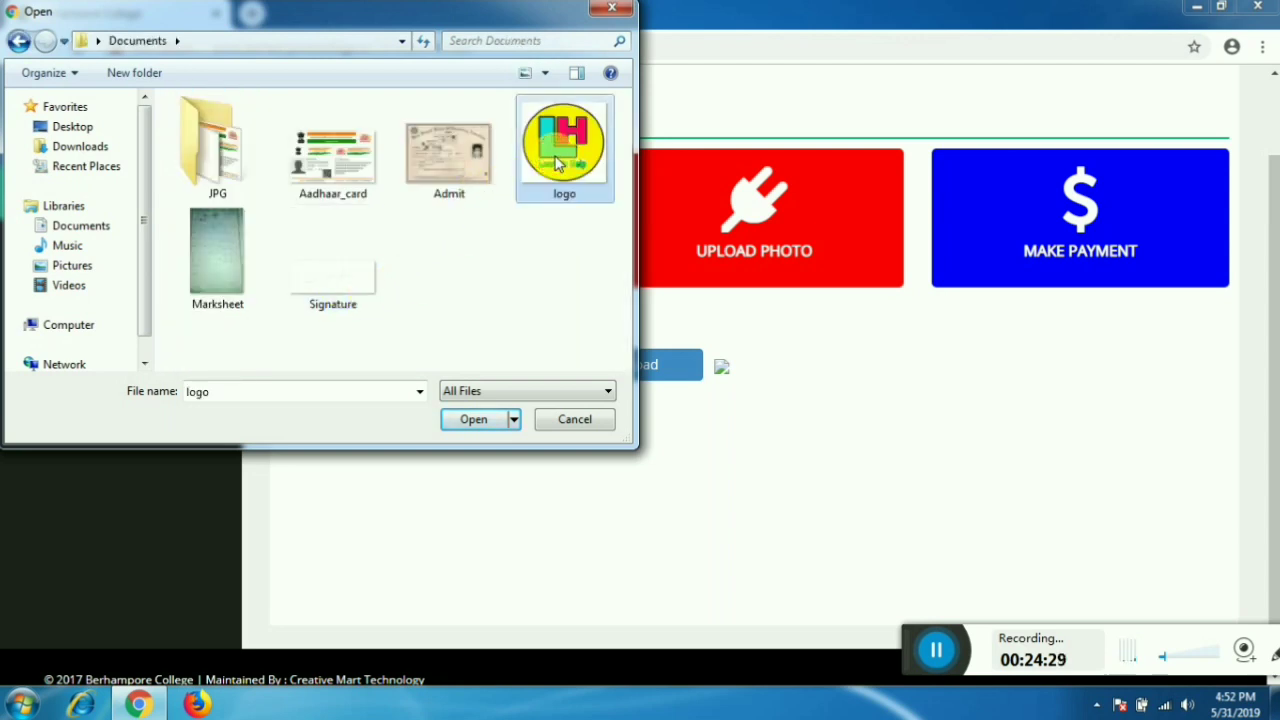
click(472, 420)
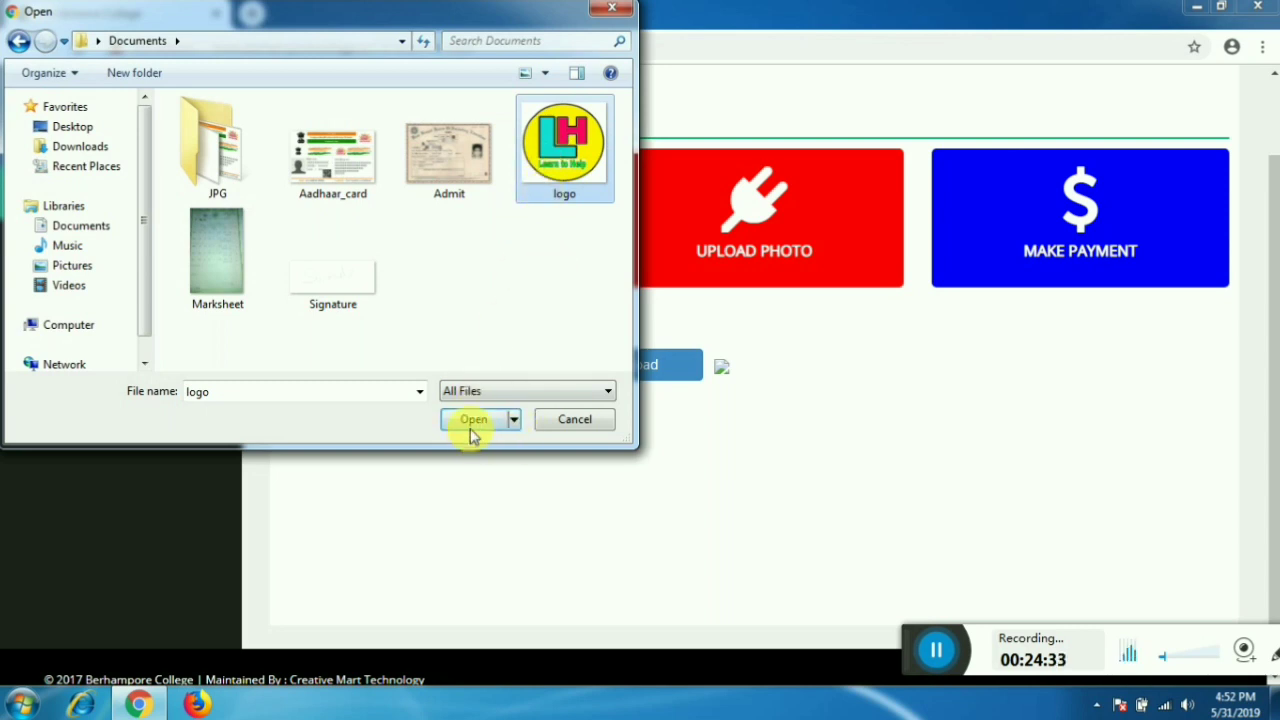
click(472, 427)
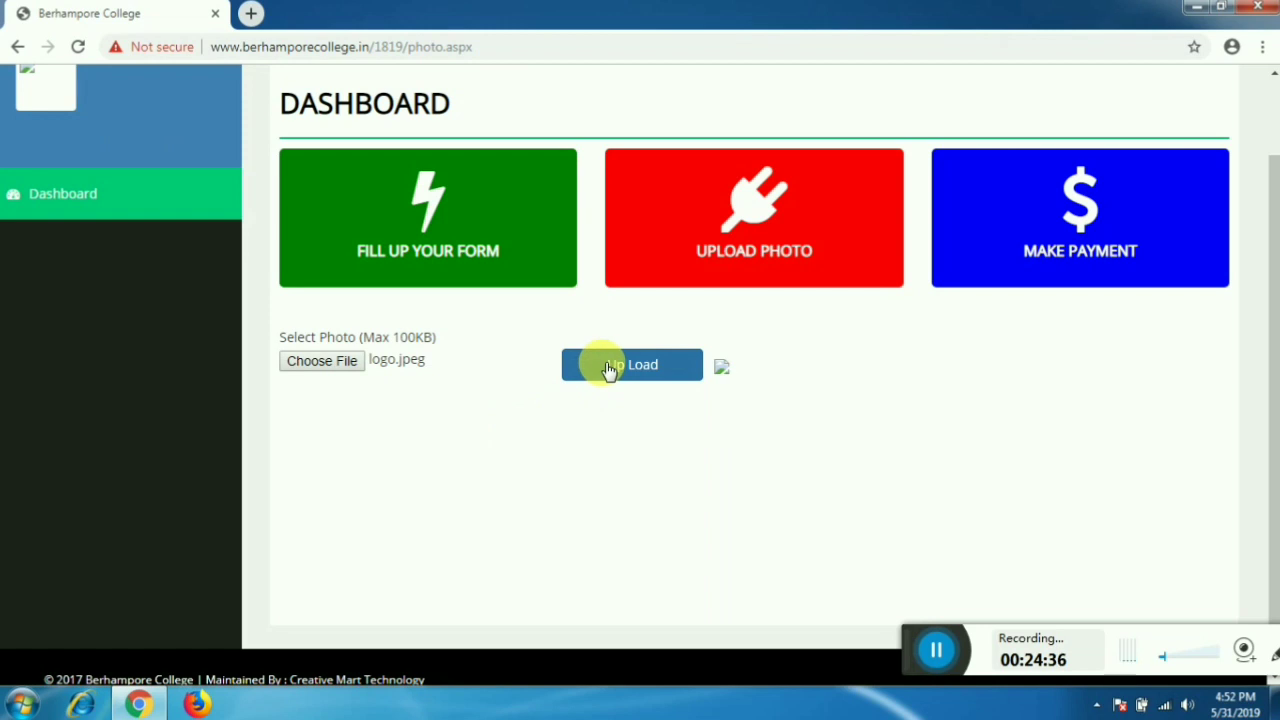
- Upload the logo photo and check the File upload successfully message
click(600, 364)
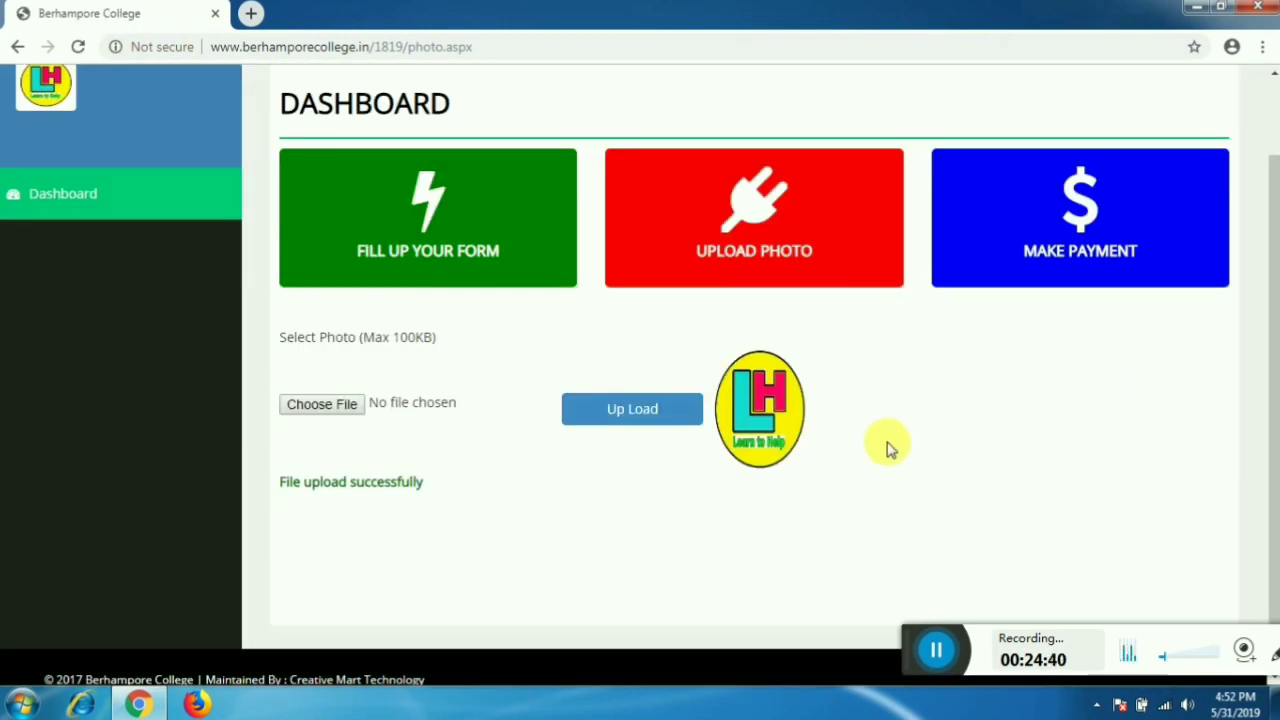
scroll(889, 449, down, 1)
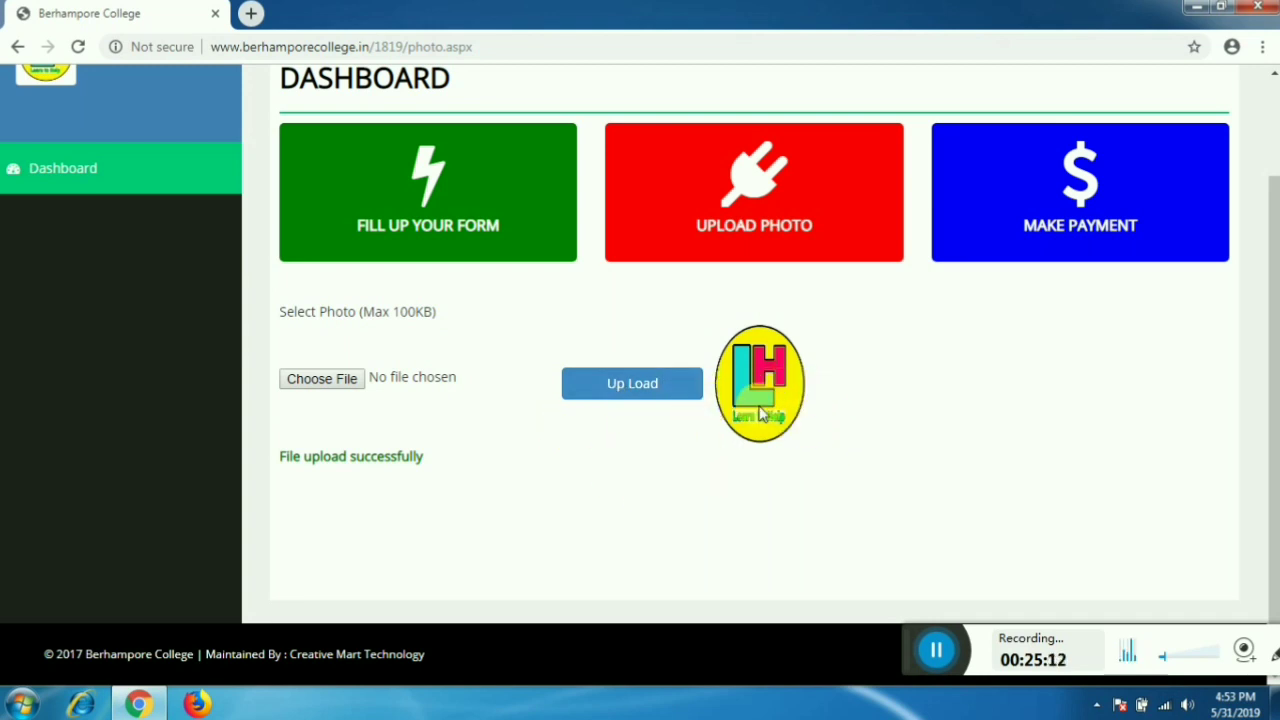
scroll(757, 405, up, 2)
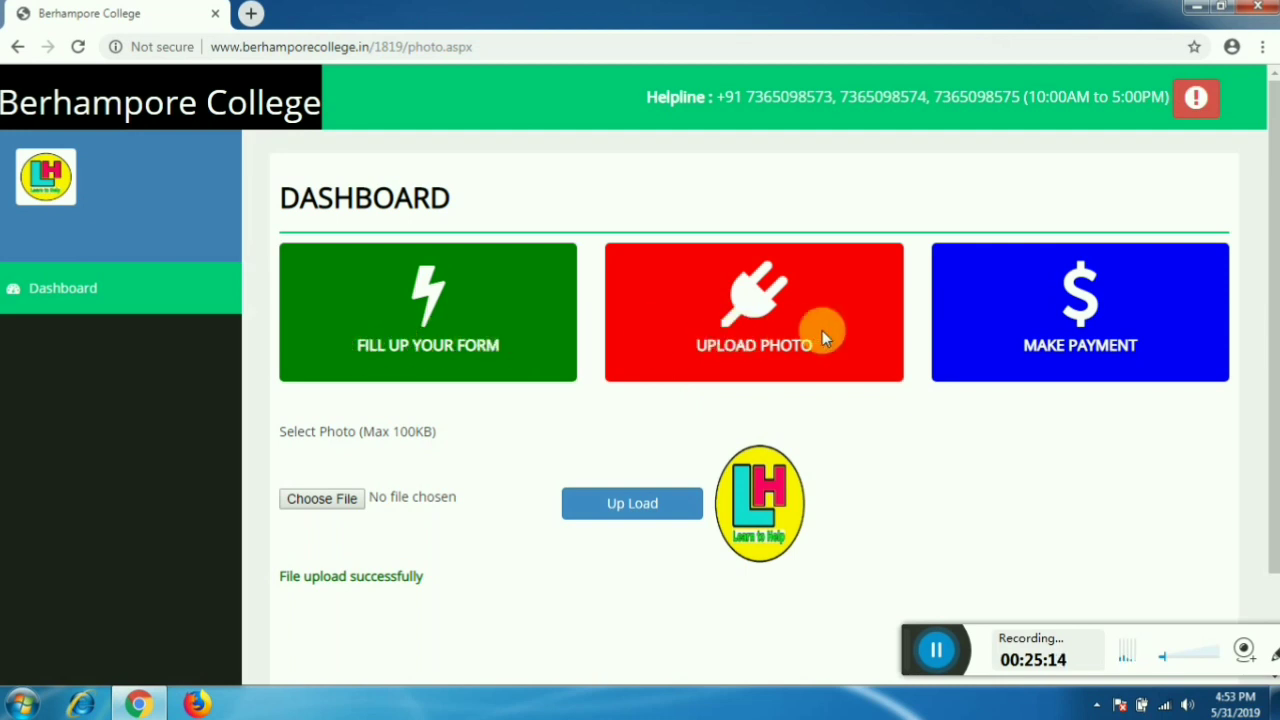
- Open the application form preview and review it down to the declaration and Print button
click(129, 291)
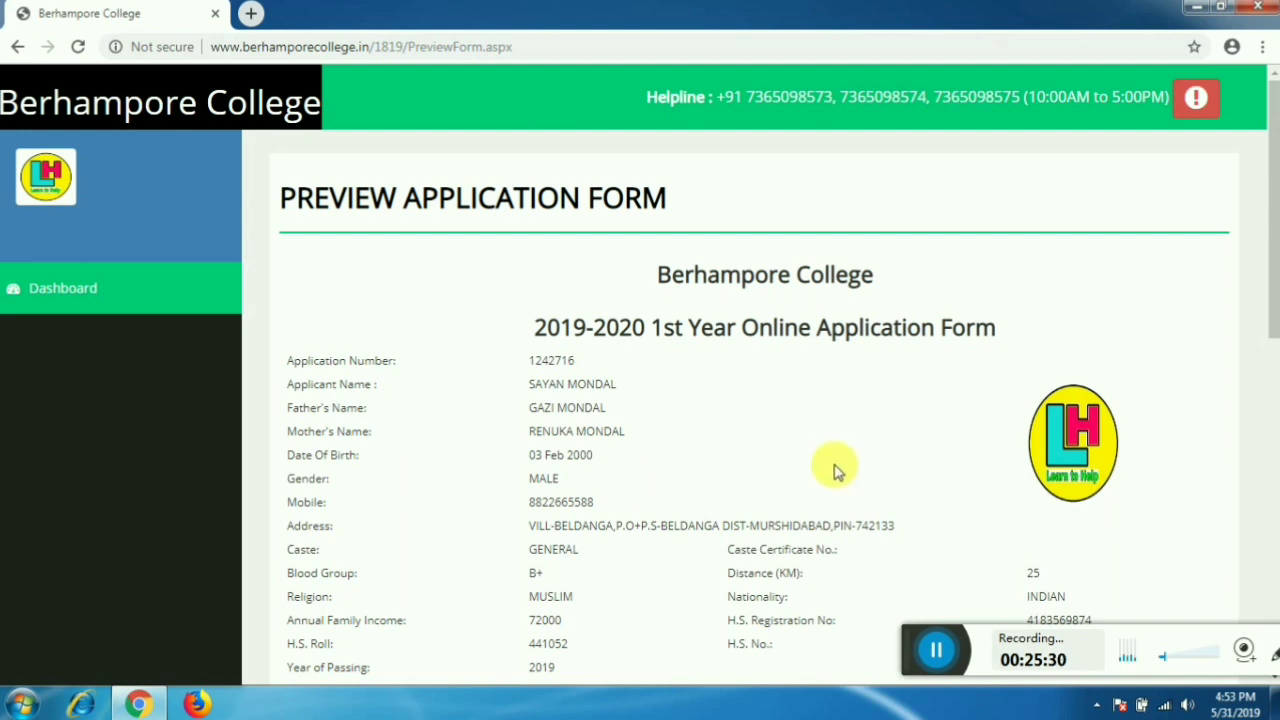
scroll(832, 457, down, 1)
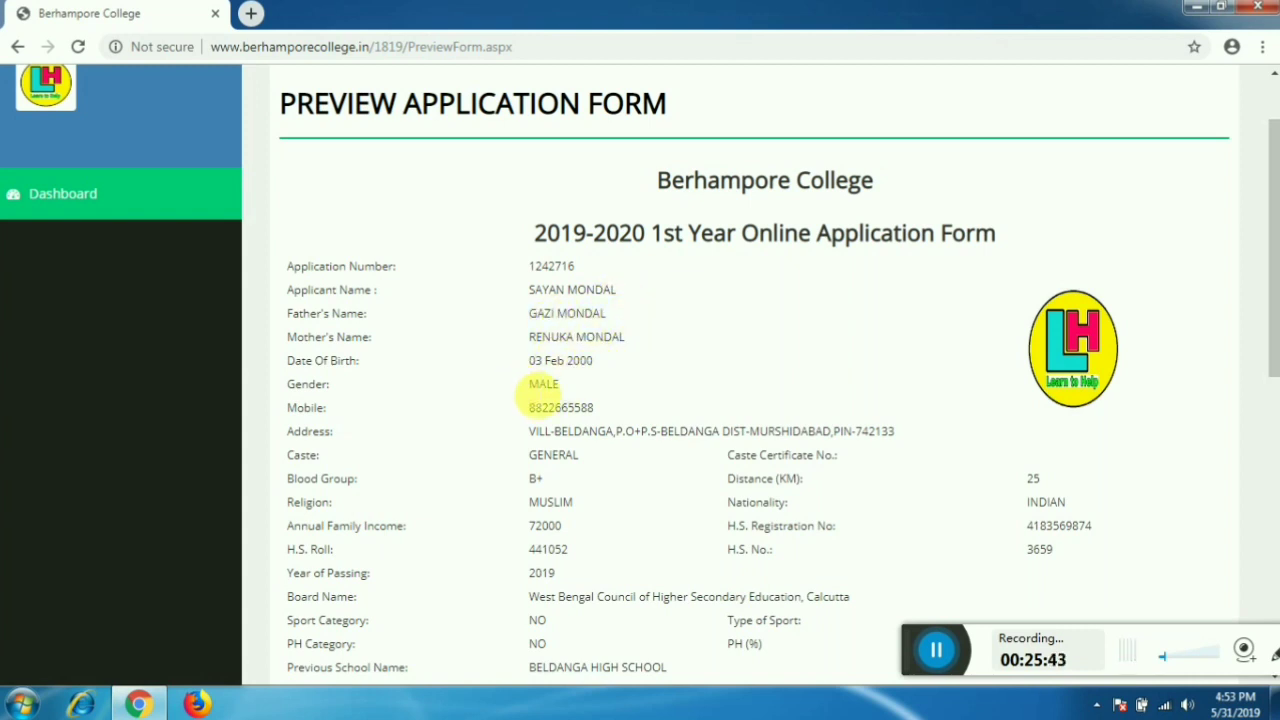
scroll(600, 378, down, 1)
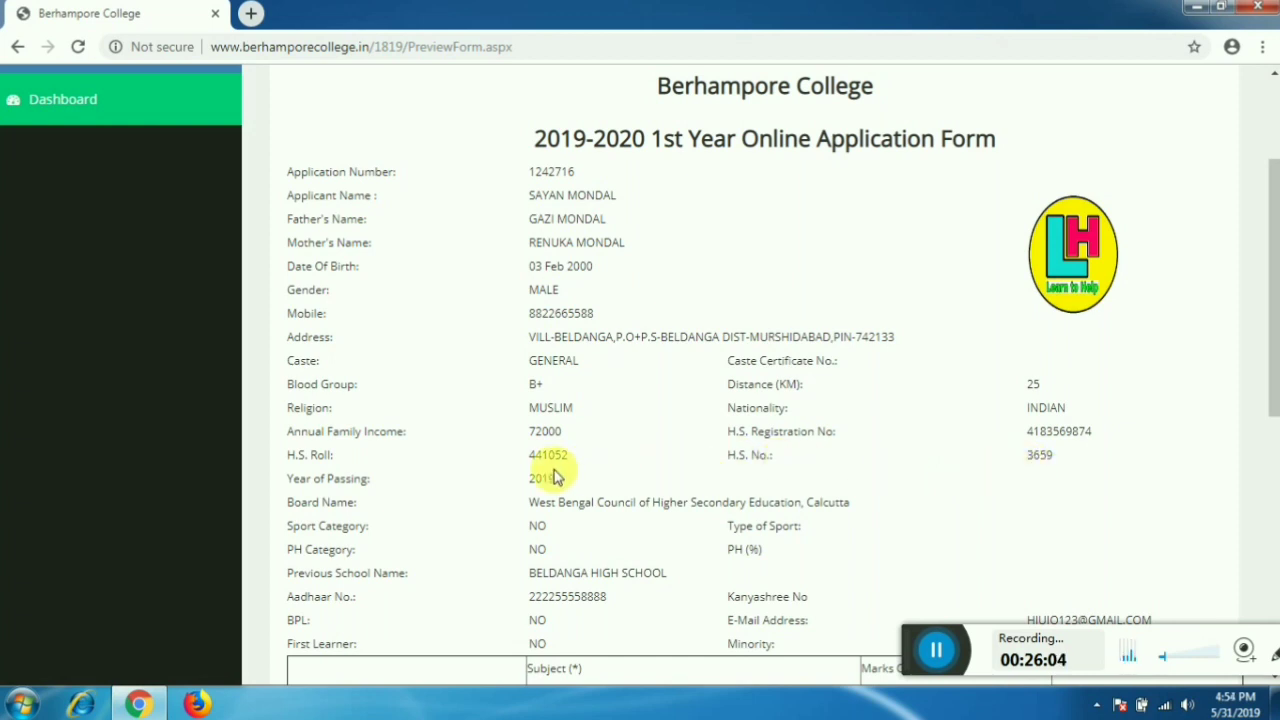
scroll(570, 470, down, 2)
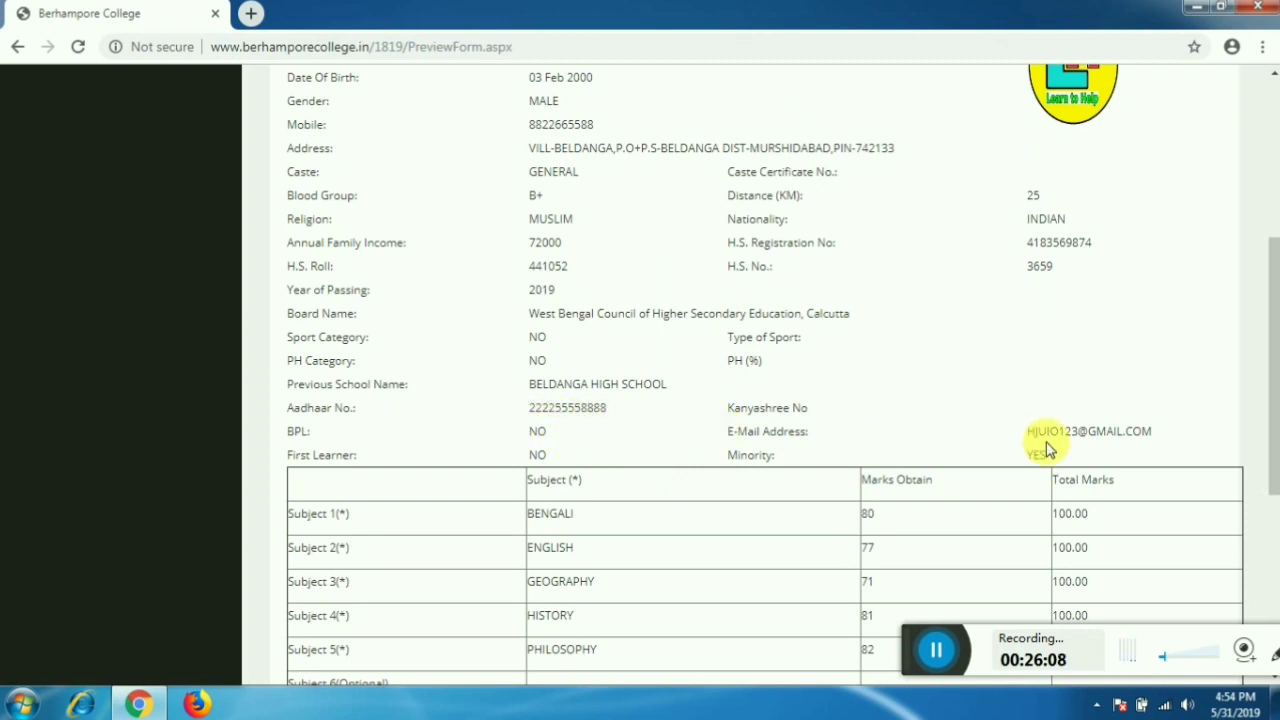
scroll(740, 475, down, 2)
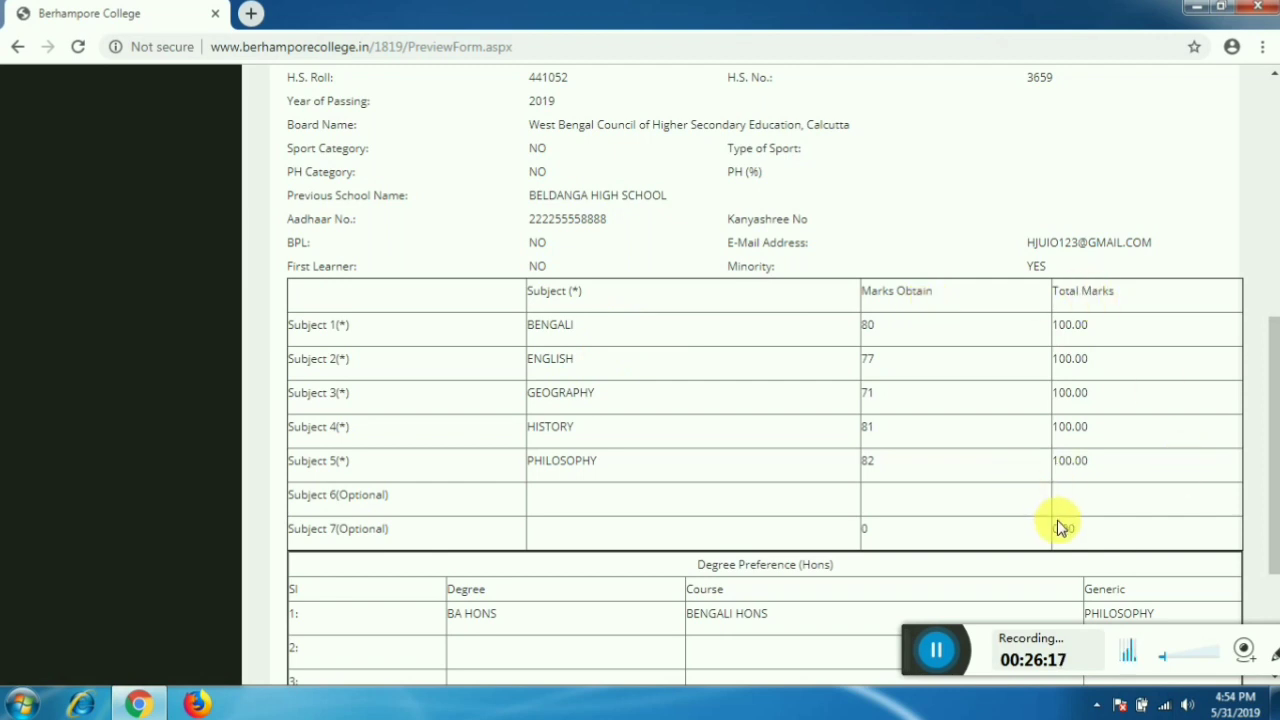
scroll(1058, 525, down, 3)
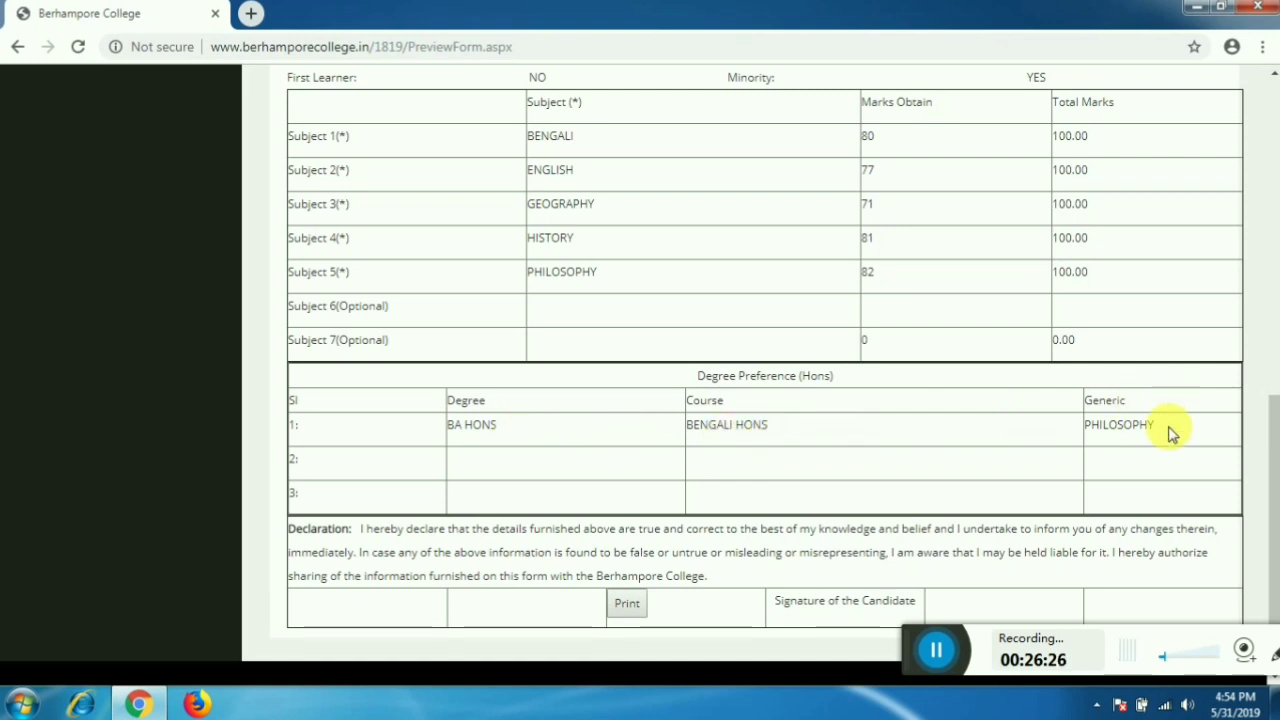
scroll(1160, 440, down, 1)
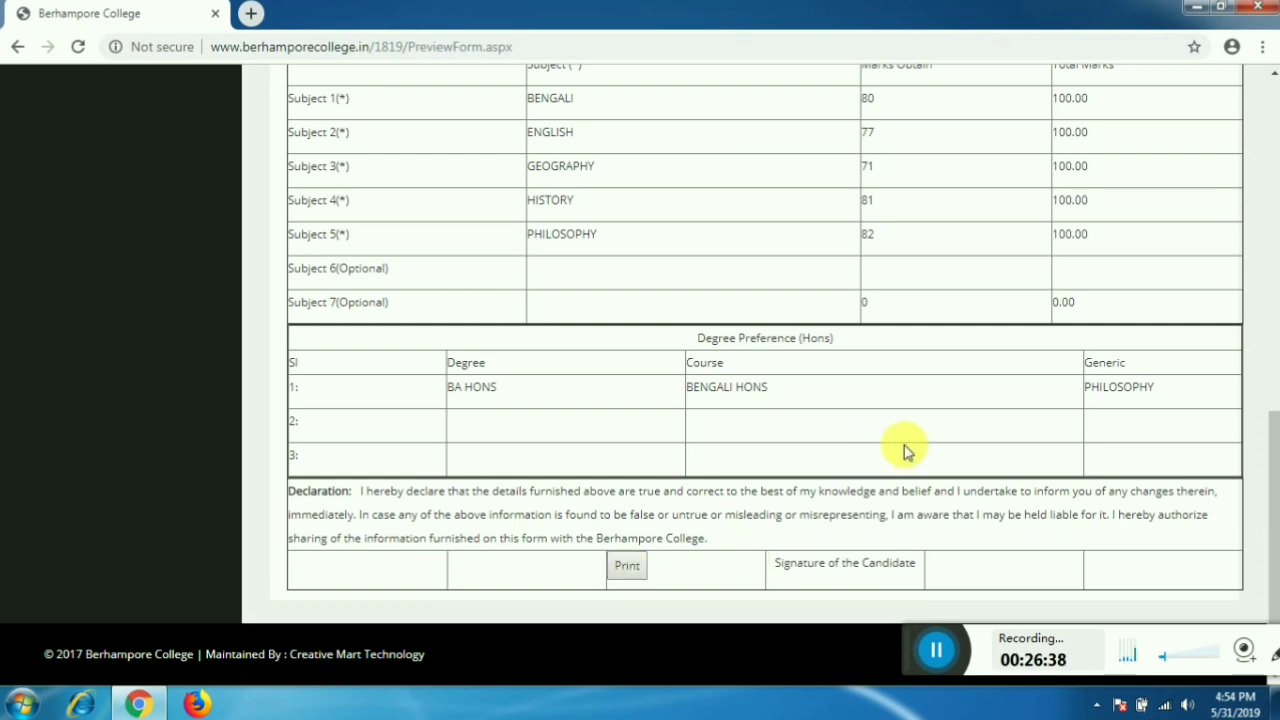
scroll(880, 447, up, 10)
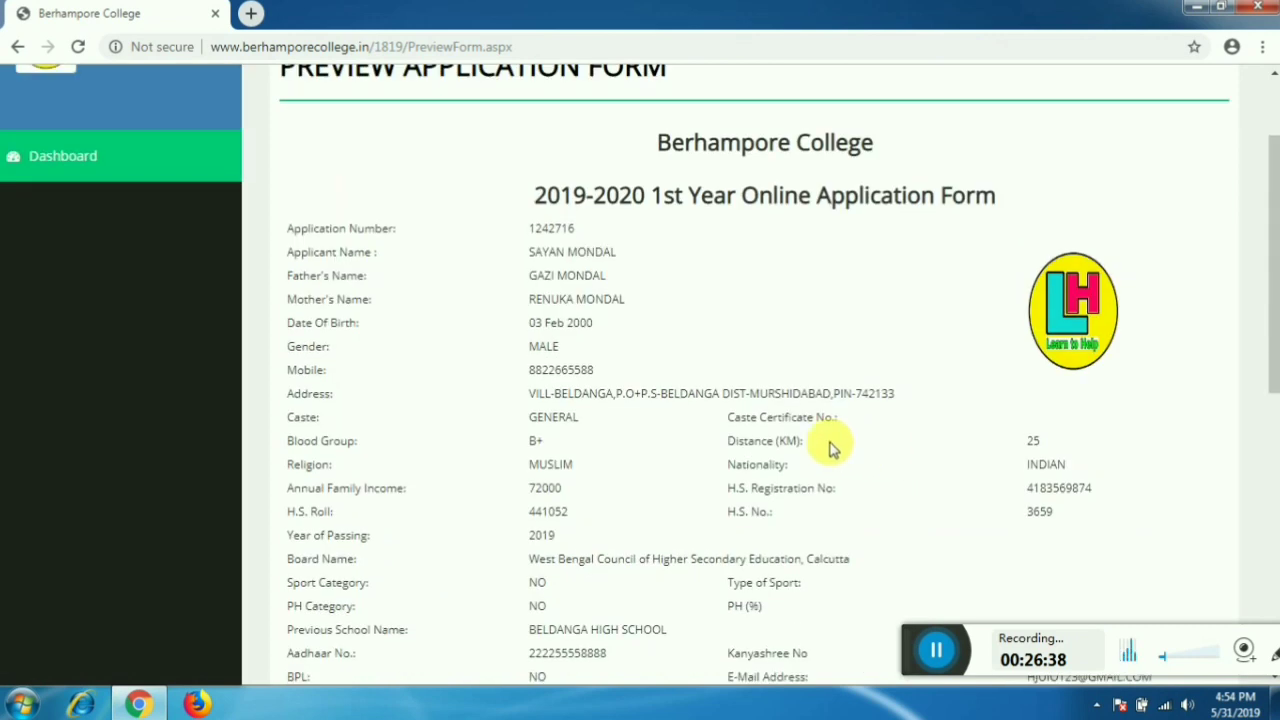
- Go back, start MAKE PAYMENT, accept SBI Collect's terms and proceed to payment details
click(17, 50)
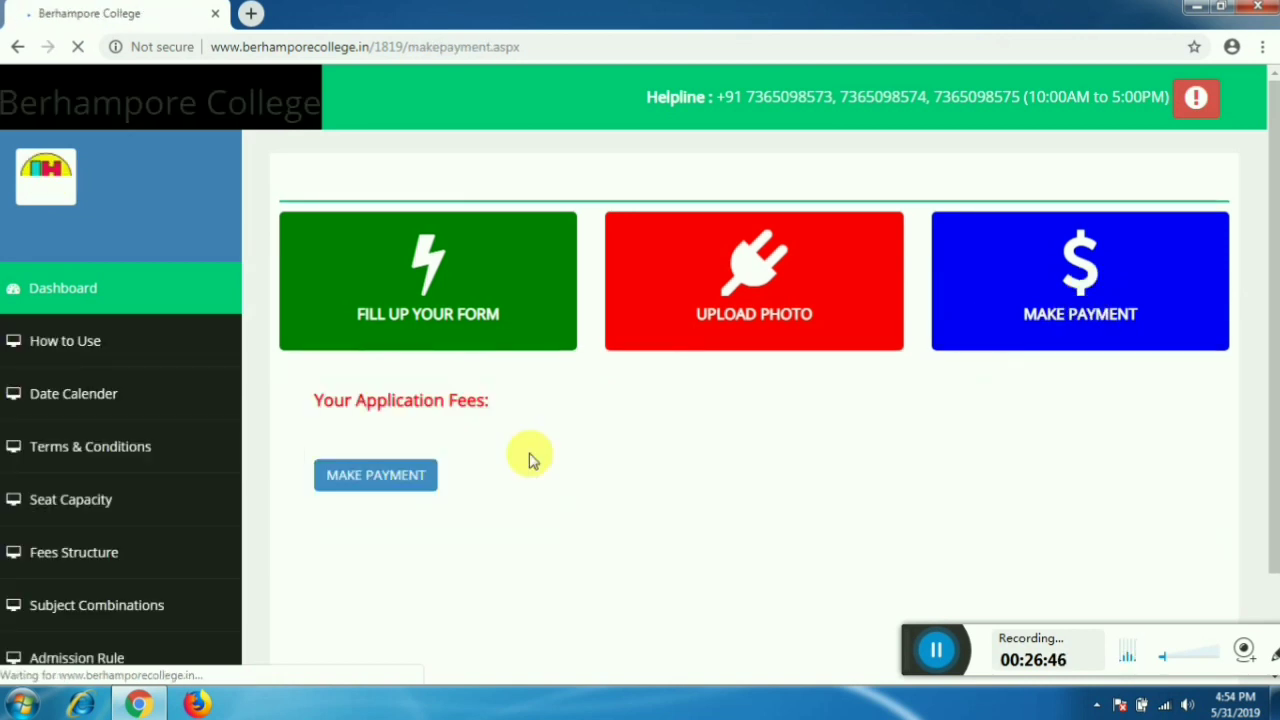
click(405, 482)
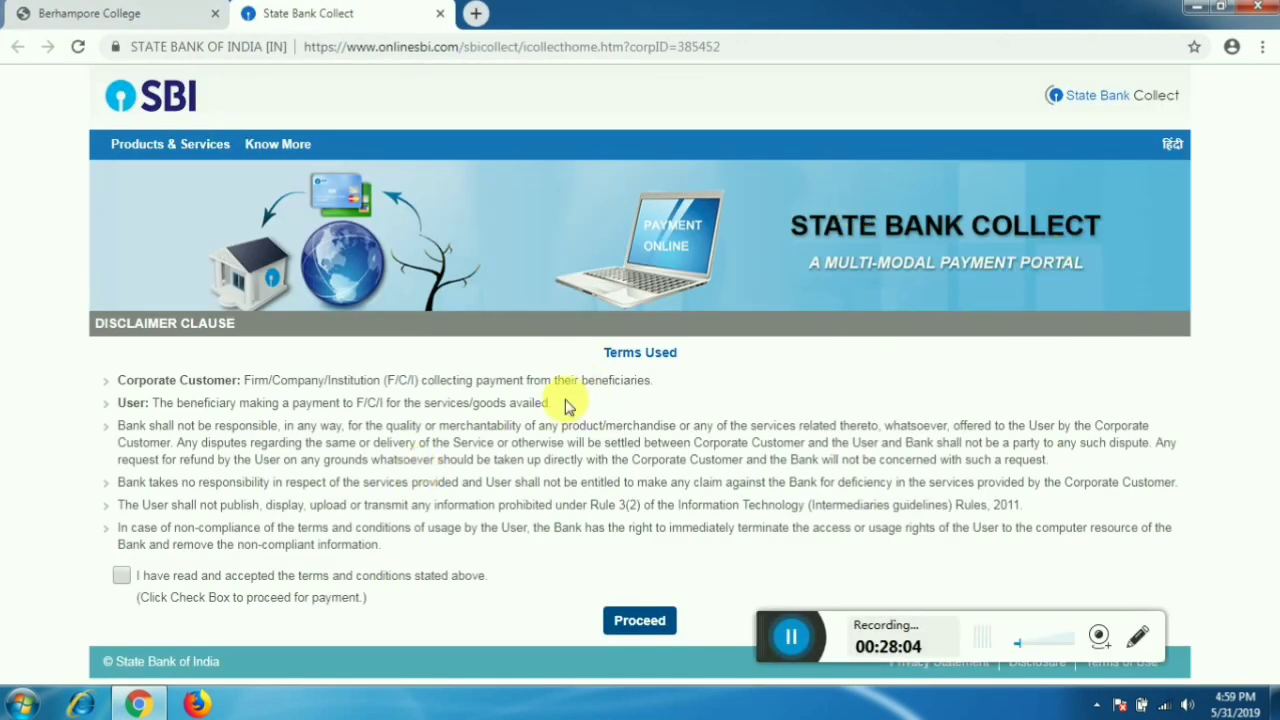
click(121, 577)
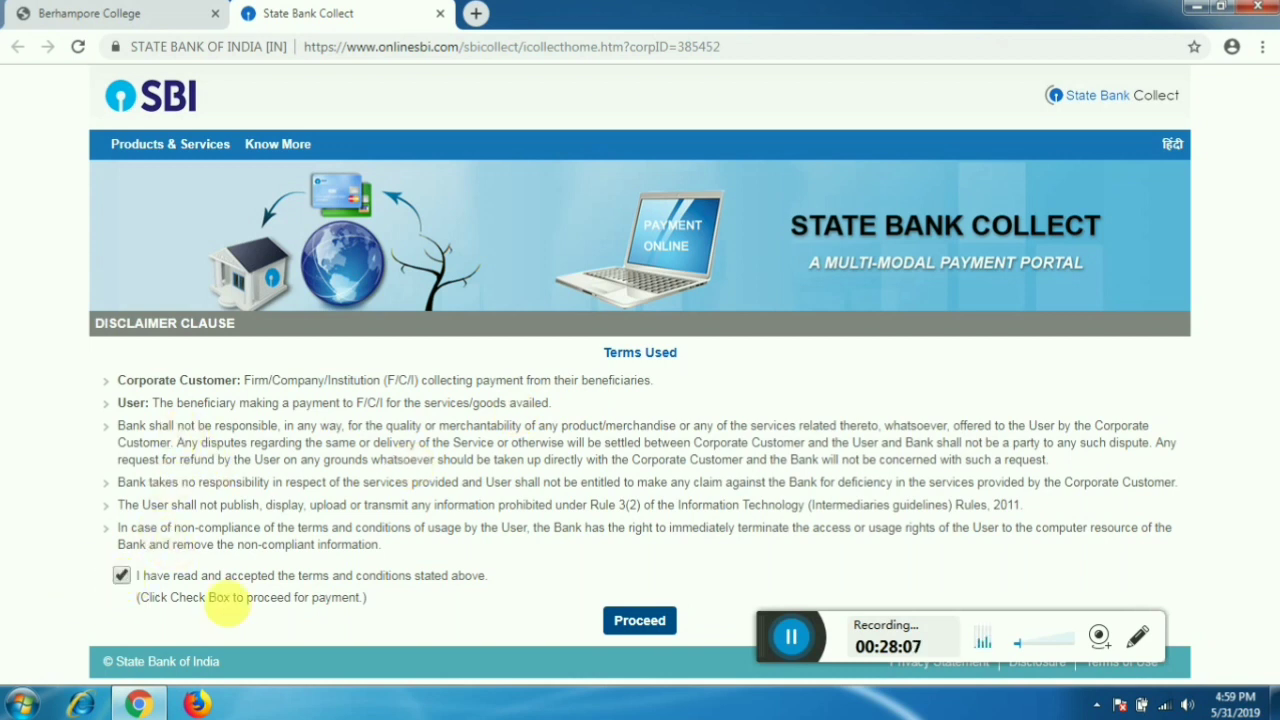
click(637, 621)
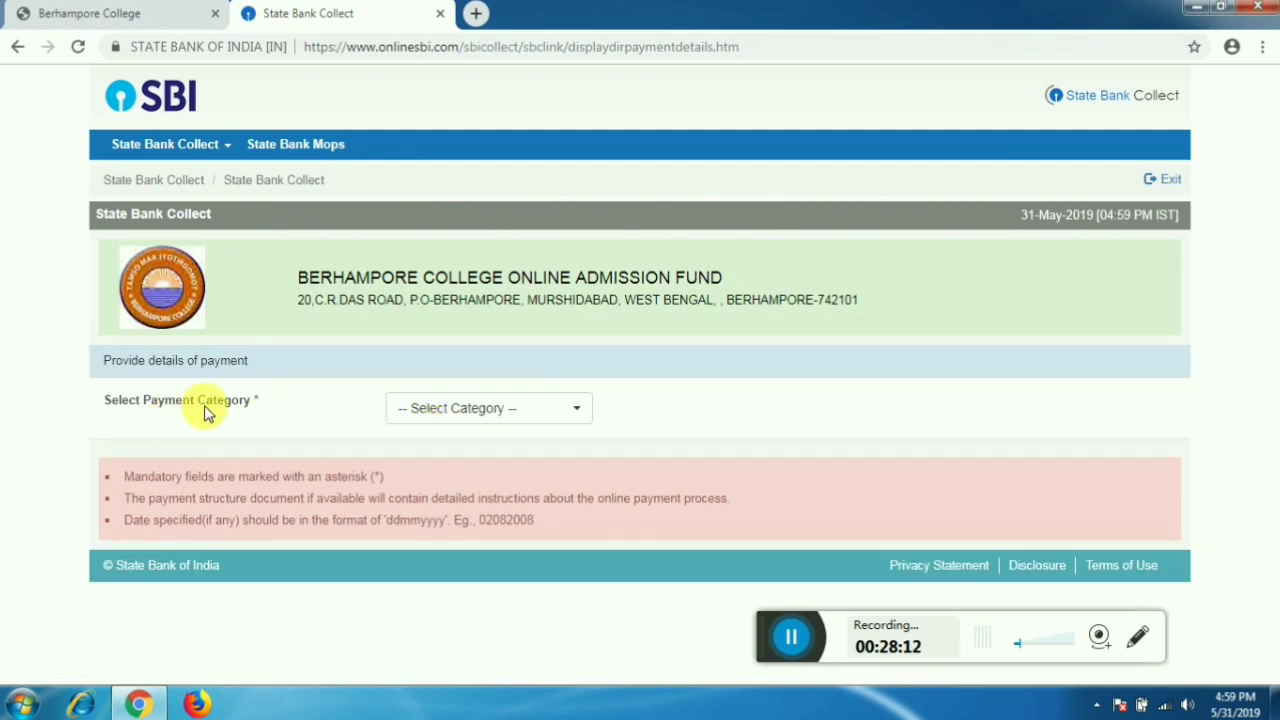
- Select APPLICATION FEES from the SBI Collect payment category list
click(573, 416)
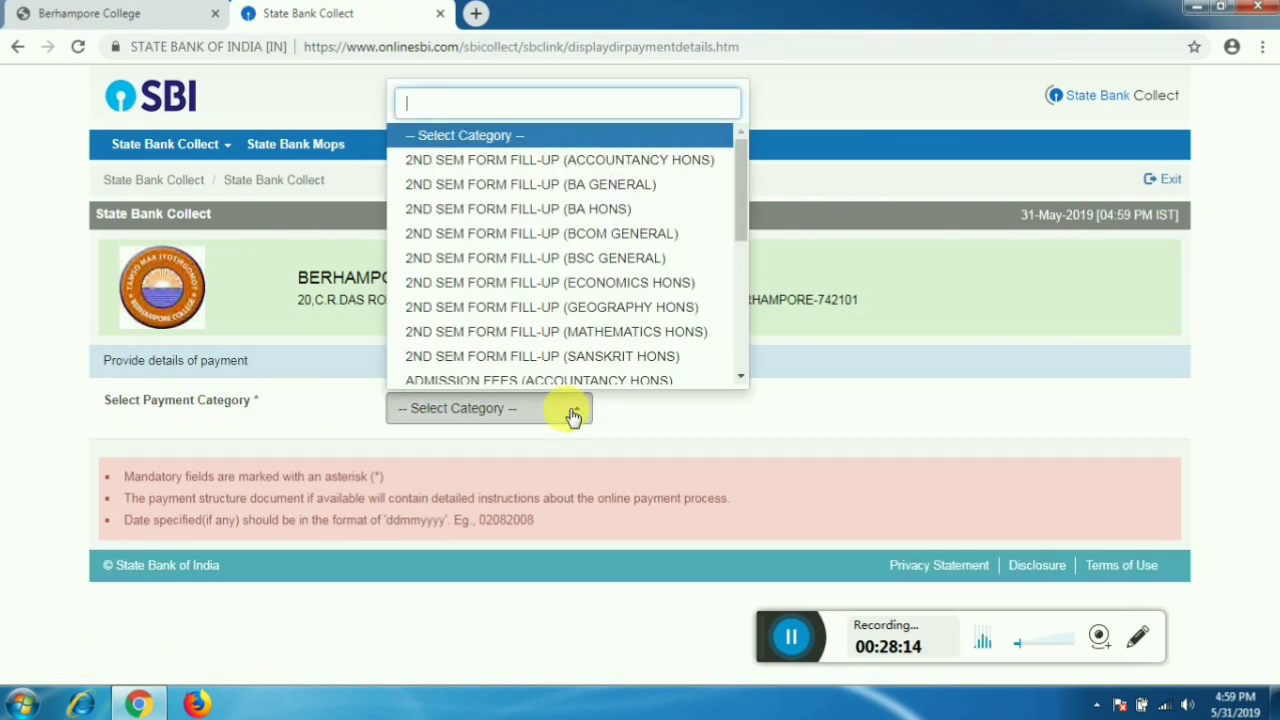
scroll(570, 274, down, 2)
scroll(570, 274, down, 2)
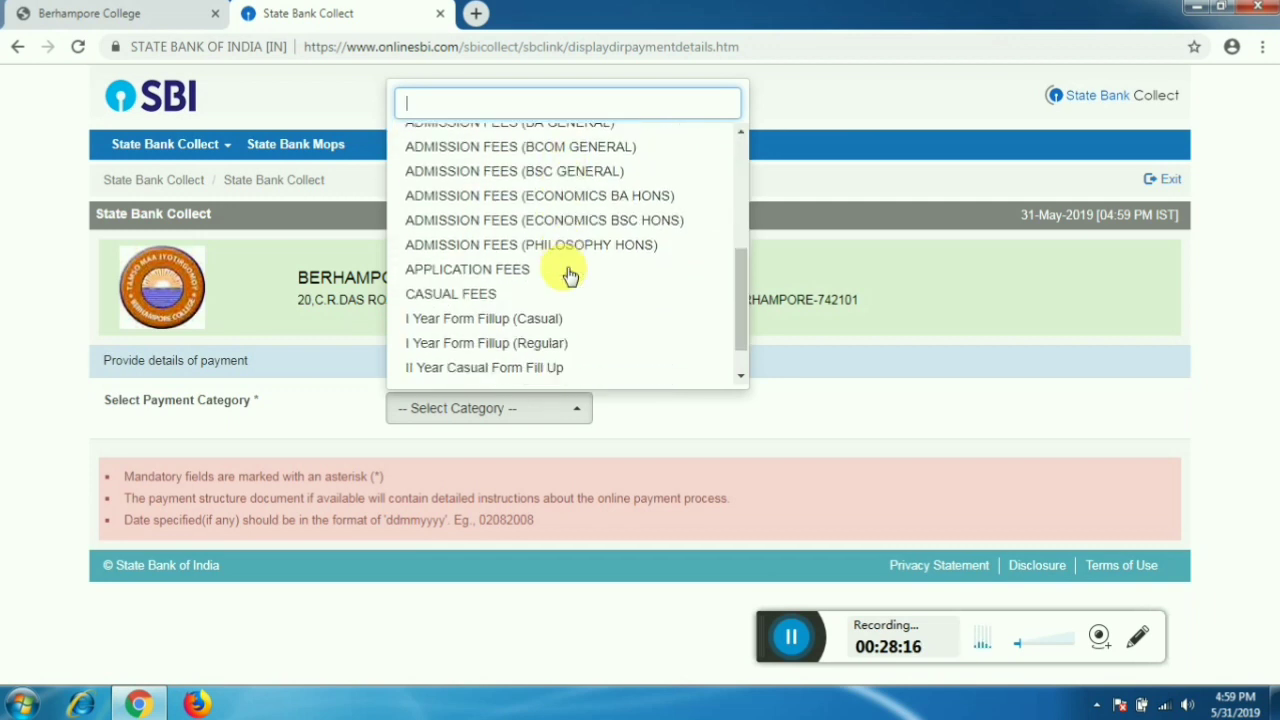
scroll(540, 290, up, 3)
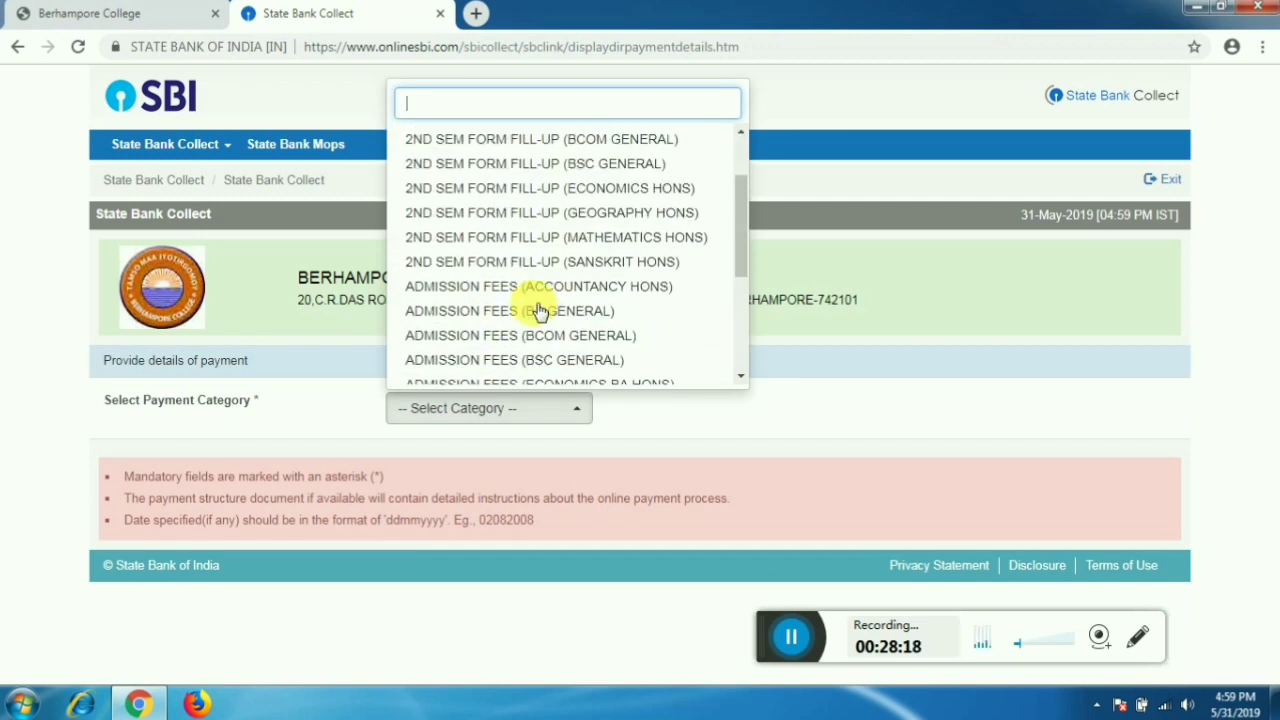
scroll(580, 344, down, 3)
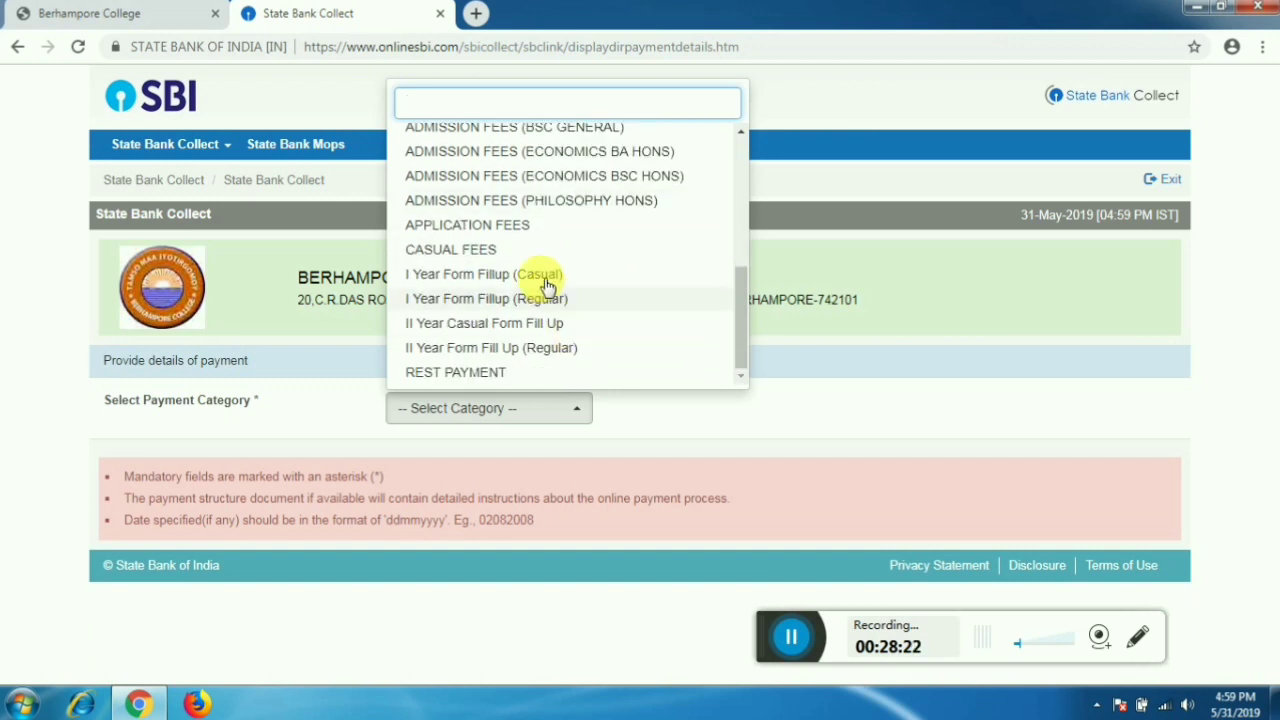
click(522, 228)
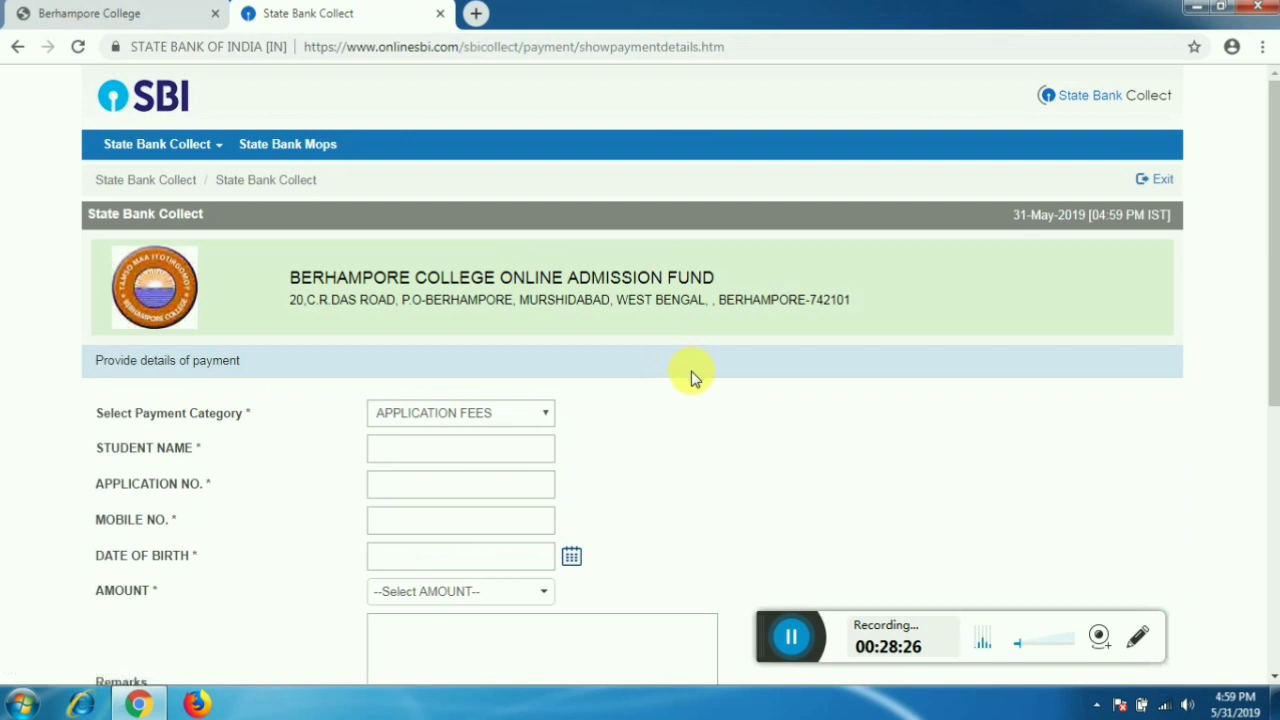
- Scroll the SBI Collect form, then switch to the Berhampore College page
scroll(680, 378, down, 2)
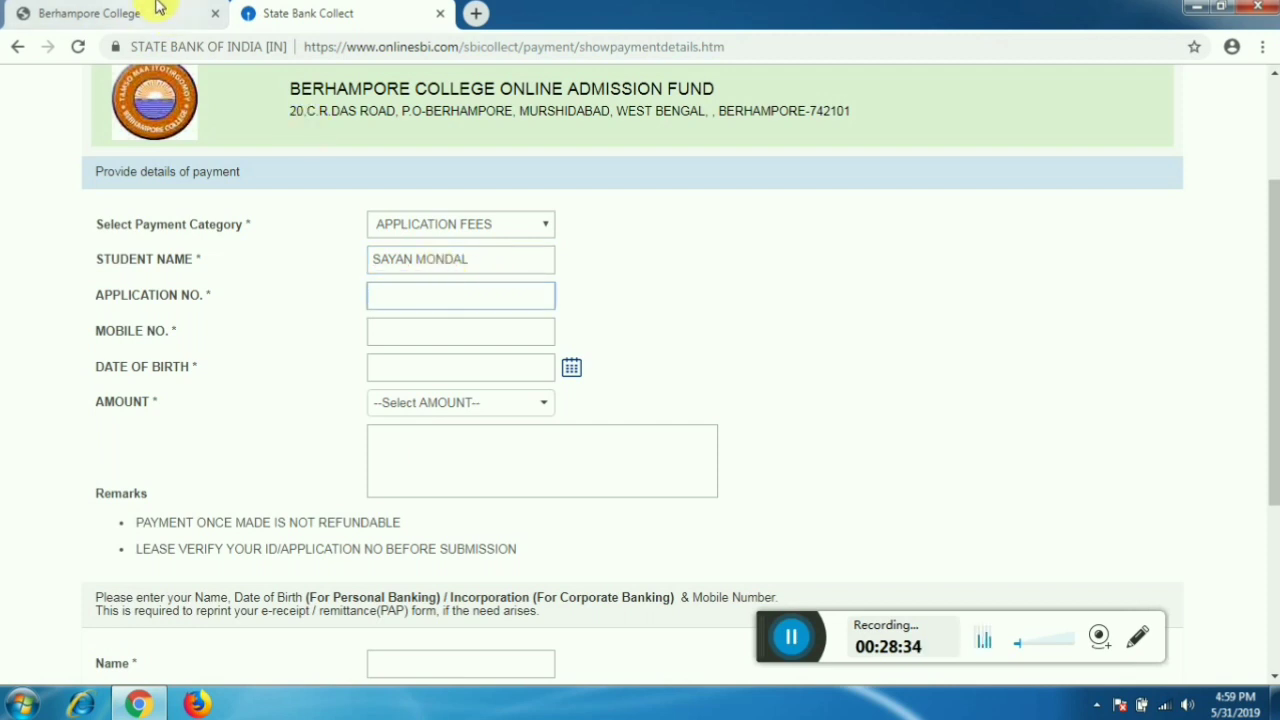
click(100, 14)
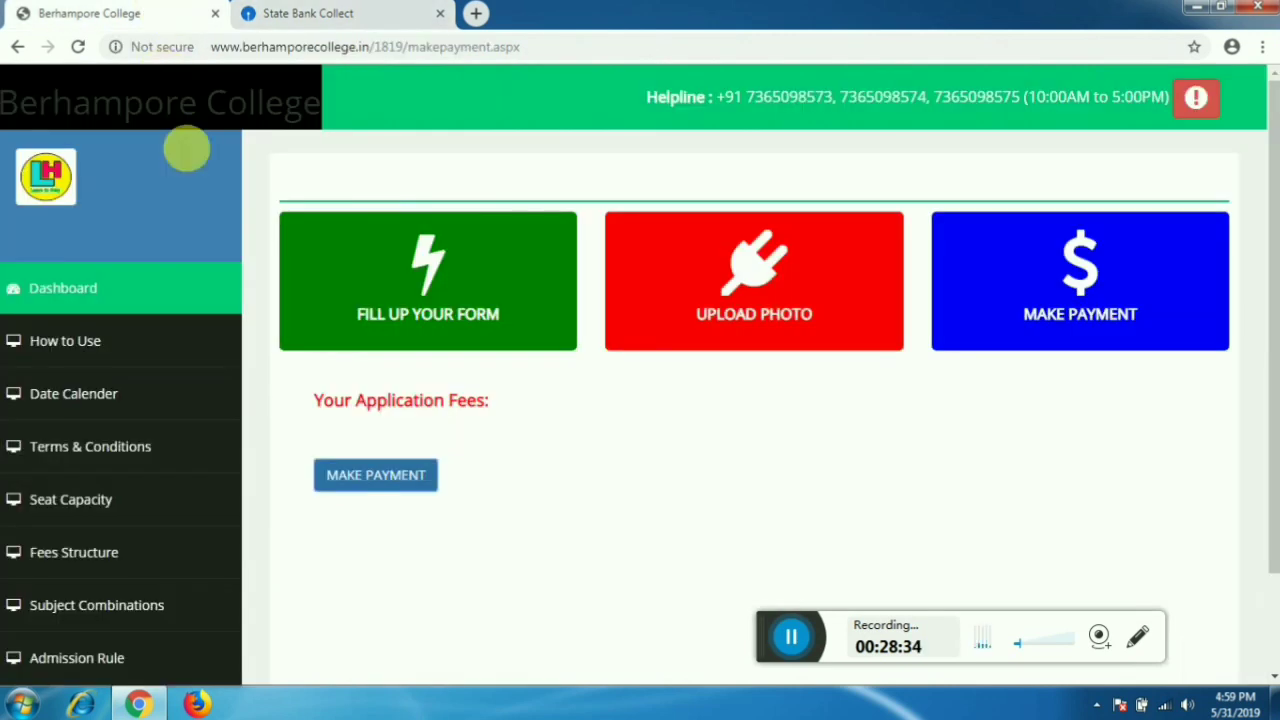
- Look up the application number in the form preview via the dashboard, then return to SBI Collect
click(121, 298)
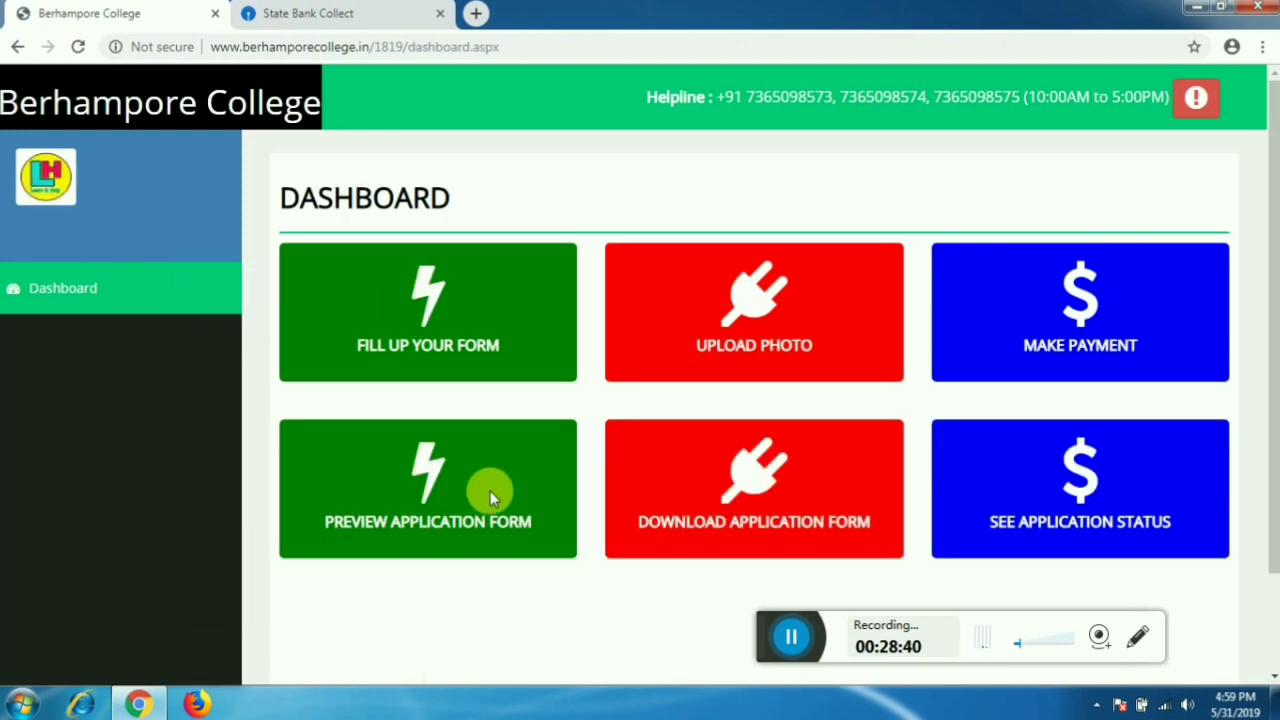
click(433, 478)
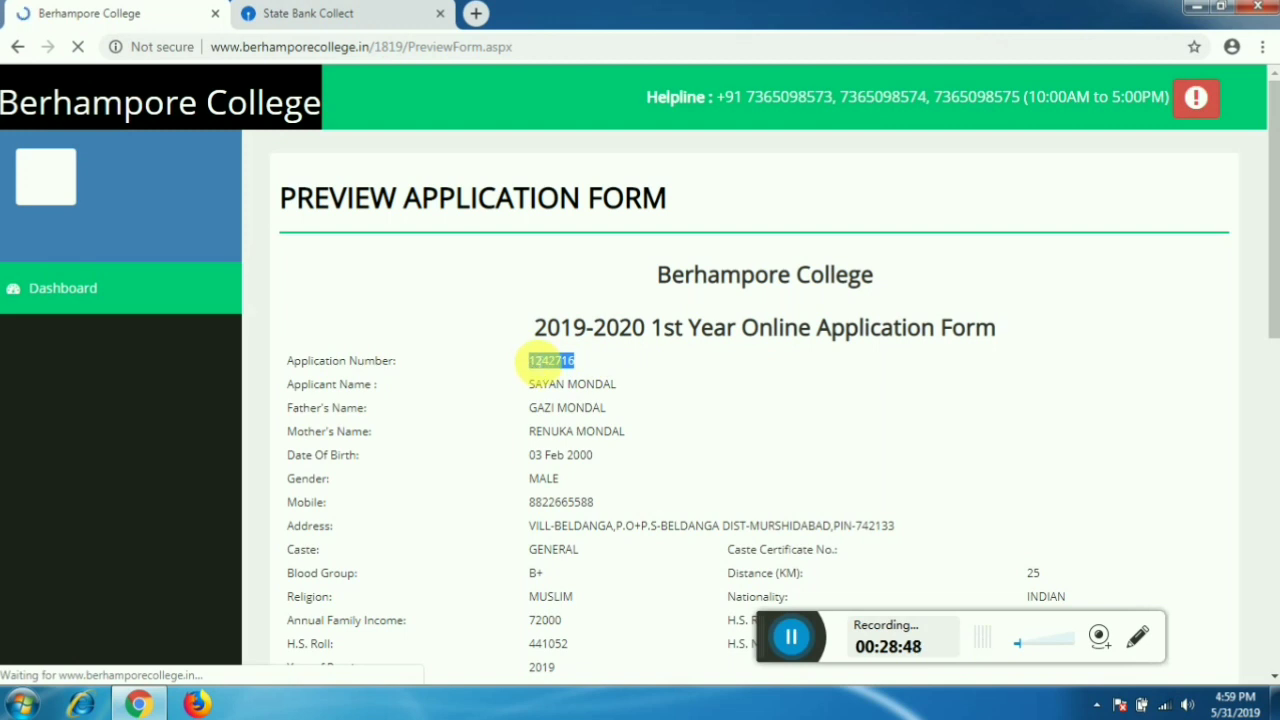
click(380, 10)
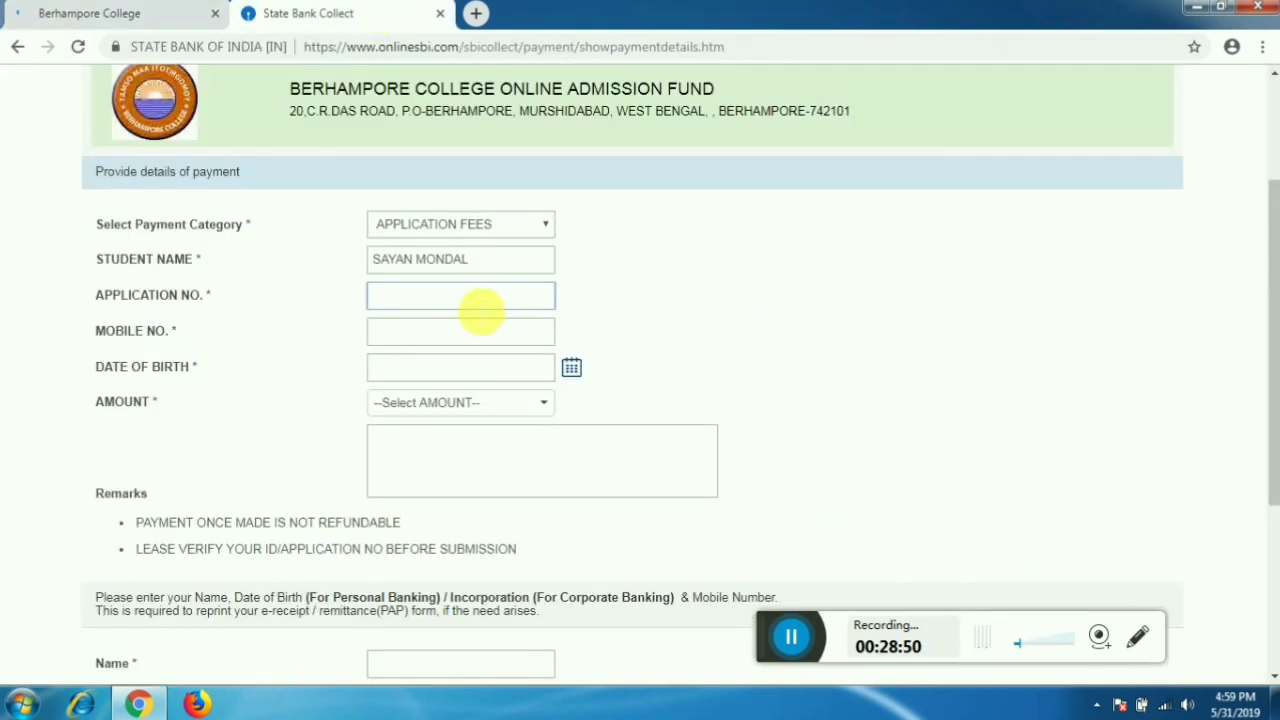
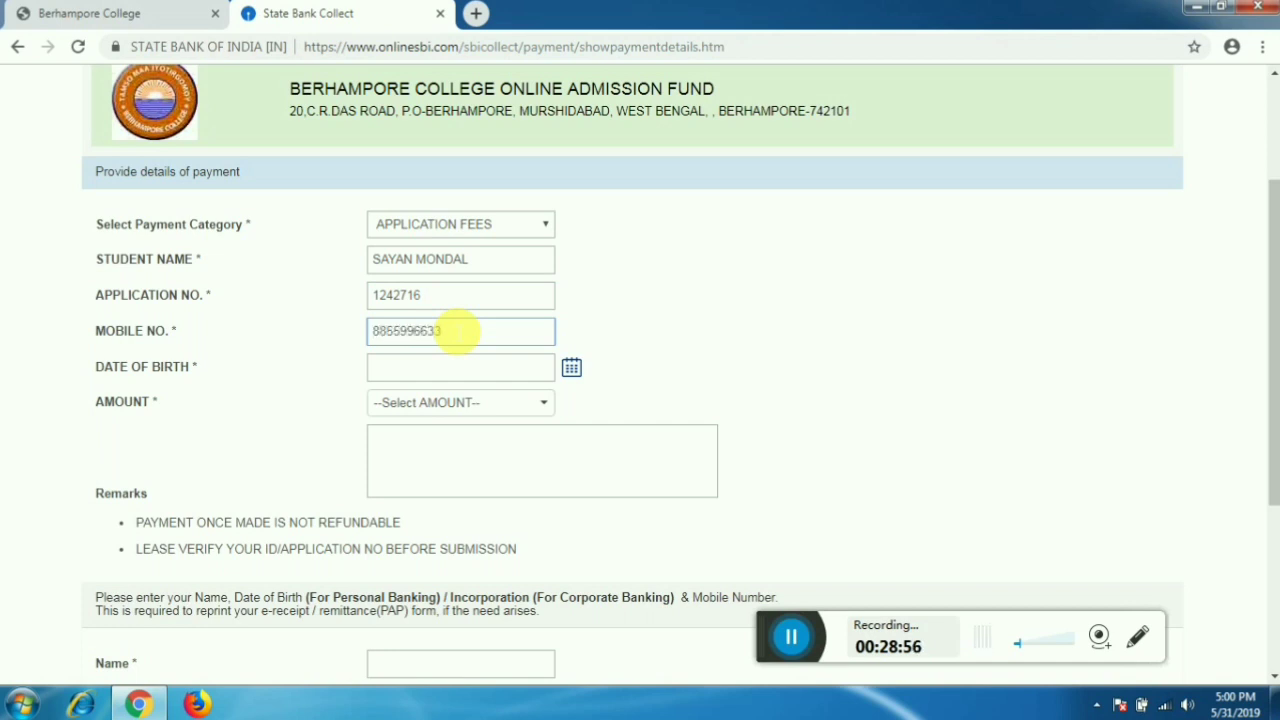
click(463, 370)
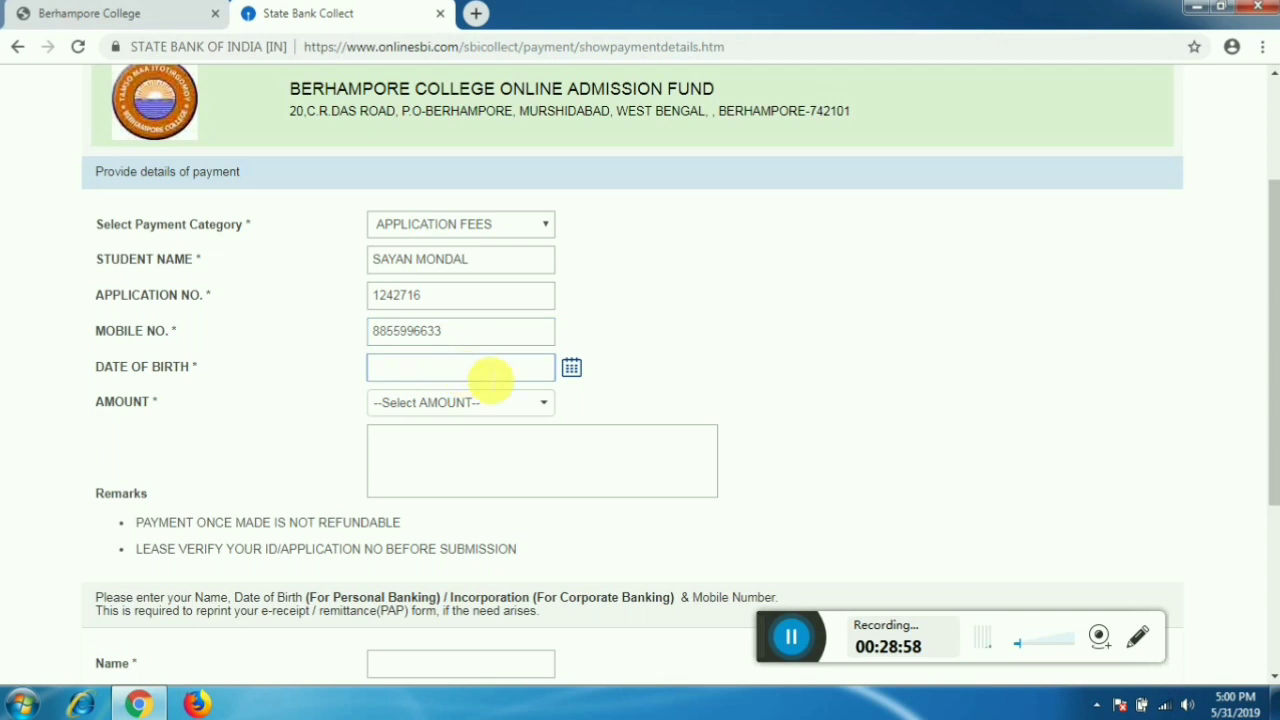
click(571, 370)
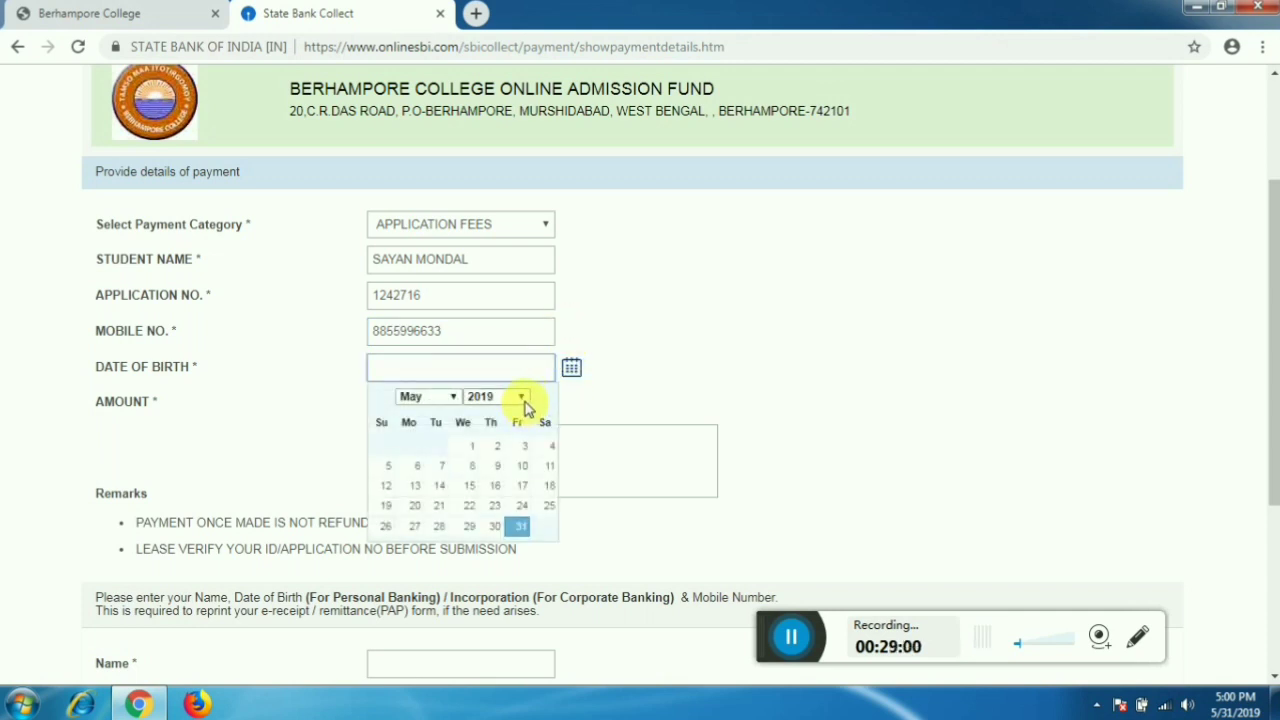
click(522, 400)
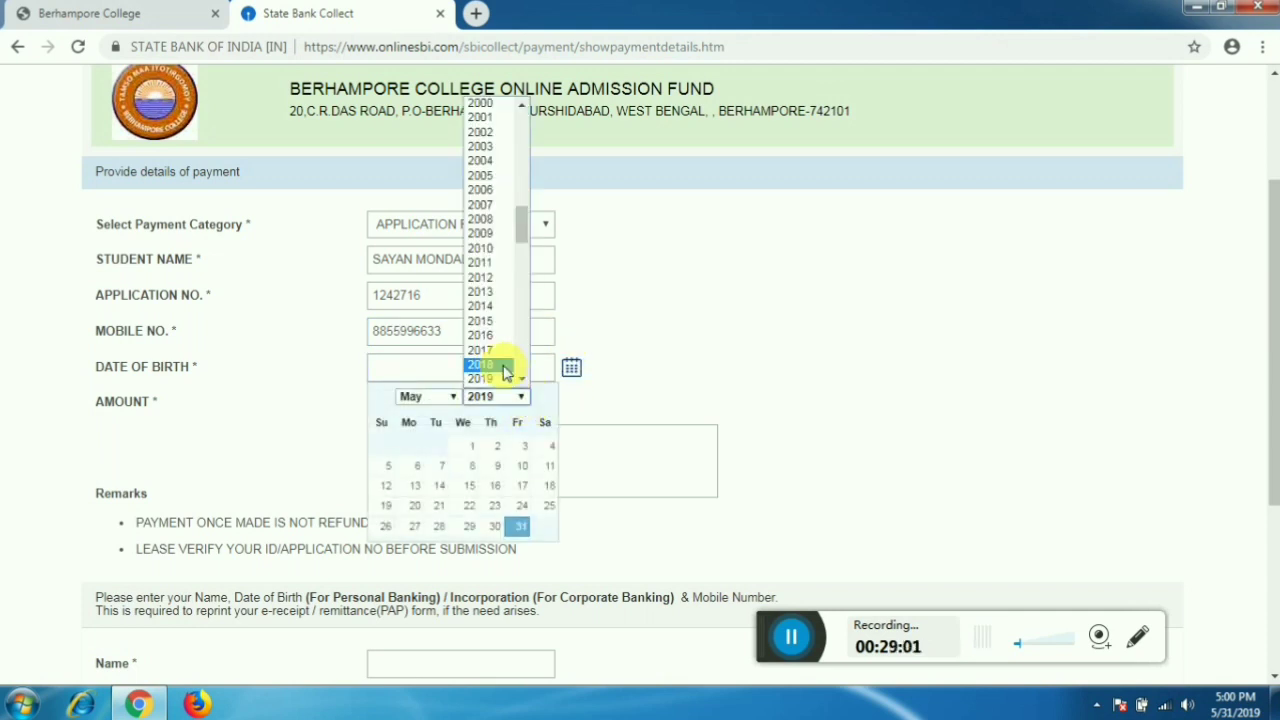
click(500, 115)
click(445, 398)
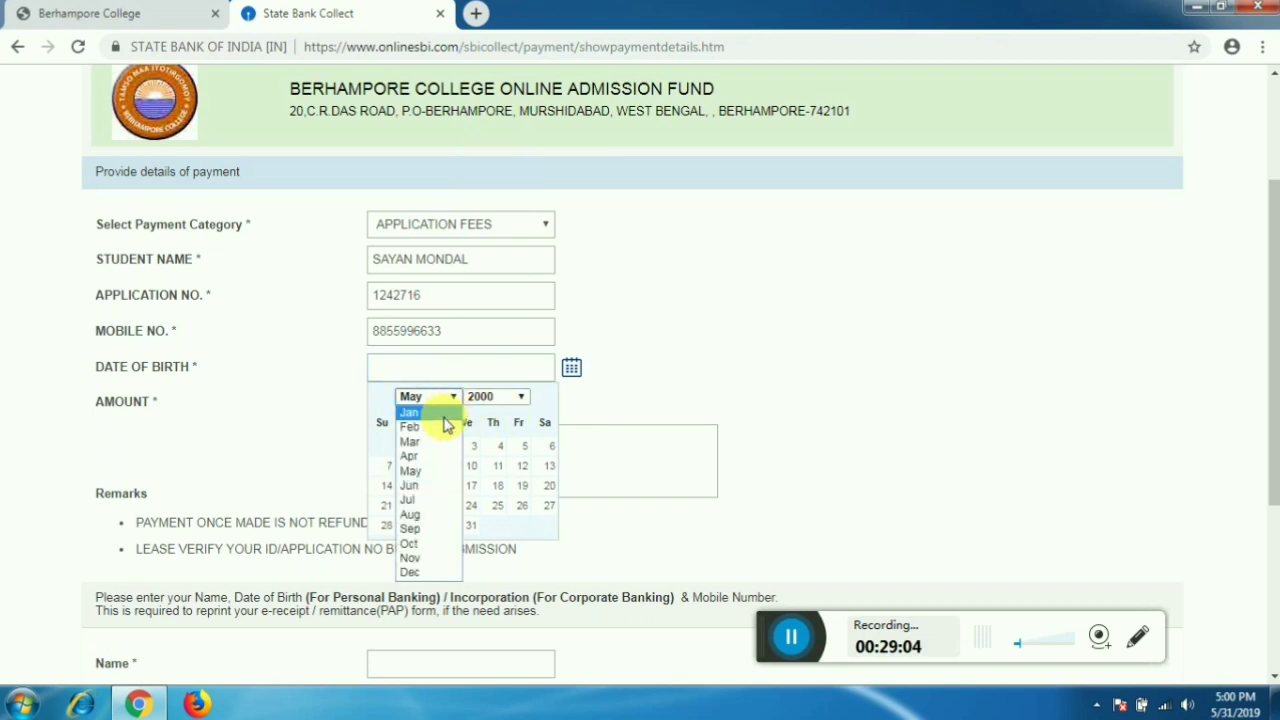
click(436, 432)
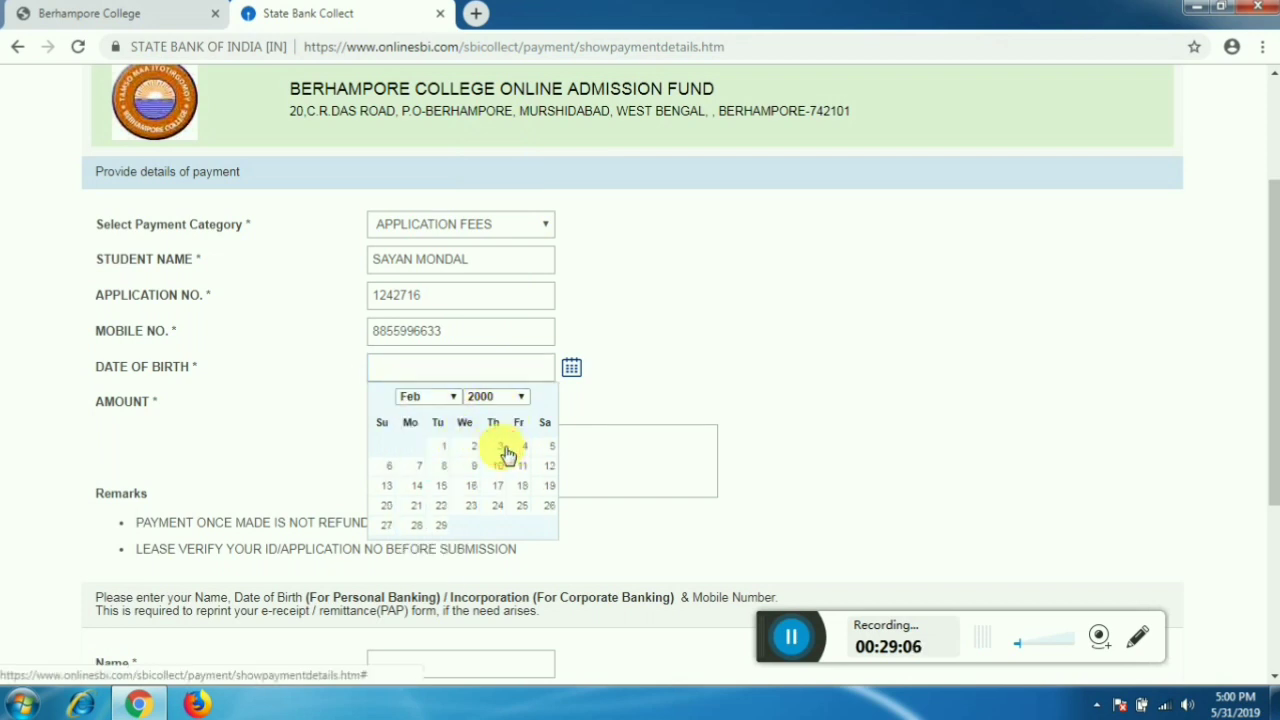
click(496, 448)
- Choose 50 as the payment amount
click(463, 404)
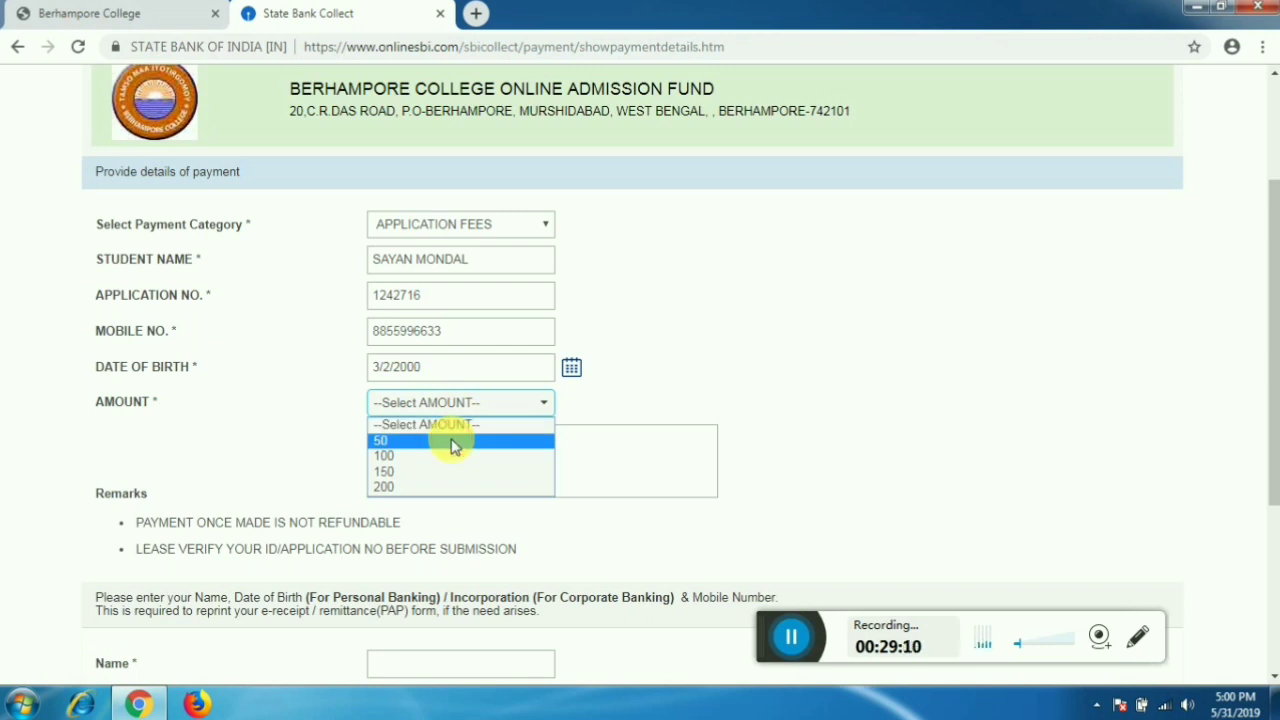
click(452, 441)
scroll(440, 450, down, 2)
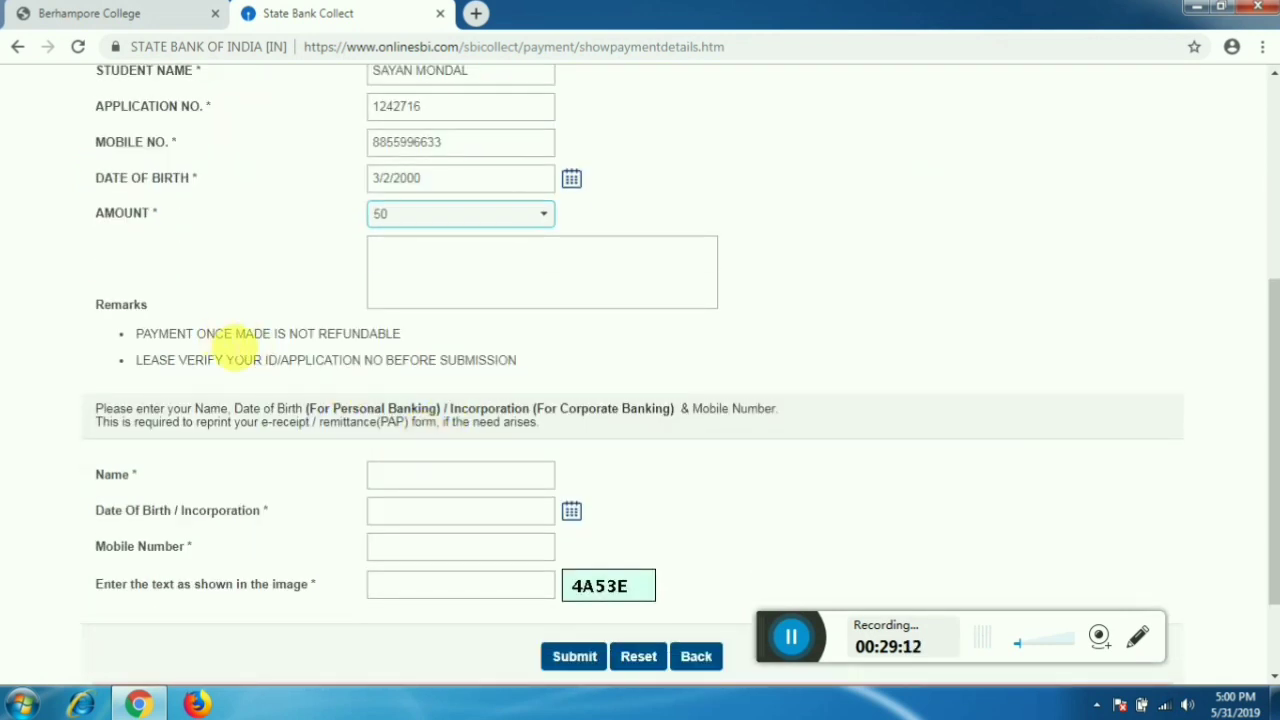
- Fill in the reprint Name and set its date of birth to 3/2/2000
scroll(466, 506, down, 1)
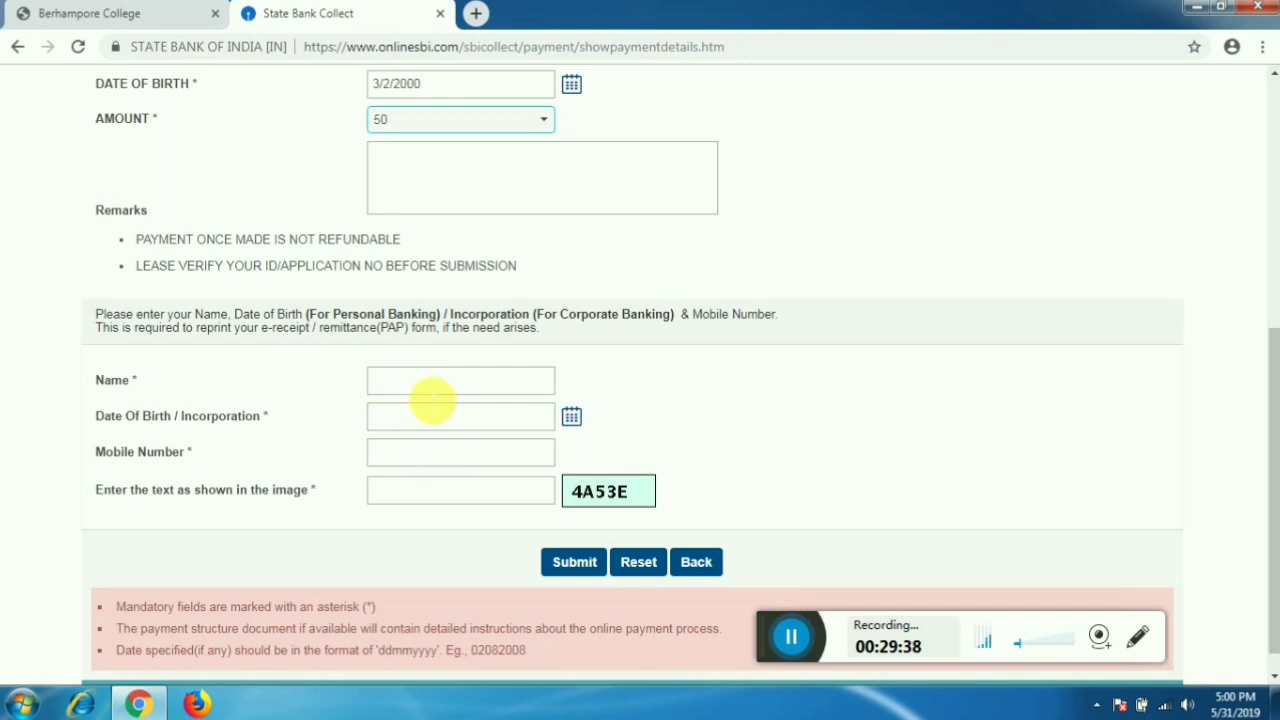
click(432, 388)
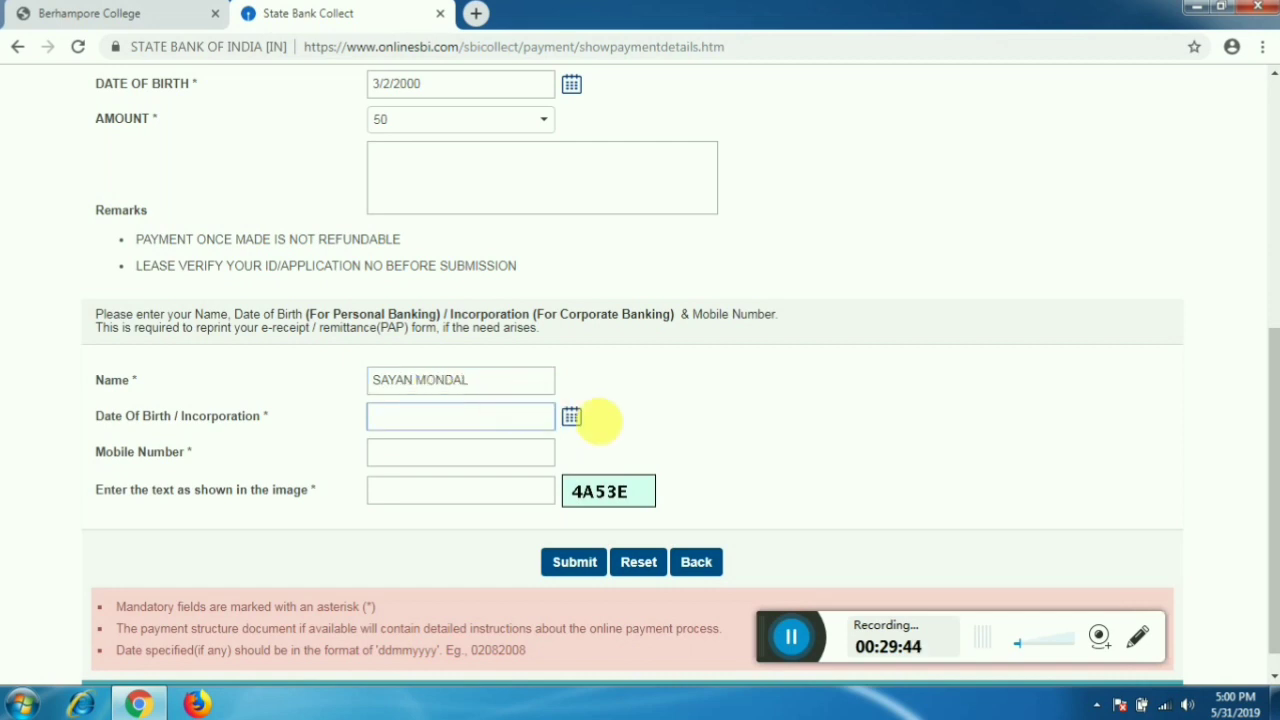
click(572, 419)
click(525, 445)
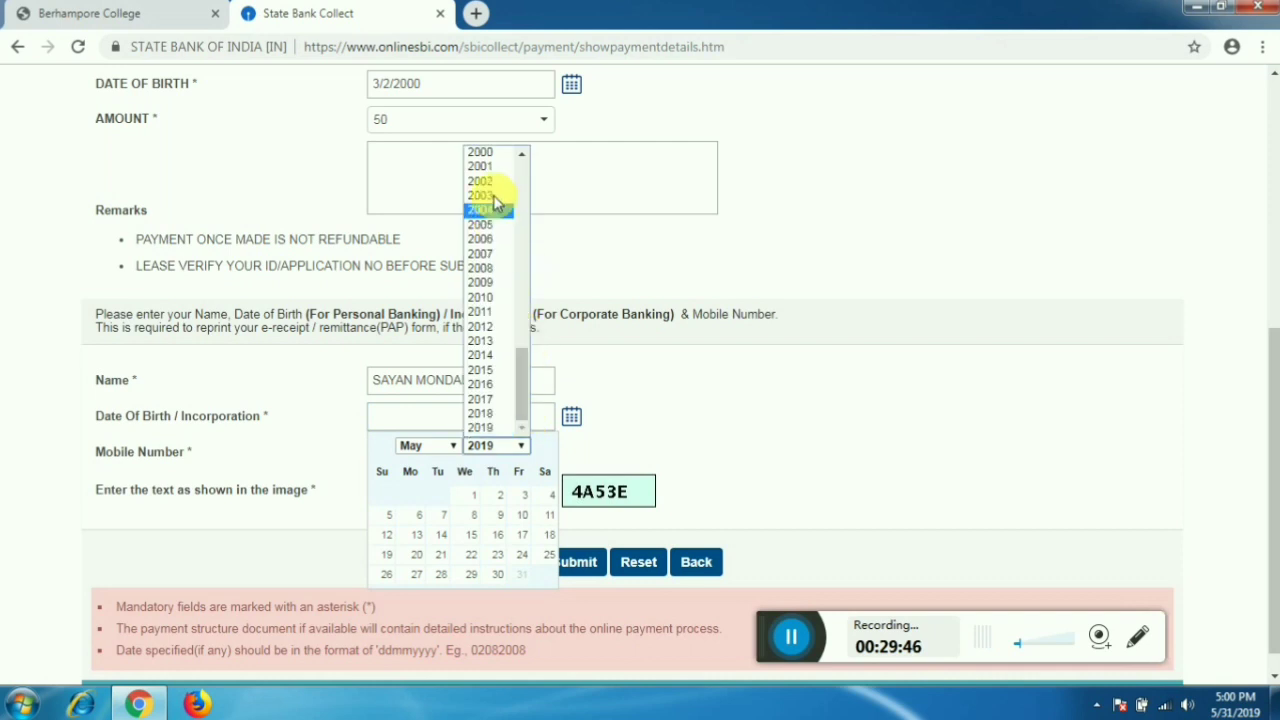
click(500, 157)
click(449, 447)
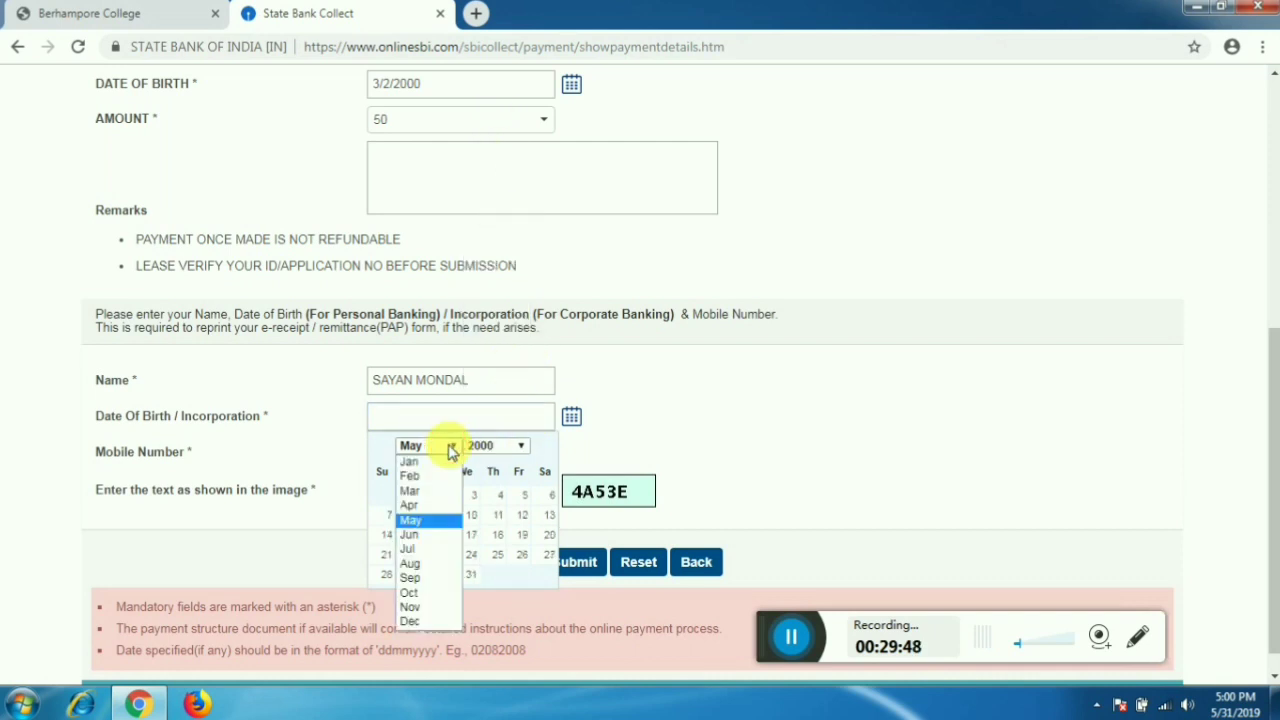
click(443, 480)
click(503, 500)
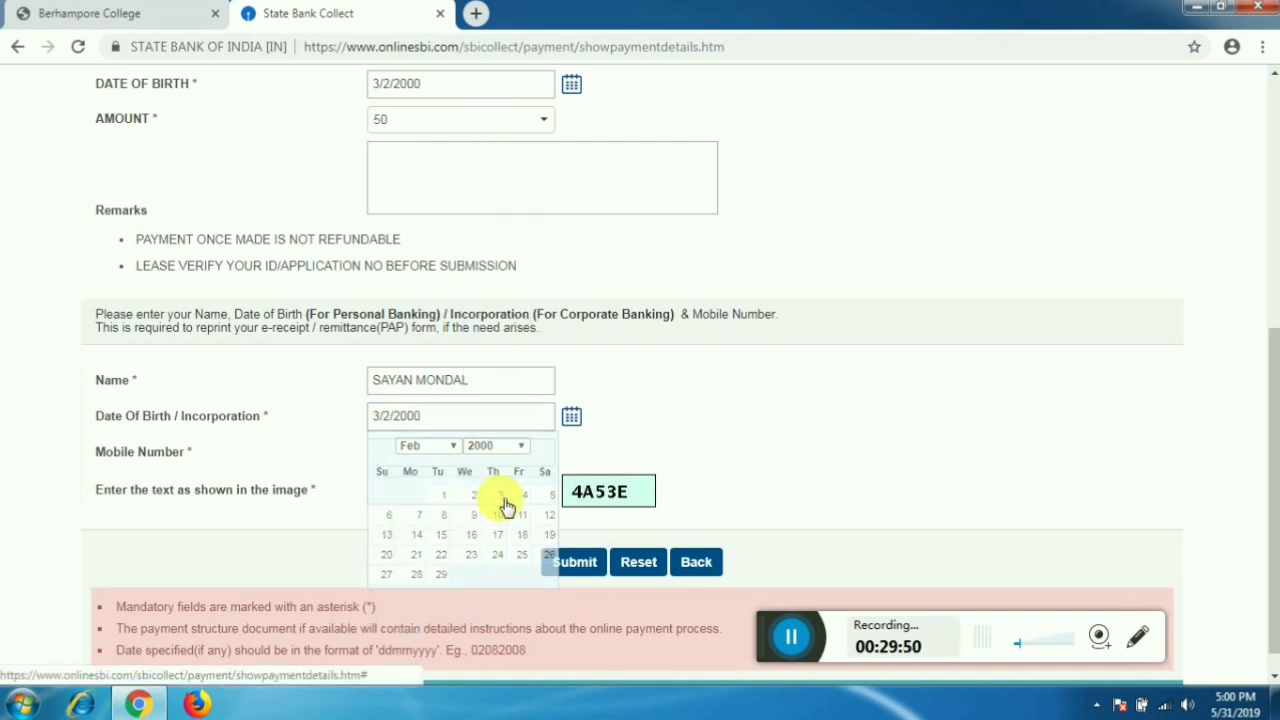
- Enter the mobile number and the image captcha text, then submit the payment details
click(464, 462)
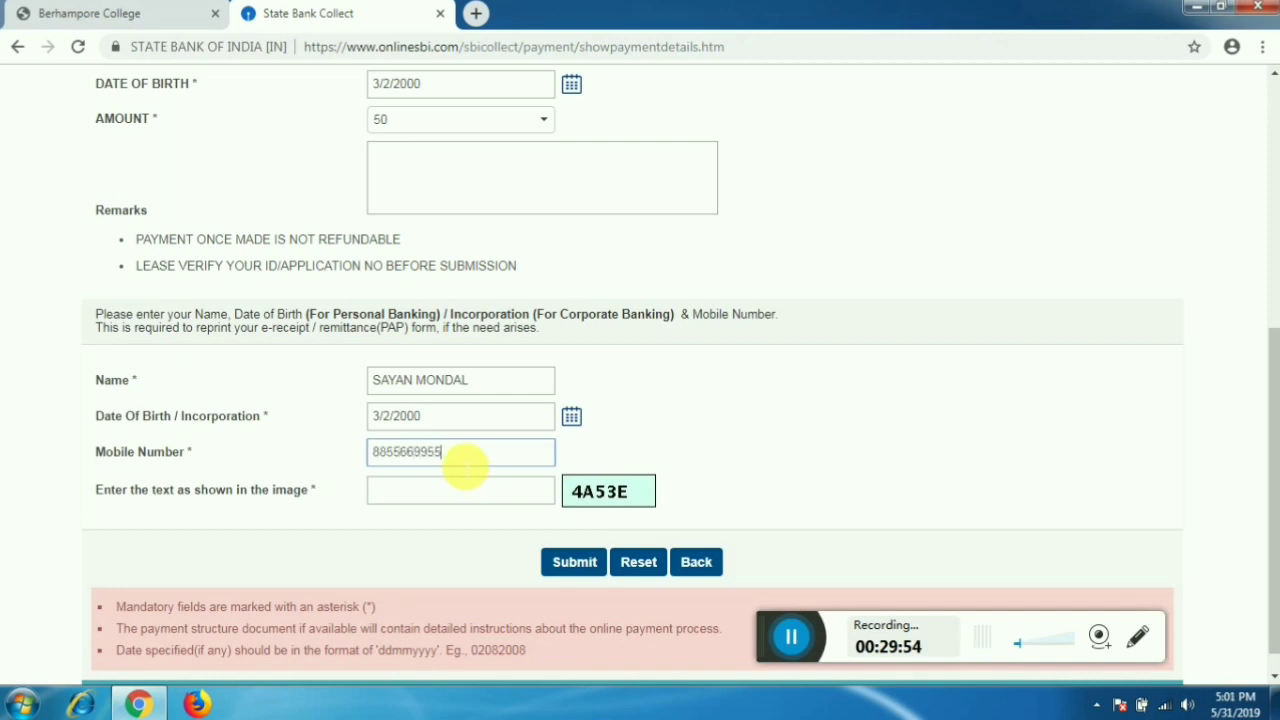
click(471, 490)
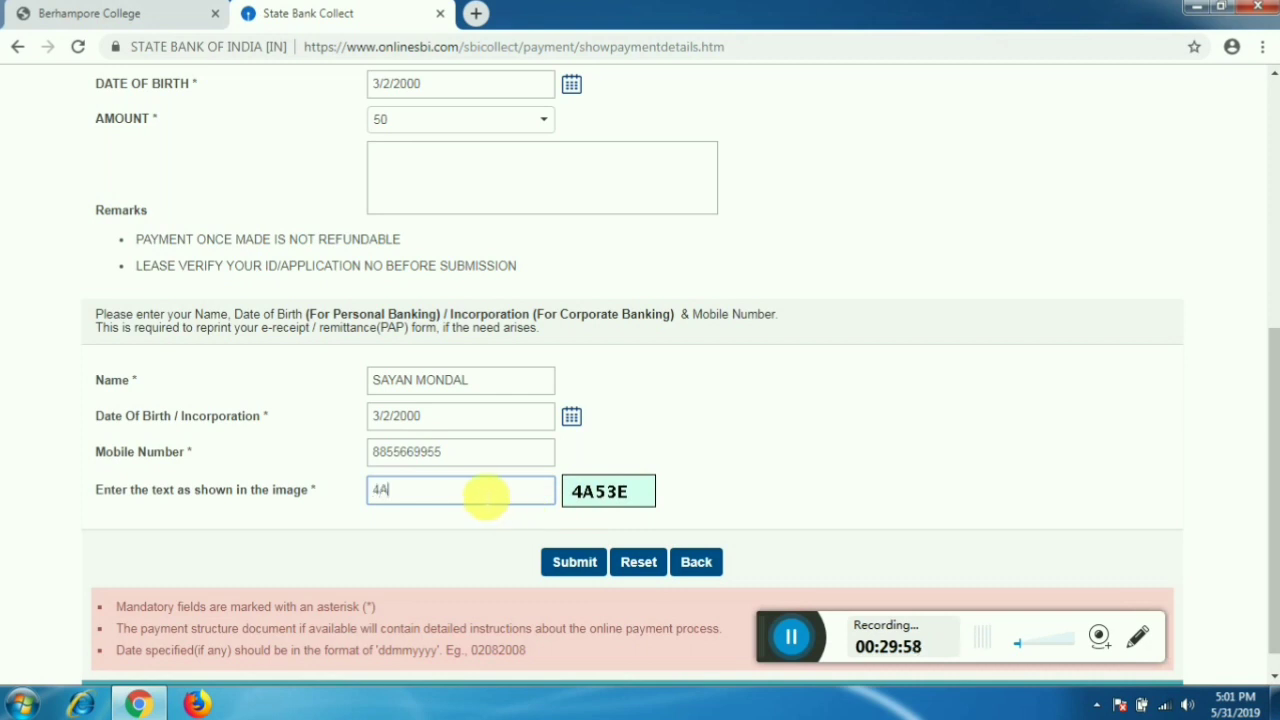
text(4A53E)
click(583, 564)
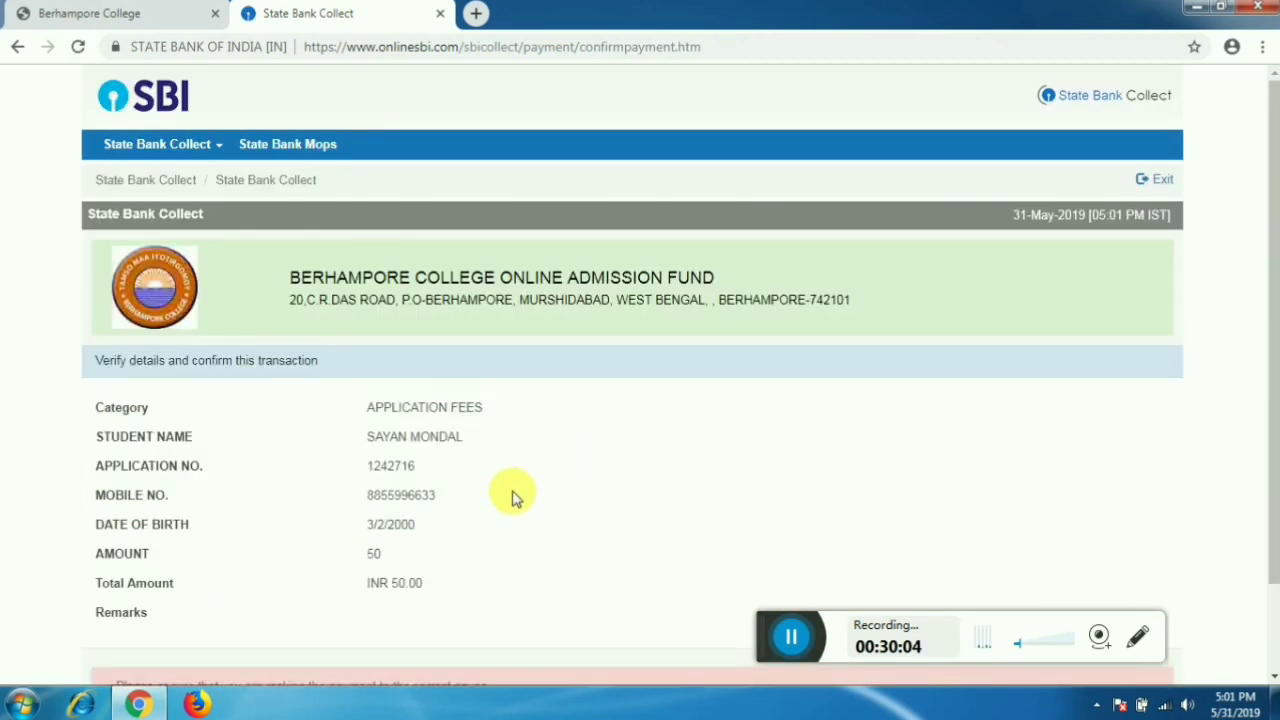
- Choose State Bank ATM-cum-Debit Card as the payment mode for the Rs 50.00 fee
scroll(511, 497, down, 2)
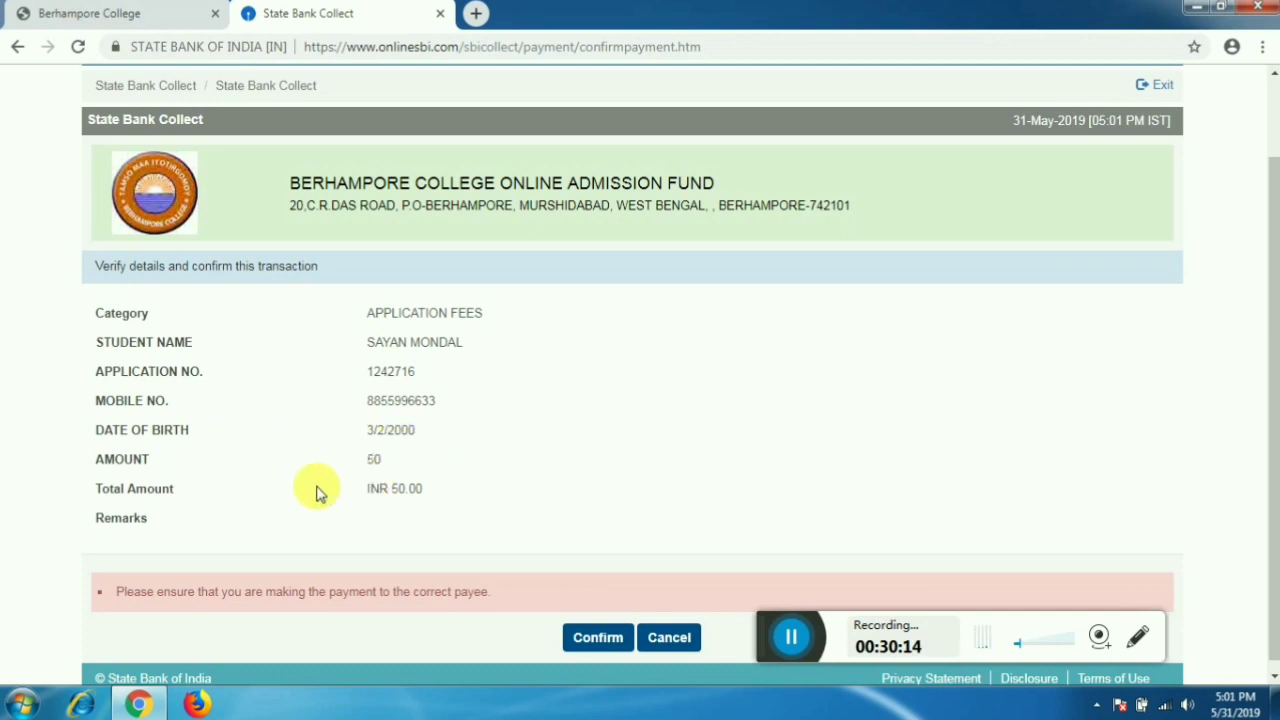
scroll(476, 537, down, 1)
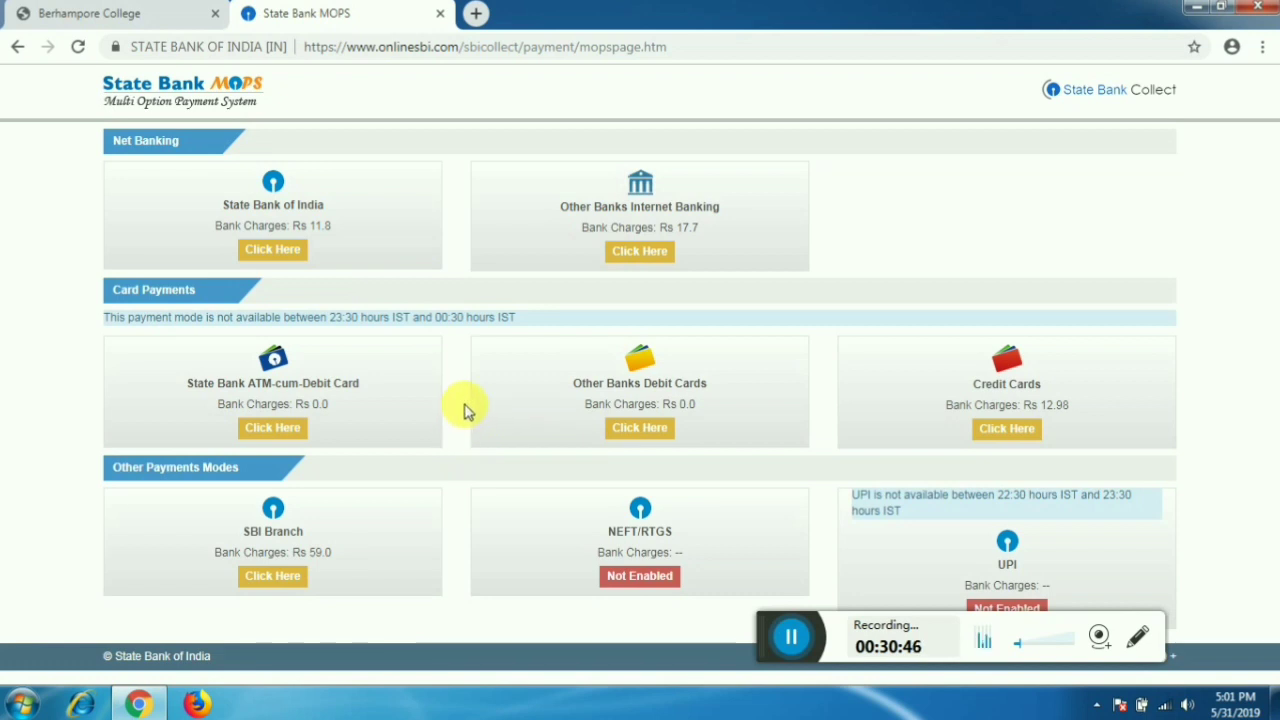
click(293, 440)
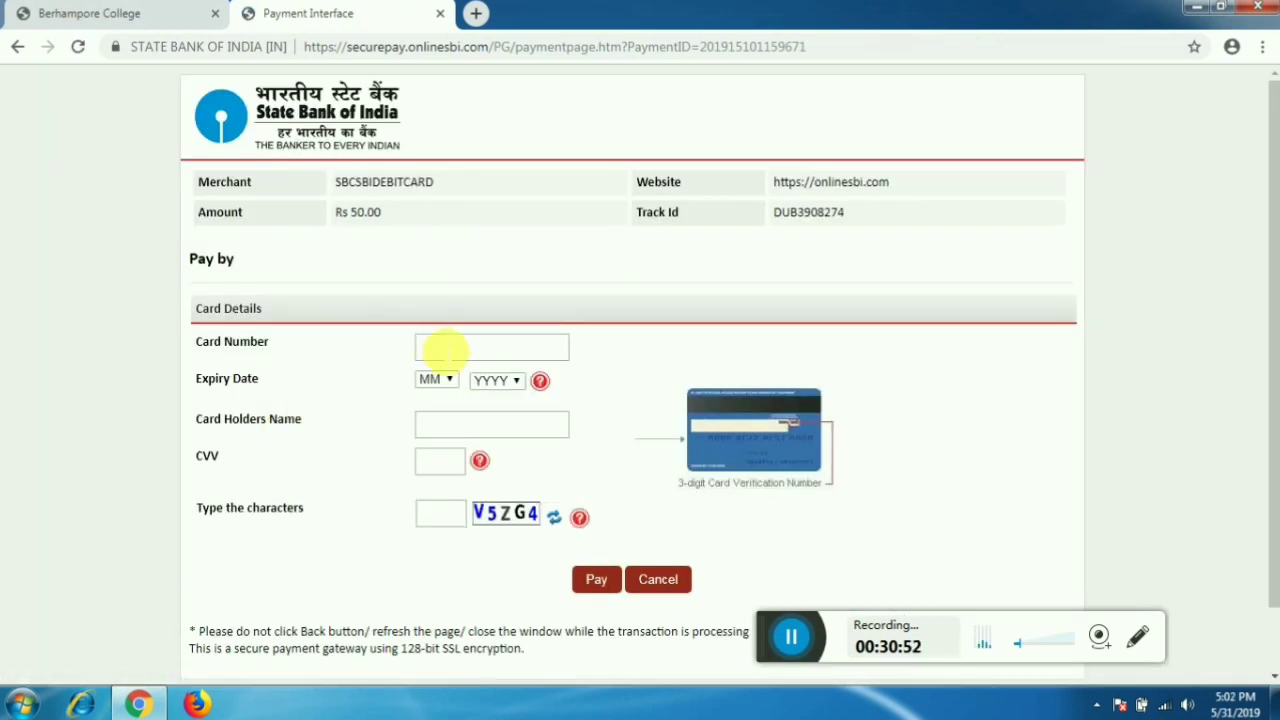
click(447, 350)
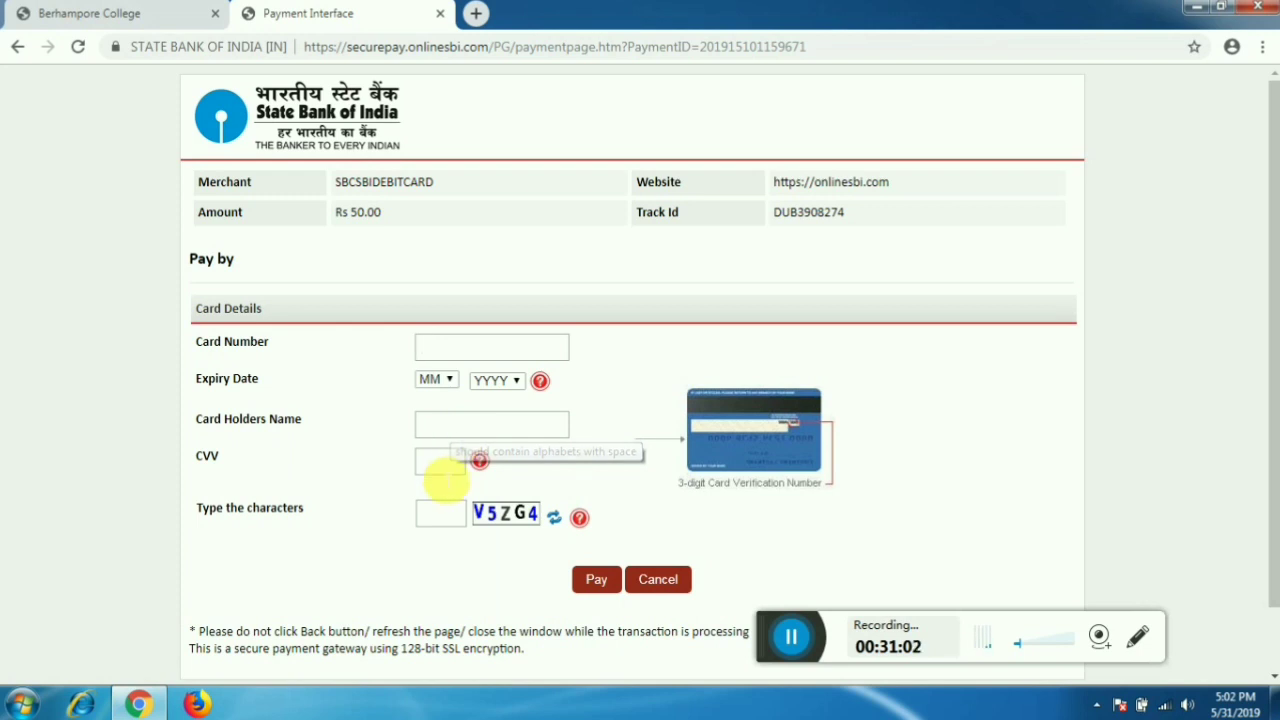
click(442, 468)
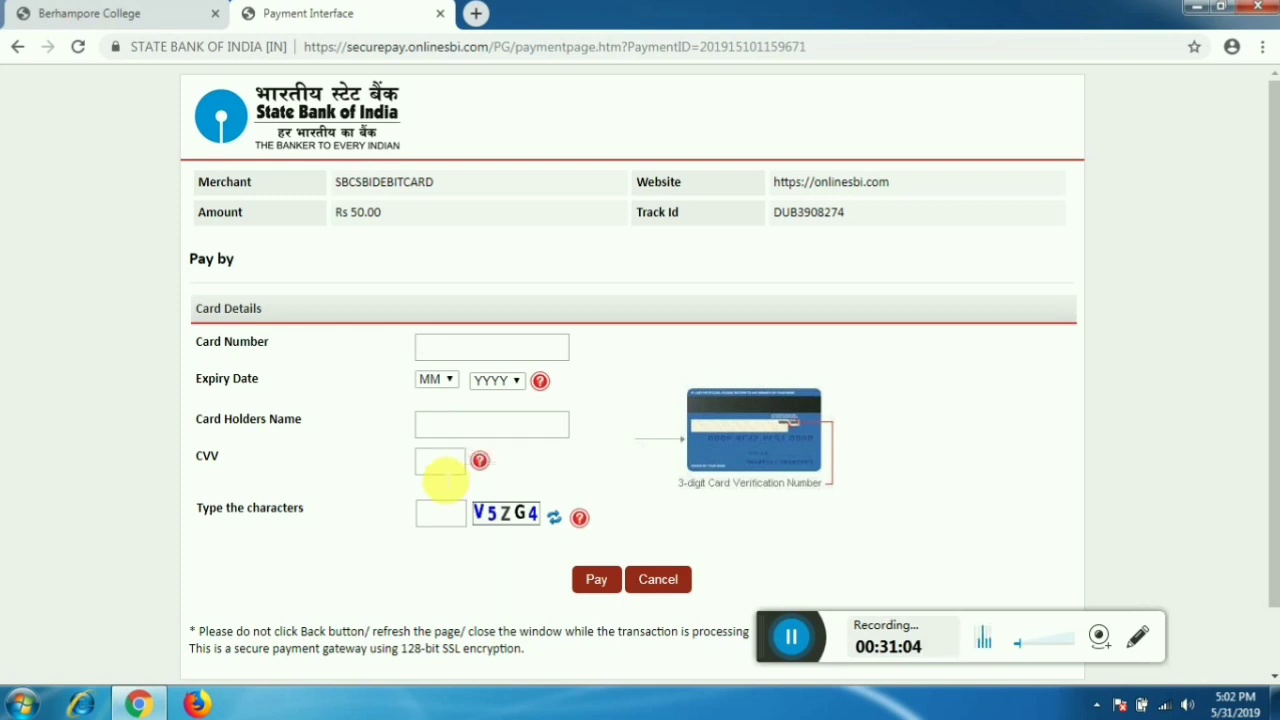